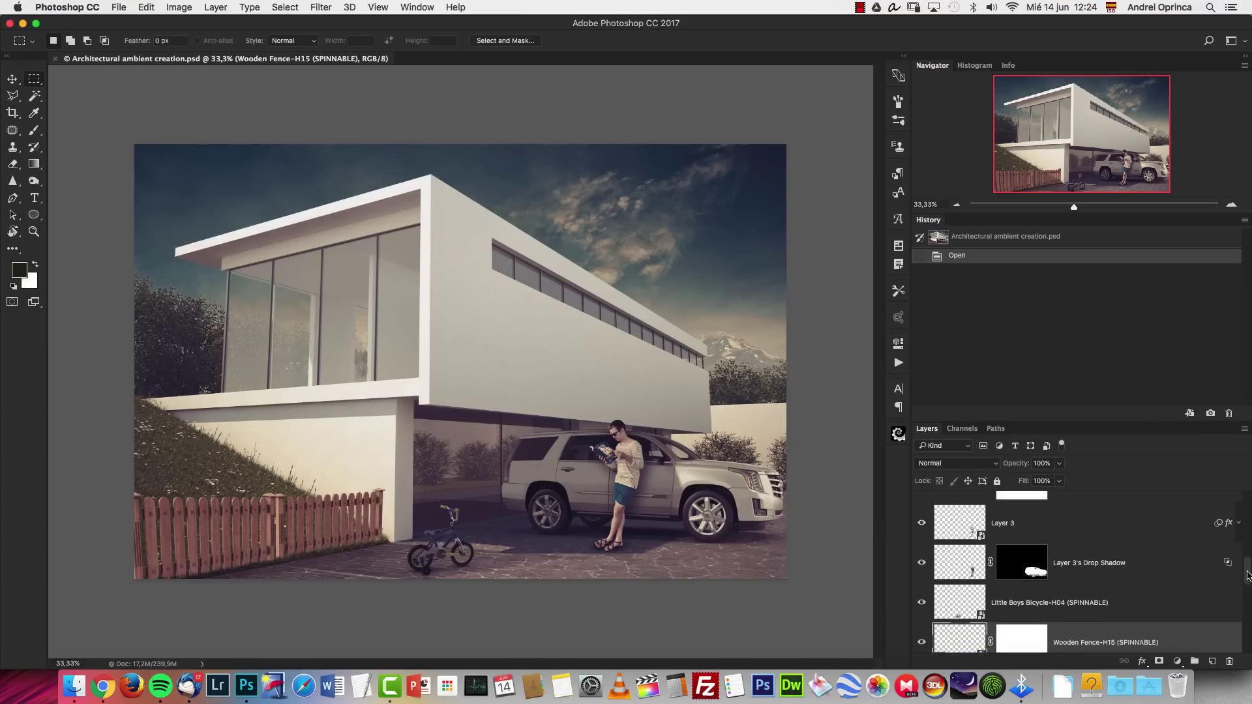
Compare the composite with the original house photo by isolating Layer 0 with its mask disabled, and restore all layers and the mask.
scroll(1246, 631, down, 5)
scroll(1246, 631, down, 1)
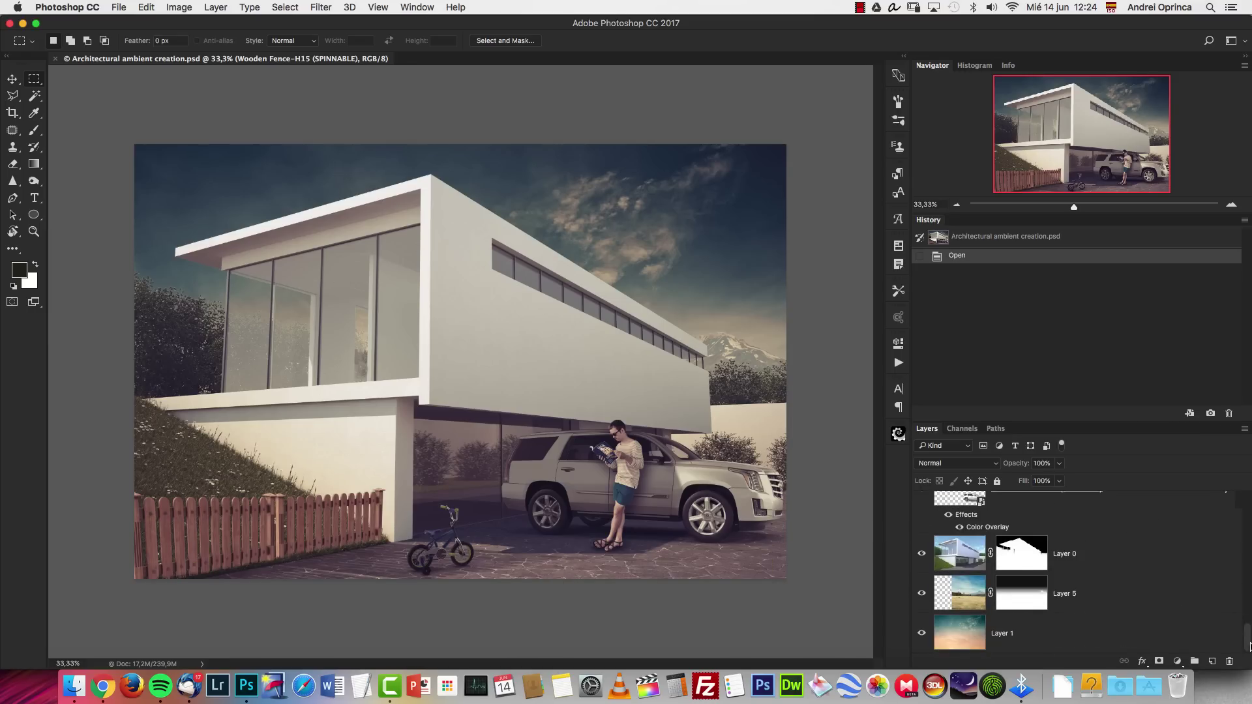
shift+click(1030, 559)
alt+click(922, 554)
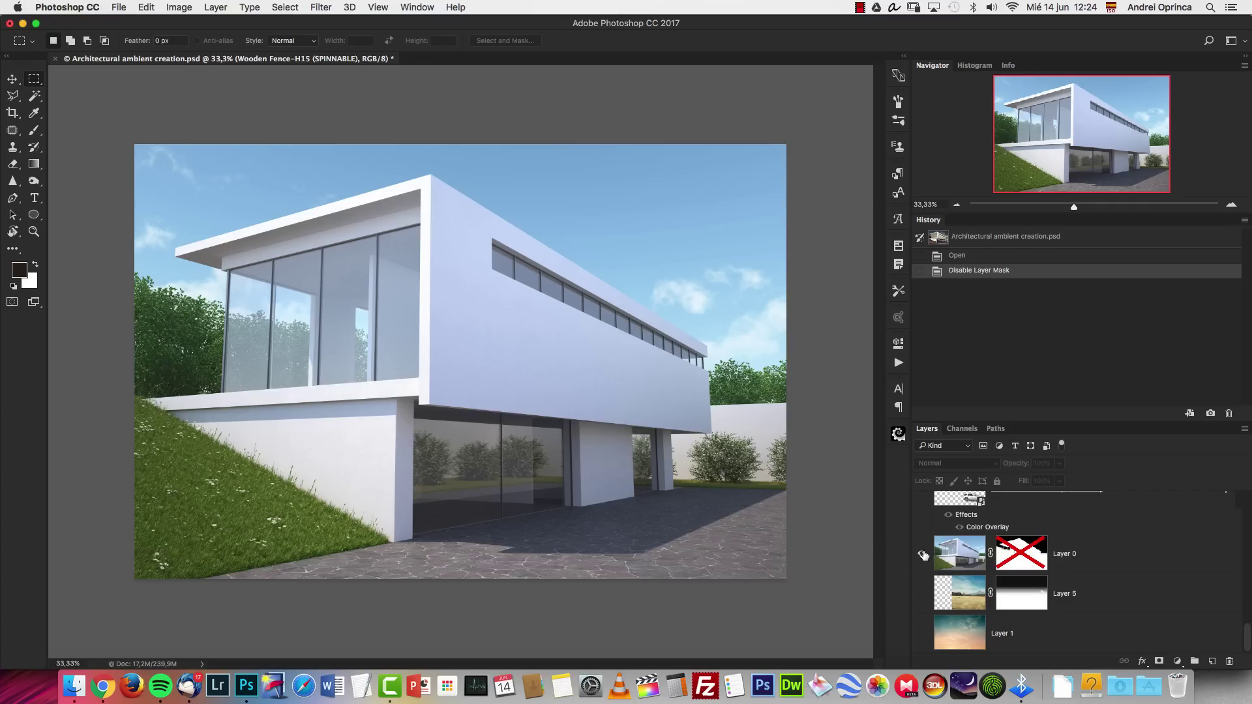
alt+click(922, 553)
shift+click(1008, 551)
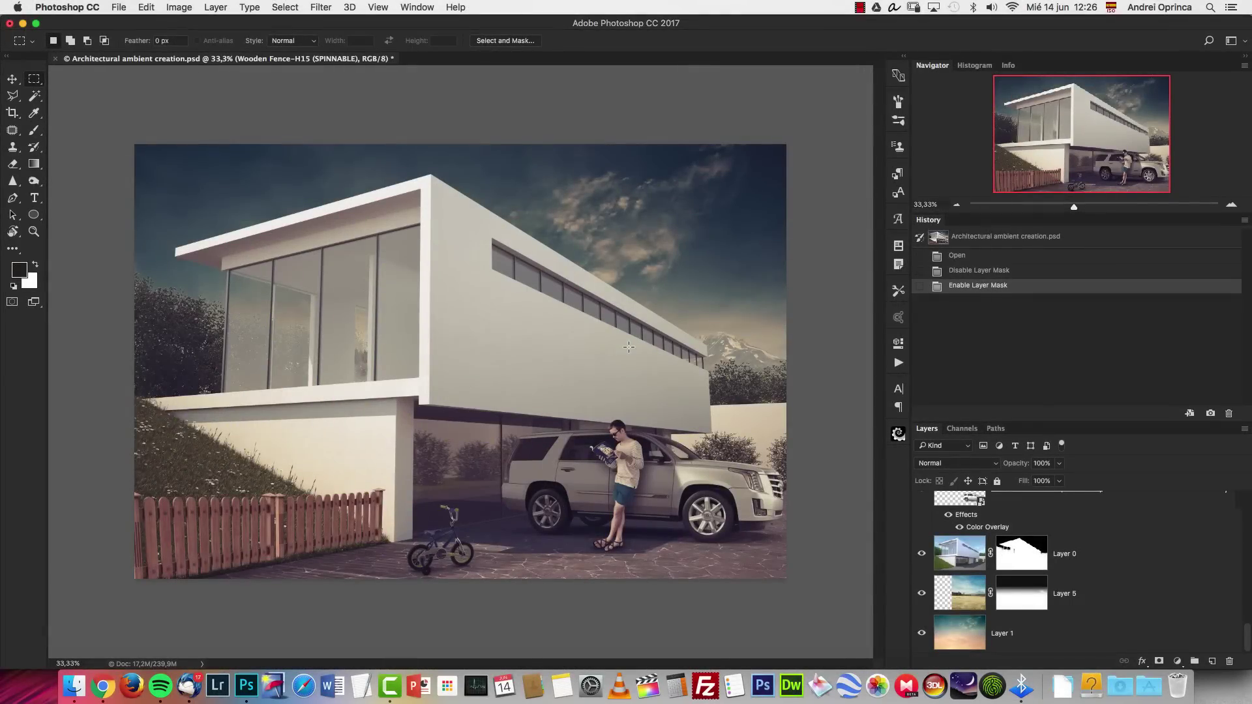
Preview the house images in the Architectural folder and open 27427555_xxl.jpg.
key(super+o)
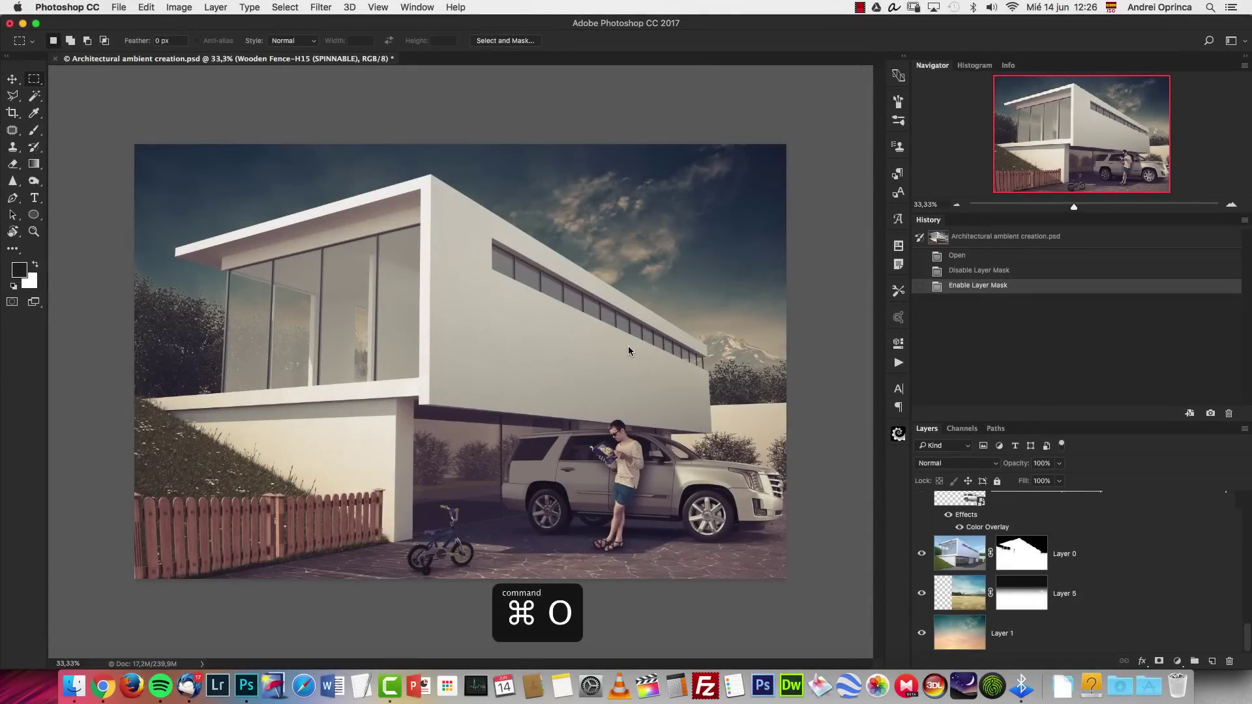
click(632, 124)
key(space)
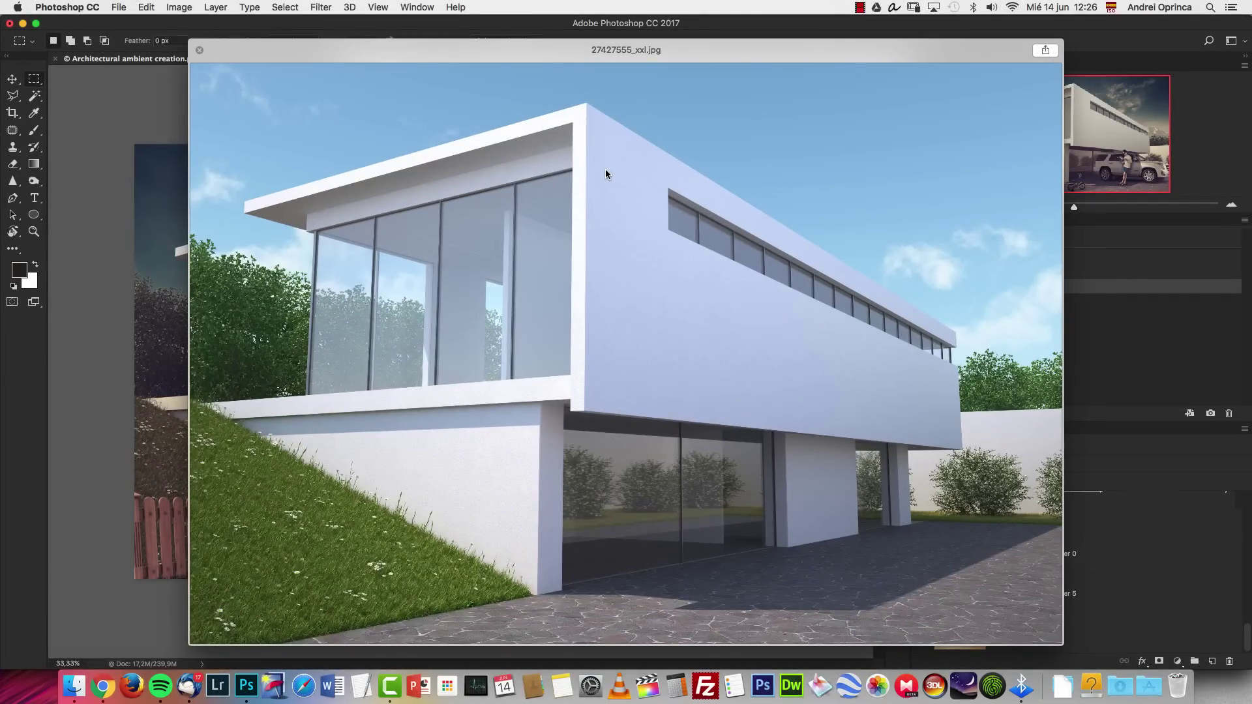
key(Right)
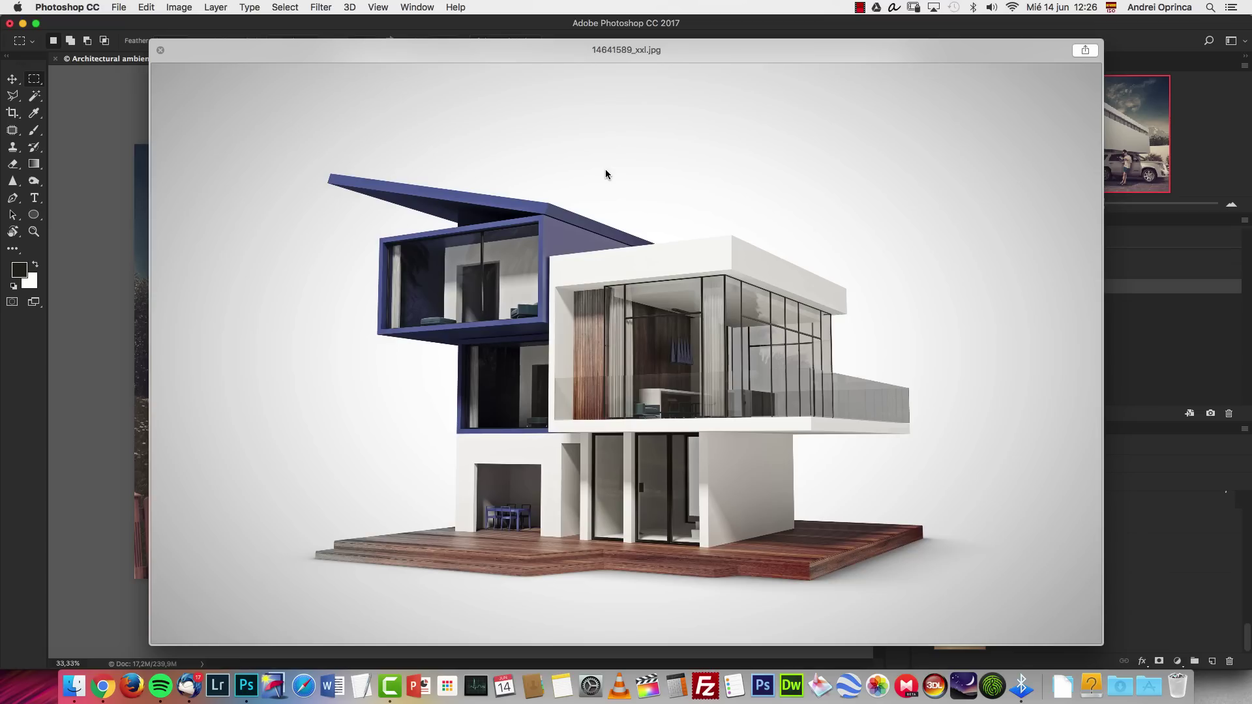
key(Escape)
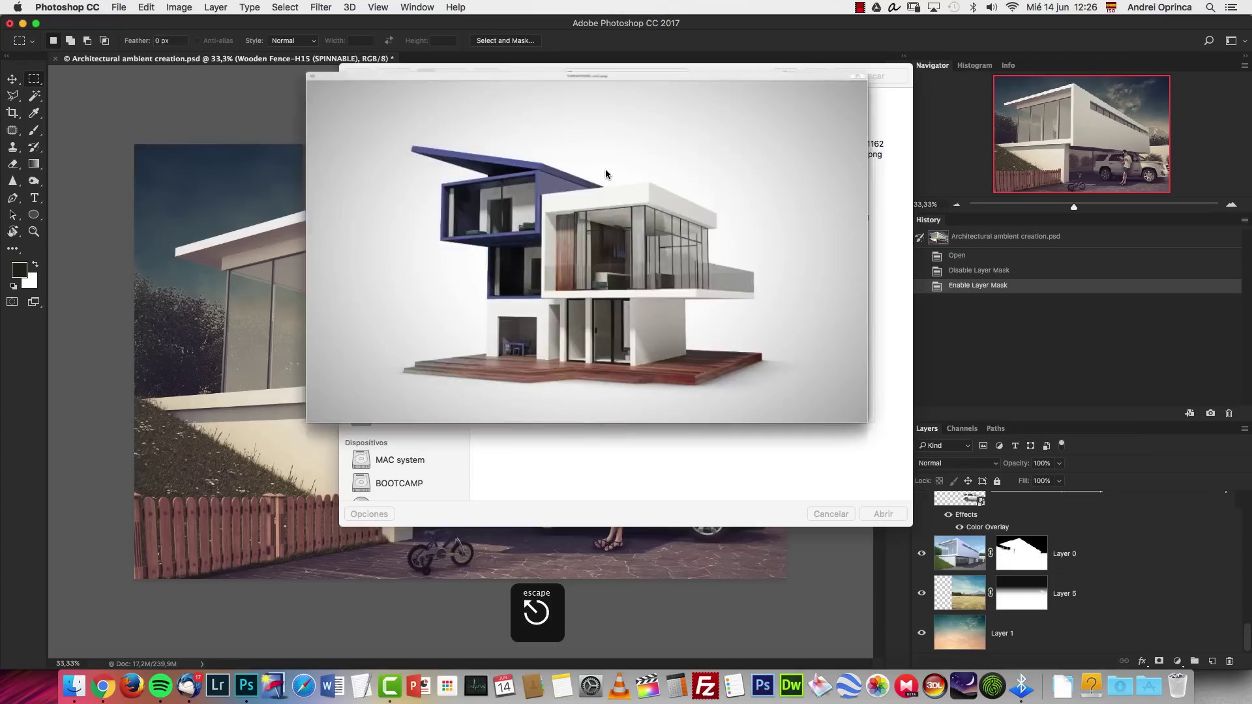
click(653, 122)
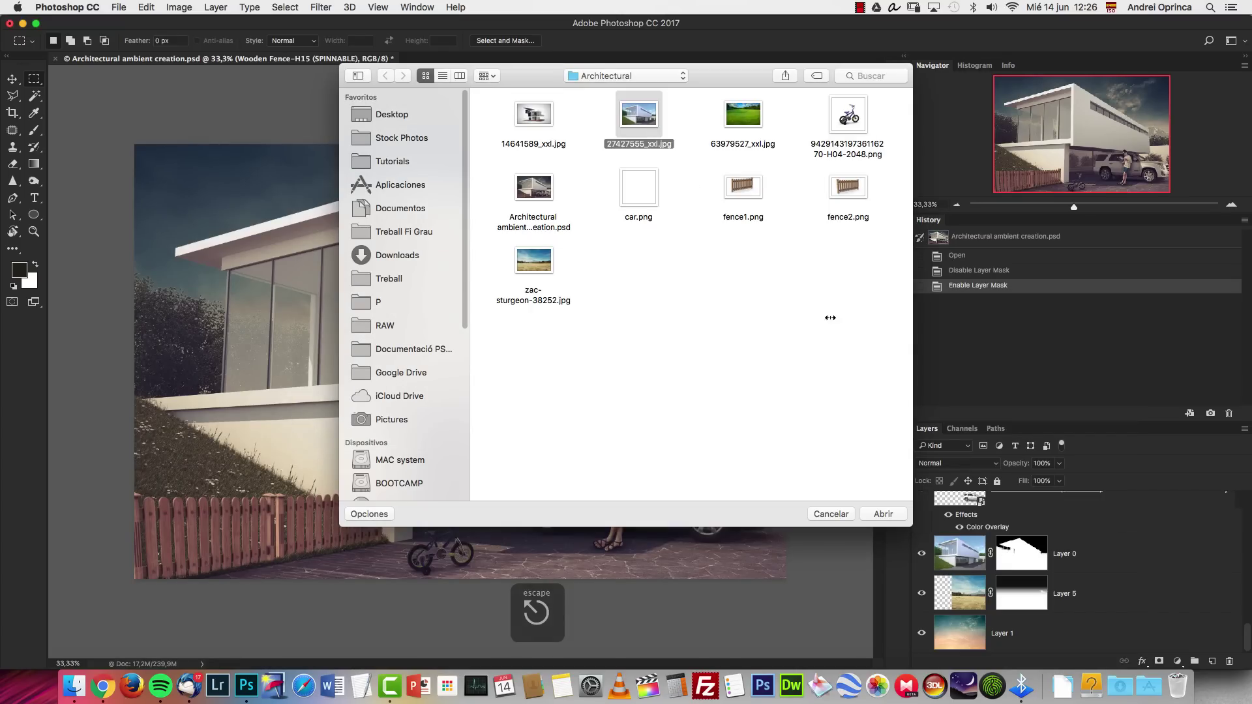
click(889, 516)
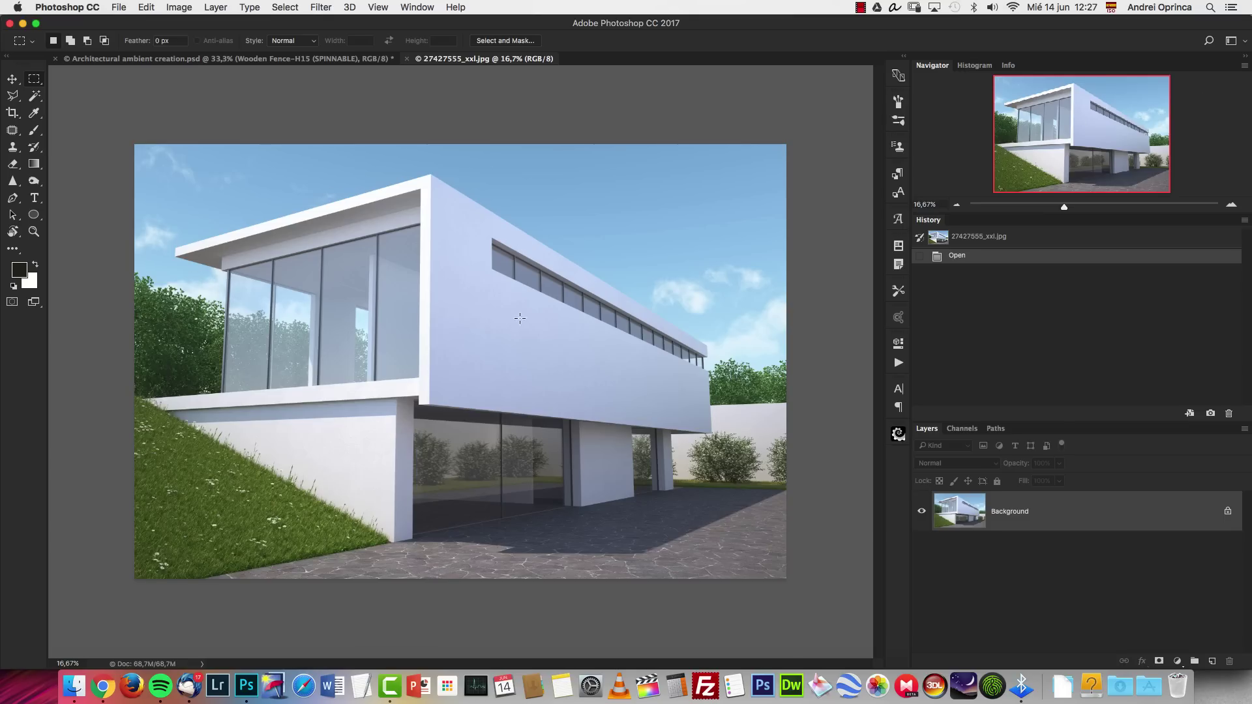
Examine the house photo's trees, sky edges and glass windows at 100% and lower magnifications.
key(super+1)
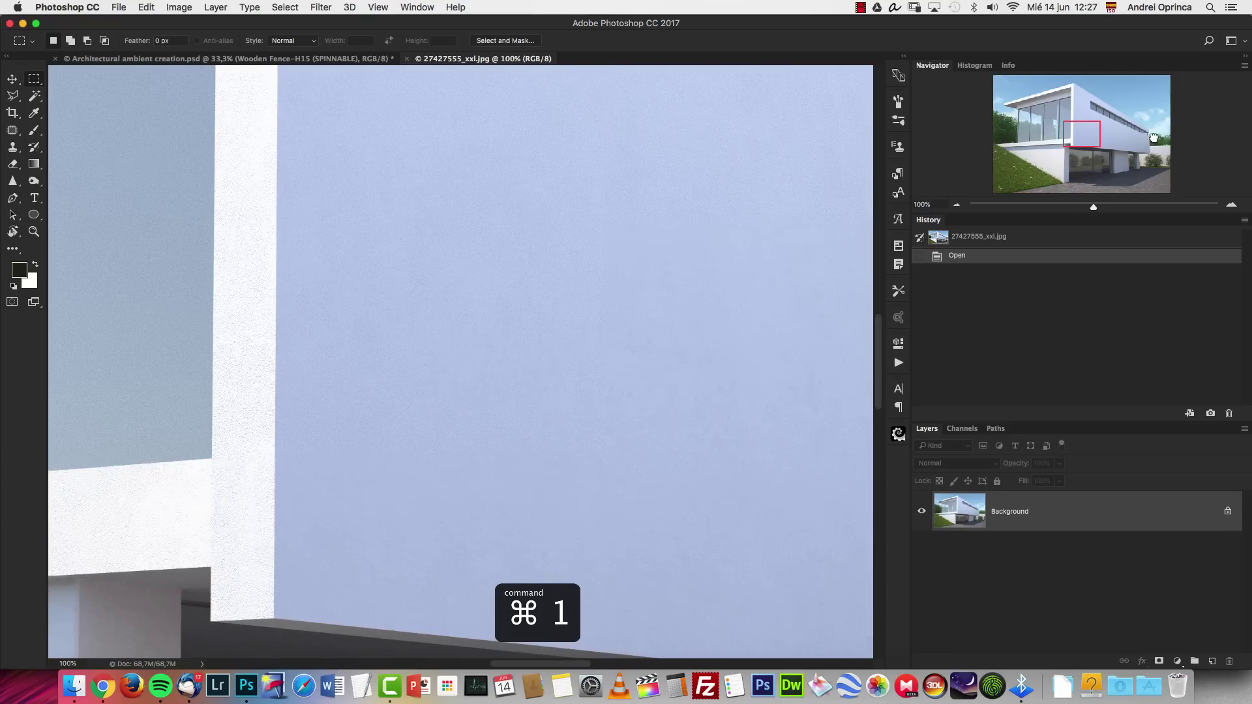
click(1152, 137)
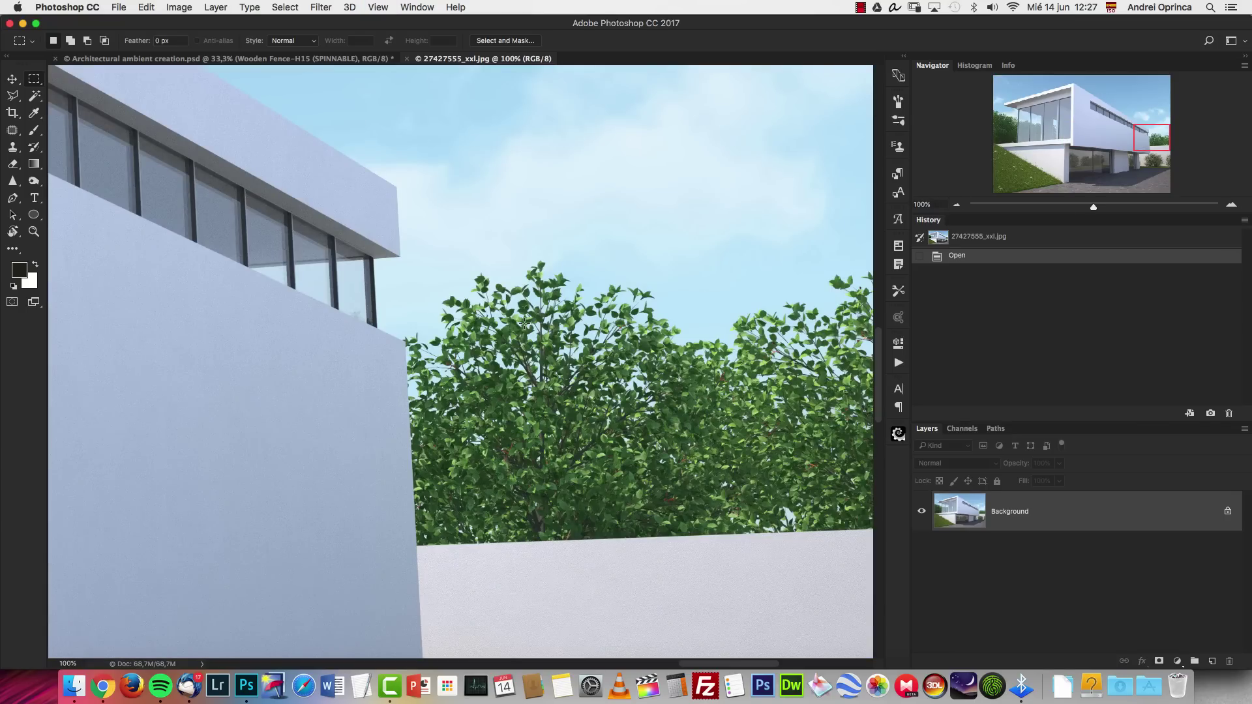
click(958, 206)
click(958, 206)
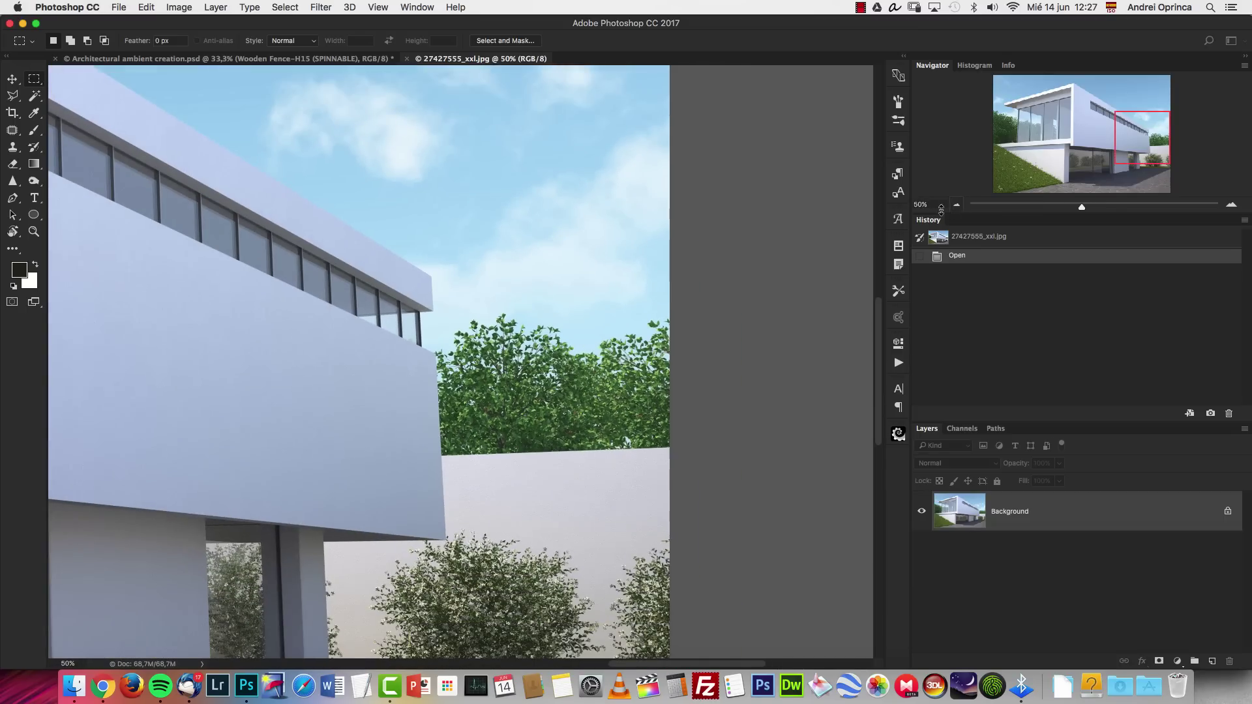
click(956, 206)
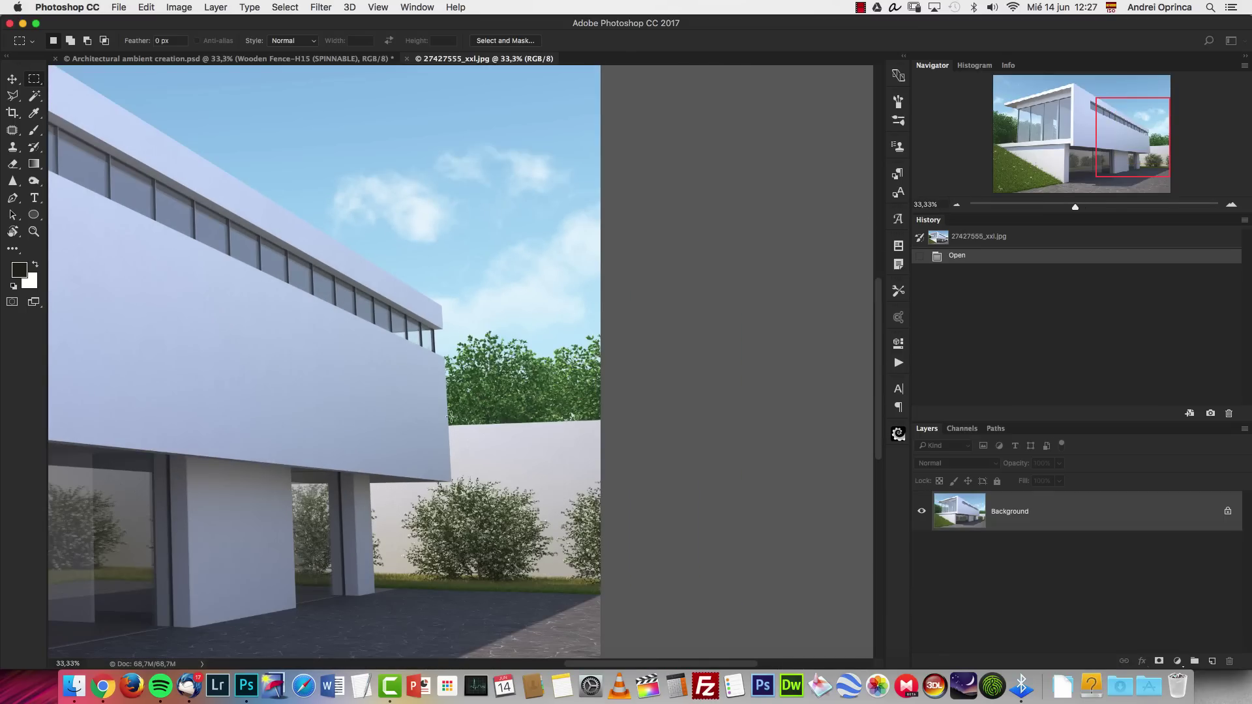
drag(337, 435, 350, 456)
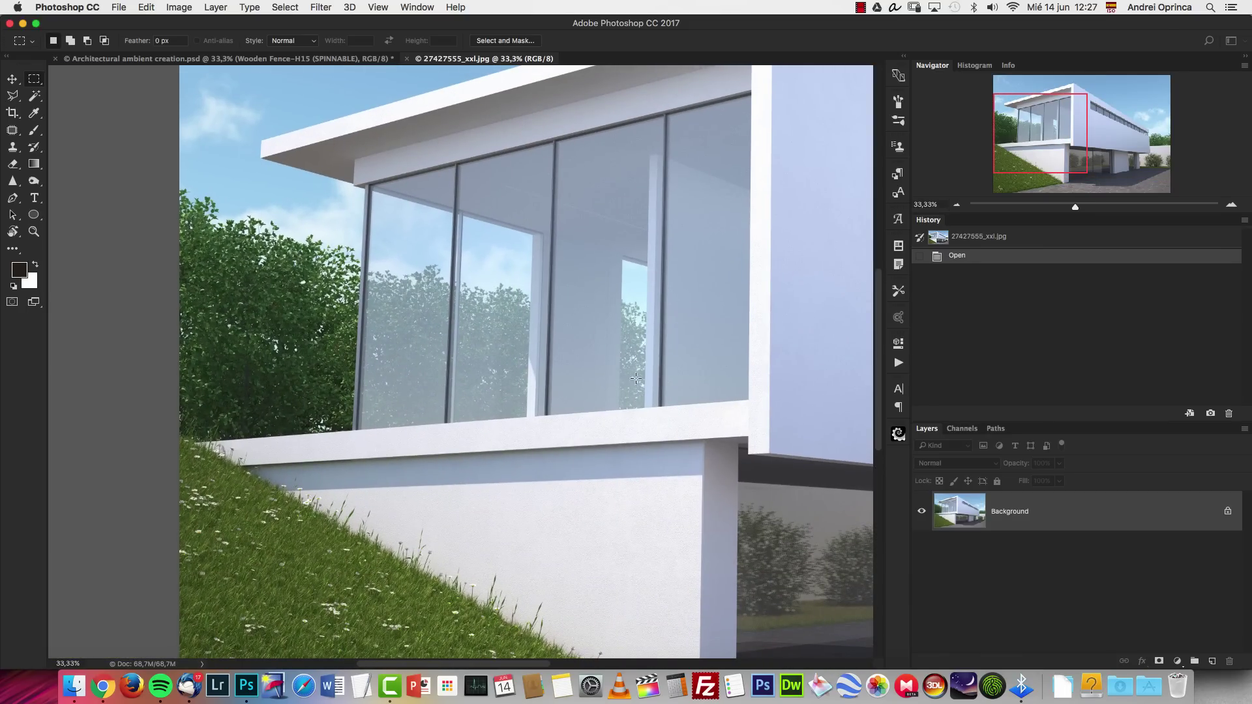
click(956, 206)
click(956, 205)
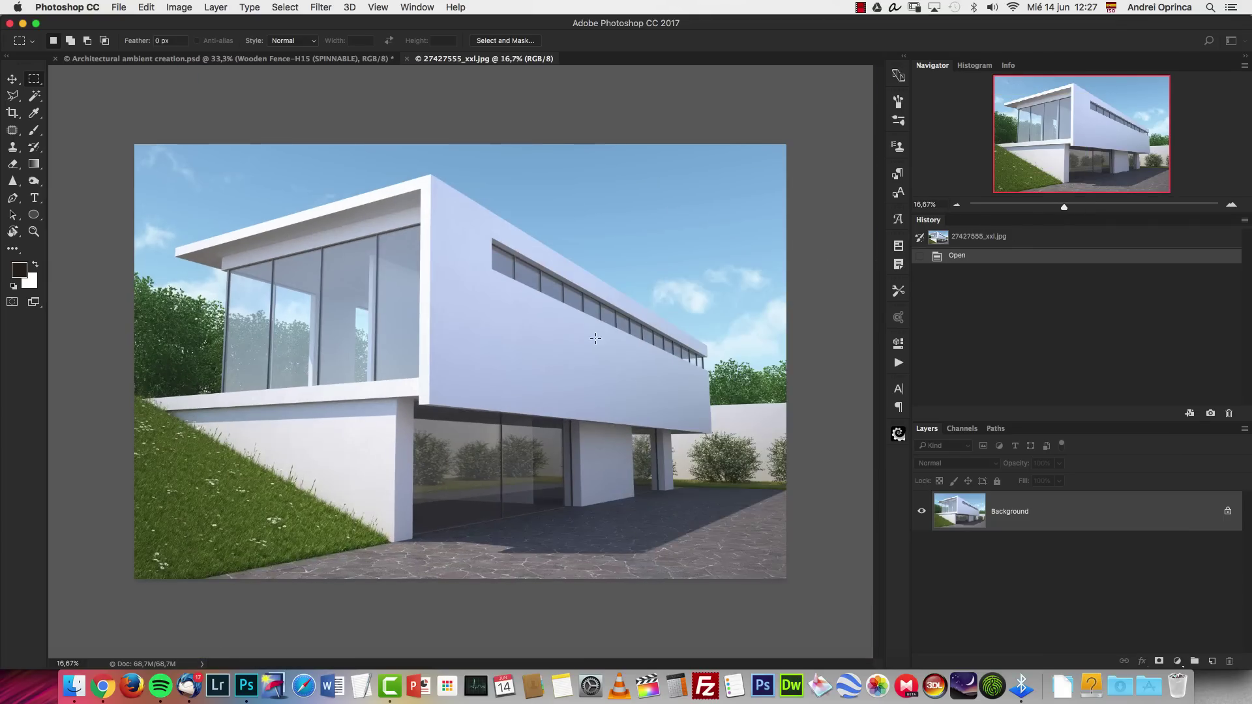
Select the blue sky above and around the house with the Magic Wand at tolerance 13, adding cloud and roof-edge areas.
click(37, 97)
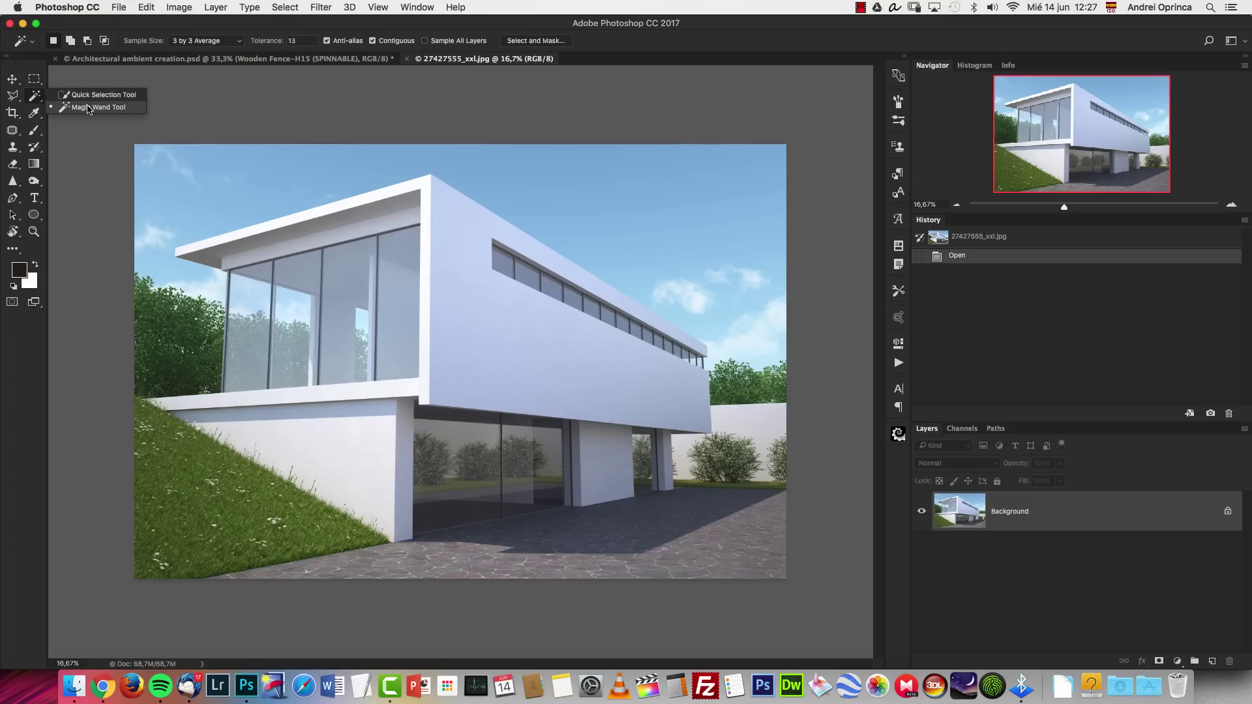
click(88, 108)
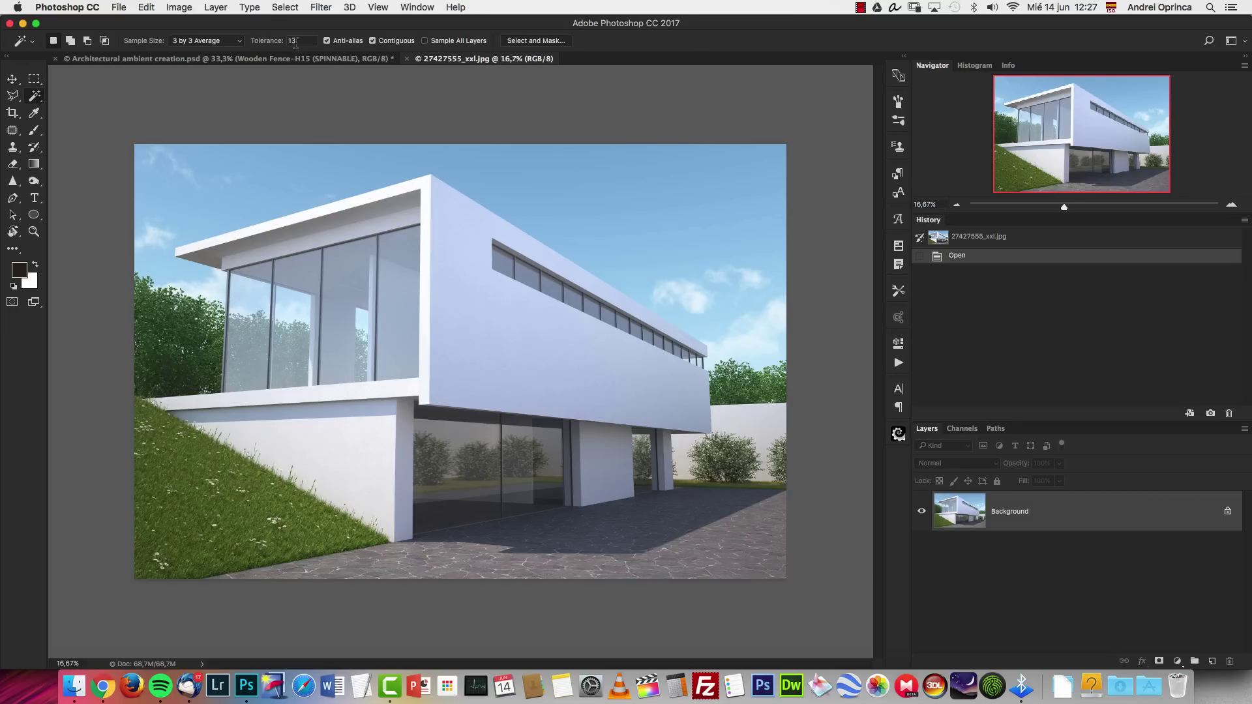
click(328, 187)
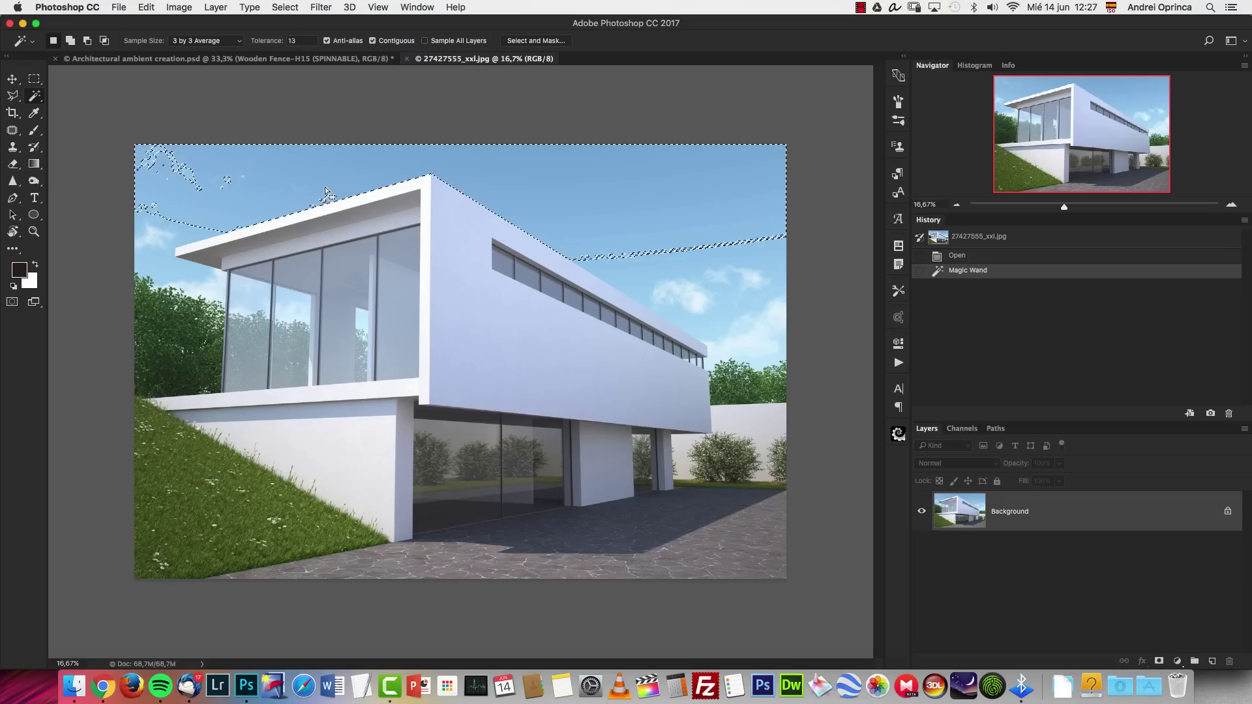
shift+click(595, 266)
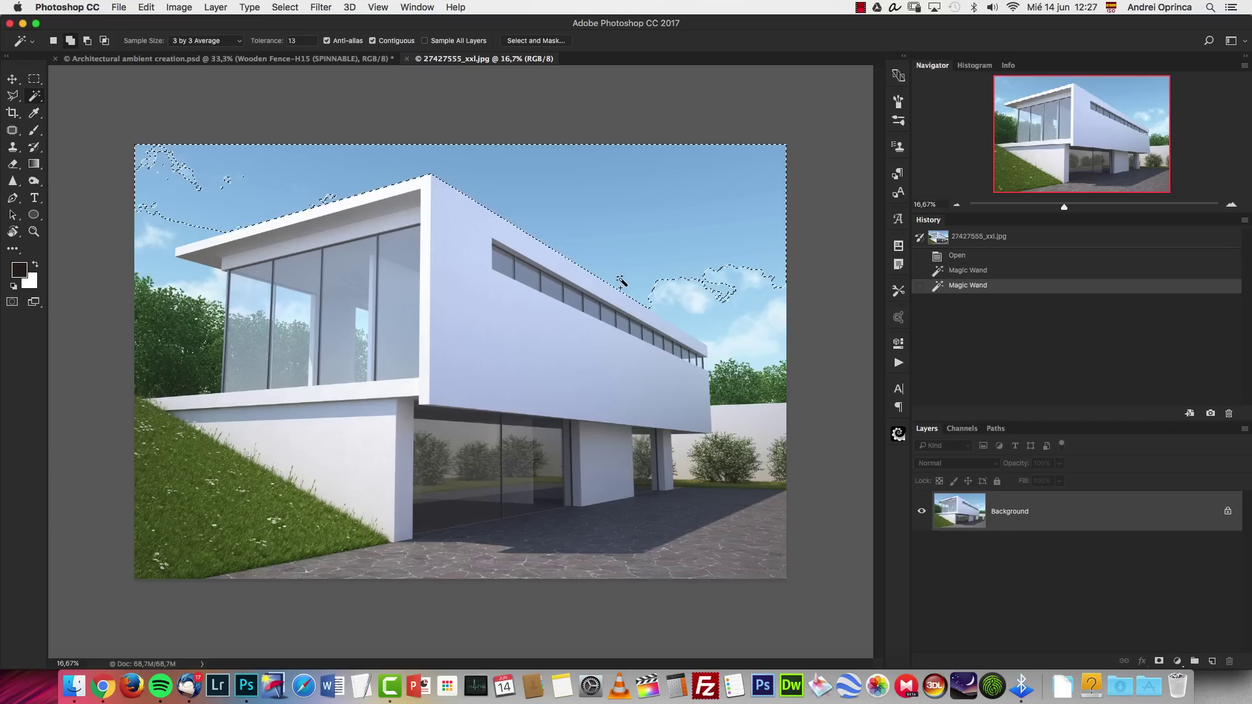
shift+click(682, 324)
shift+click(672, 296)
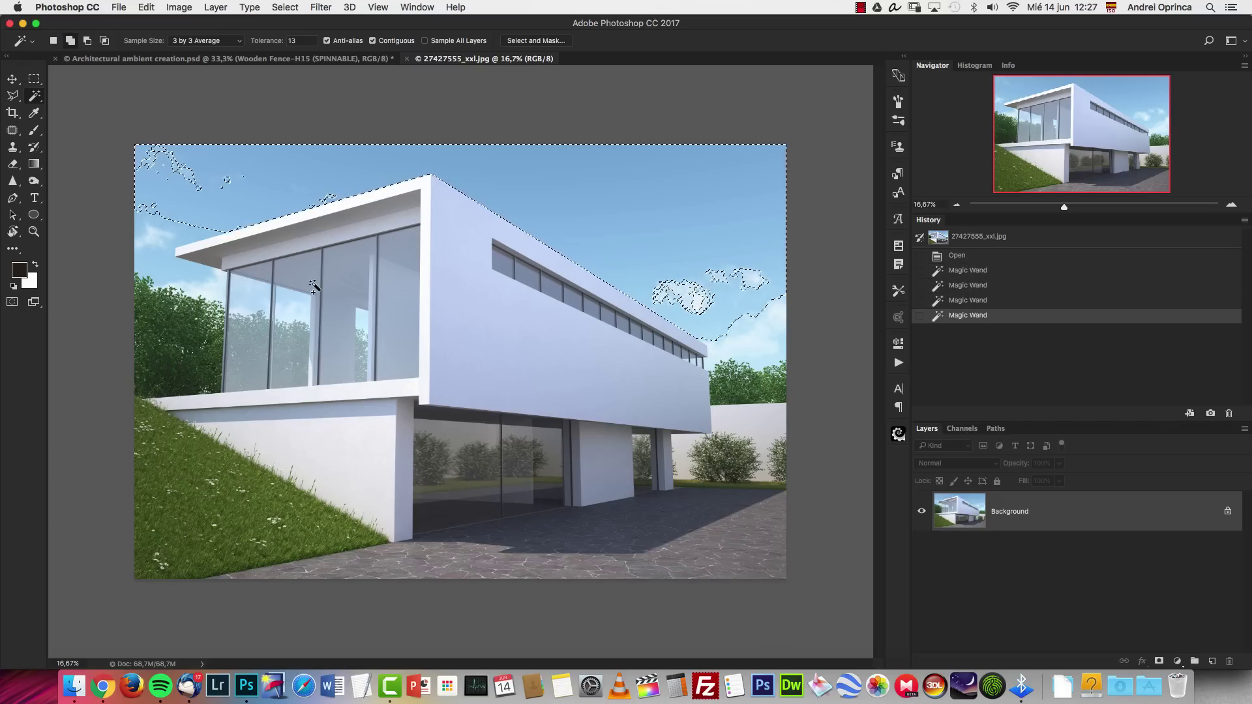
shift+click(197, 272)
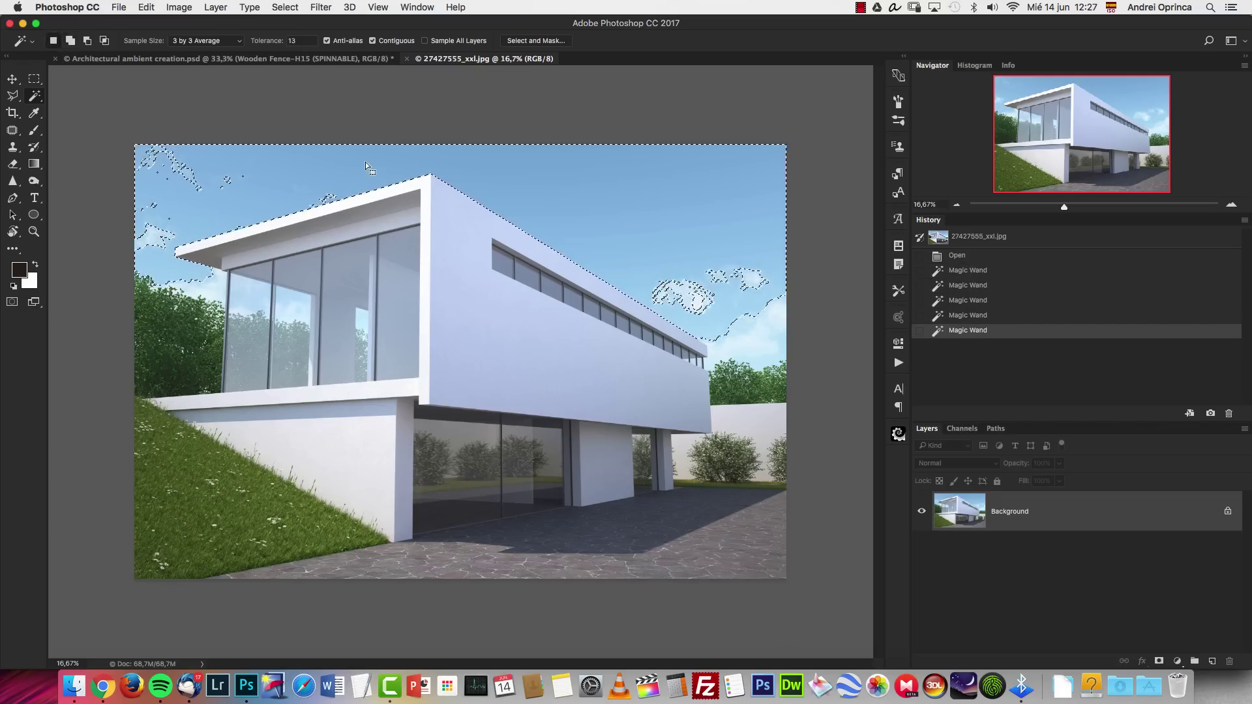
shift+click(329, 189)
shift+click(330, 190)
Set the Magic Wand tolerance to 26 and add the clouds and the sky between the roof end and the trees to the selection.
drag(264, 42, 272, 45)
shift+click(678, 294)
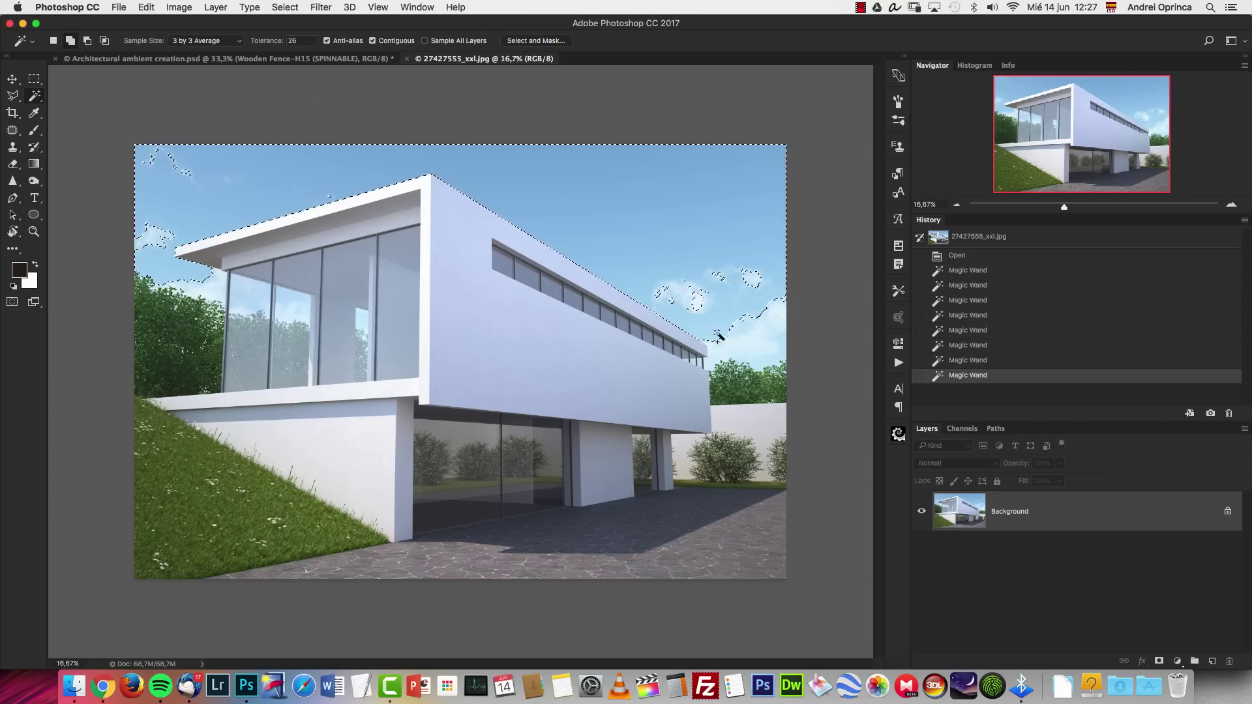
key(super+1)
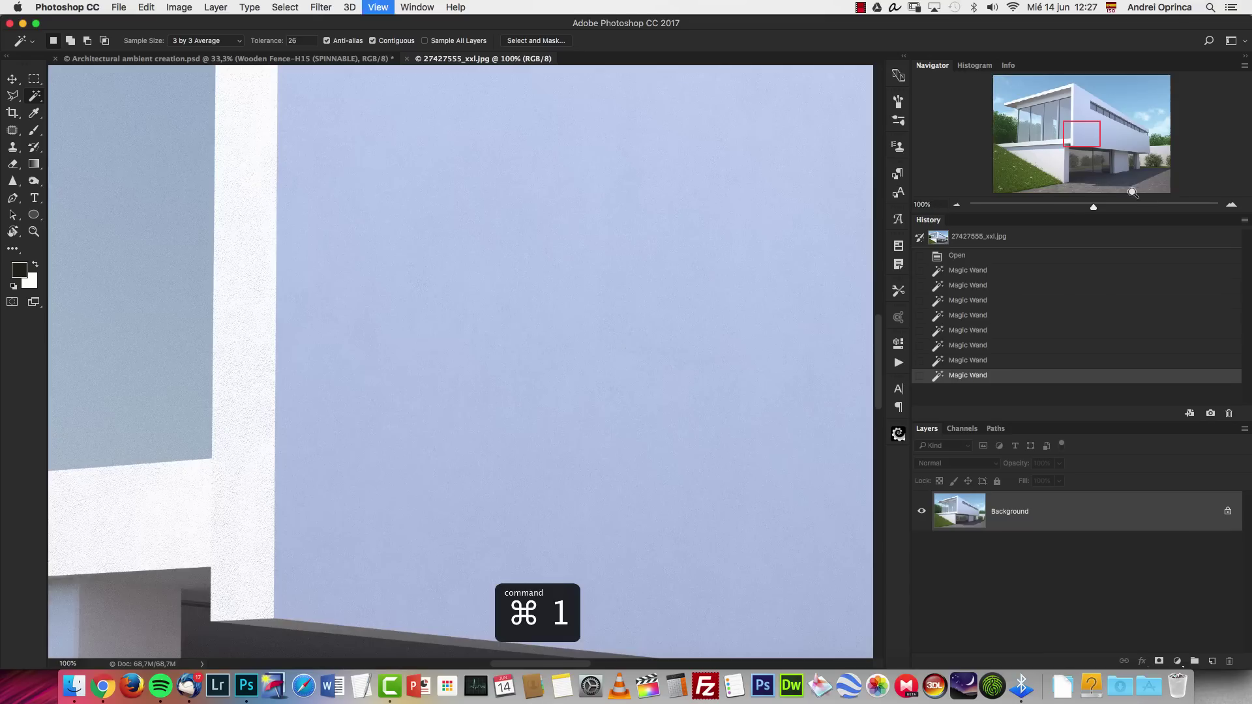
click(1135, 116)
drag(1136, 114, 1155, 130)
shift+click(439, 383)
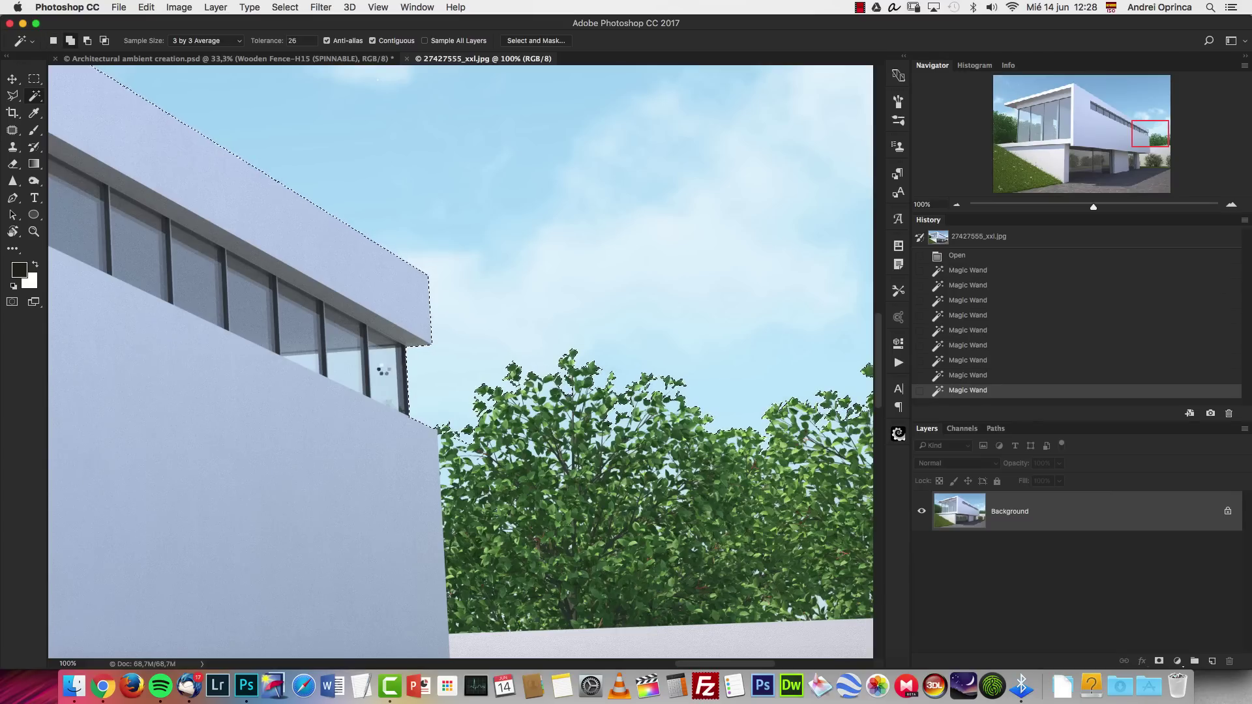
Try to add the bright panes at the end of the strip window to the selection, setting the Magic Wand tolerance to 17.
shift+click(357, 363)
key(super+z)
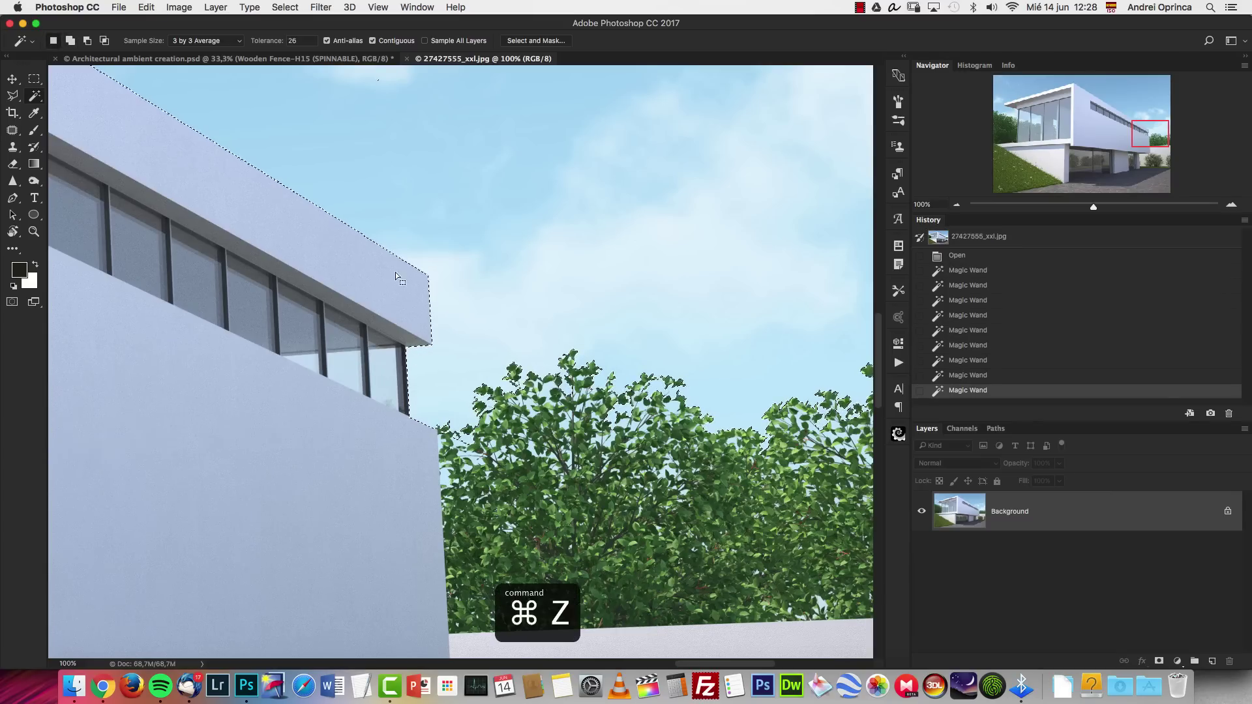
drag(271, 43, 351, 222)
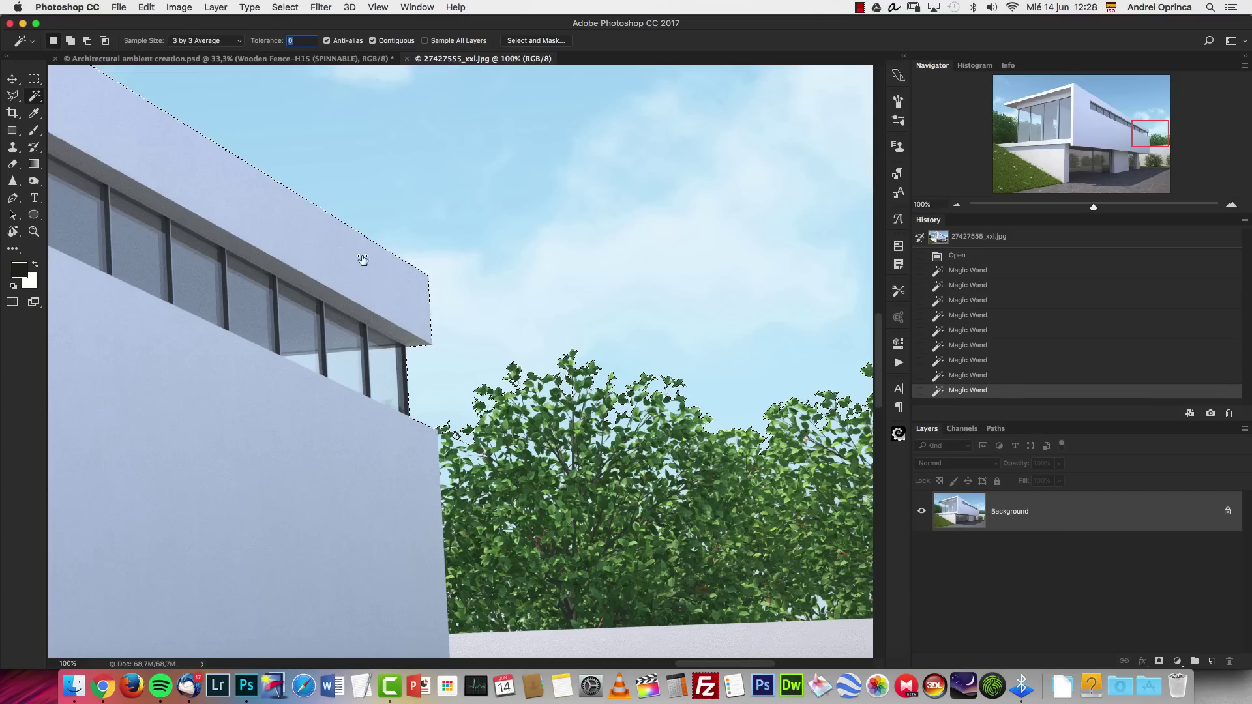
drag(270, 45, 285, 42)
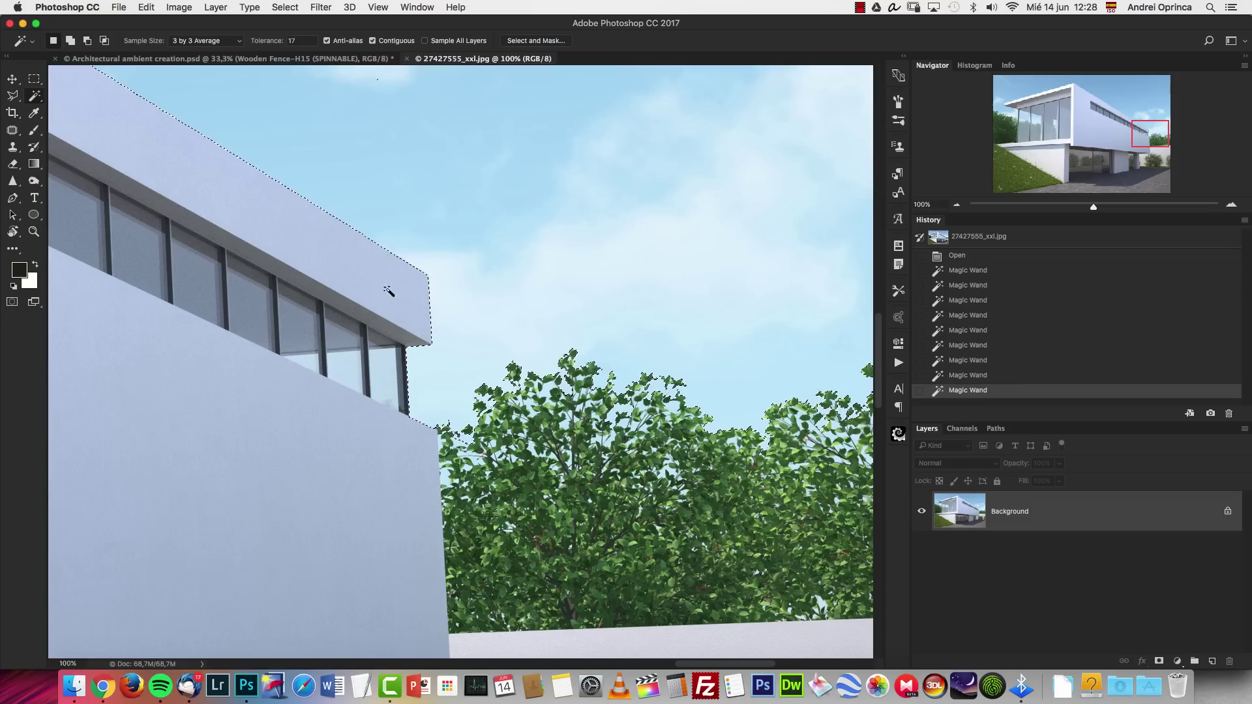
shift+click(375, 362)
key(super+z)
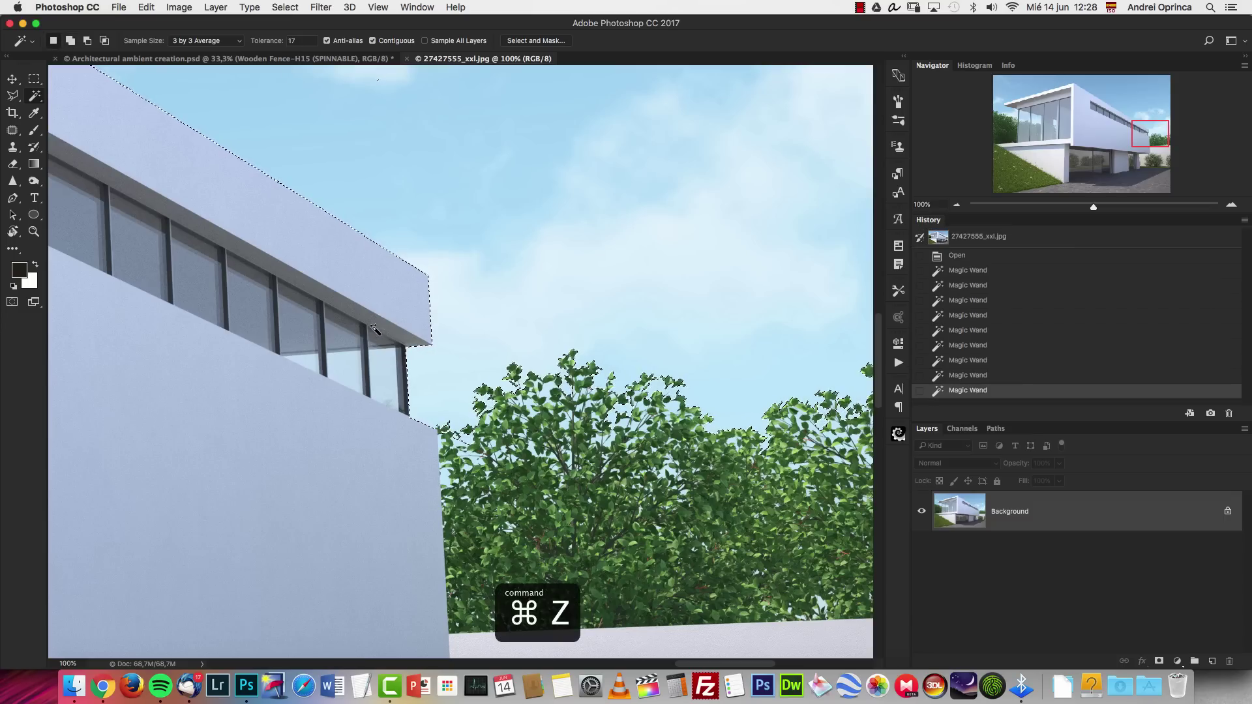
Add the remaining sky and clouds between the left roof overhang and the trees to the selection.
click(1009, 134)
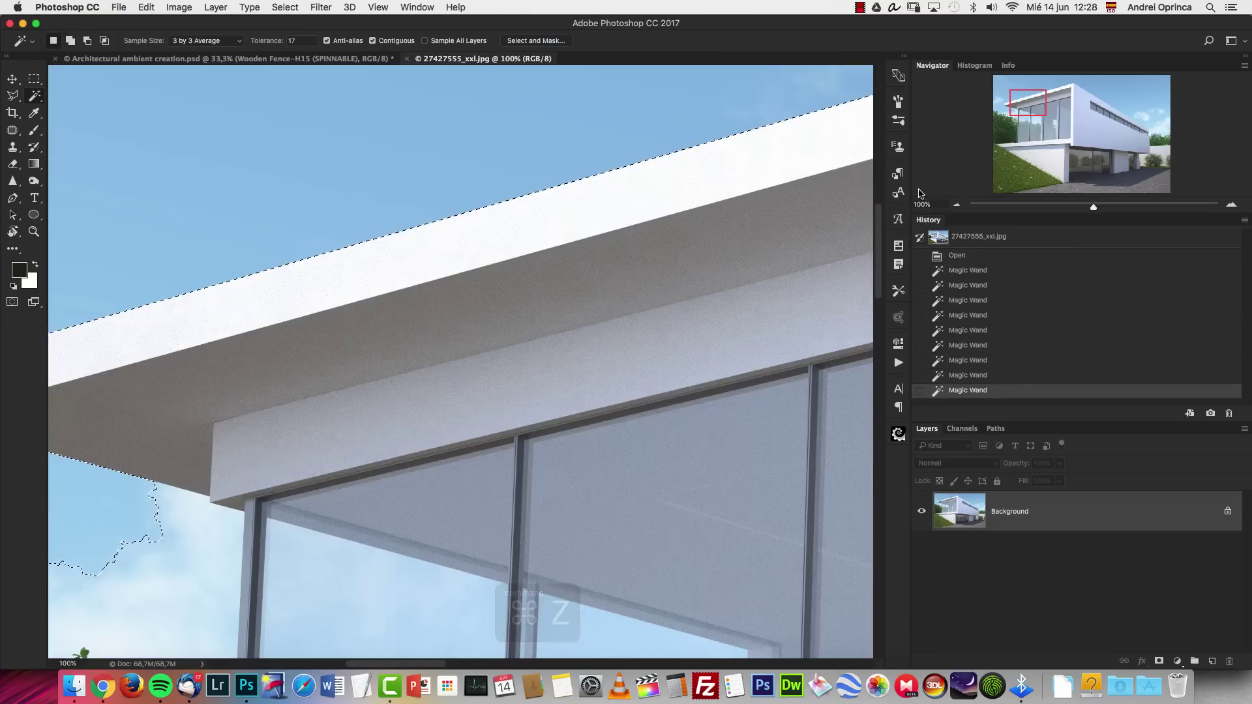
drag(456, 358, 669, 253)
scroll(670, 261, left, 3)
scroll(670, 260, down, 2)
shift+click(671, 320)
shift+click(637, 313)
shift+click(688, 420)
Add the sky seen through the three openings in the upper floor's large glass windows to the selection.
scroll(624, 394, right, 5)
scroll(624, 394, down, 2)
scroll(487, 341, right, 1)
shift+click(587, 273)
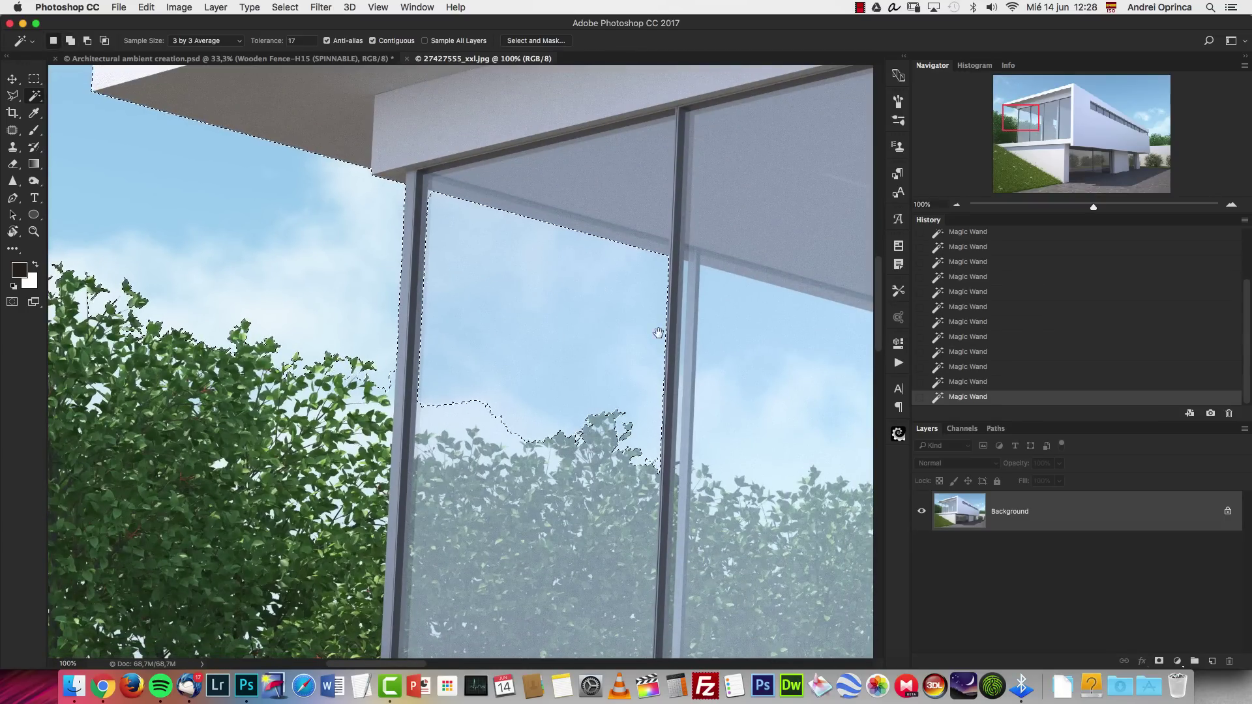
scroll(718, 354, right, 10)
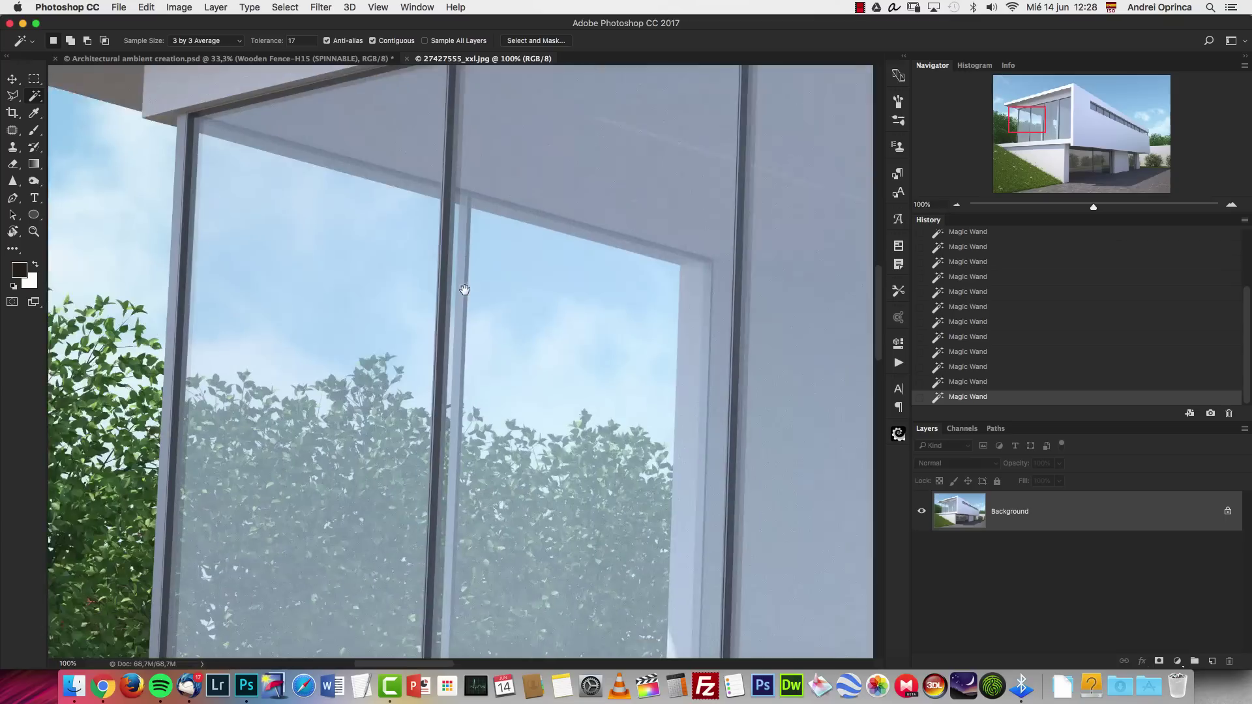
click(531, 251)
click(539, 340)
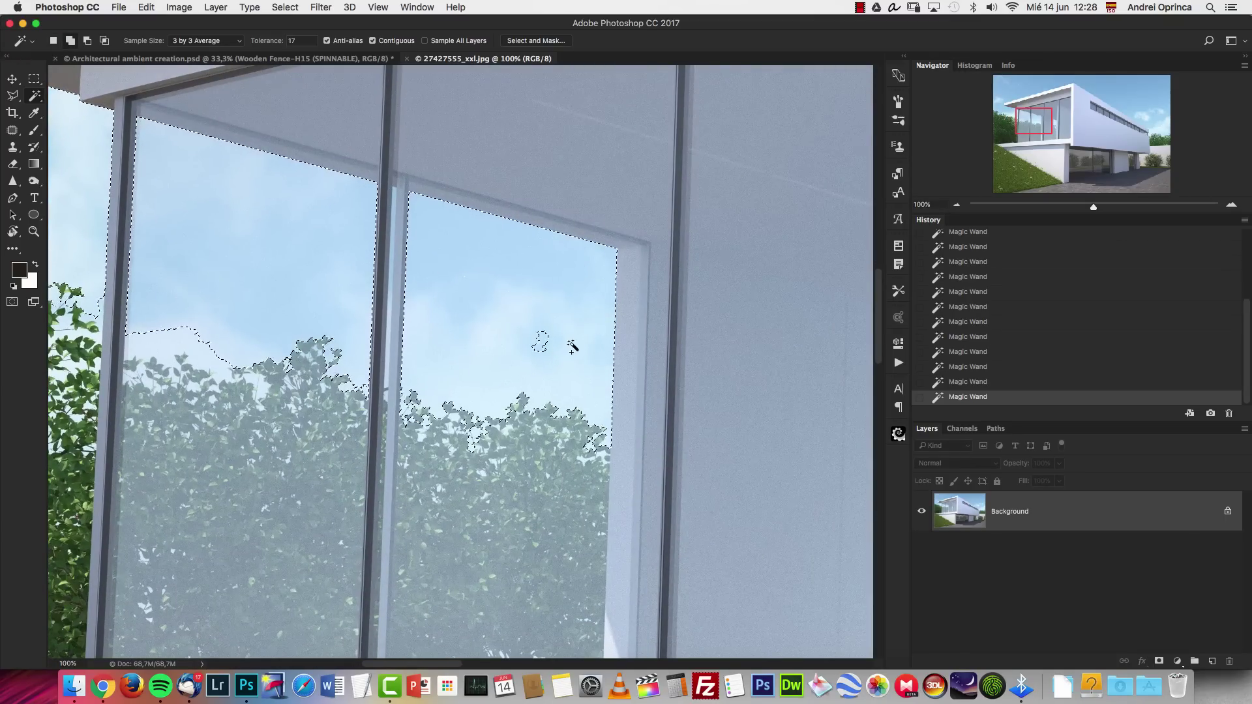
scroll(732, 350, right, 10)
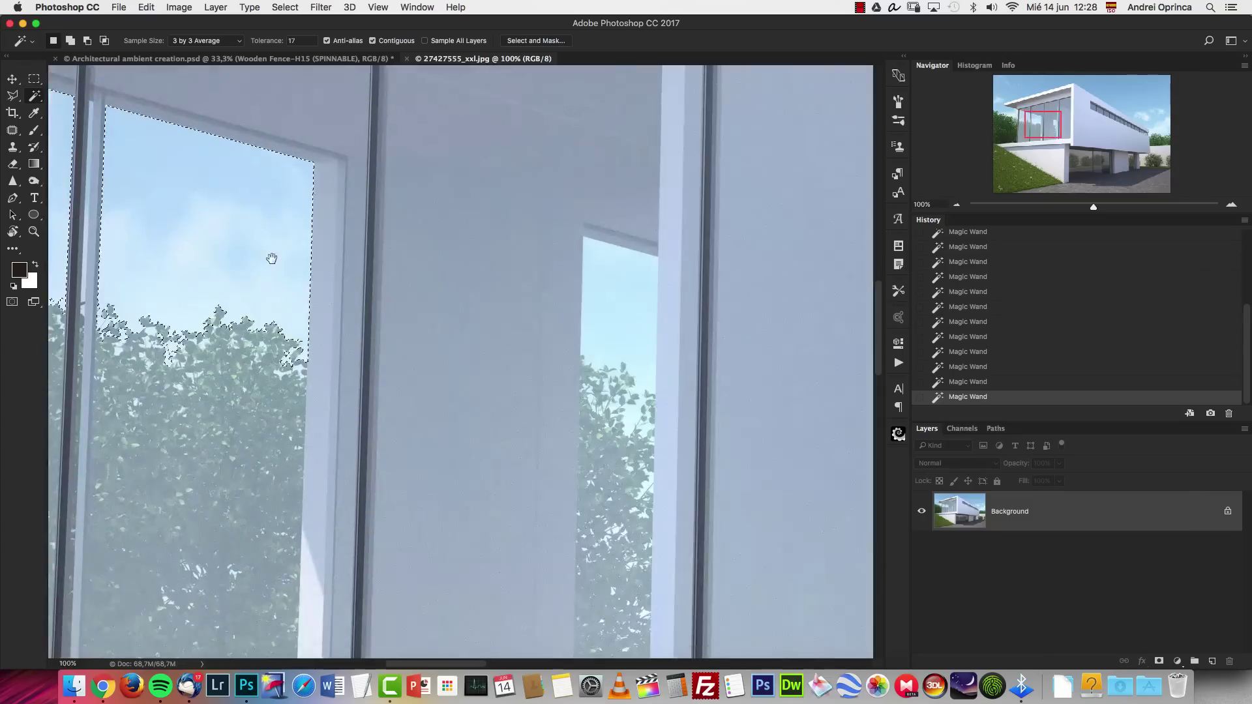
click(464, 277)
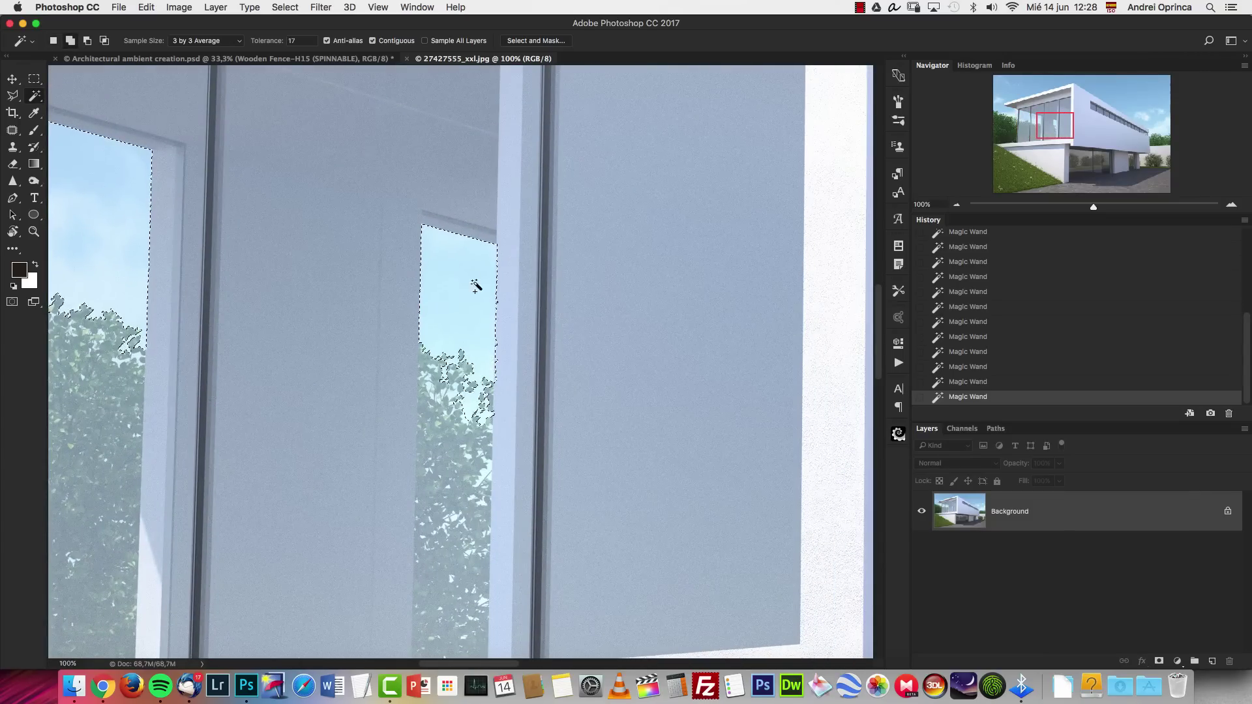
key(super+0)
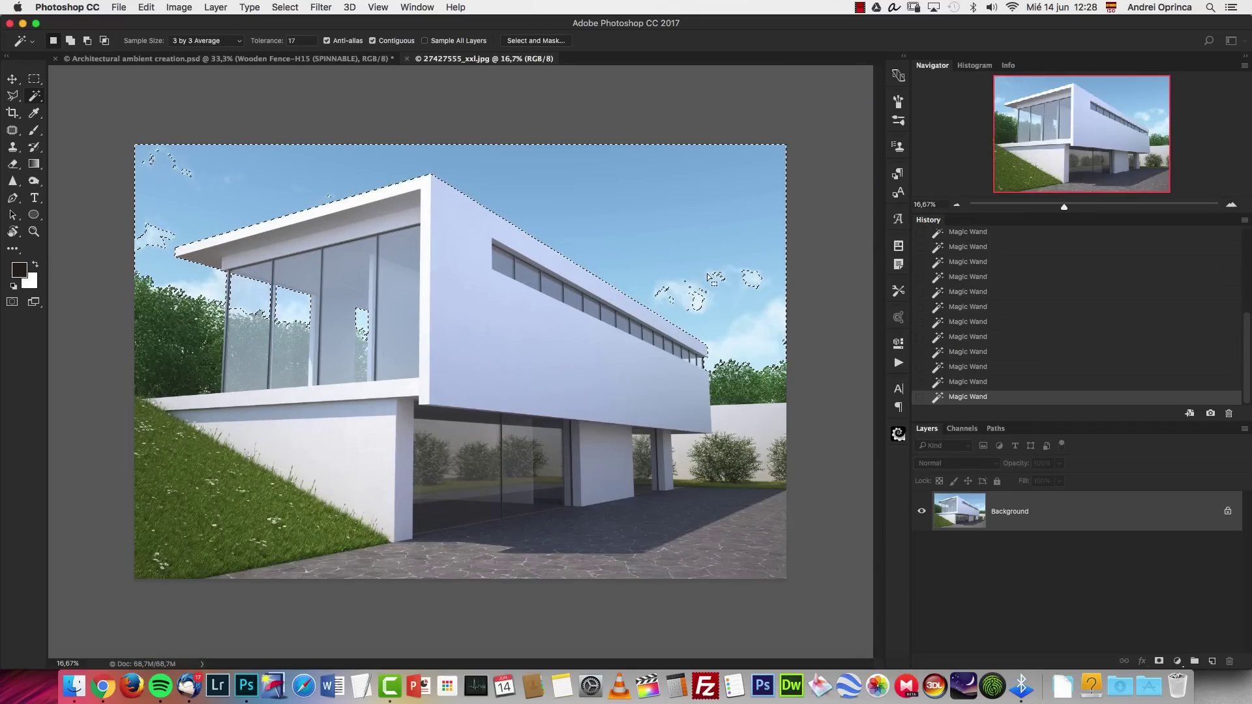
Add a layer mask from the sky selection to the house photo and invert it so the sky is hidden.
click(1158, 662)
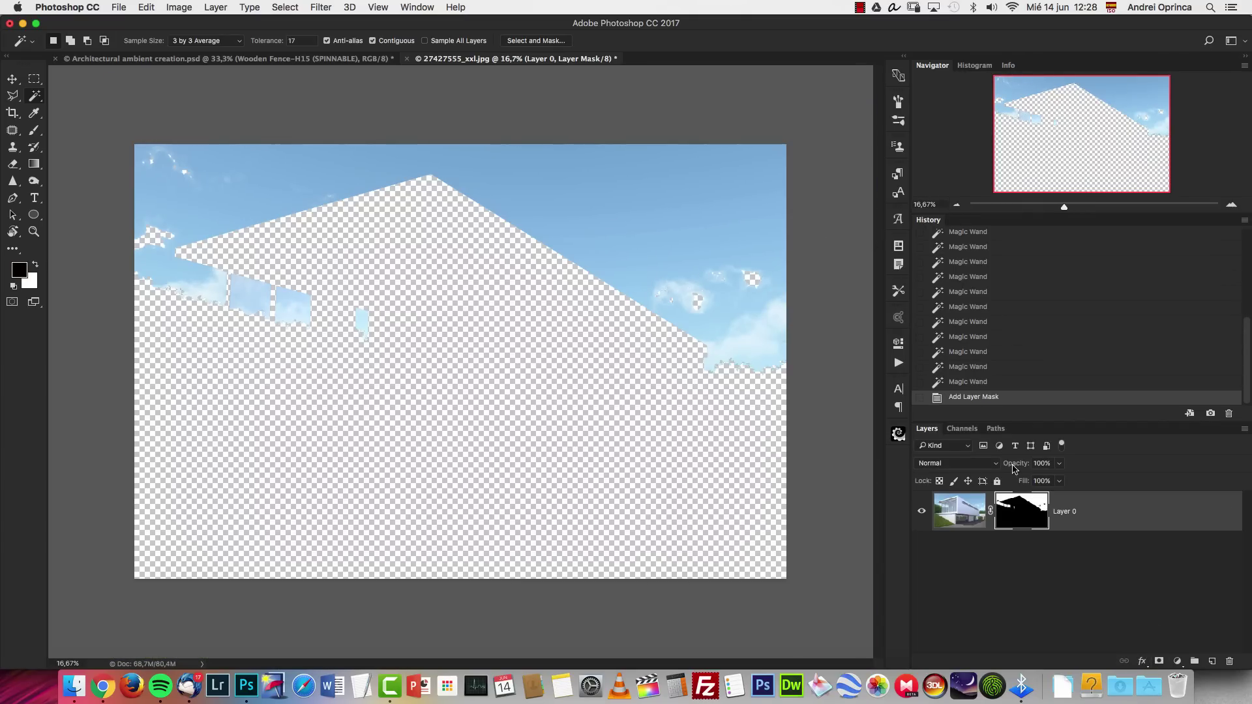
key(super+i)
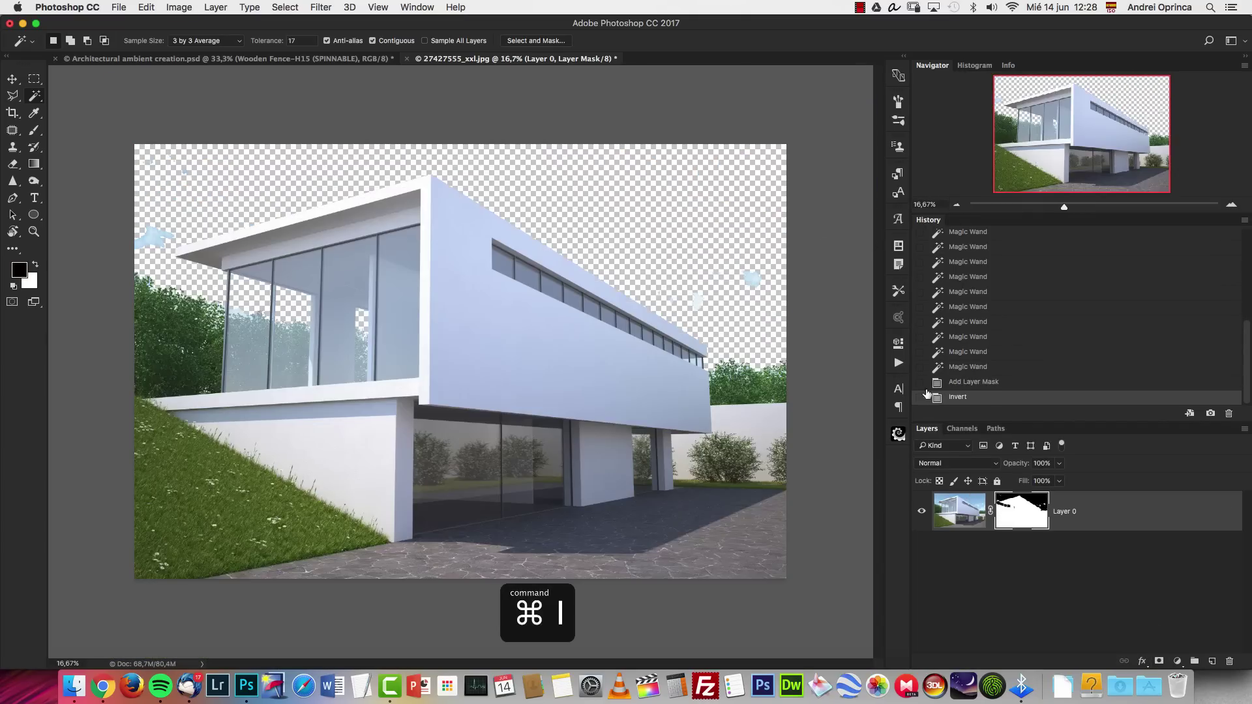
Create a layer filled with the dark foreground colour beneath the house, and ready a 500 px brush on the house layer's mask.
key(b)
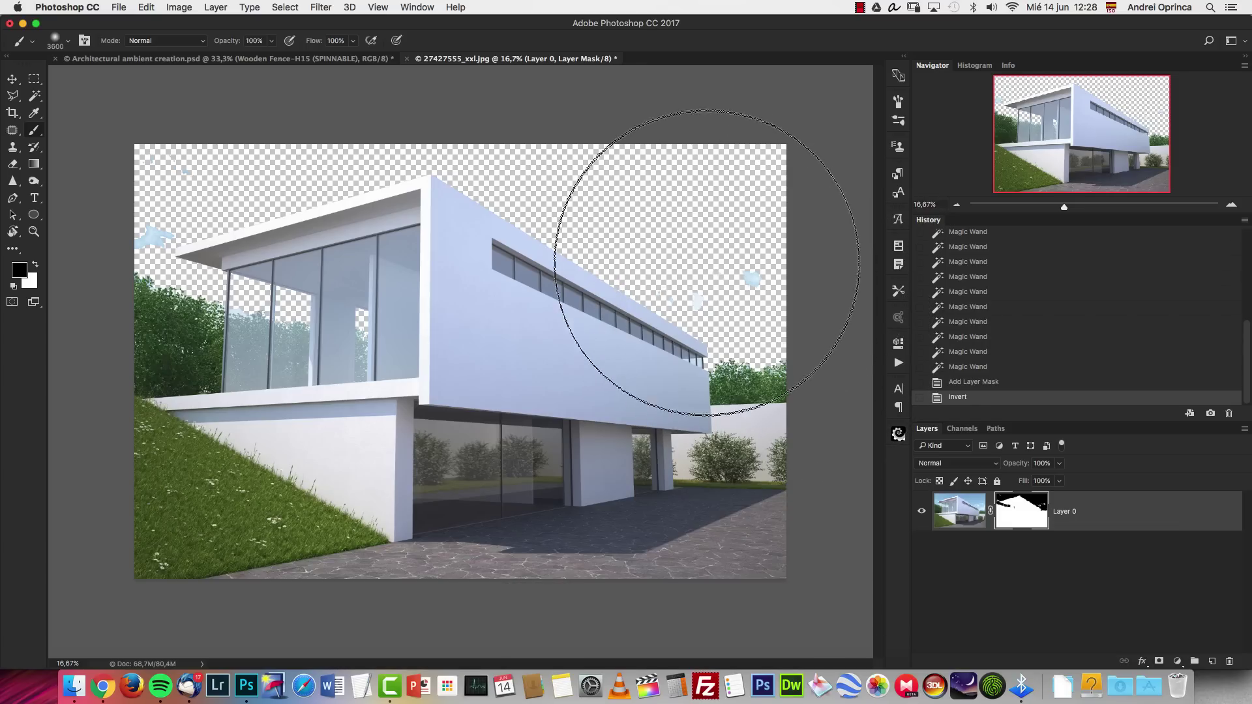
key(bracketleft)
key(bracketleft)
key(bracketleft)
key(bracketleft)
key(bracketleft)
key(bracketleft)
key(bracketleft)
key(bracketleft)
key(bracketleft)
key(bracketleft)
key(bracketleft)
key(bracketleft)
key(bracketleft)
key(bracketleft)
key(bracketleft)
key(bracketleft)
key(bracketleft)
key(bracketleft)
key(bracketleft)
key(bracketleft)
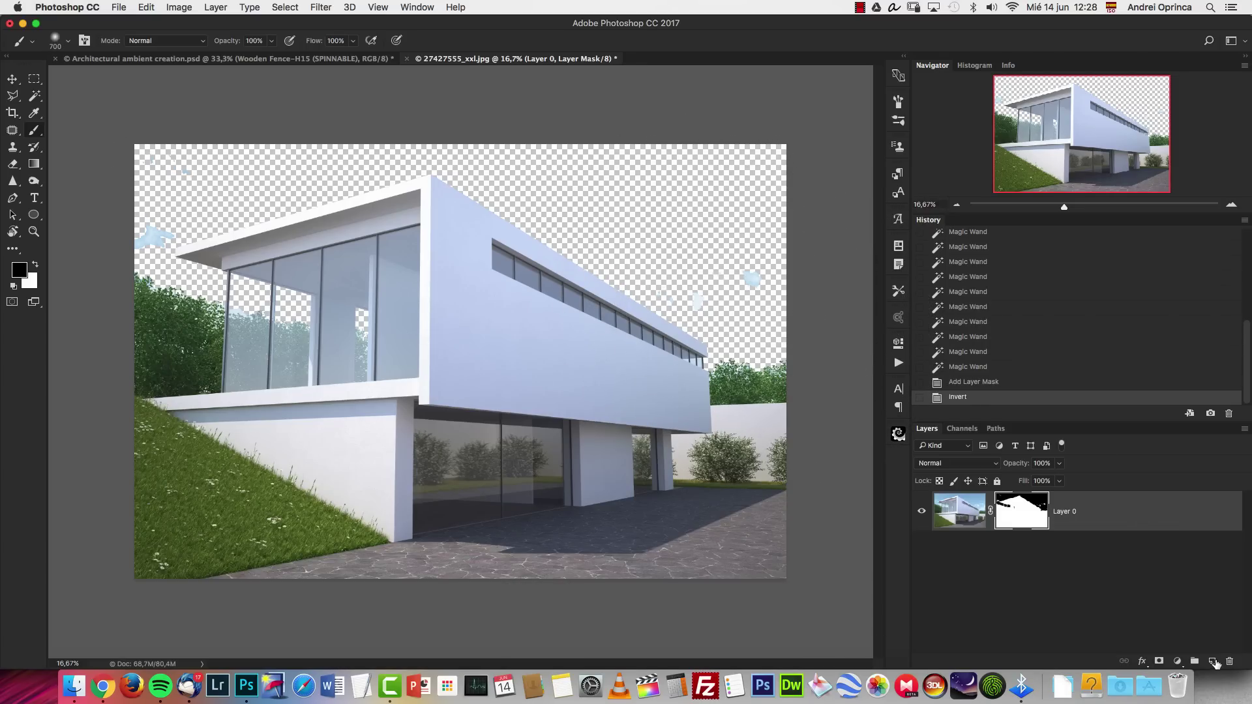
super+click(1212, 661)
key(alt+BackSpace)
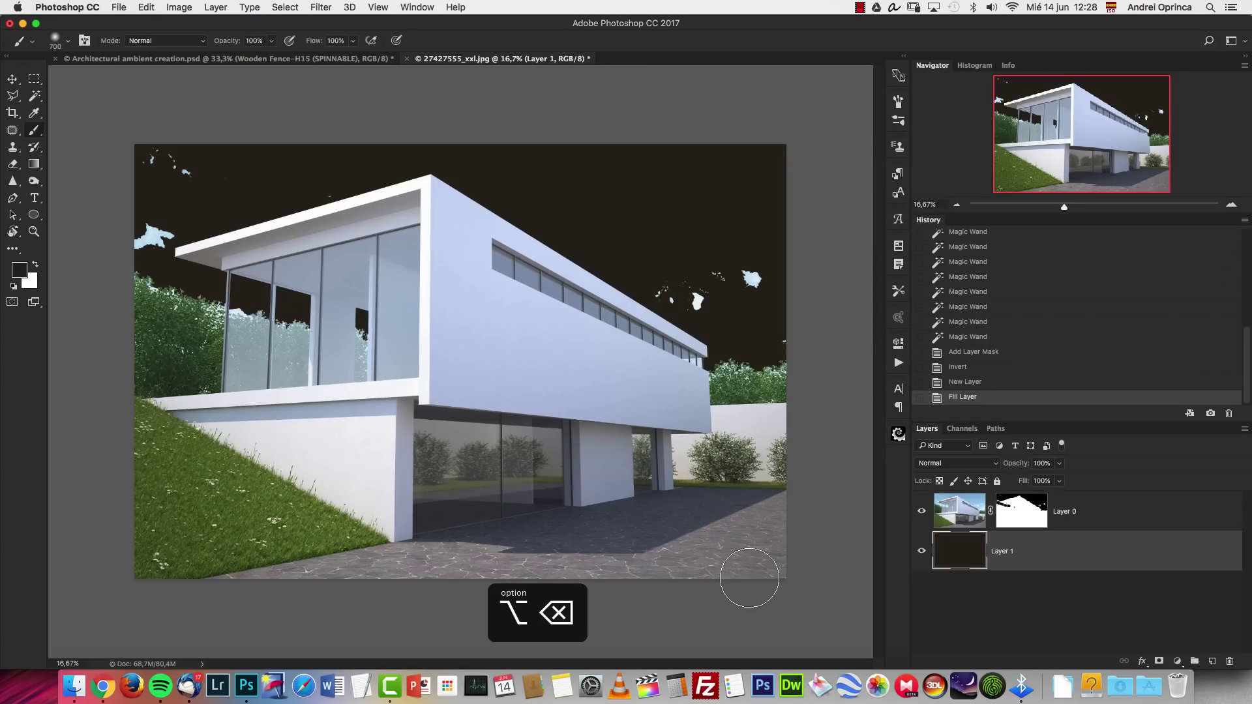
click(1012, 503)
key(bracketleft)
key(bracketleft)
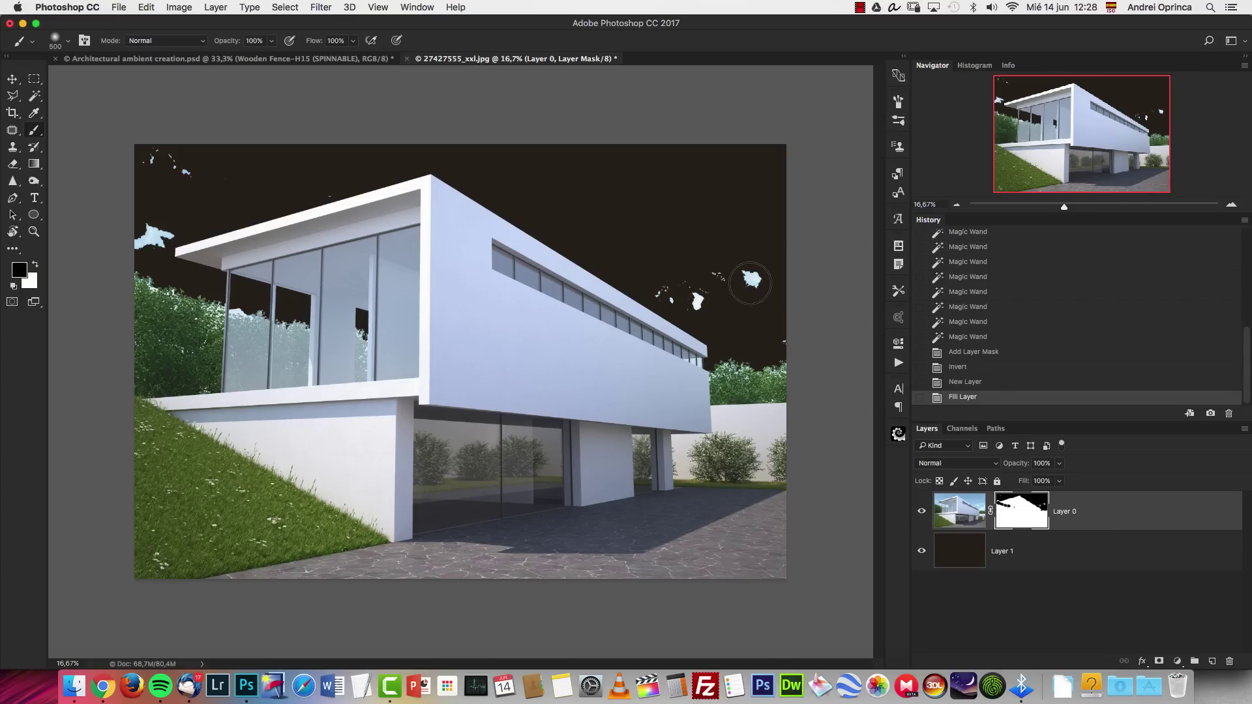
Try outlining the house layer with a wider stroke, using a solid colour fill of ff225b.
double_click(1176, 523)
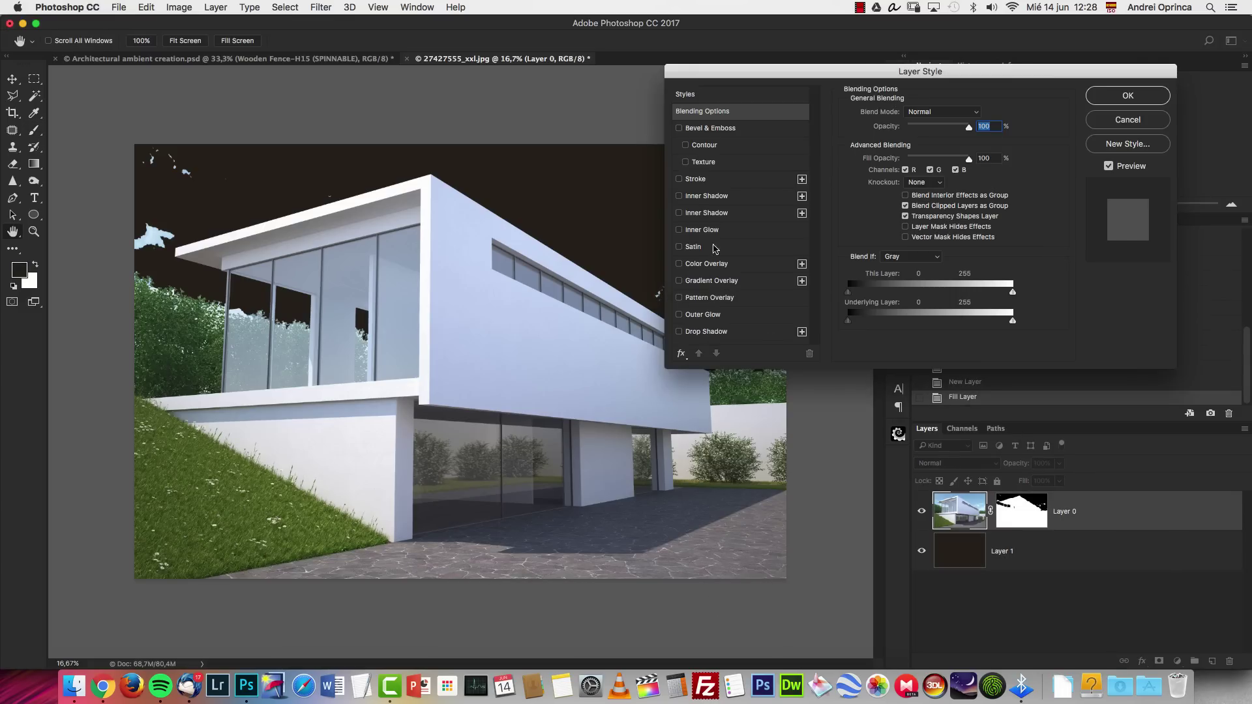
click(695, 179)
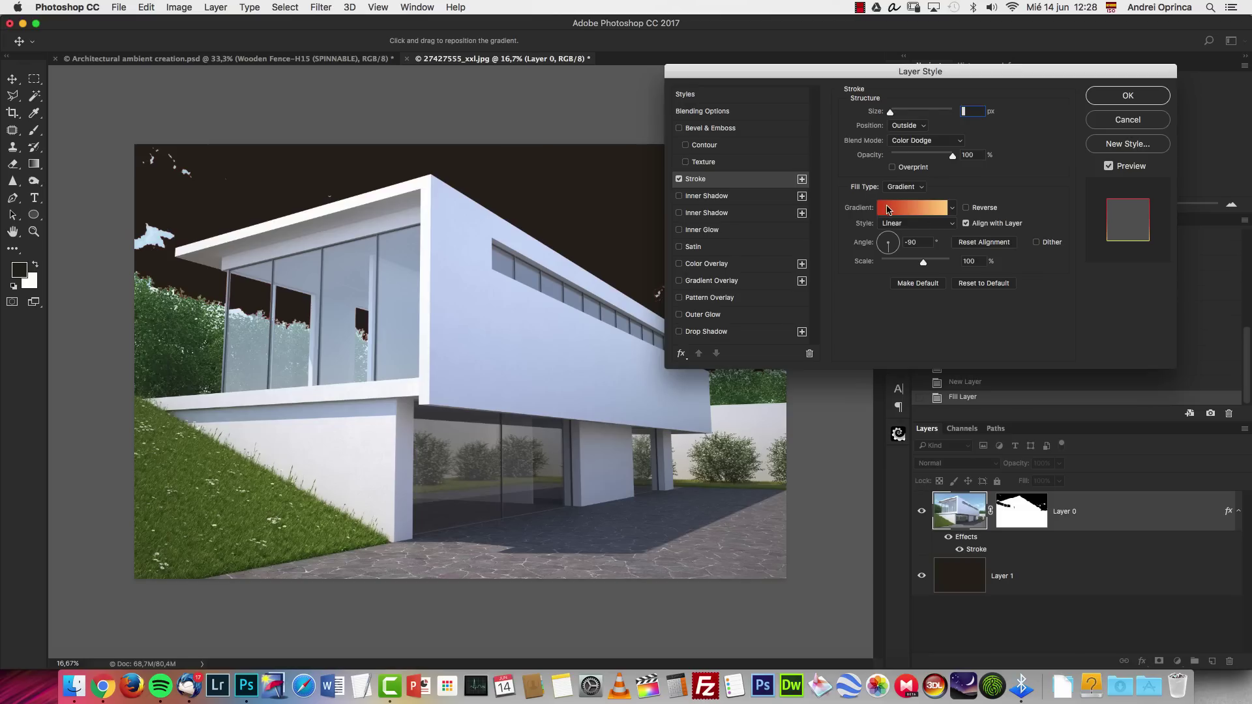
click(907, 188)
click(899, 174)
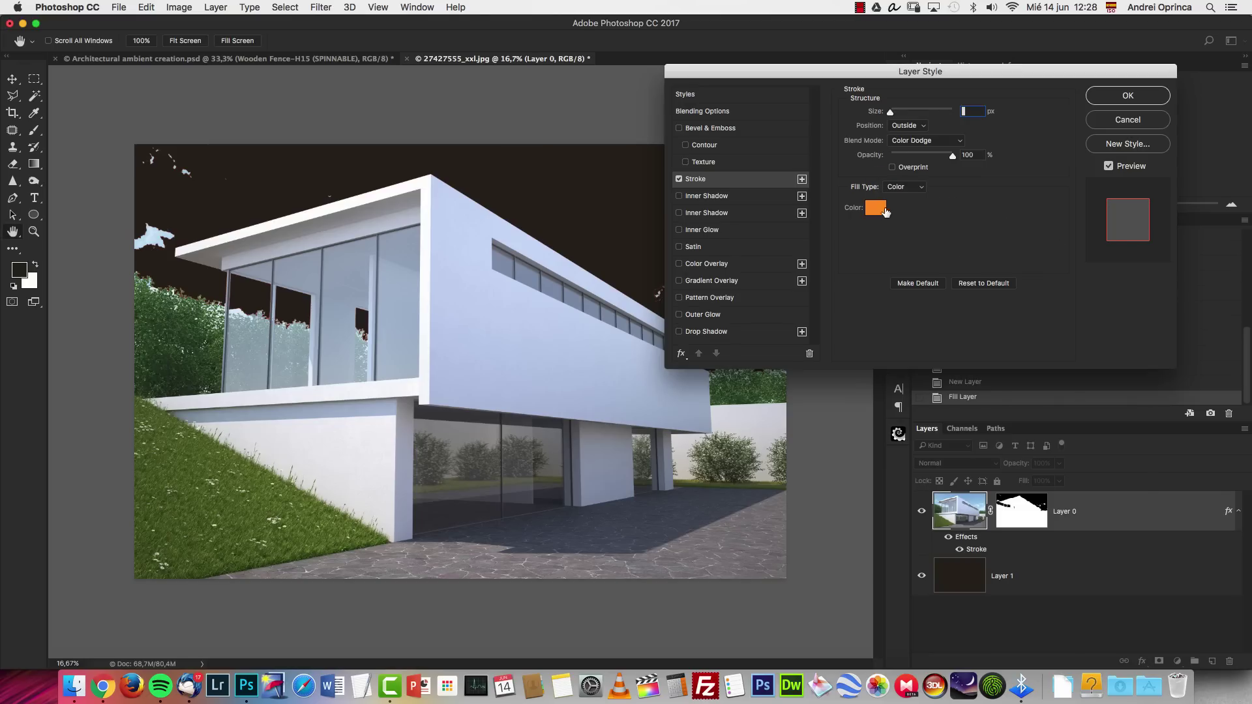
click(880, 208)
click(950, 272)
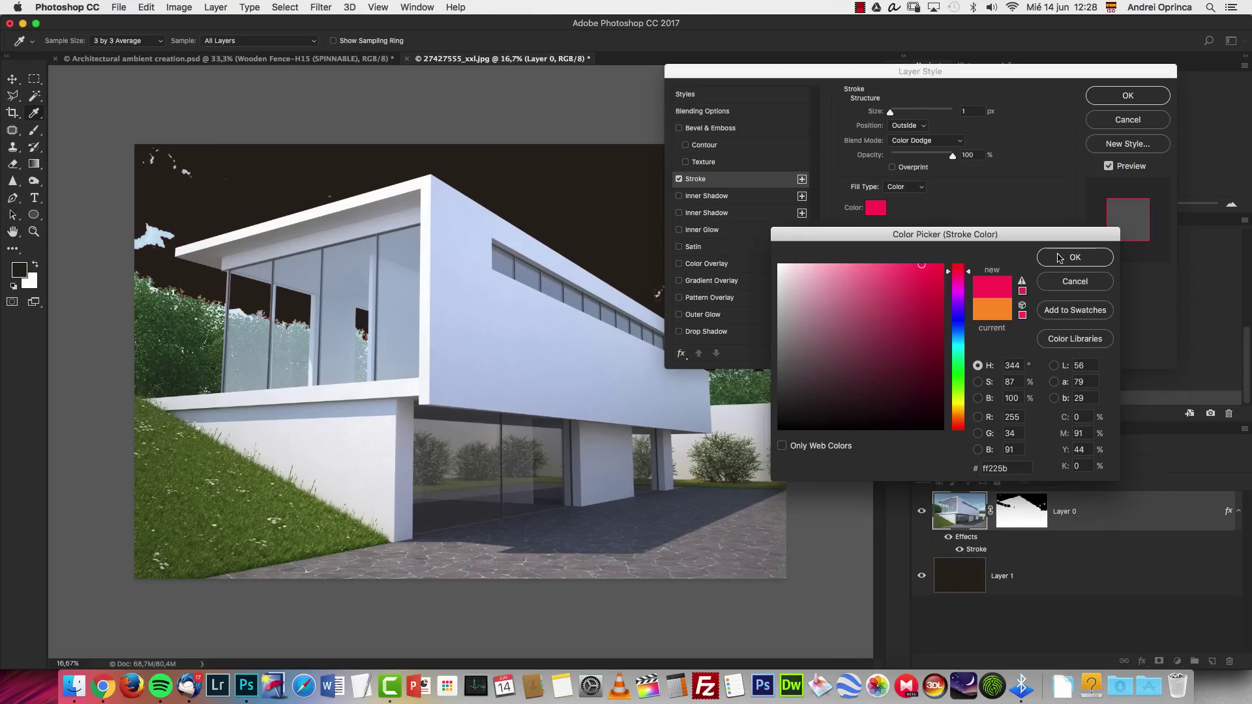
click(1060, 258)
drag(892, 115, 902, 115)
click(1130, 92)
Paint black on the house layer's mask over the leftover cloud patch in the sky beyond the sloping roof.
click(1014, 512)
drag(750, 271, 777, 302)
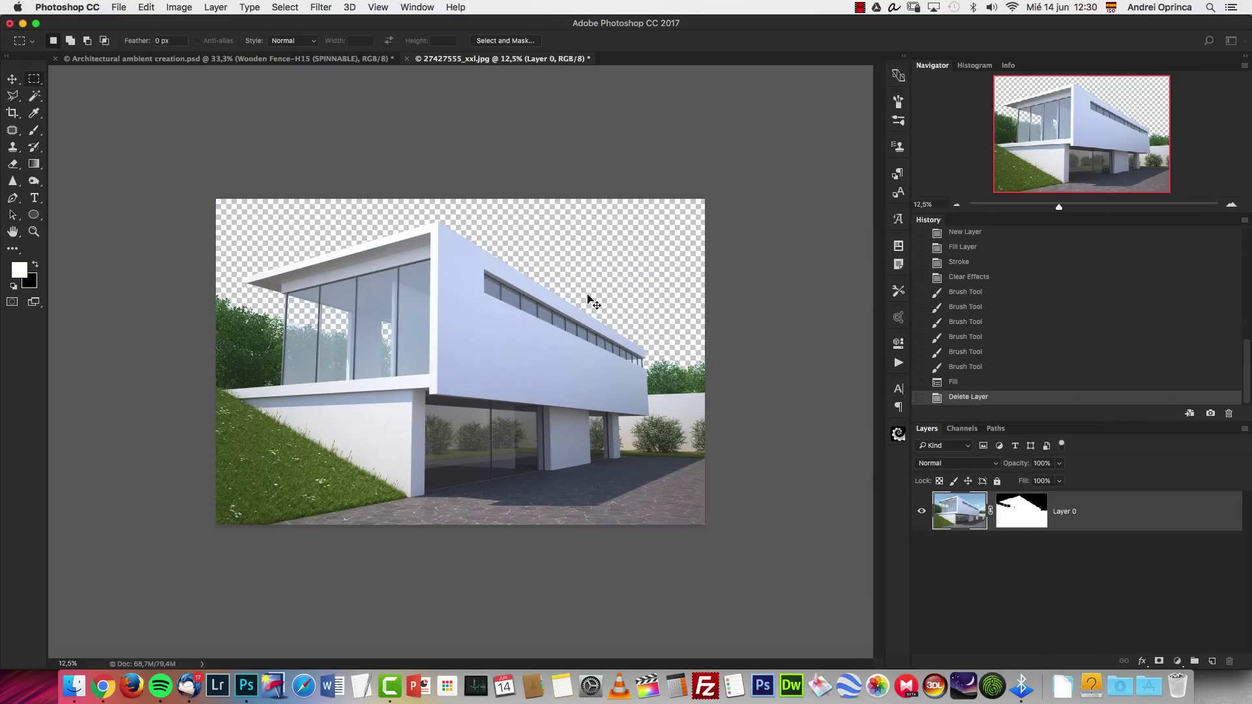
Disable the house layer's mask to show the original sky around the trees at 100%.
key(super+1)
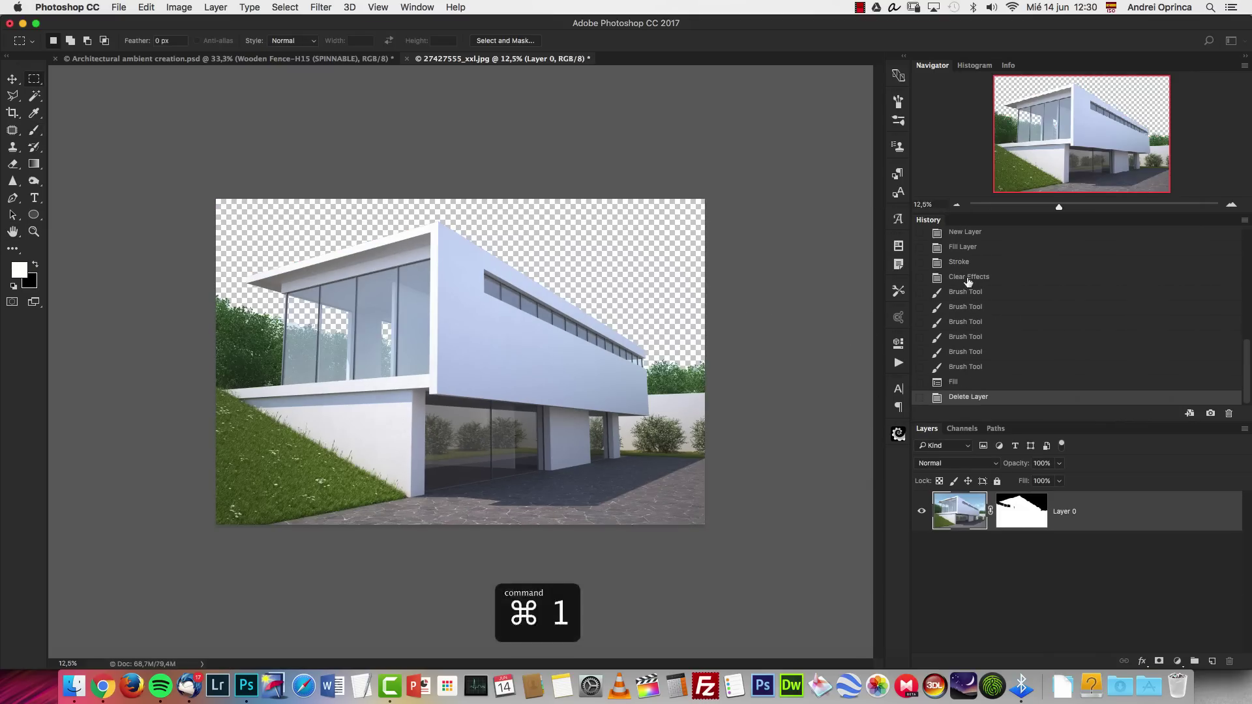
scroll(645, 312, right, 15)
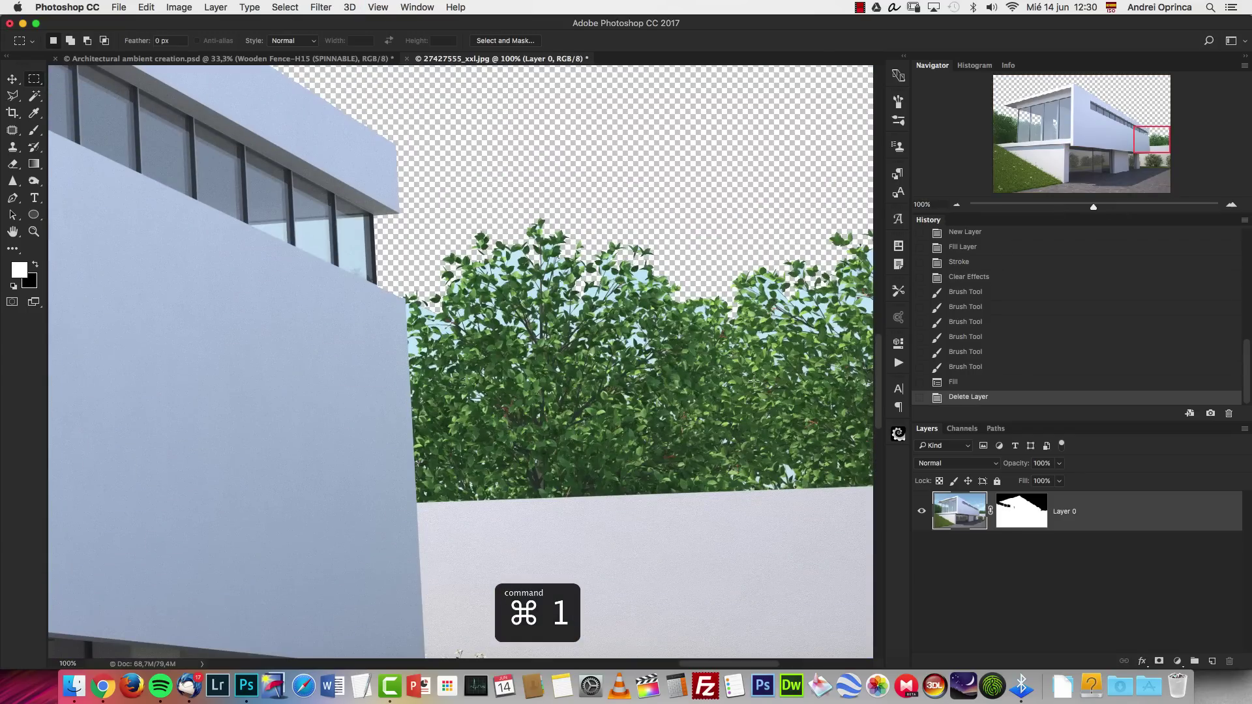
shift+click(1022, 511)
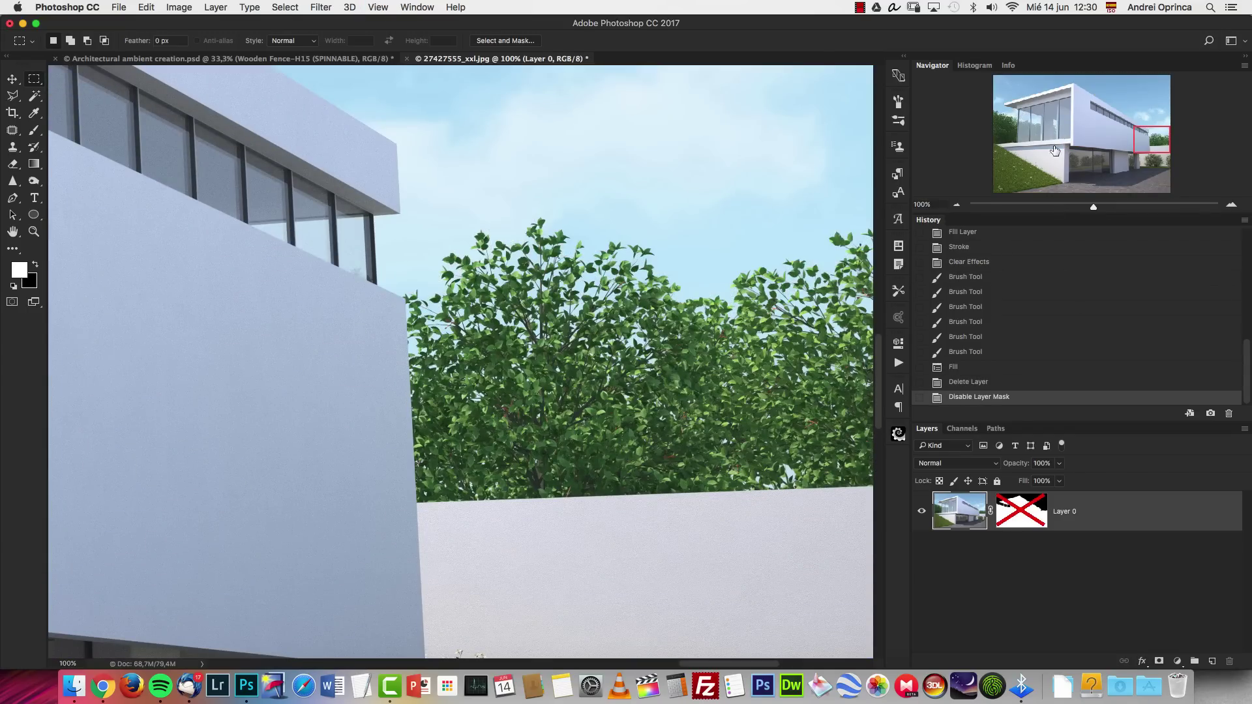
drag(1164, 133, 1008, 140)
Compare the Red and Blue channels for contrast between trees and sky, and leave the Blue channel active.
click(968, 428)
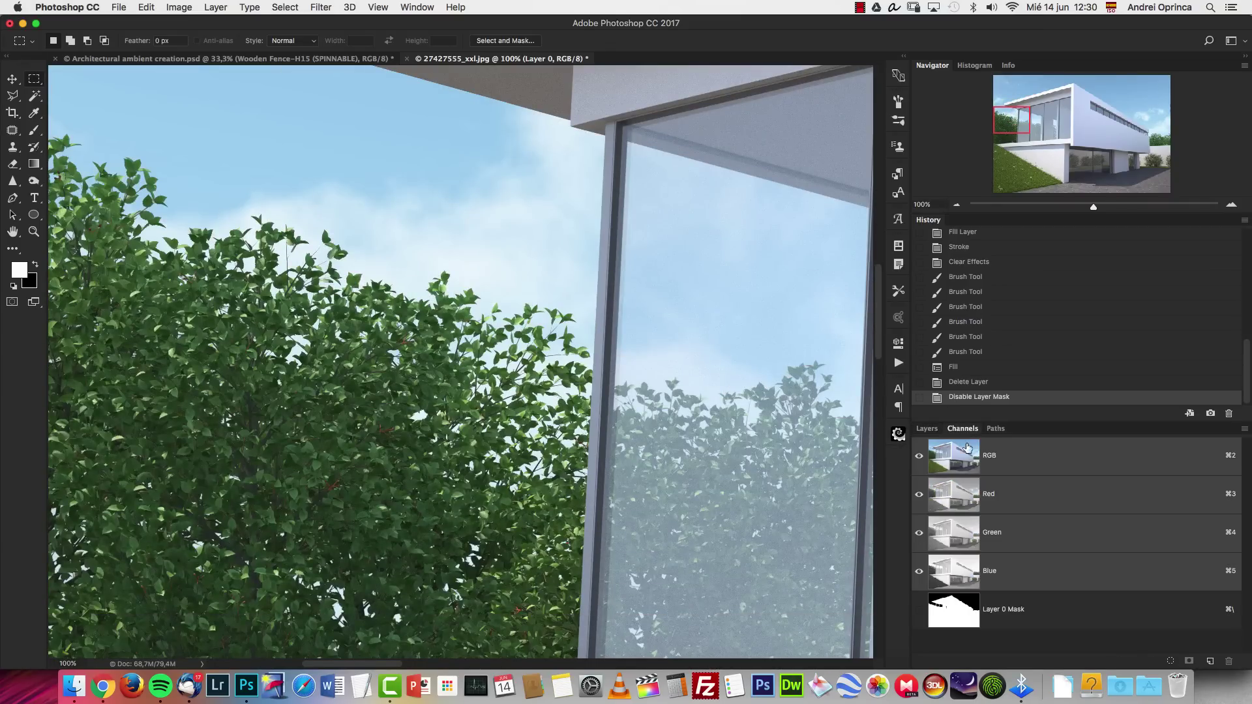
click(981, 572)
drag(411, 496, 522, 430)
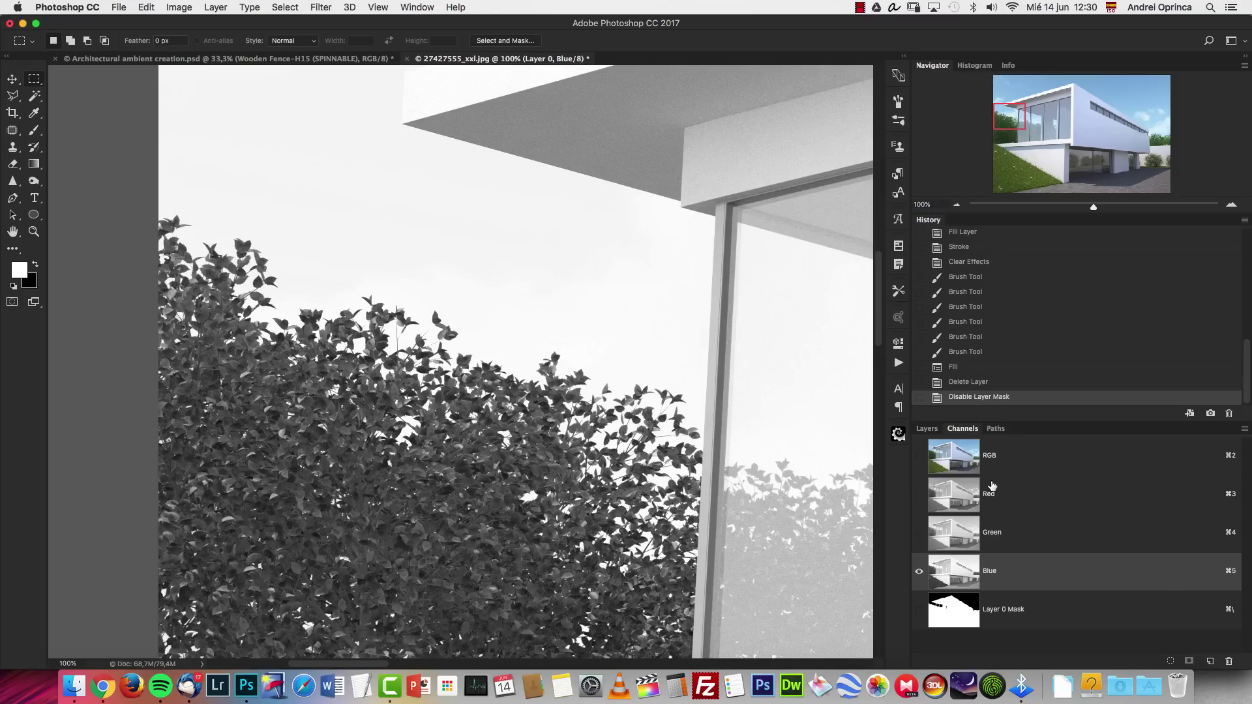
click(1014, 502)
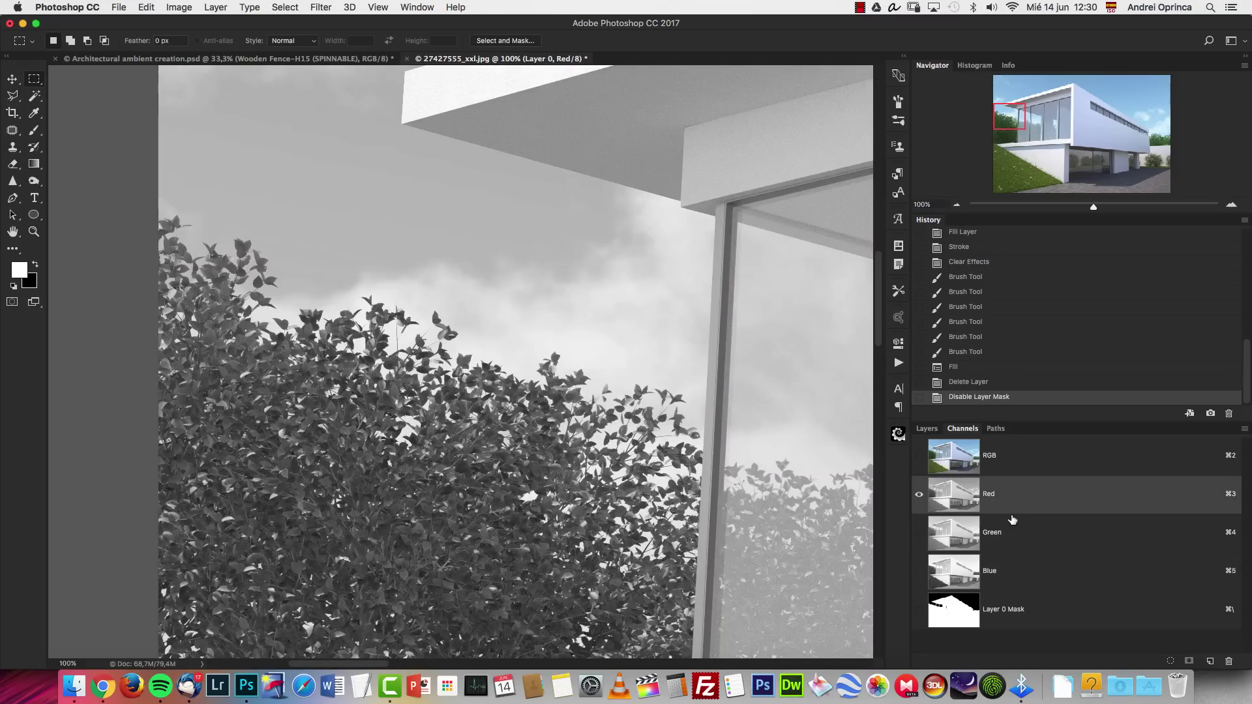
click(1035, 566)
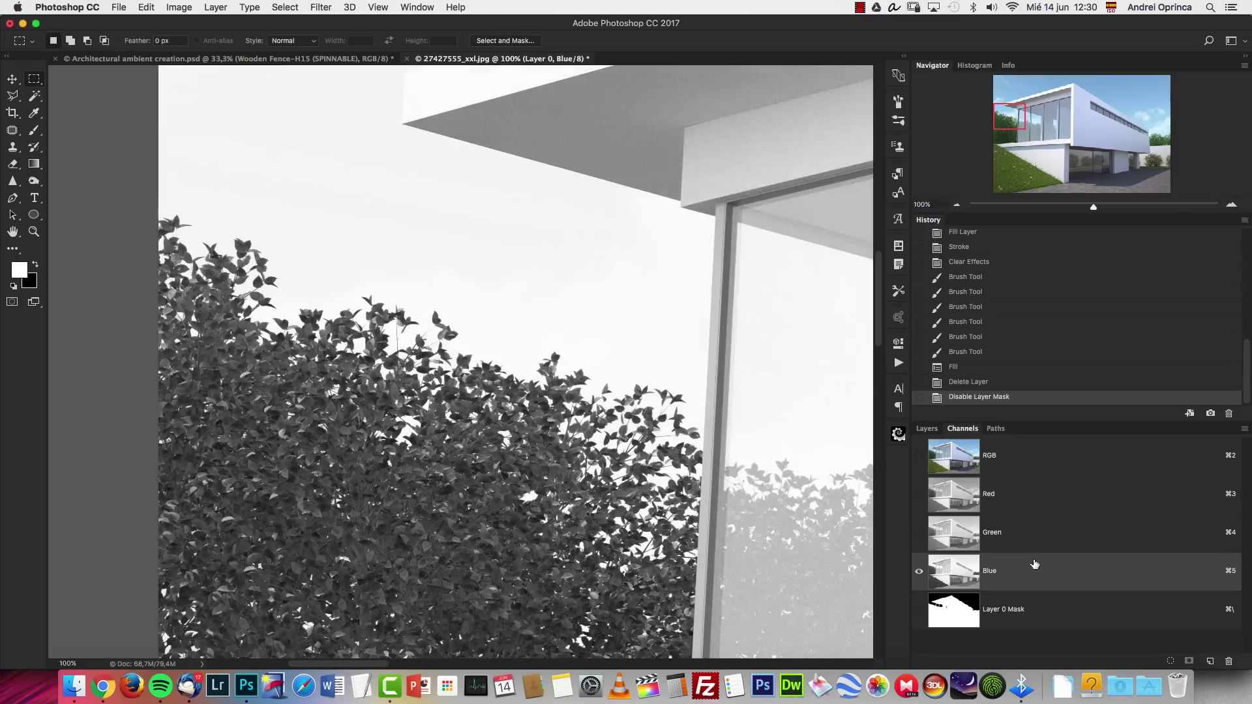
click(1034, 492)
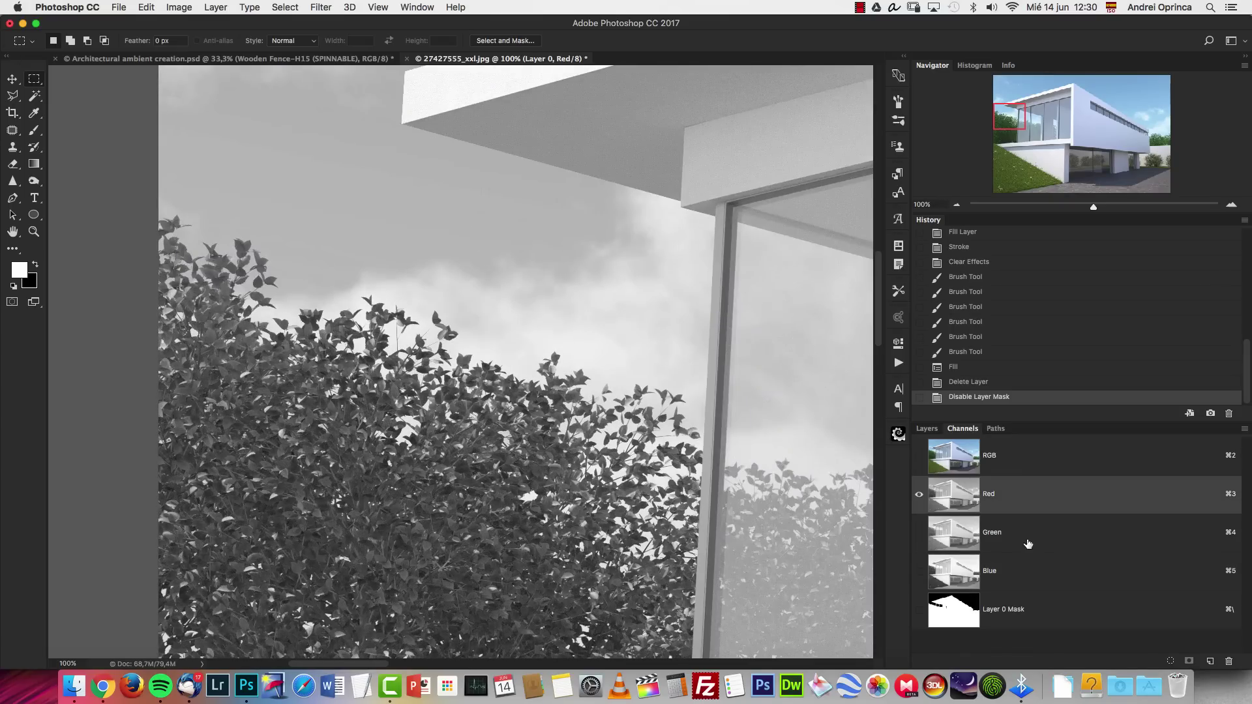
click(1047, 577)
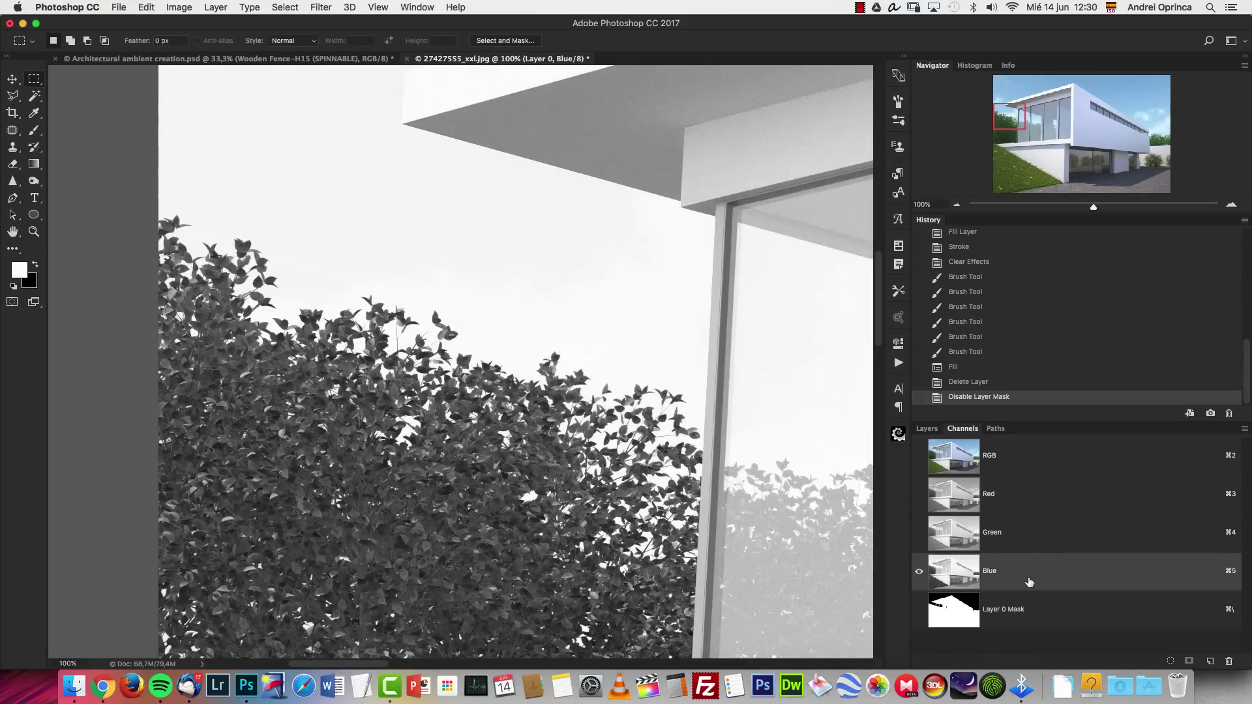
Use Calculations to multiply the Blue channel by itself at 100% opacity into a new channel.
click(186, 9)
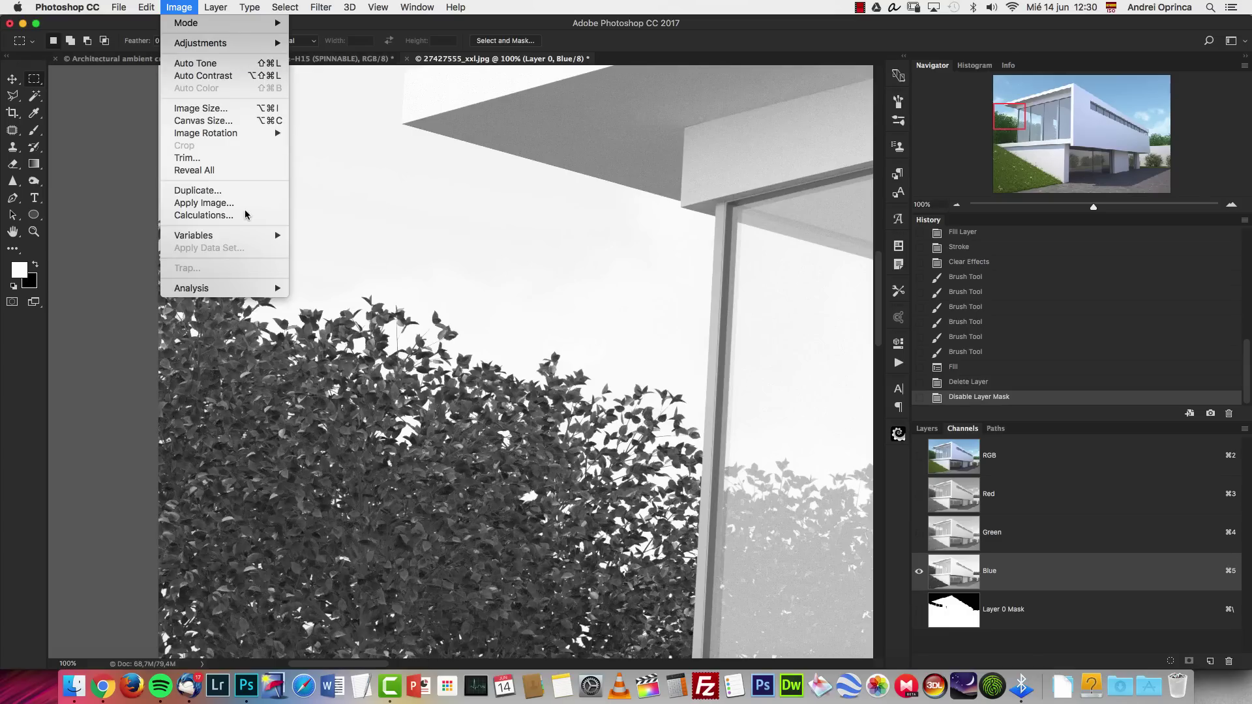
click(230, 220)
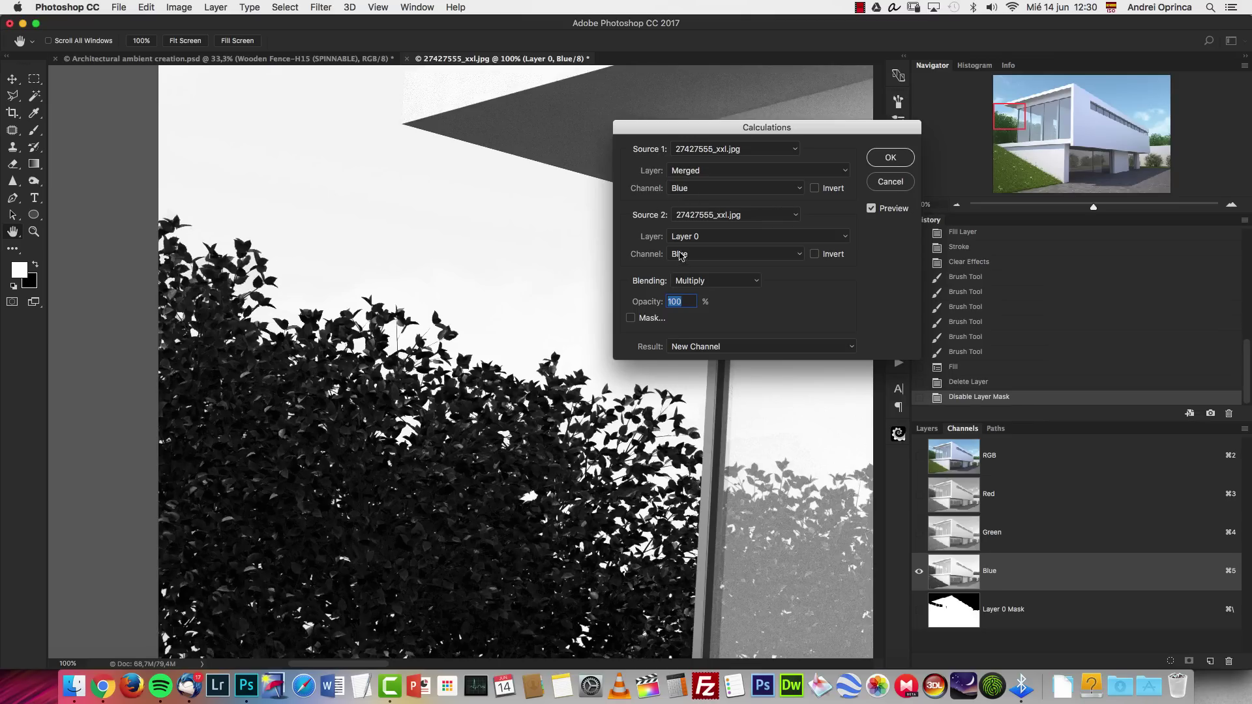
click(715, 284)
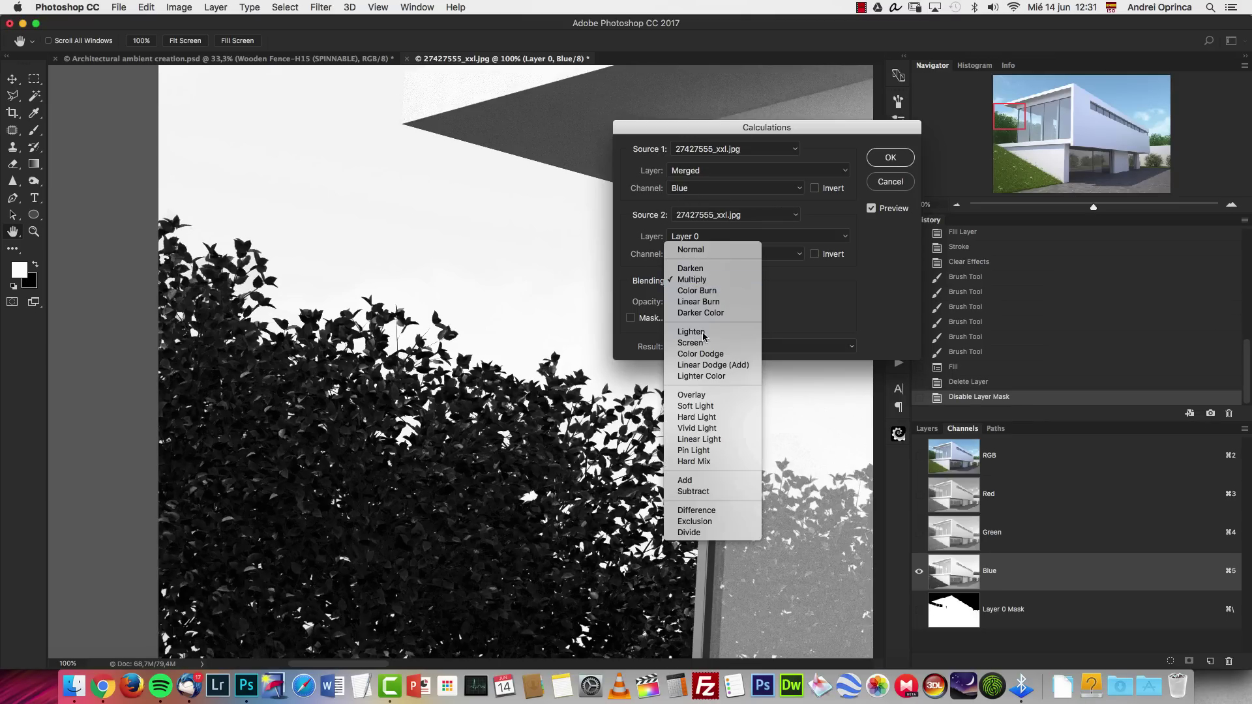
click(654, 285)
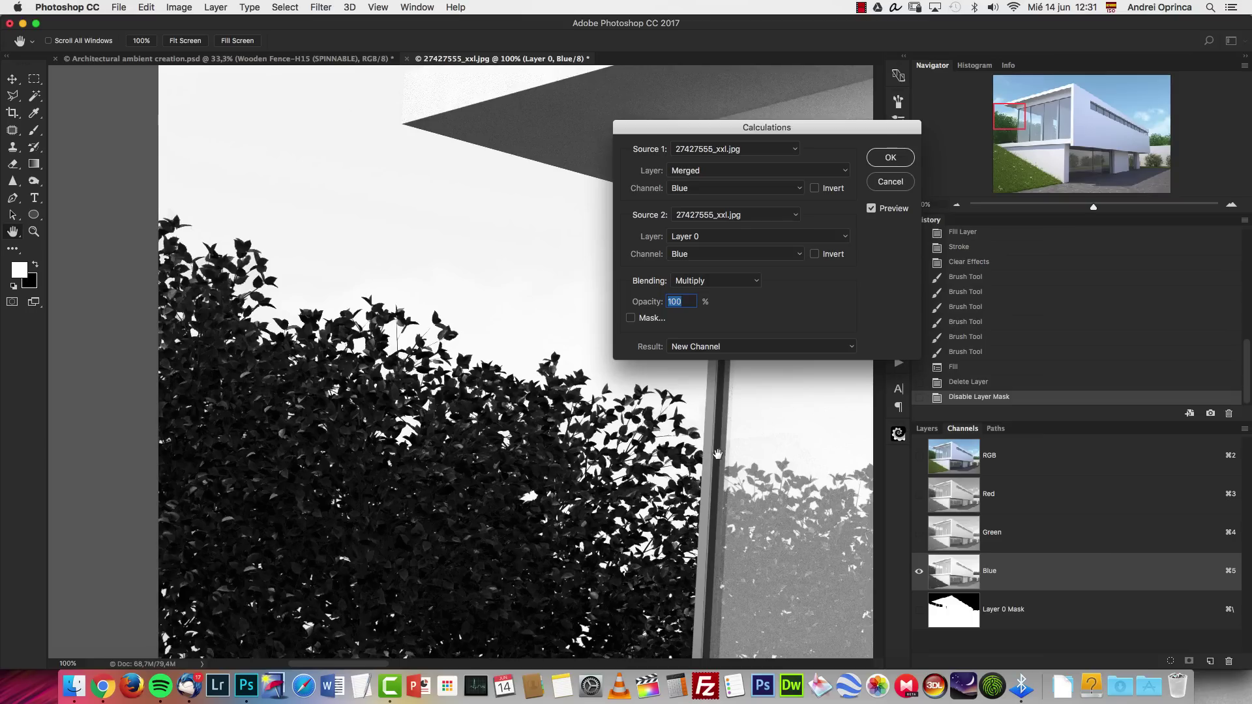
click(891, 159)
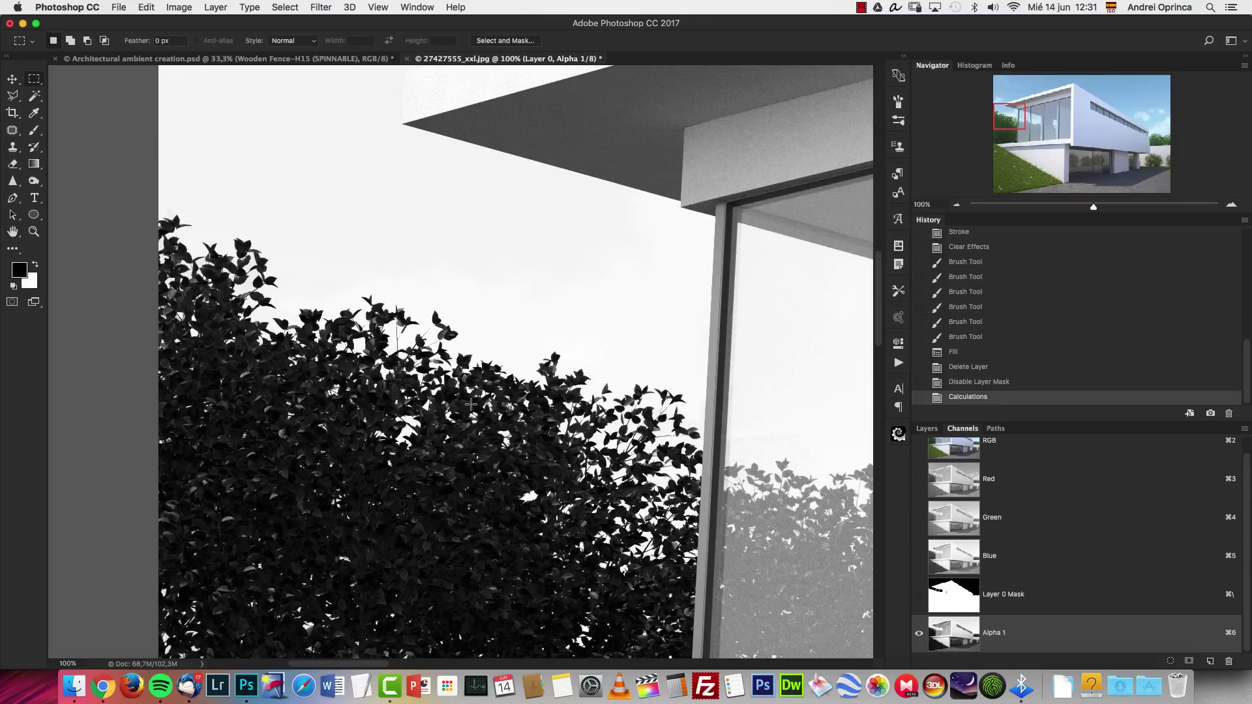
Apply Levels to the new alpha channel, raising the black input and lowering the white input to separate trees from sky.
key(super+l)
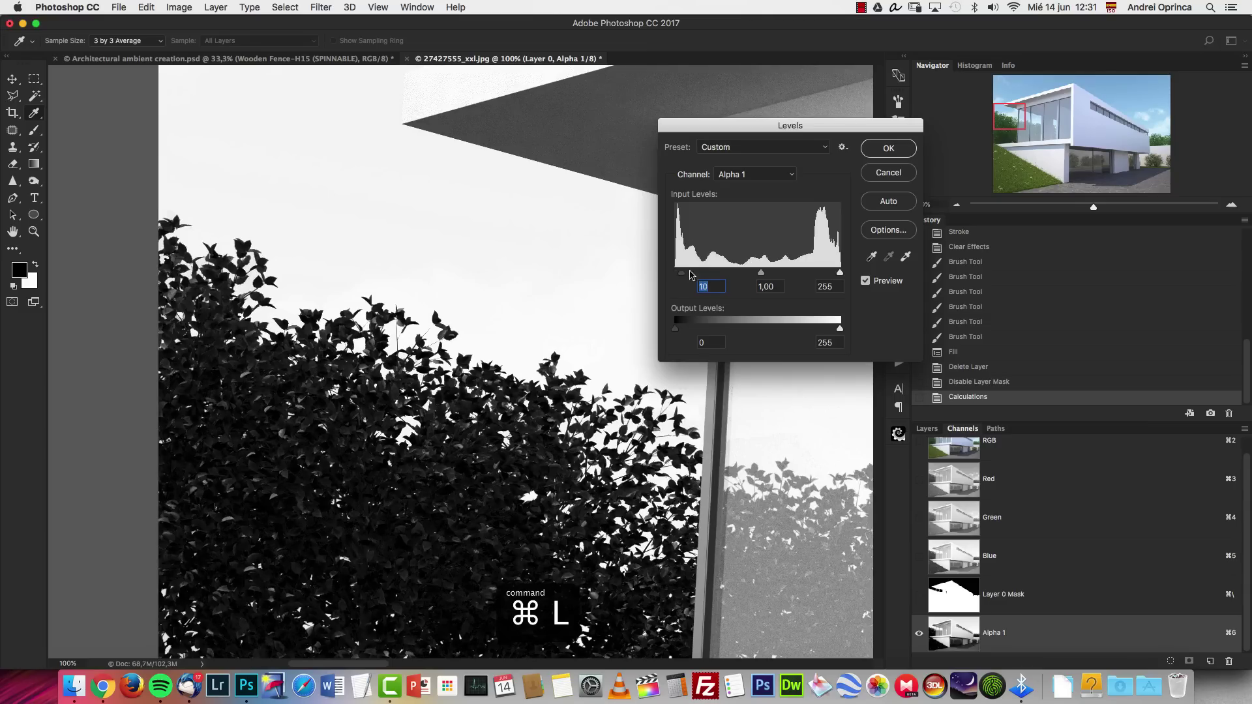
drag(685, 274, 718, 279)
drag(836, 274, 778, 278)
click(889, 148)
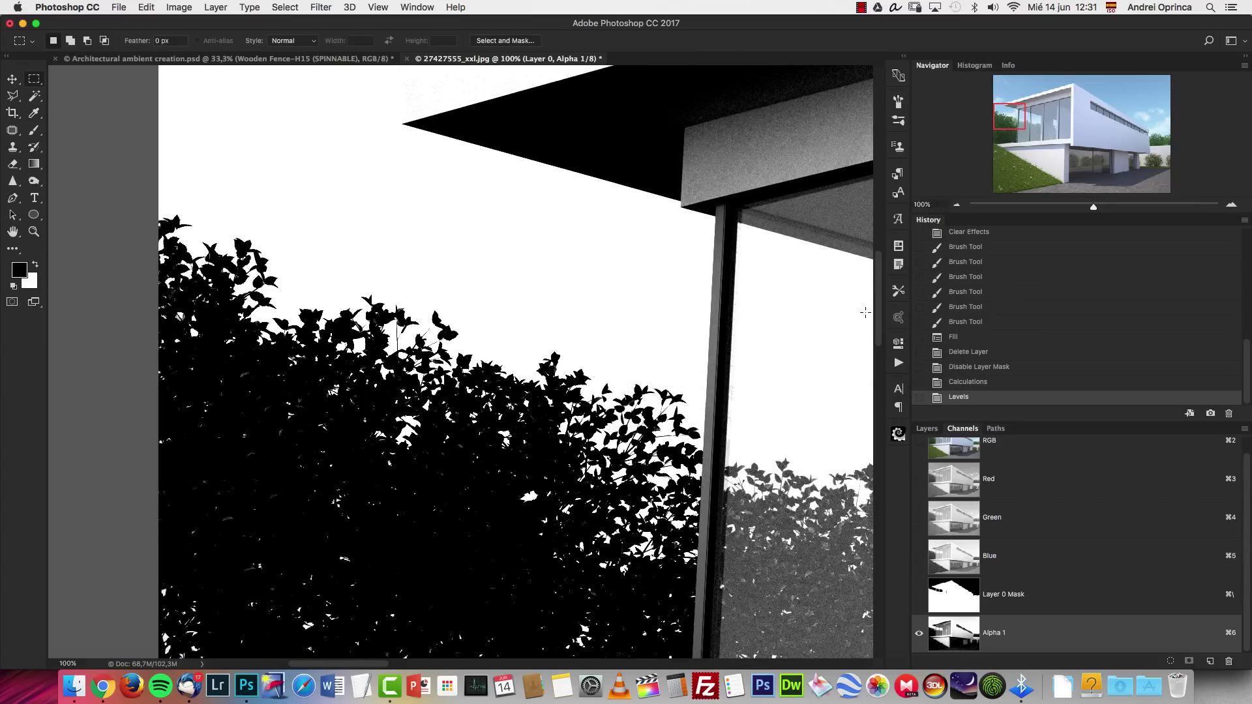
Check the trees in the alpha channel, load the channel as a selection and return to the RGB composite.
drag(1015, 115, 1037, 125)
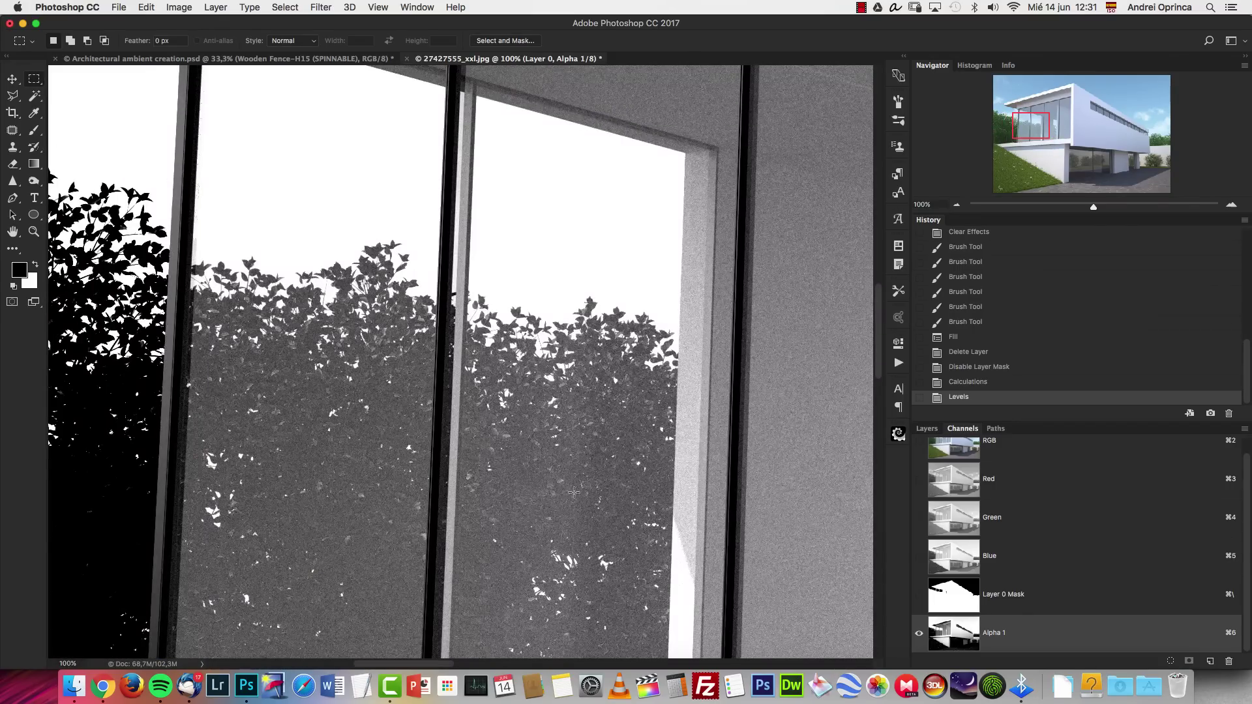
click(957, 205)
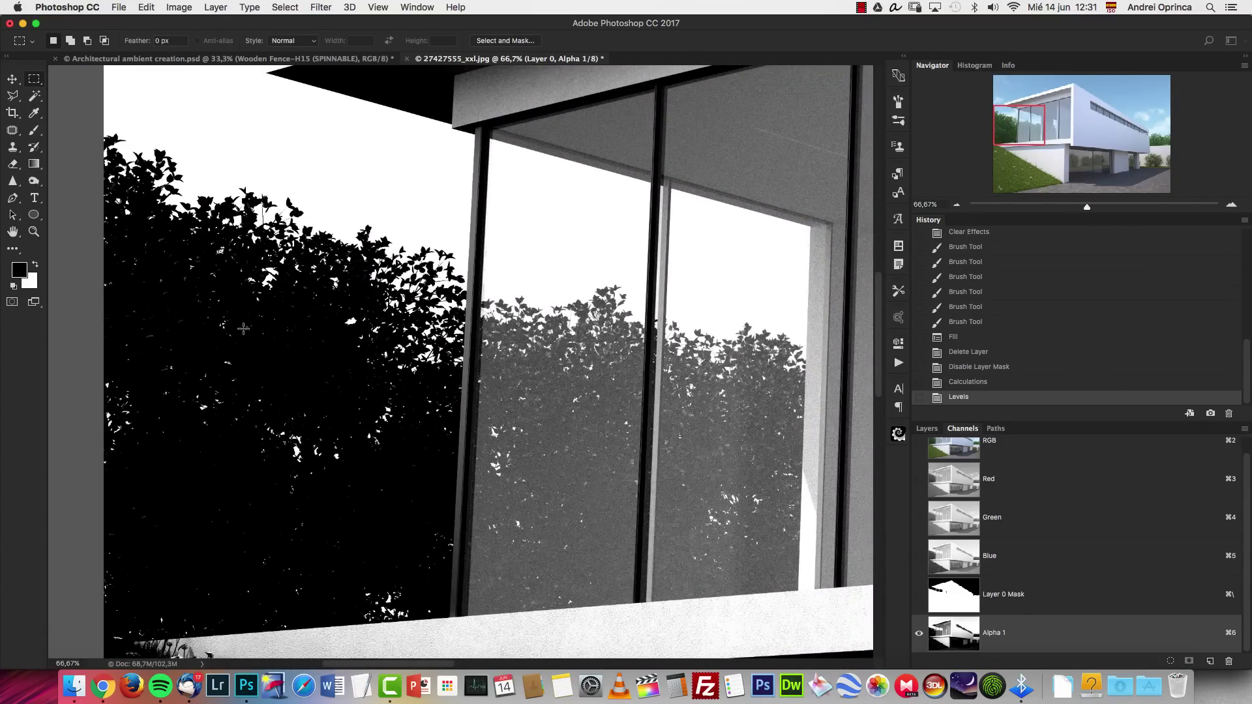
click(1158, 146)
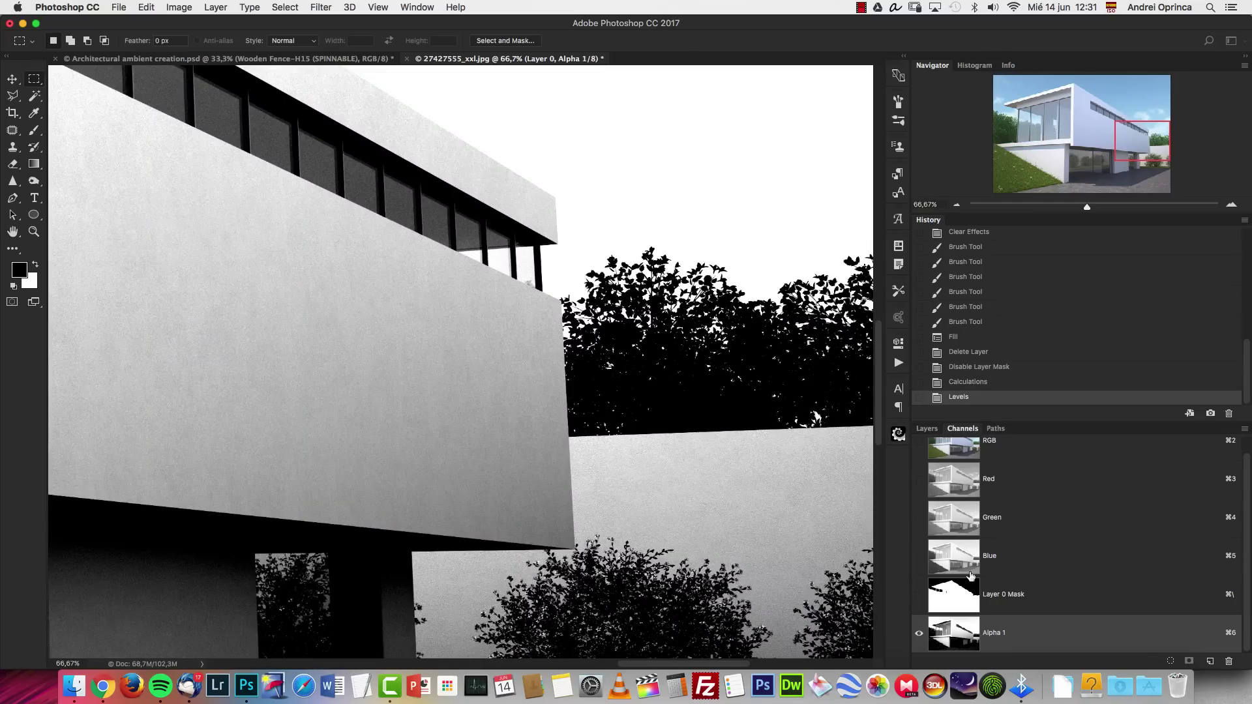
super+click(961, 643)
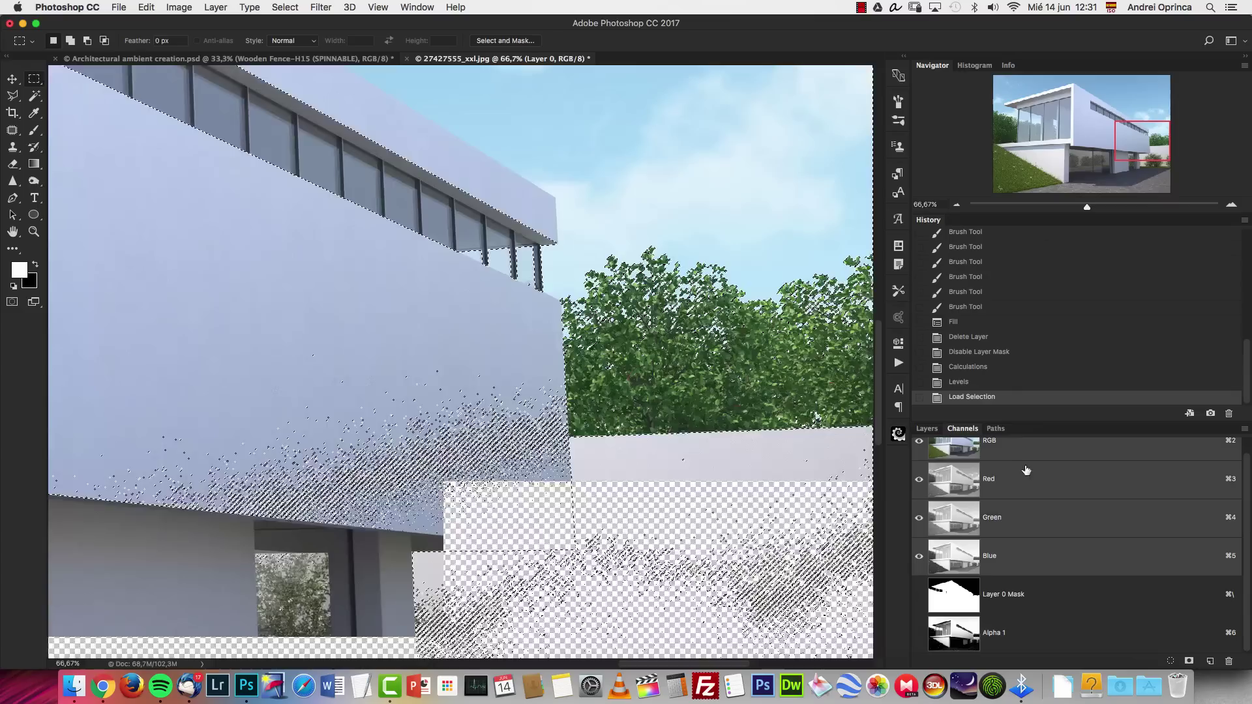
click(1027, 441)
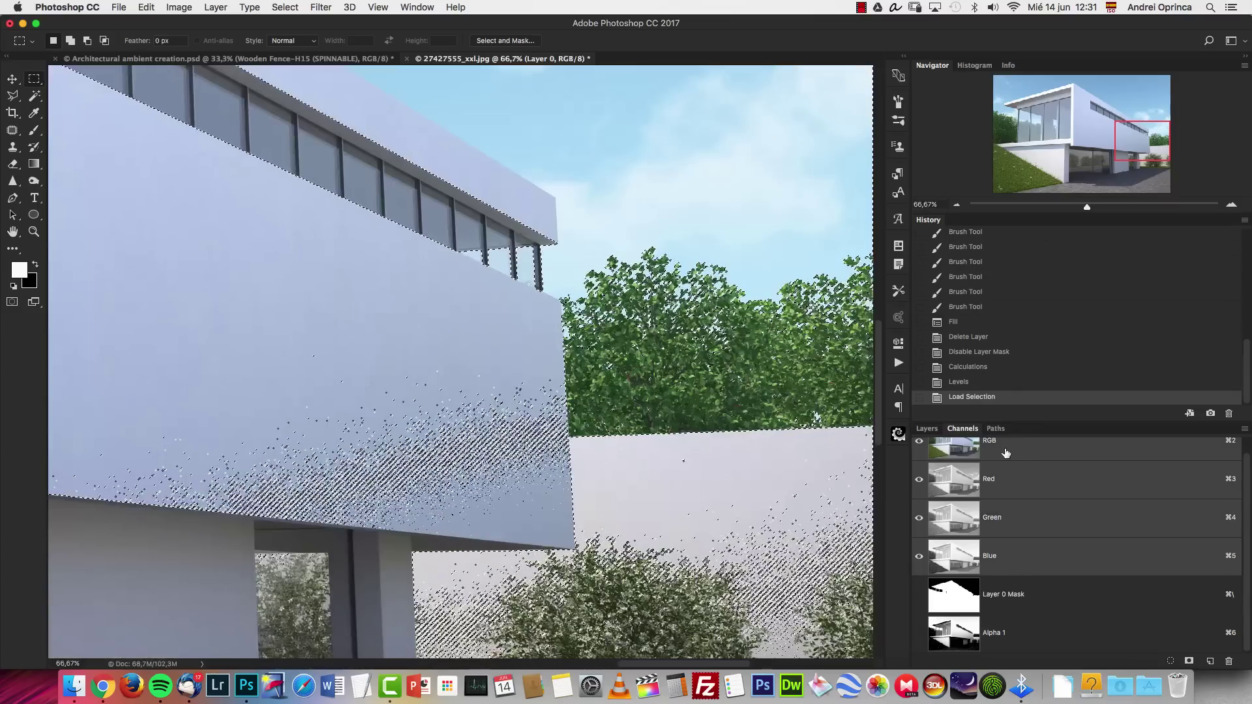
Re-enable the house layer's mask while keeping the alpha channel selection active.
click(932, 429)
shift+click(1036, 523)
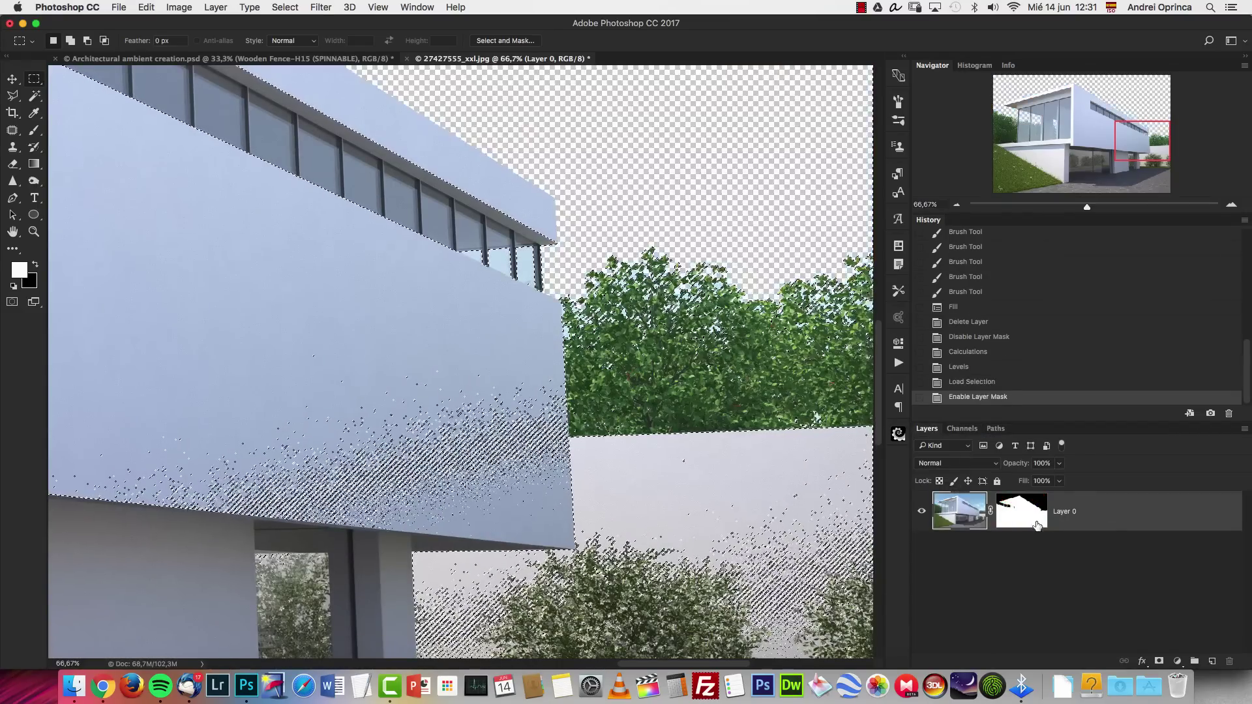
scroll(865, 233, left, 15)
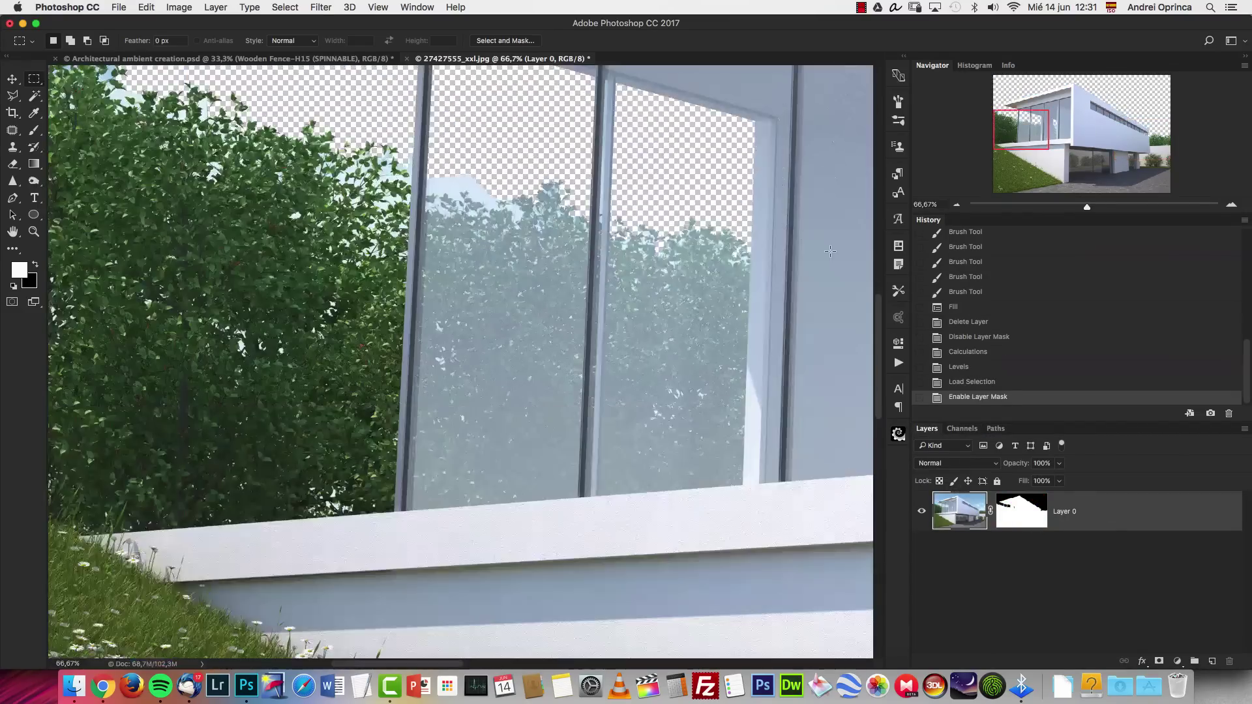
scroll(437, 182, up, 10)
scroll(437, 182, left, 5)
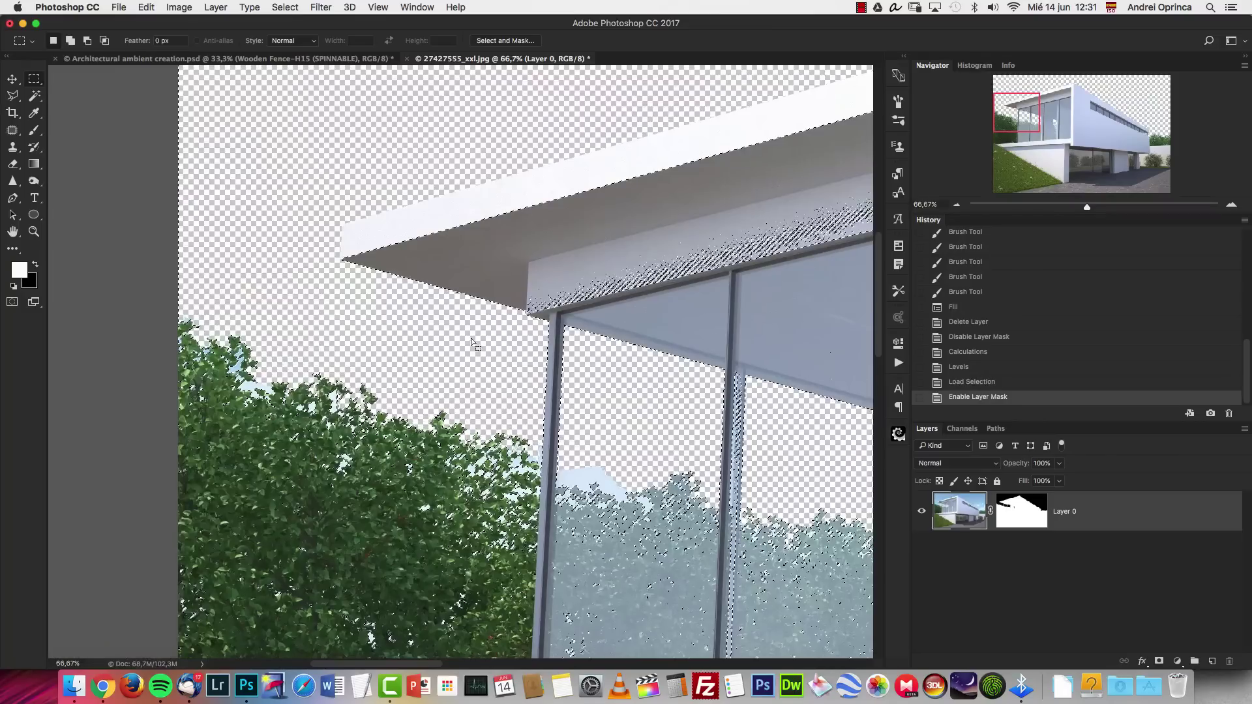
Add a new layer beneath the house layer, choose a red foreground colour and fill the active selection with it.
key(super+1)
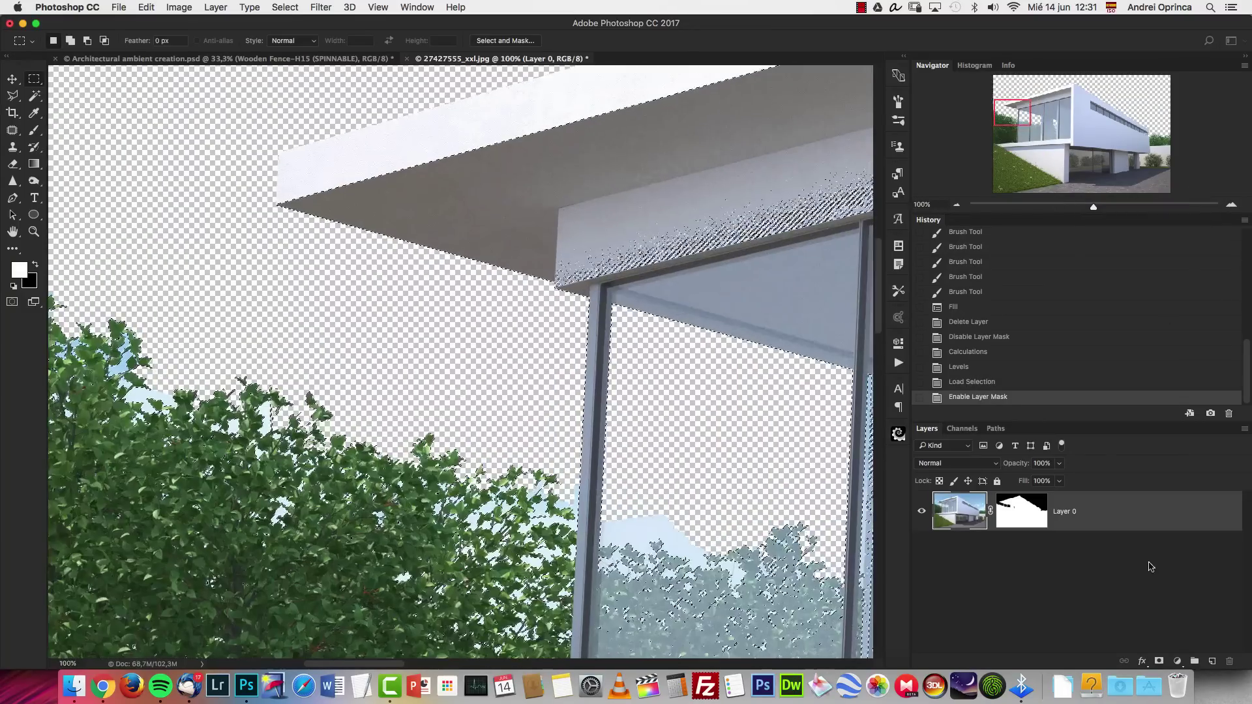
super+click(1212, 661)
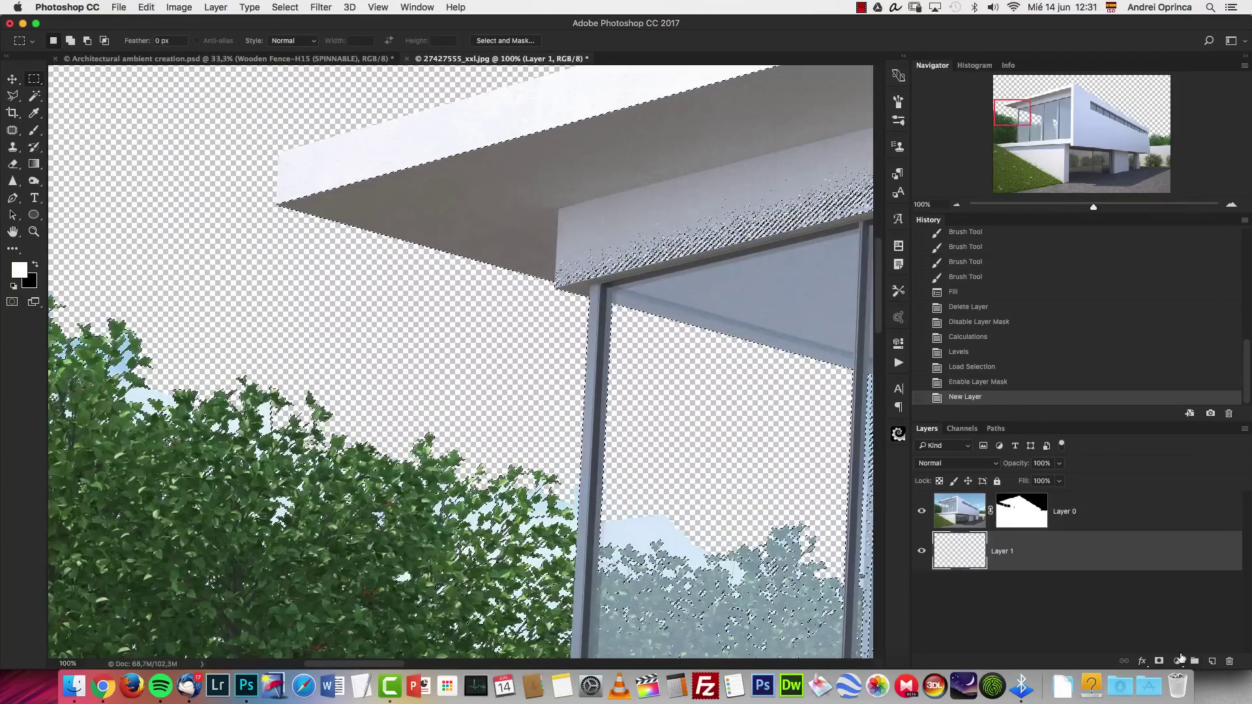
click(26, 270)
click(930, 280)
click(1074, 257)
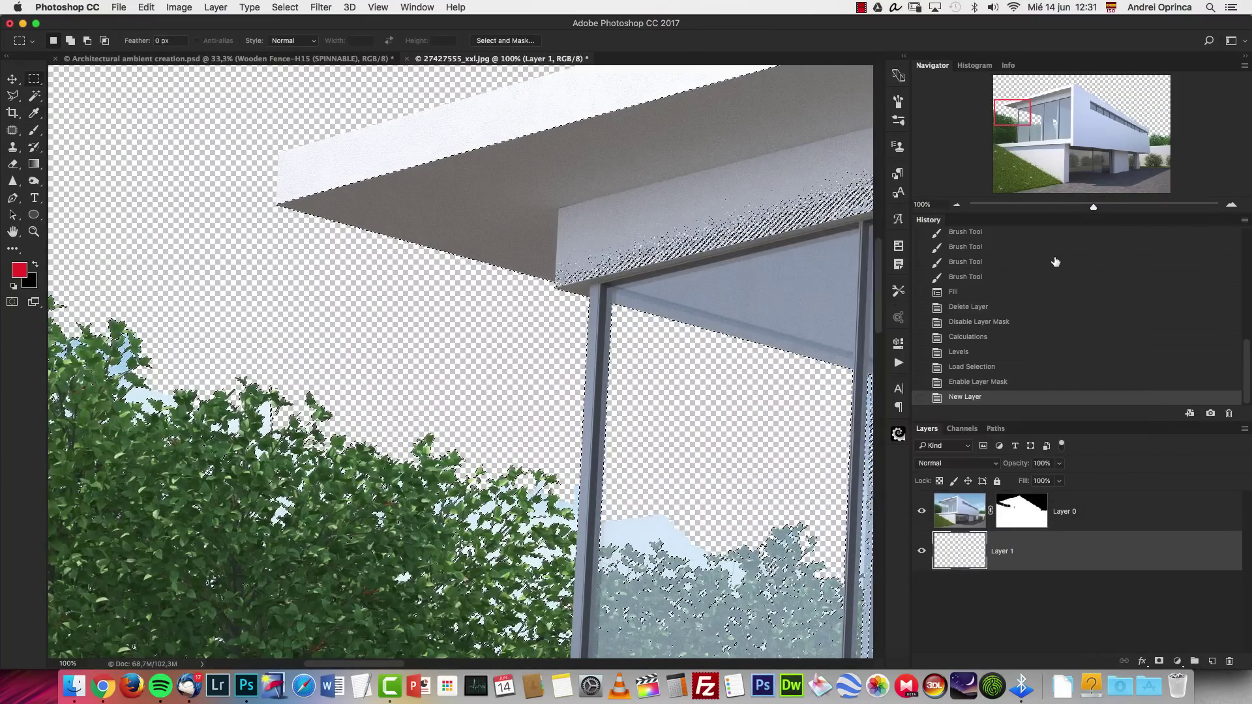
key(alt+BackSpace)
scroll(486, 384, left, 10)
scroll(487, 384, down, 4)
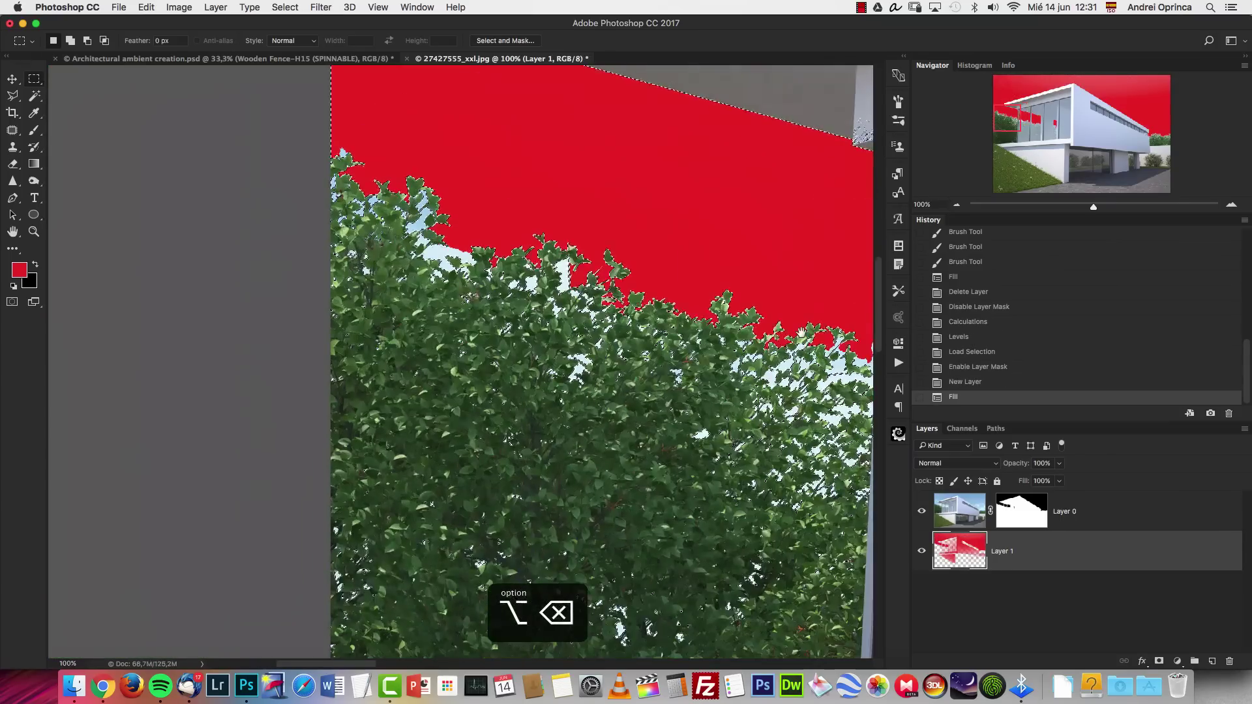
Target the house layer's mask, reset the colours to default black and white, and hide the selection edges.
key(alt+])
key(super+backslash)
key(d)
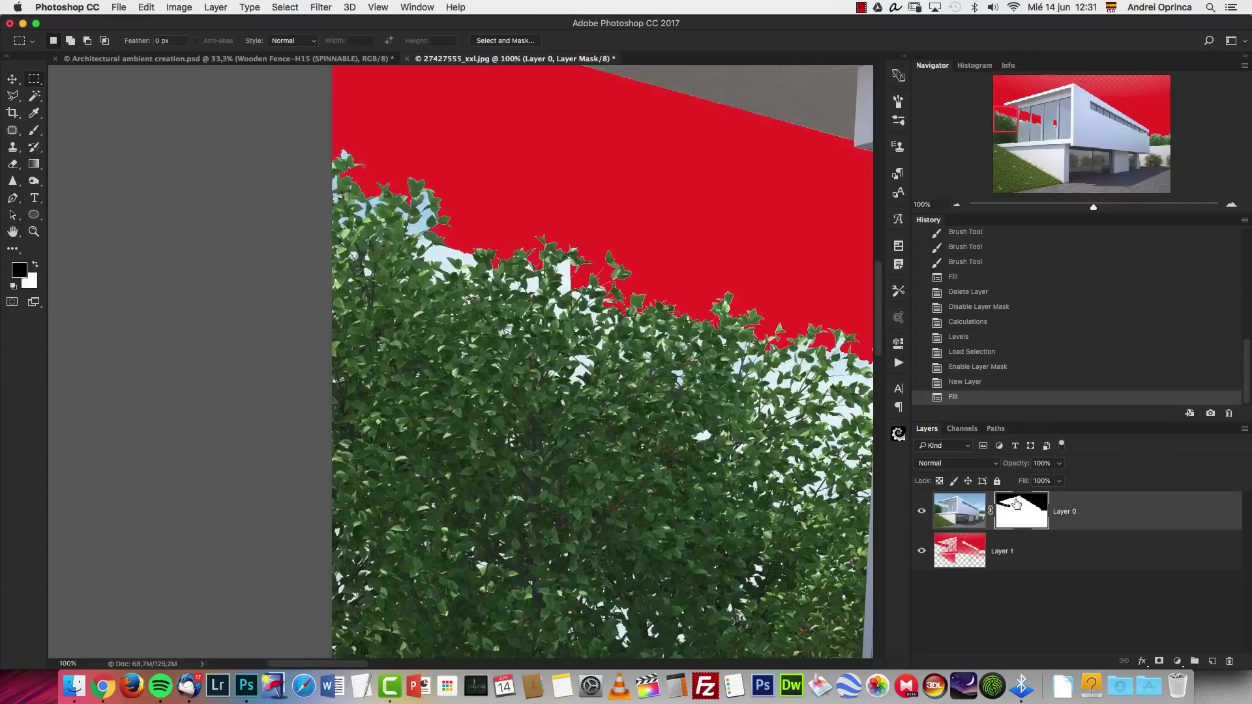
drag(641, 335, 632, 329)
scroll(633, 330, right, 10)
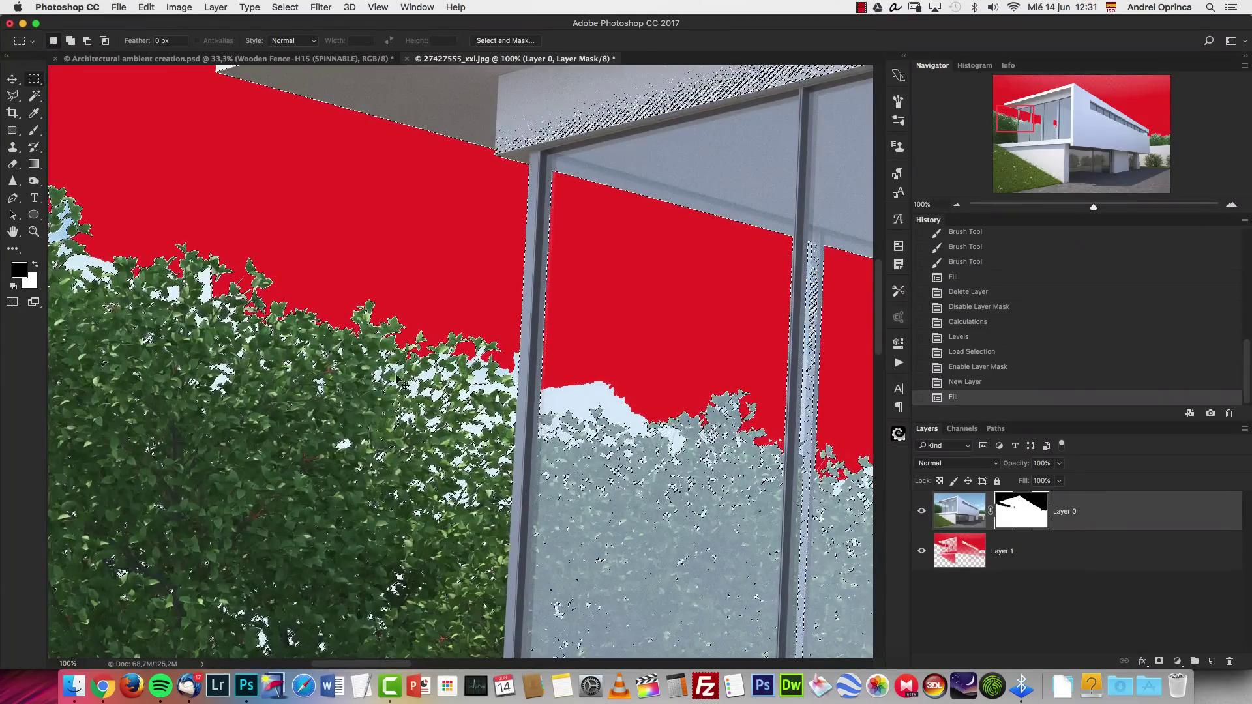
key(super+h)
scroll(442, 372, left, 6)
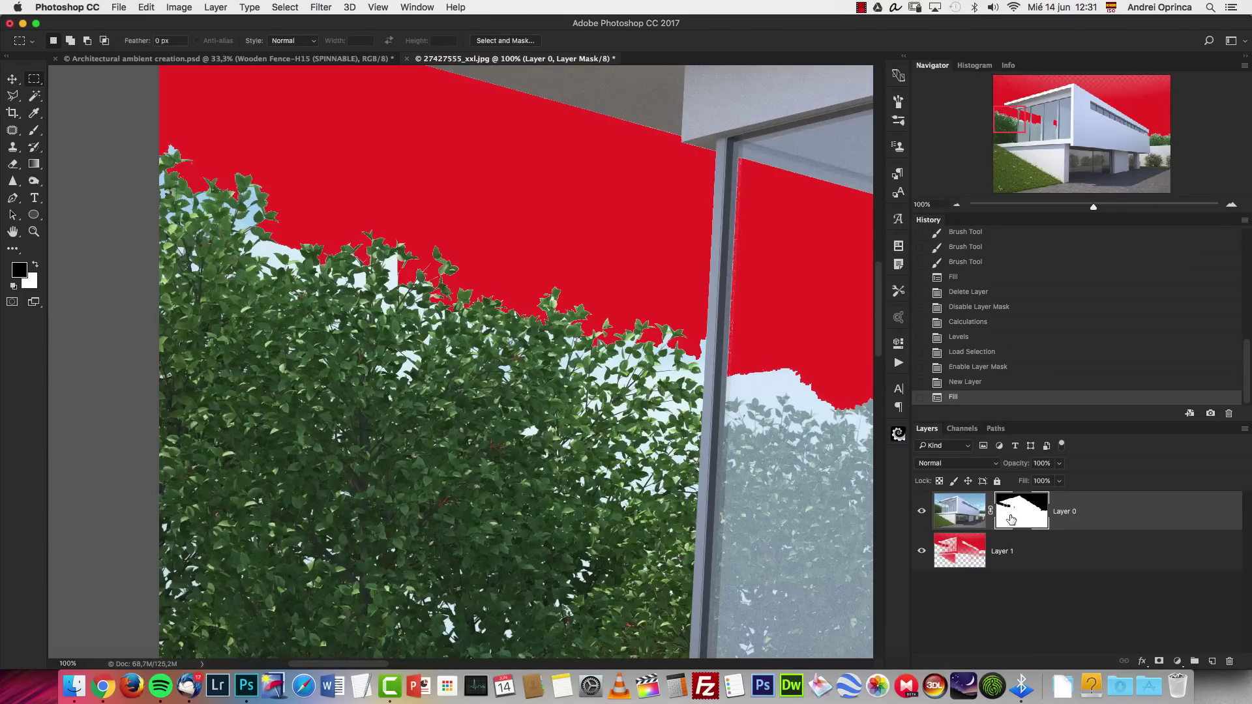
Paint black with the Brush on the layer mask along the upper edge of the hedge beside the house's glass front.
key(b)
key(bracketleft)
key(bracketleft)
mouse_move(430, 271)
mouse_down()
mouse_move(386, 282)
mouse_move(356, 252)
mouse_move(260, 252)
mouse_move(230, 169)
mouse_move(184, 169)
mouse_move(171, 202)
mouse_move(389, 351)
mouse_move(406, 398)
mouse_move(447, 353)
mouse_move(577, 334)
mouse_move(630, 347)
mouse_move(690, 332)
mouse_move(683, 371)
mouse_up()
Reduce the brush to 45 px and paint out the remaining sky gaps deeper inside the same hedge on the mask.
key(bracketleft)
key(bracketleft)
key(bracketleft)
key(bracketleft)
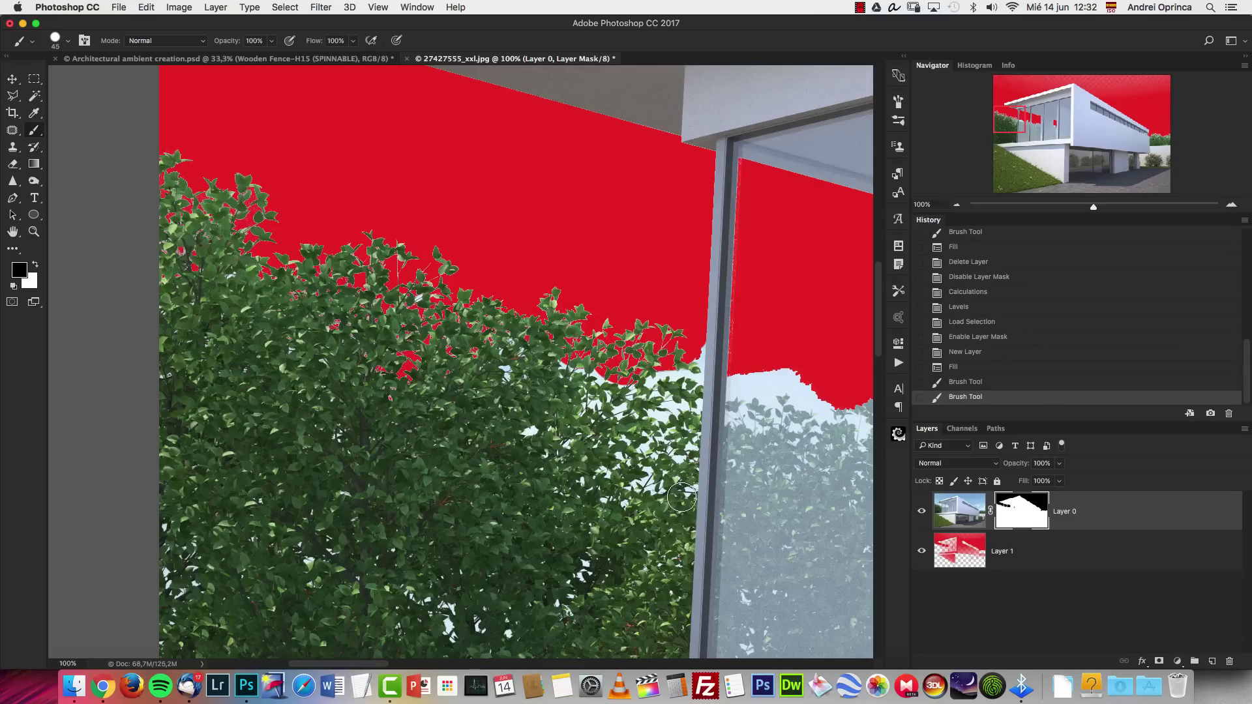
mouse_move(682, 498)
mouse_down()
mouse_move(669, 342)
mouse_move(658, 430)
mouse_move(637, 366)
mouse_move(613, 385)
mouse_up()
mouse_move(541, 437)
mouse_down()
mouse_move(493, 414)
mouse_move(497, 332)
mouse_up()
mouse_move(604, 573)
mouse_down()
mouse_move(549, 619)
mouse_move(400, 597)
mouse_move(488, 600)
mouse_move(433, 608)
mouse_up()
drag(184, 549, 182, 547)
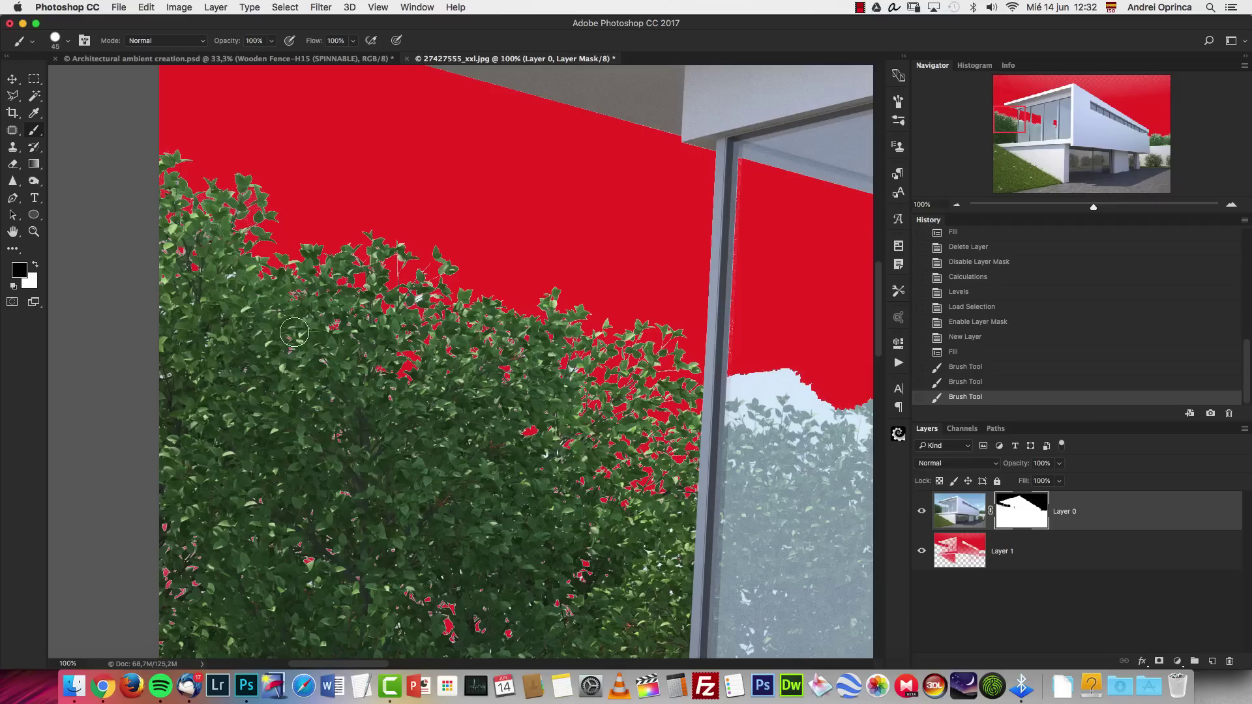
click(161, 396)
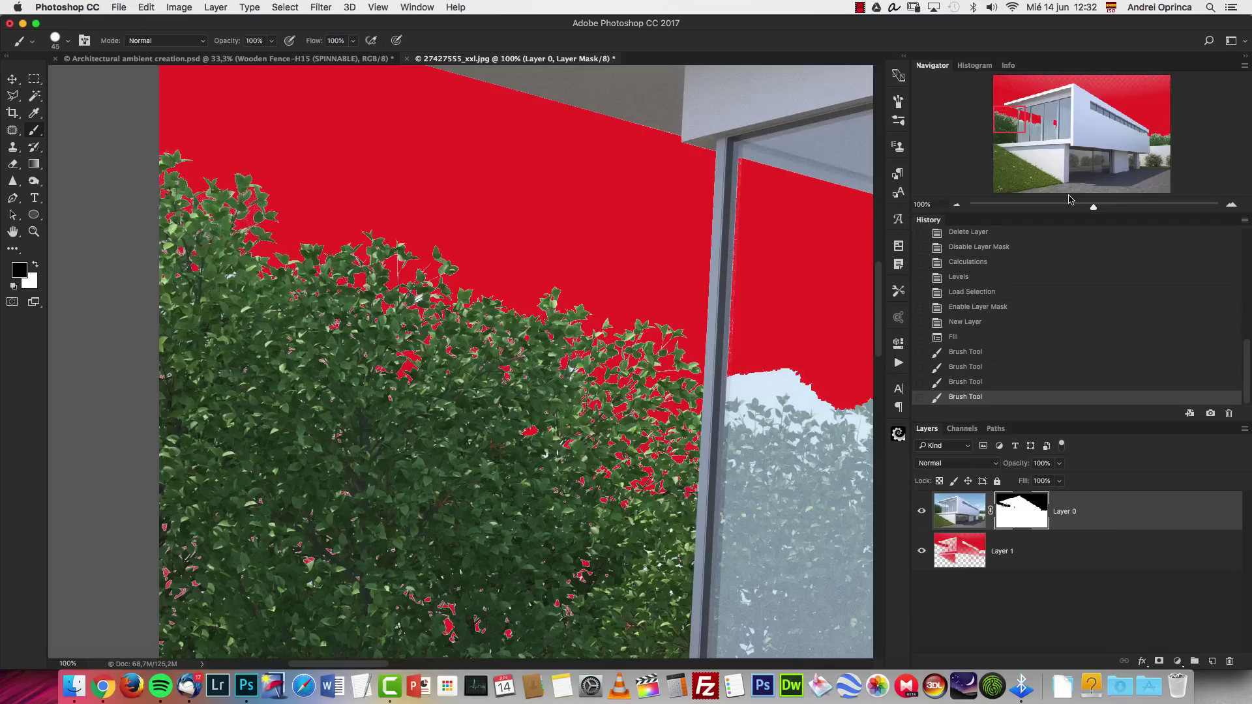
Try to mask out the sky around the hedge seen through the first glass pane, and undo the last two strokes.
click(742, 373)
mouse_move(736, 449)
mouse_down()
mouse_move(767, 423)
mouse_move(760, 437)
mouse_move(706, 395)
mouse_up()
key(alt+super+z)
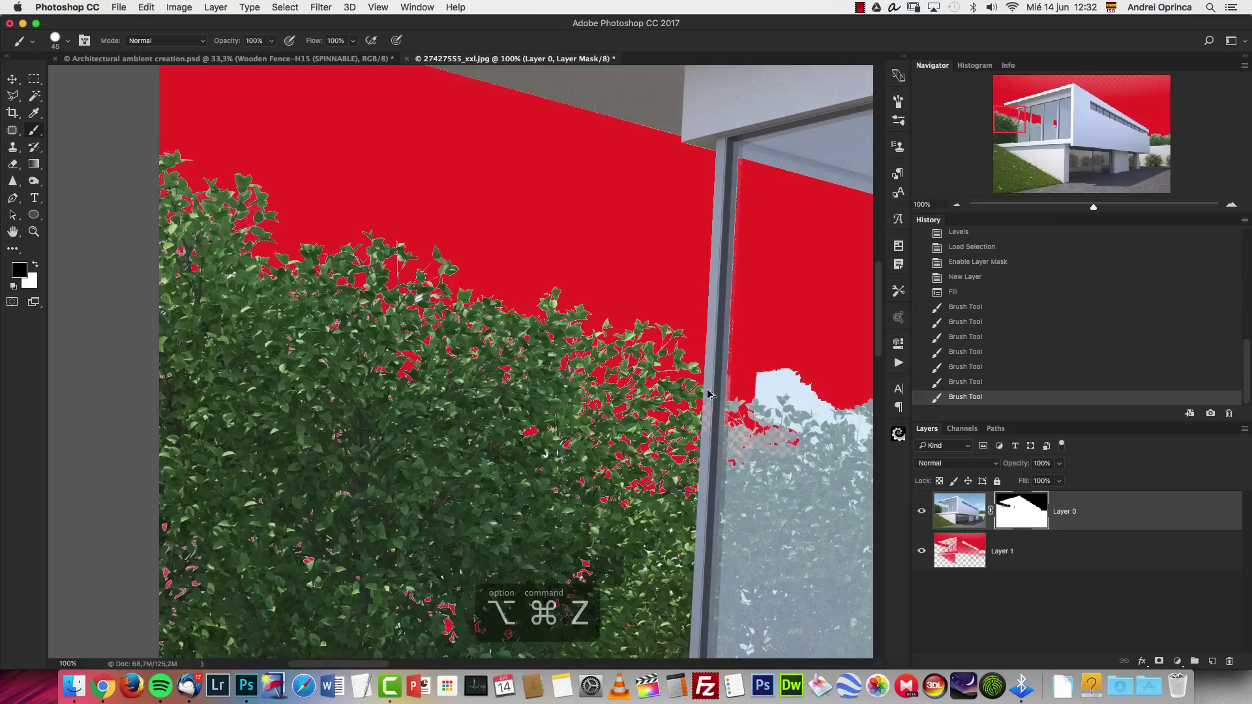
scroll(697, 403, right, 10)
scroll(697, 403, down, 3)
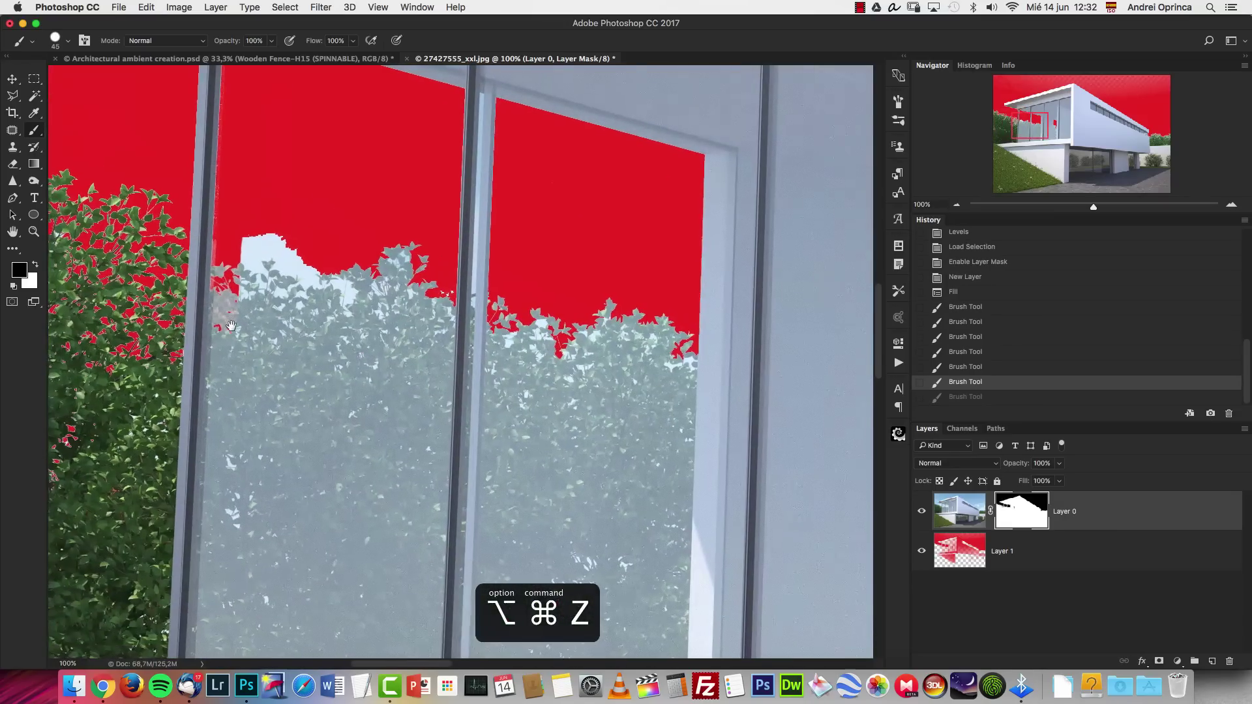
key(alt+super+z)
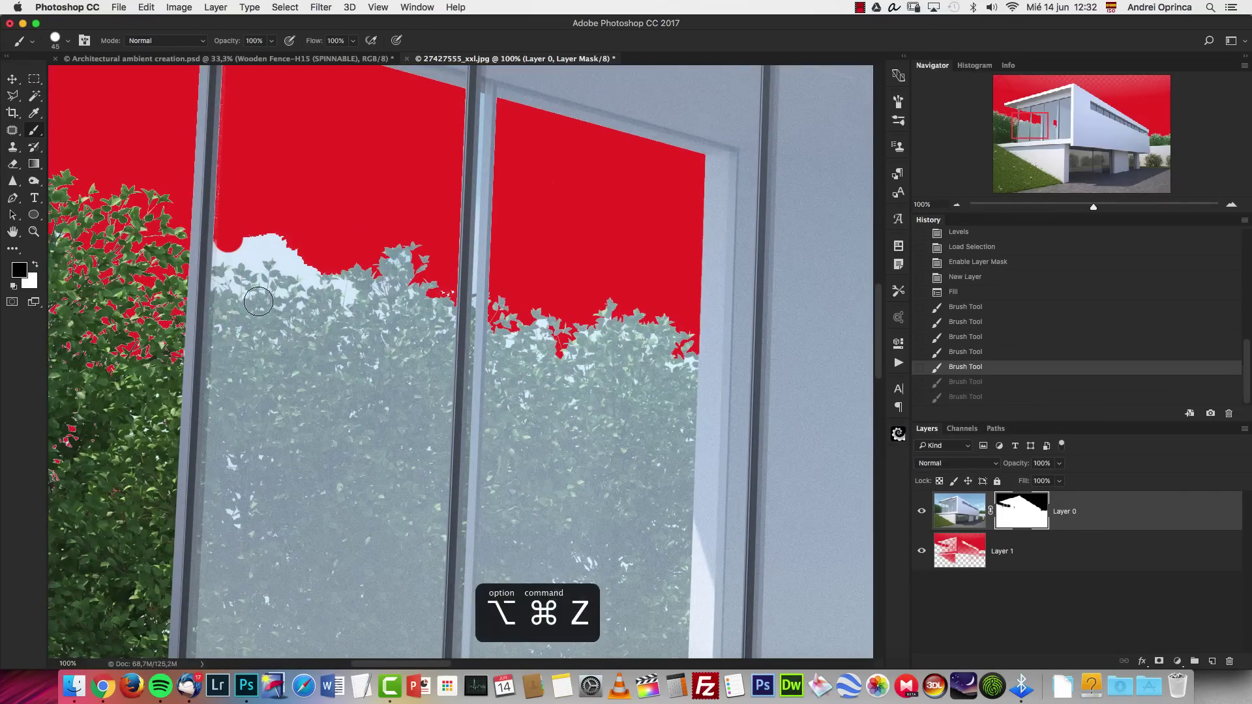
Paint black on the mask along the treetops above the garden wall at the far end of the house.
click(1162, 147)
scroll(394, 291, right, 5)
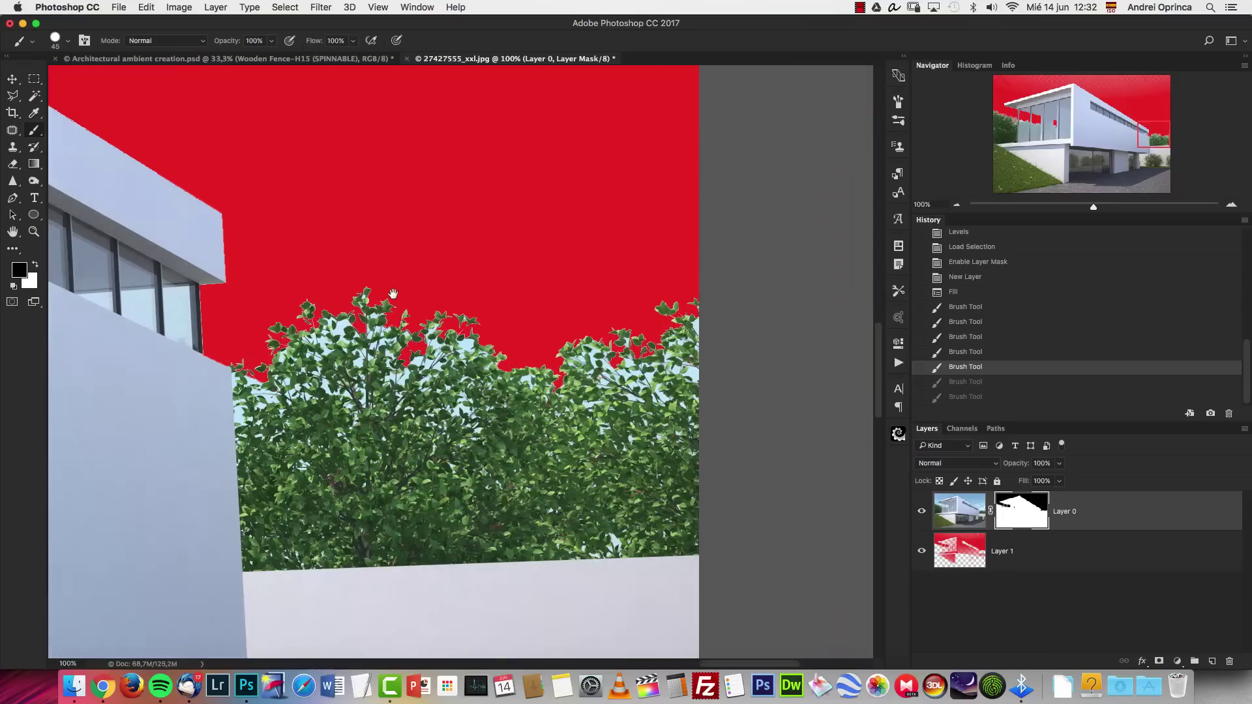
key(e)
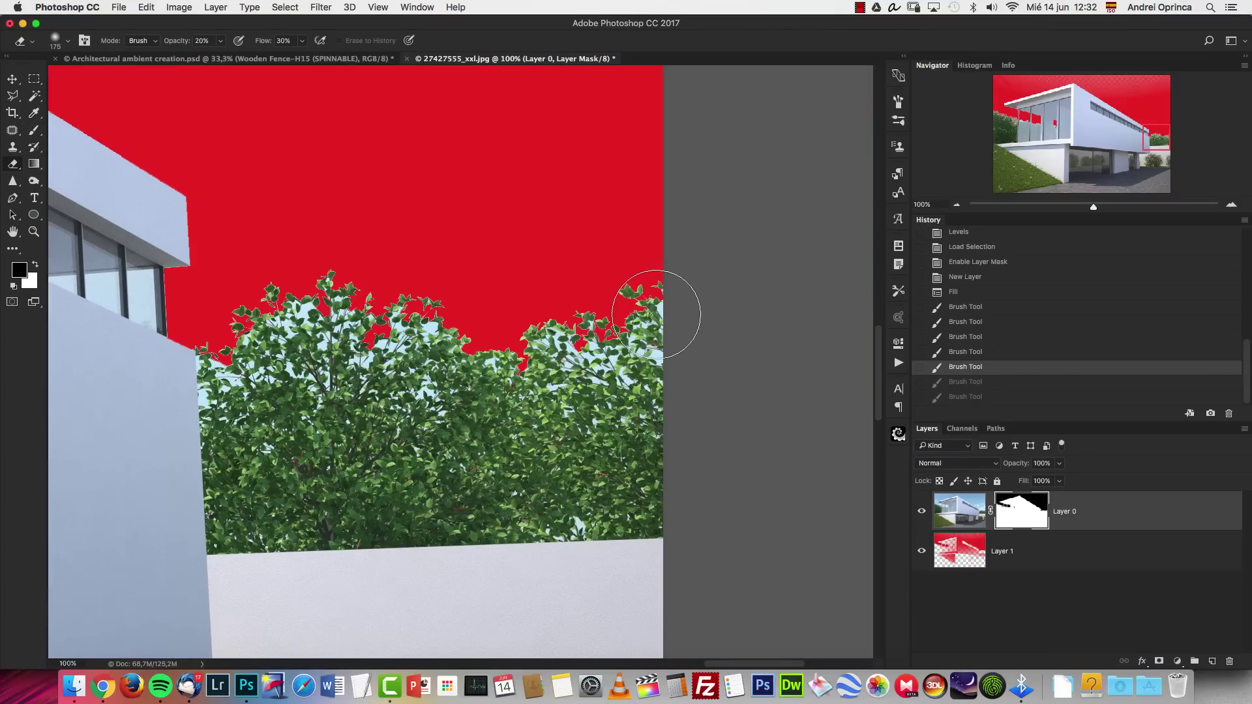
key(b)
mouse_move(654, 312)
mouse_down()
mouse_move(561, 324)
mouse_move(570, 312)
mouse_move(390, 340)
mouse_move(304, 318)
mouse_move(210, 353)
mouse_up()
Enlarge the brush to 80 px, paint out the sky gaps inside the trees above the garden wall and deselect.
key(bracketright)
key(bracketright)
key(bracketright)
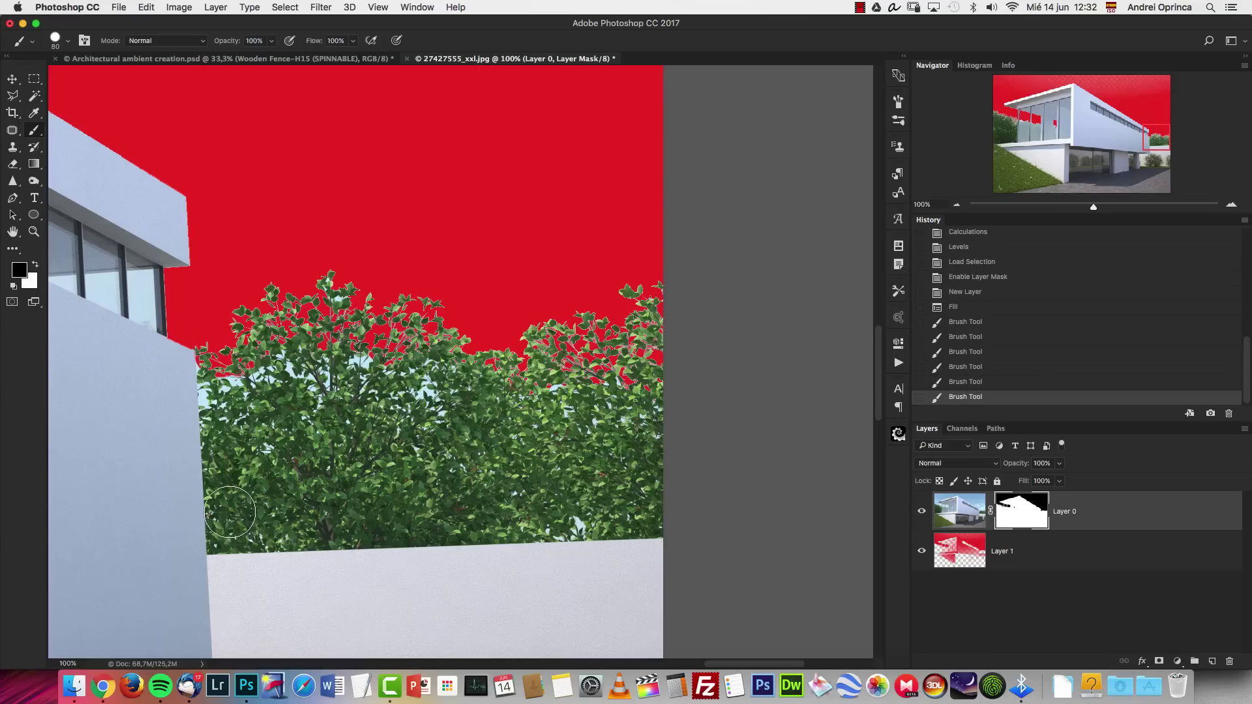
mouse_move(261, 458)
mouse_down()
mouse_move(307, 363)
mouse_move(432, 355)
mouse_move(351, 396)
mouse_move(584, 386)
mouse_move(682, 408)
mouse_move(578, 510)
mouse_move(430, 418)
mouse_move(374, 403)
mouse_move(274, 444)
mouse_move(551, 379)
mouse_move(693, 378)
mouse_move(637, 396)
mouse_up()
key(super+d)
key(super+1)
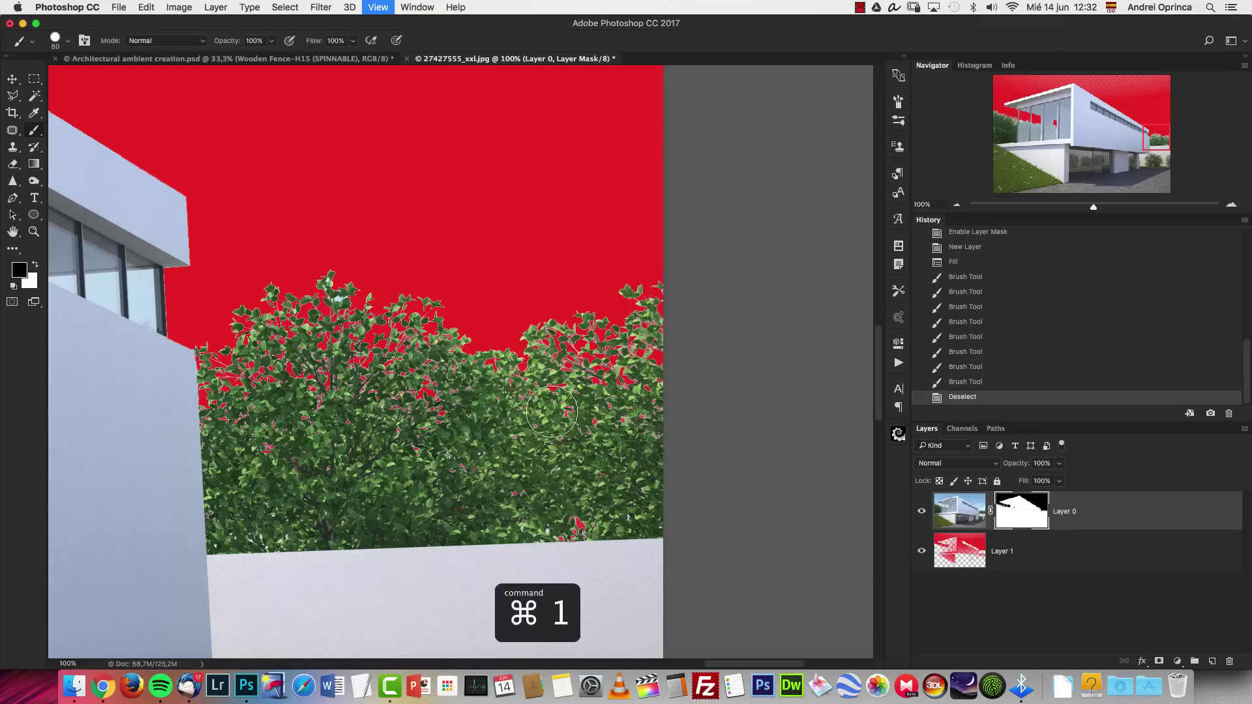
drag(396, 361, 678, 397)
key(alt+super+z)
key(super+d)
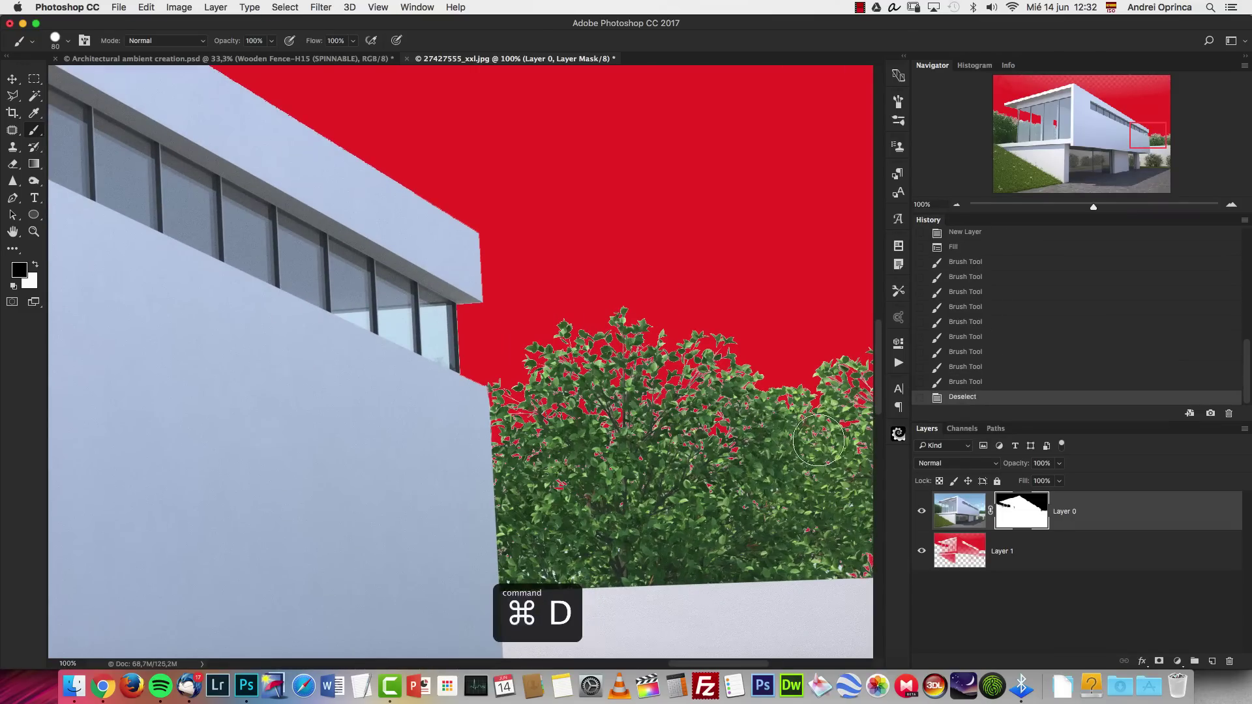
Try to paint out the hedge area behind the glass without a selection, and undo the stroke.
drag(1067, 130, 1028, 121)
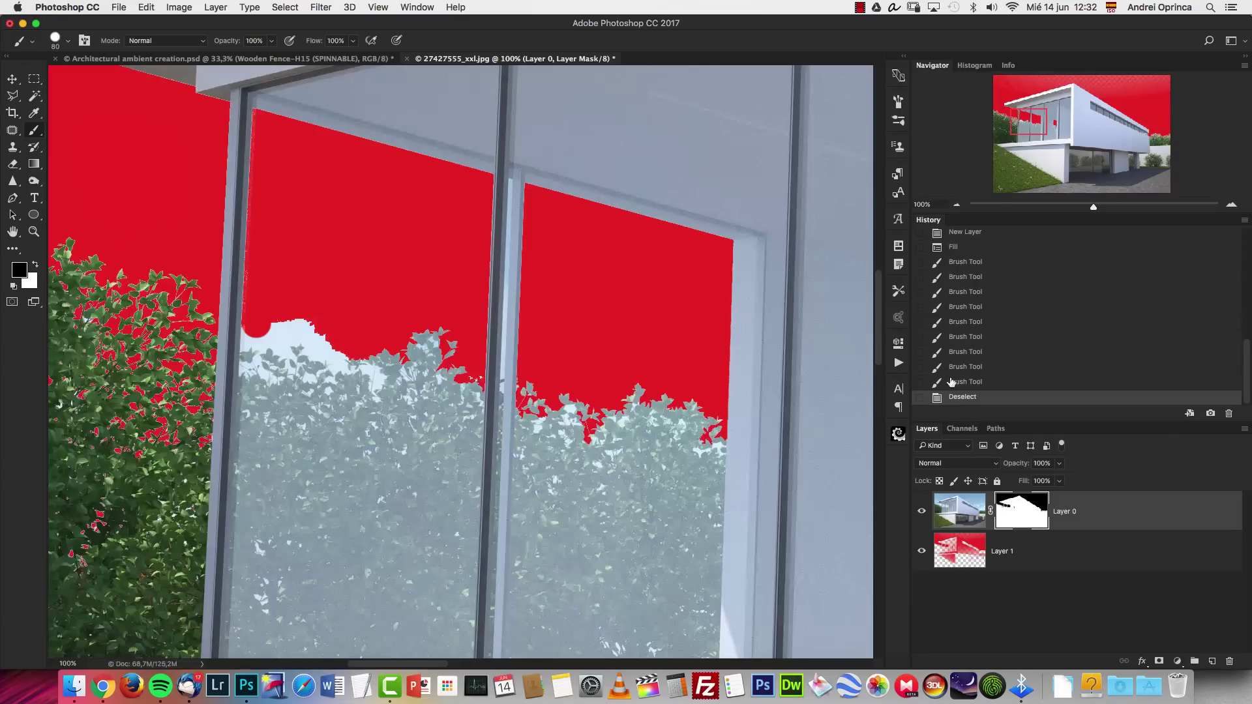
drag(420, 484, 494, 366)
mouse_move(371, 222)
mouse_down()
mouse_move(365, 417)
mouse_move(486, 300)
mouse_up()
drag(472, 383, 460, 470)
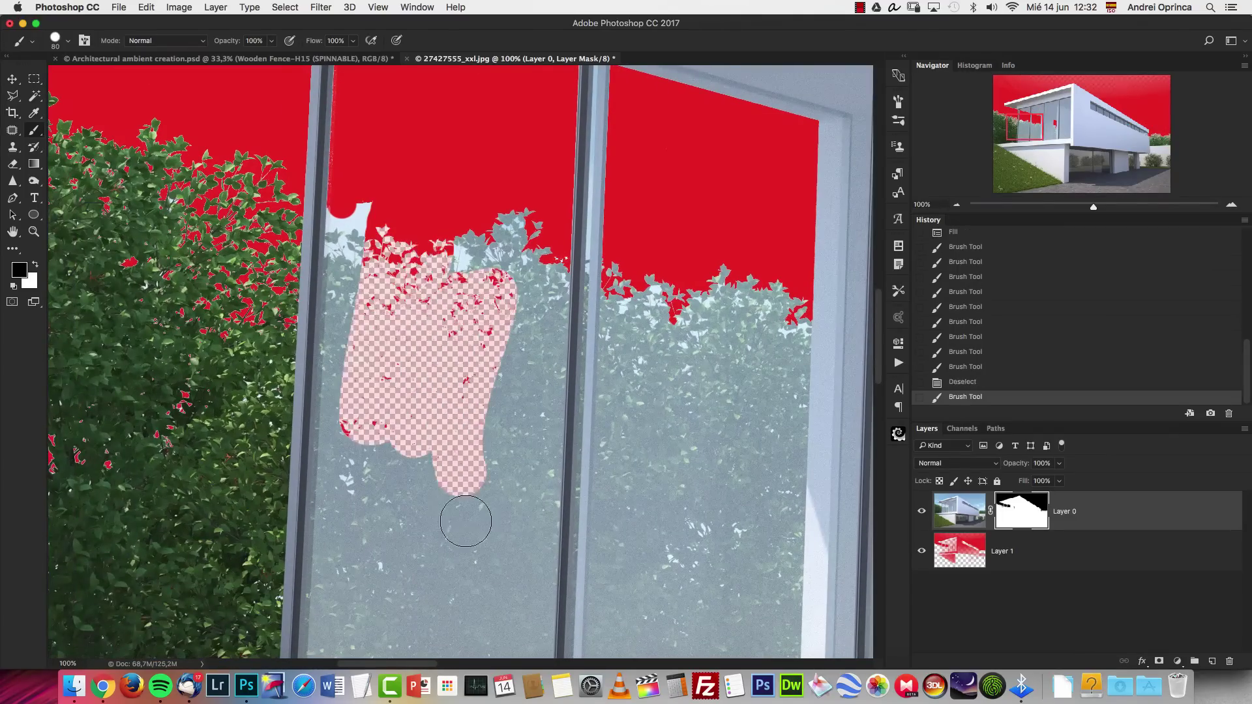
key(alt+super+z)
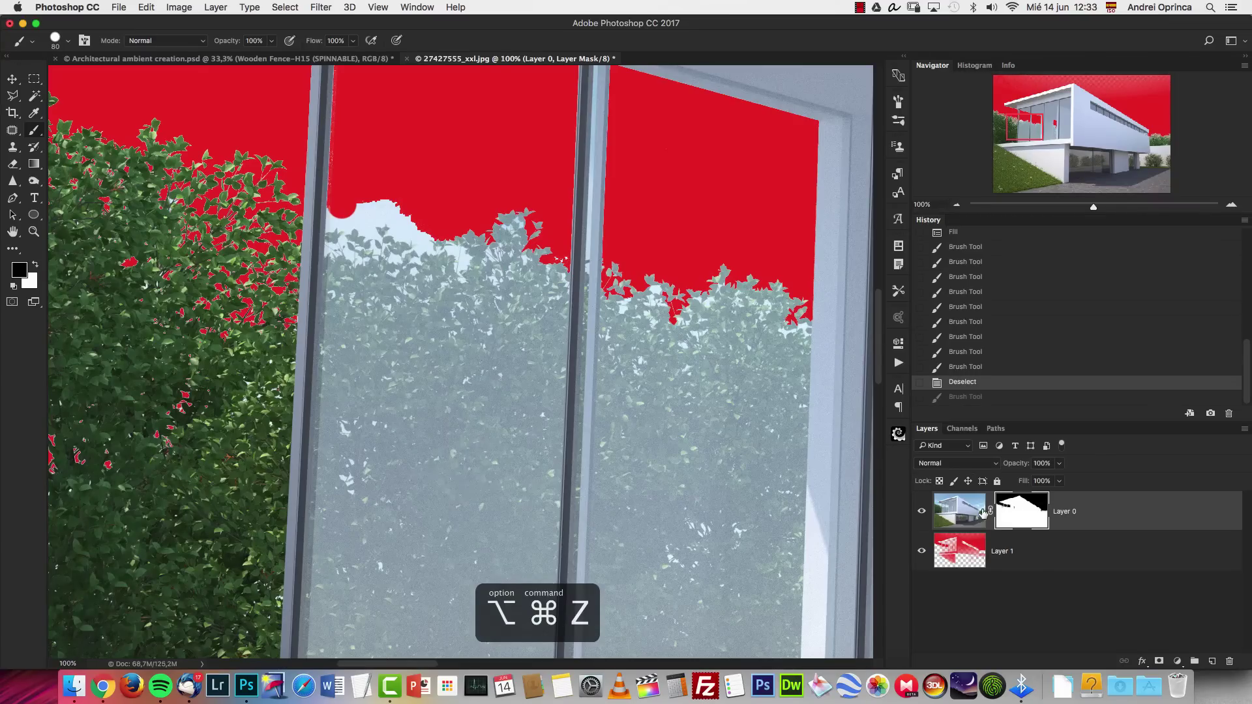
Apply Levels to the Alpha 1 channel, raising the black input until the hedge behind the glass turns black.
click(965, 434)
click(949, 572)
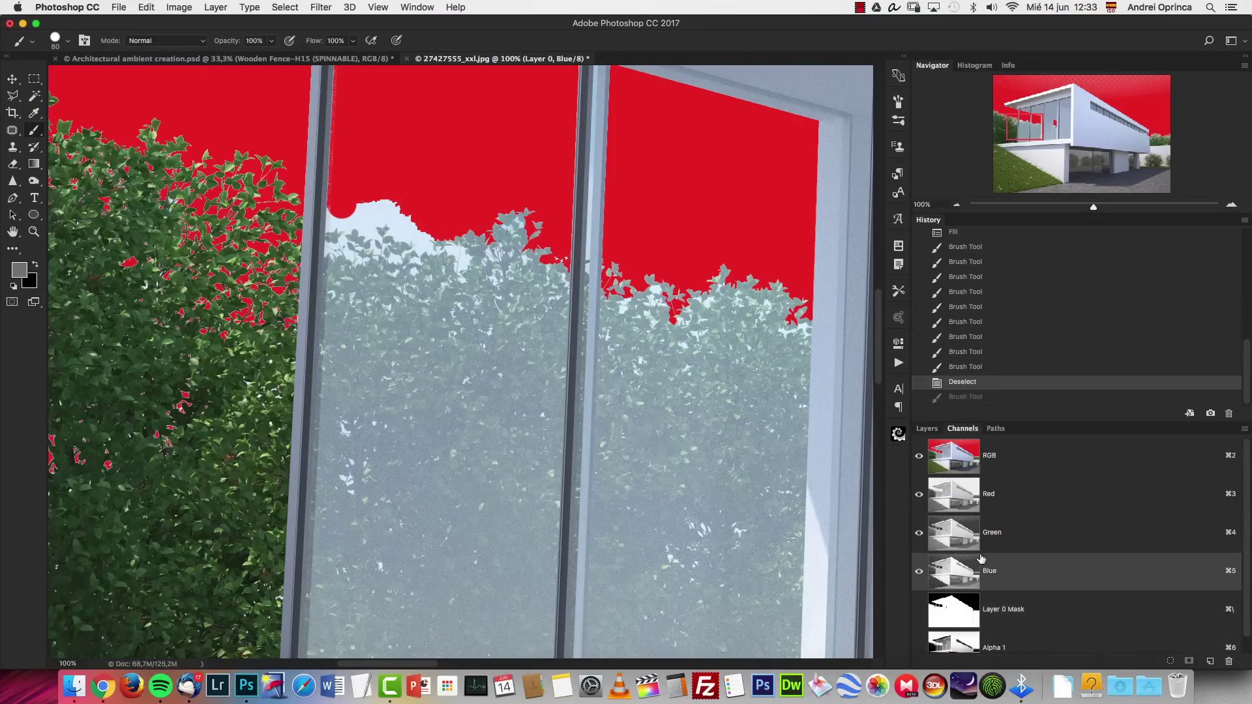
click(1013, 644)
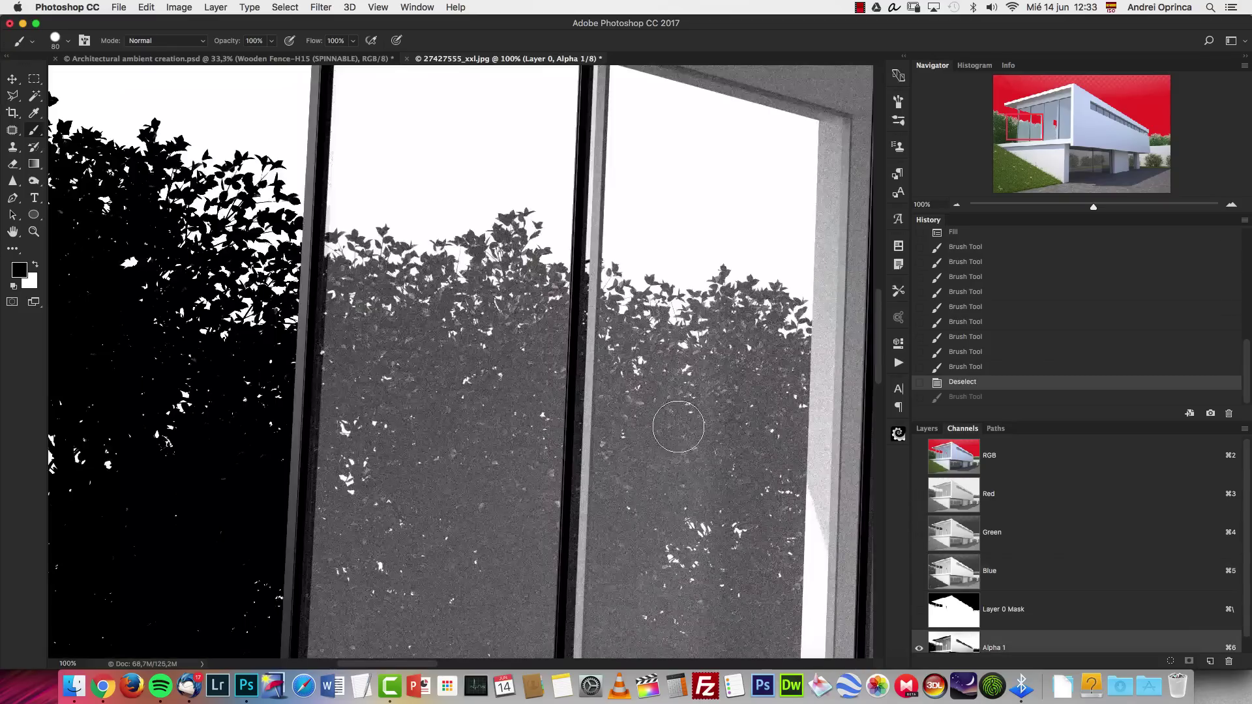
key(super+d)
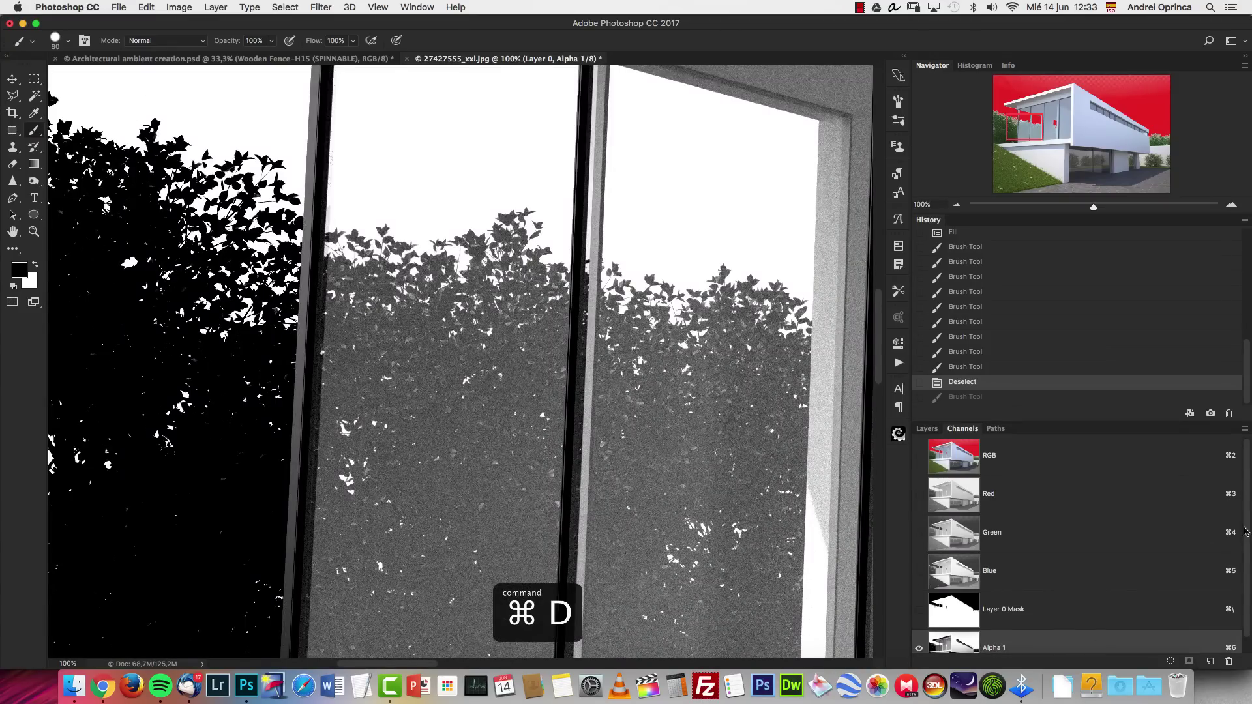
scroll(1247, 526, down, 1)
key(super+l)
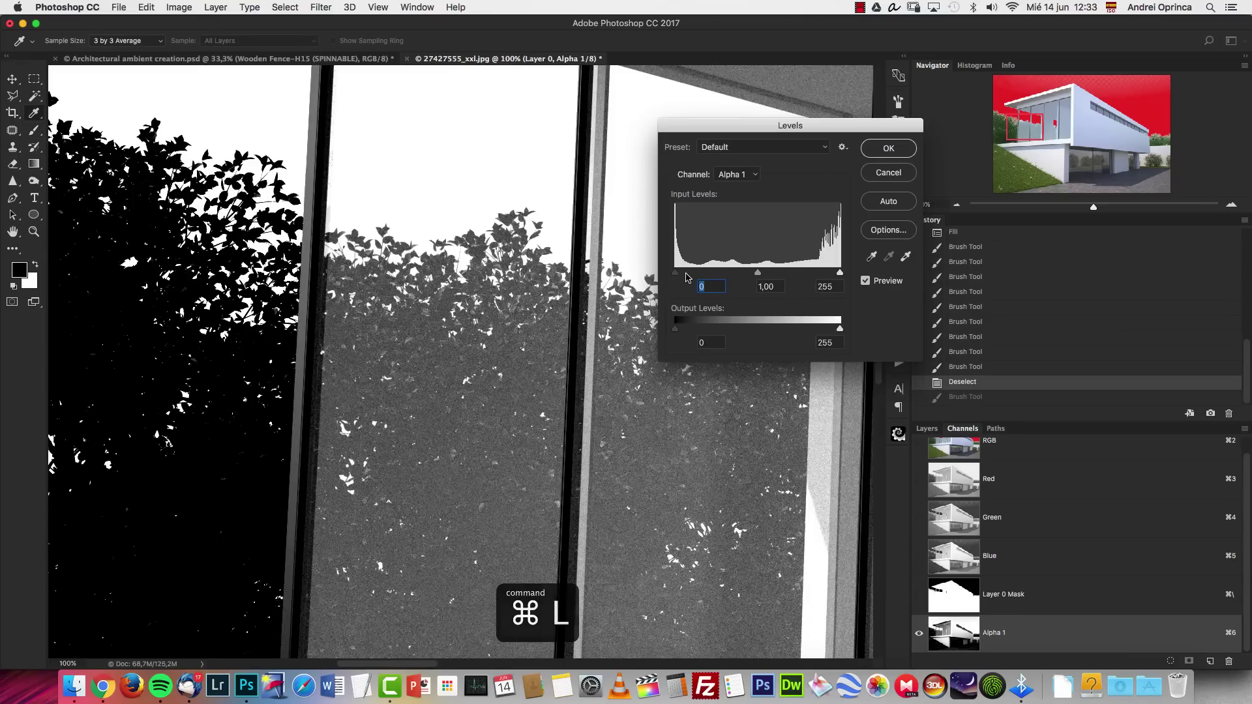
drag(676, 274, 737, 275)
click(889, 148)
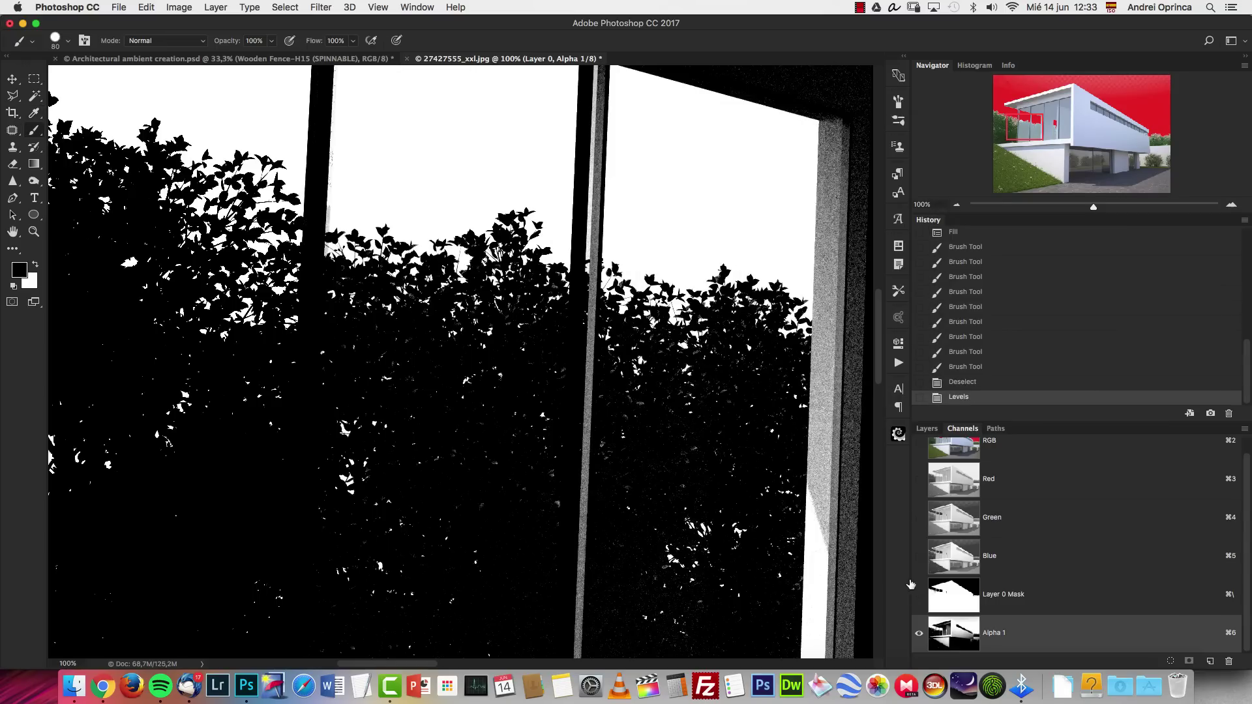
Load Alpha 1 as a selection, return to the RGB composite and target the house layer's mask with black as foreground.
super+click(964, 632)
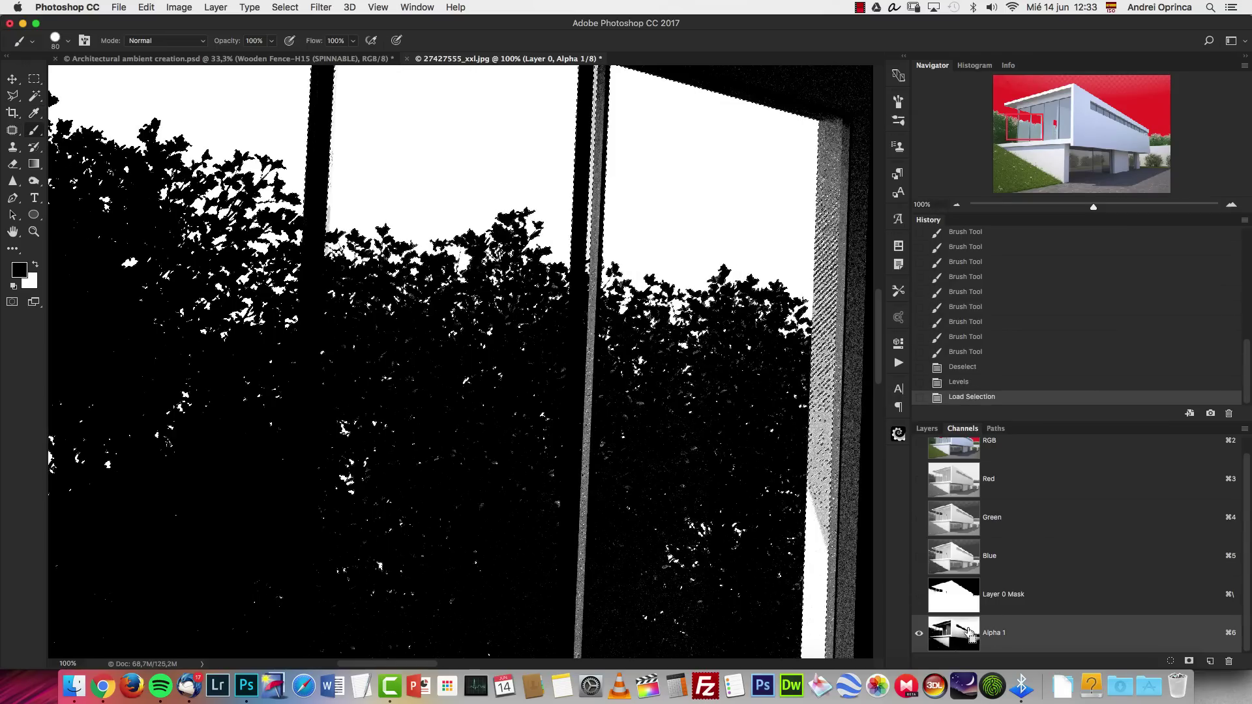
click(1038, 452)
click(926, 429)
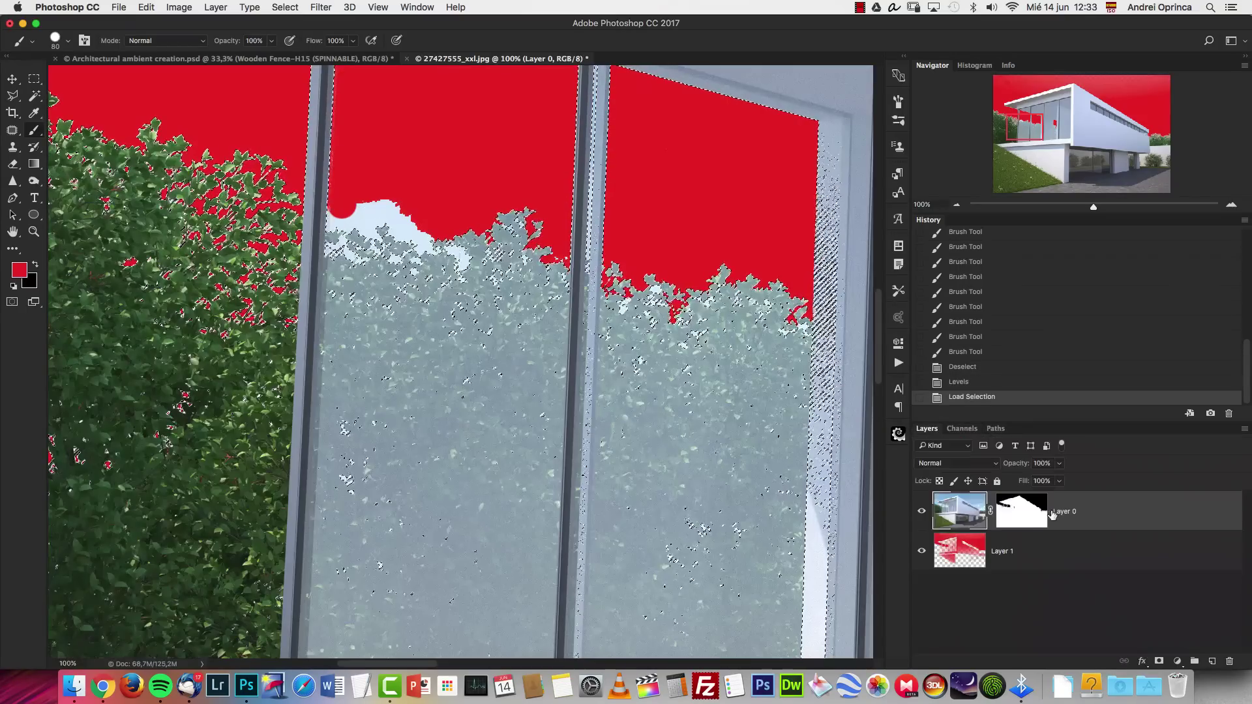
click(1022, 514)
key(d)
key(x)
Paint out the sky gaps in the hedge behind the two large glass panes on the mask, switching to a softer brush.
mouse_move(385, 221)
mouse_down()
mouse_move(361, 231)
mouse_move(354, 210)
mouse_move(365, 262)
mouse_up()
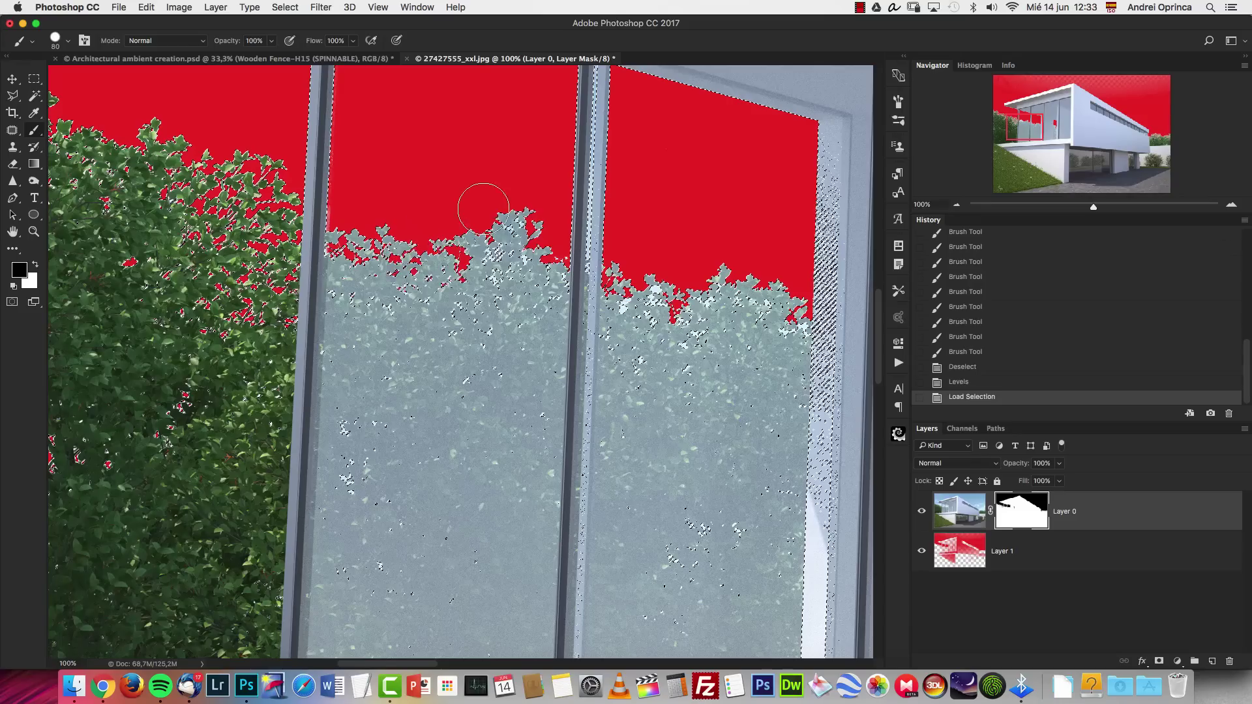
right_click(496, 252)
click(587, 306)
key(Return)
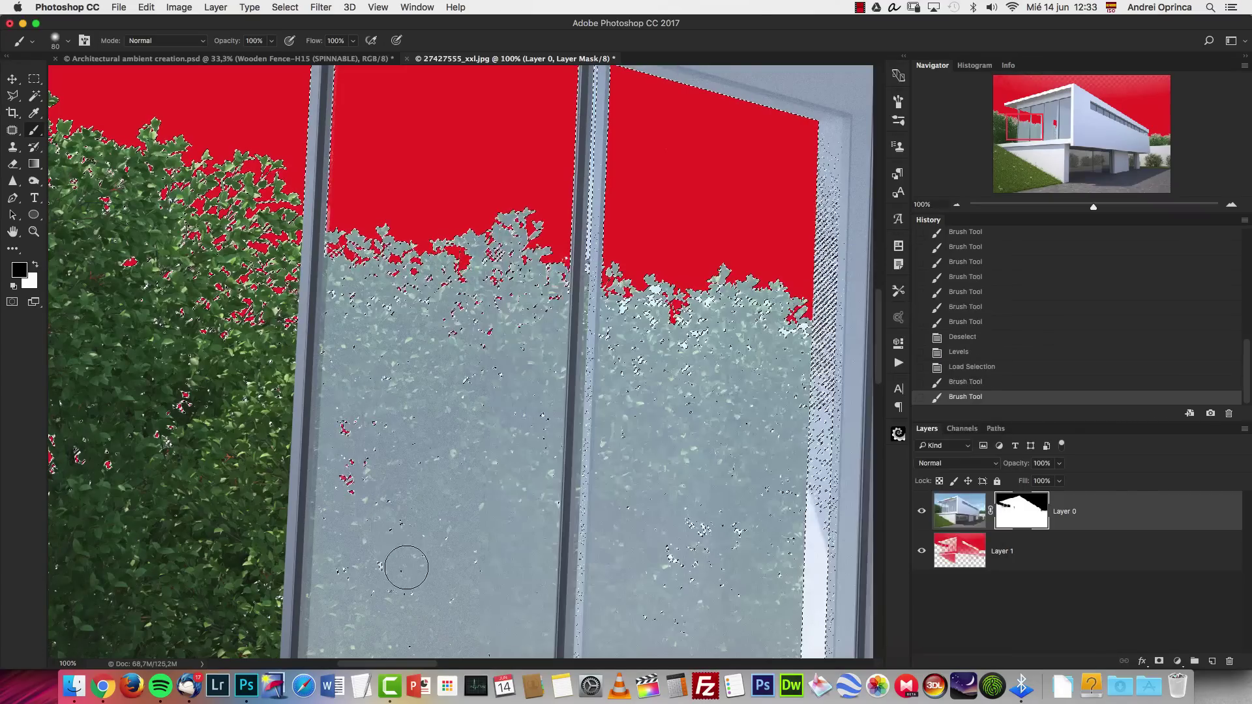
mouse_move(722, 333)
mouse_down()
mouse_move(708, 288)
mouse_move(647, 295)
mouse_up()
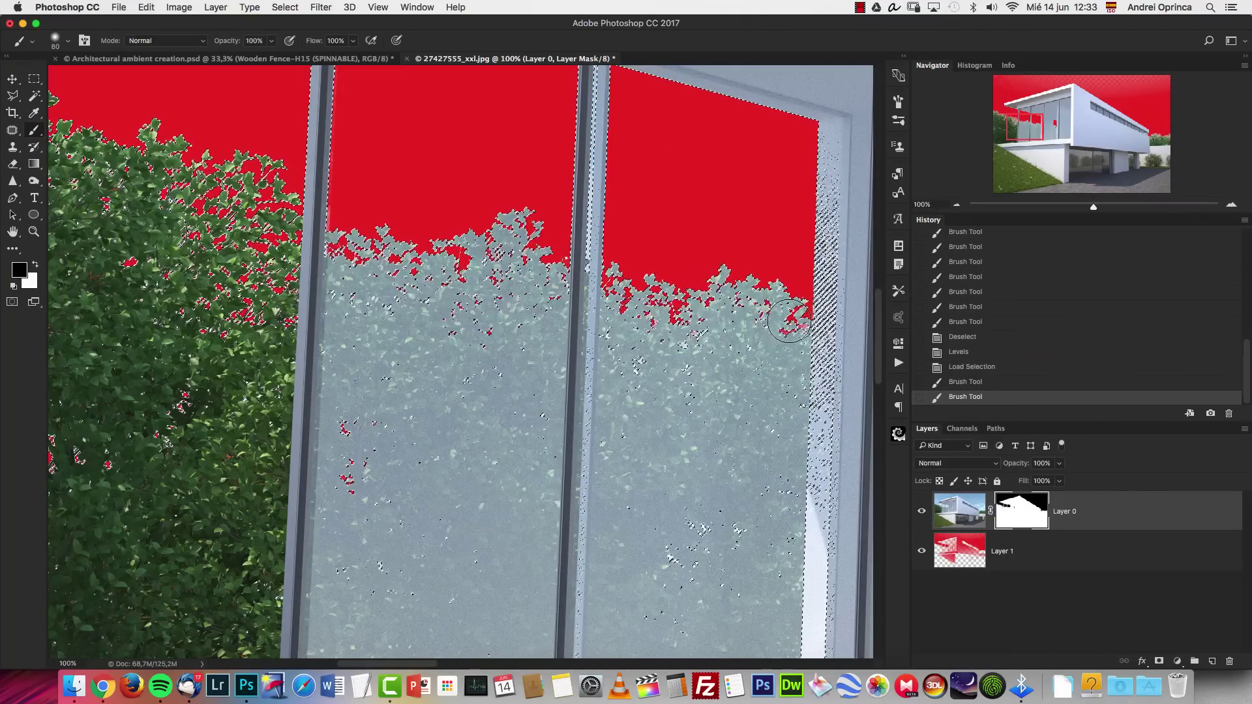
mouse_move(658, 483)
mouse_down()
mouse_move(735, 517)
mouse_move(693, 573)
mouse_up()
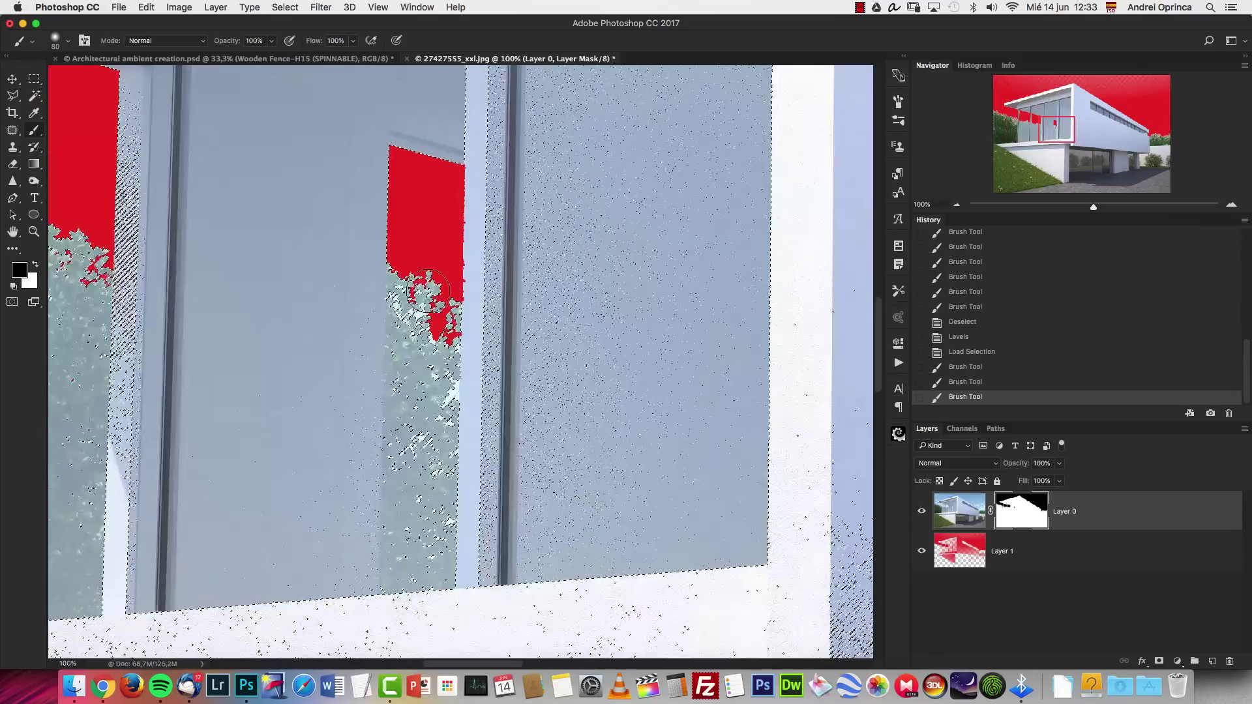
Reduce the brush to 25 px and paint out the sky gaps in the narrow hedge strip visible through the glass.
right_click(461, 266)
key(Escape)
key(ctrl+d)
key(x)
key(bracketleft)
key(bracketleft)
key(bracketleft)
key(bracketleft)
key(bracketleft)
key(bracketleft)
key(bracketleft)
key(bracketleft)
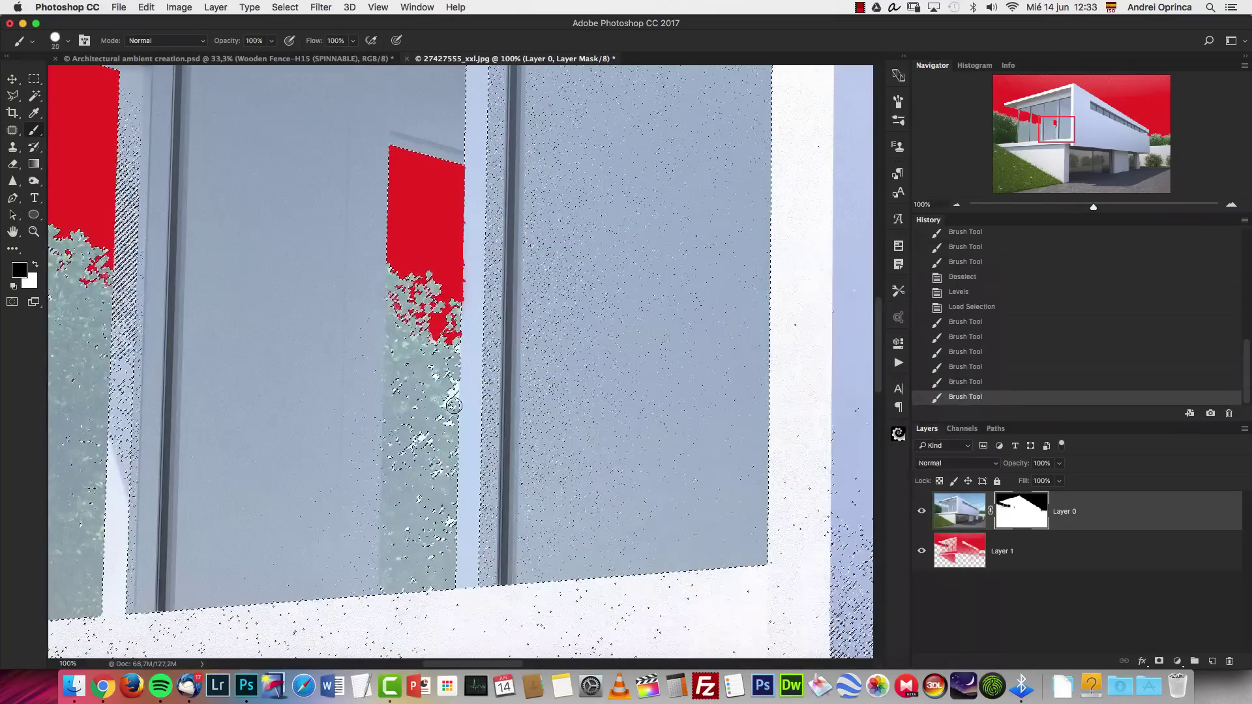
Fit the whole image in view, clear the selection and delete the red fill layer beneath the house.
key(super+0)
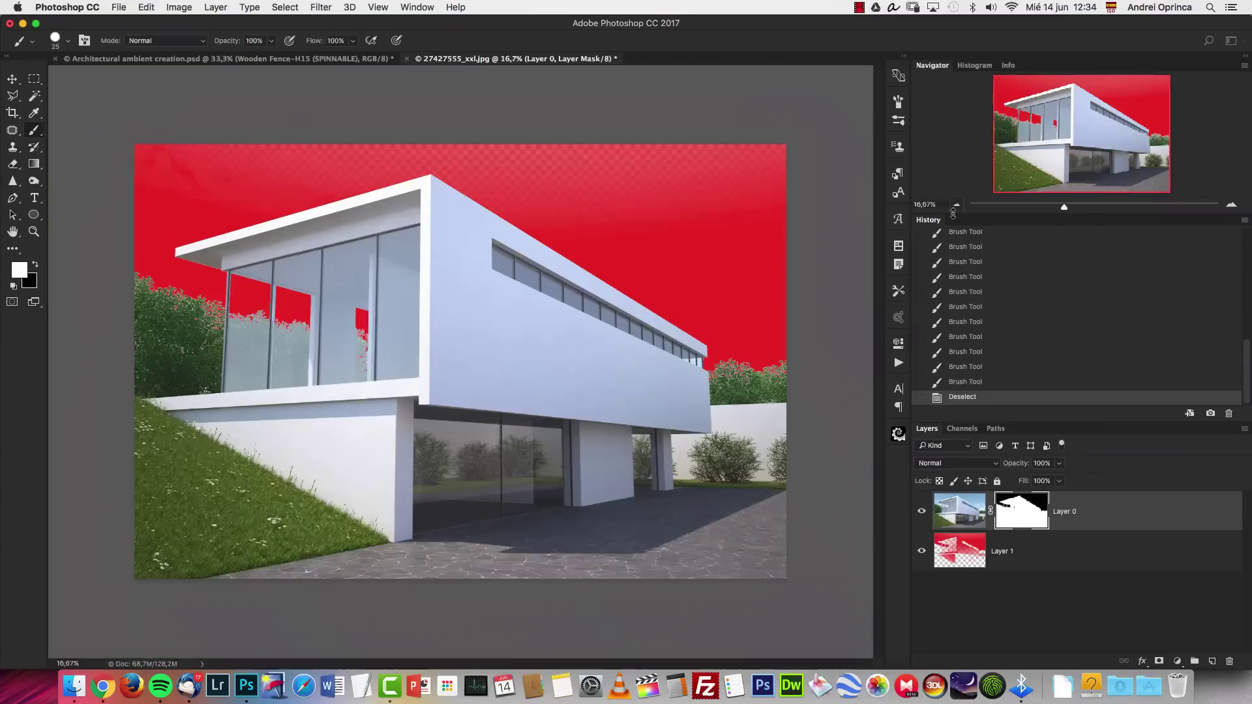
alt+click(738, 344)
key(Delete)
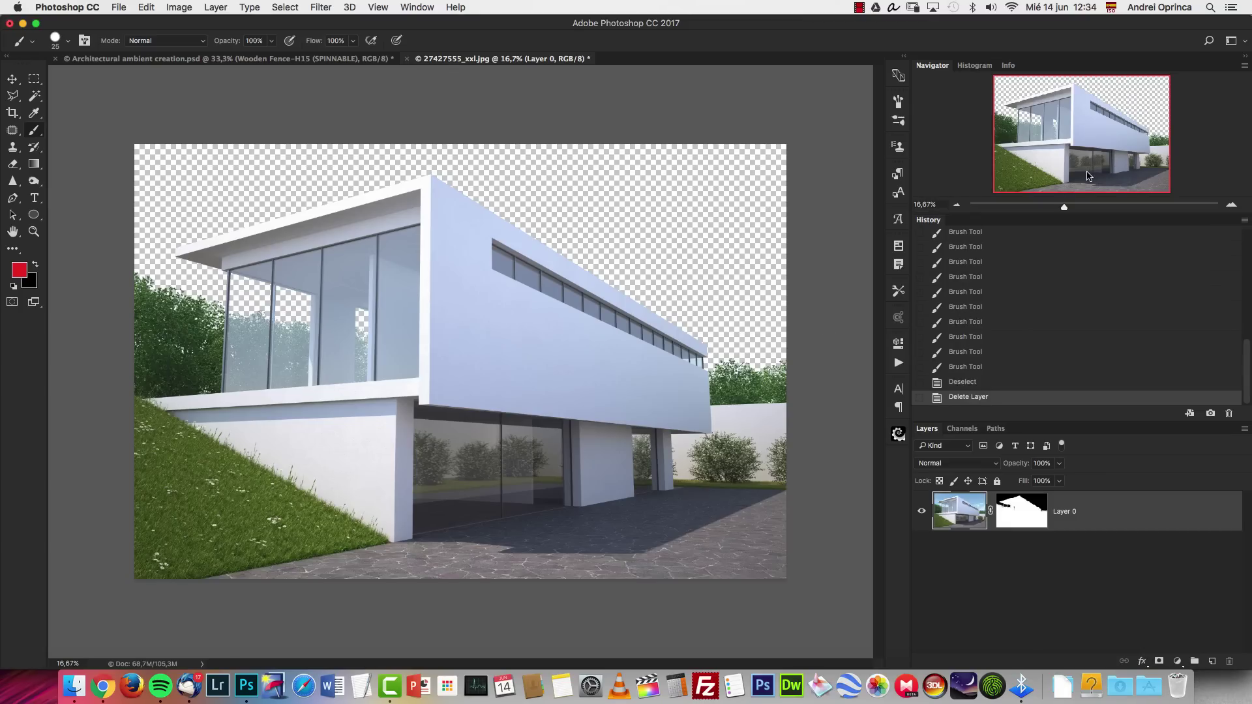
Copy the sunset sky layer from Architectural ambient creation.psd into the house image and place it beneath the house layer.
key(super+o)
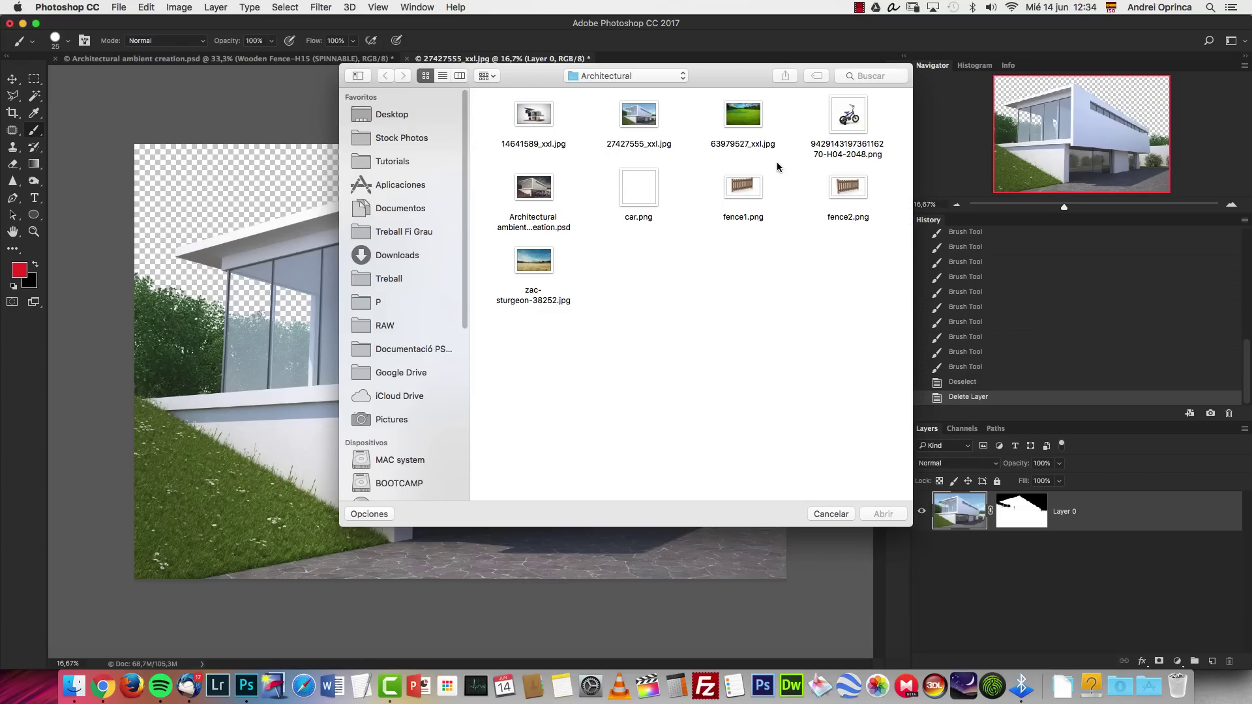
key(Escape)
click(189, 58)
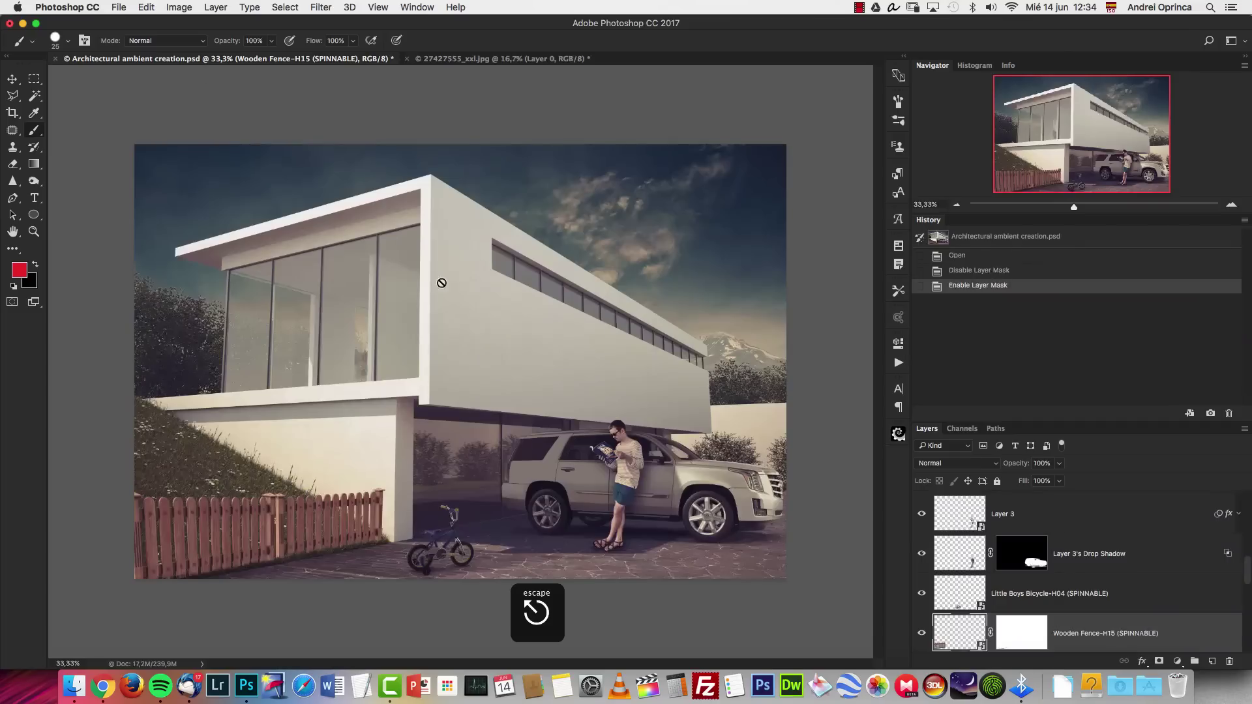
key(v)
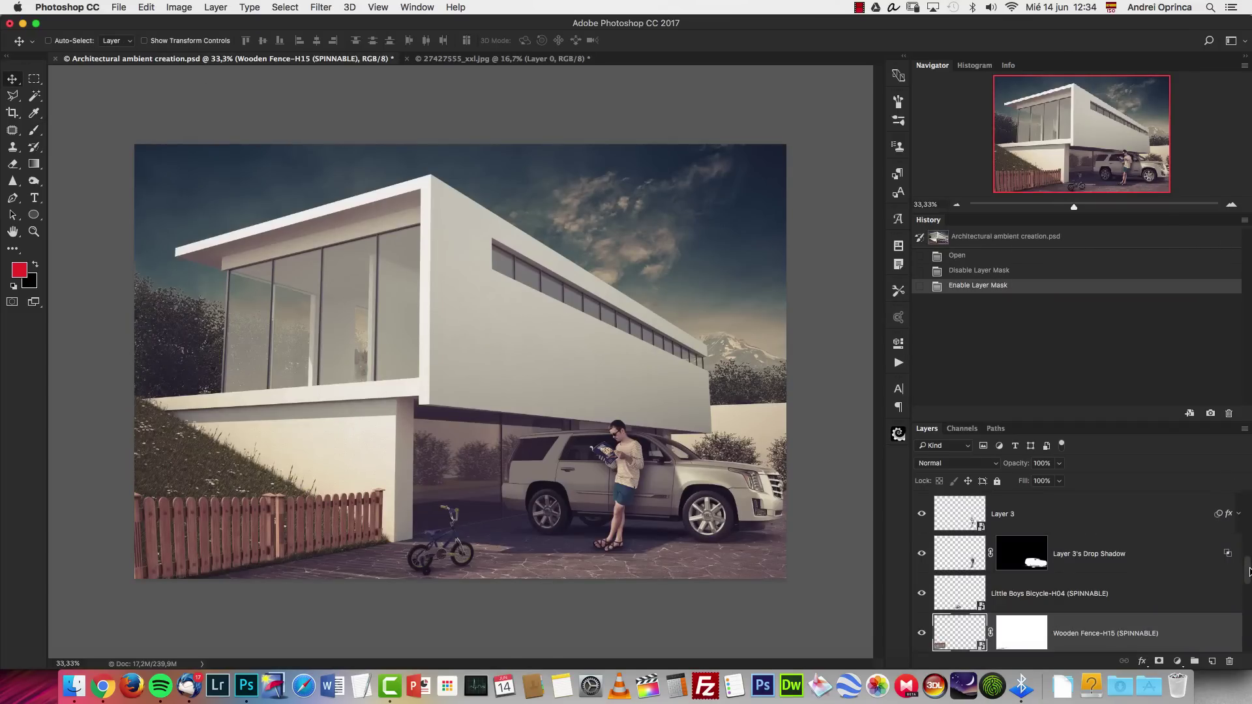
click(416, 59)
drag(488, 334, 488, 334)
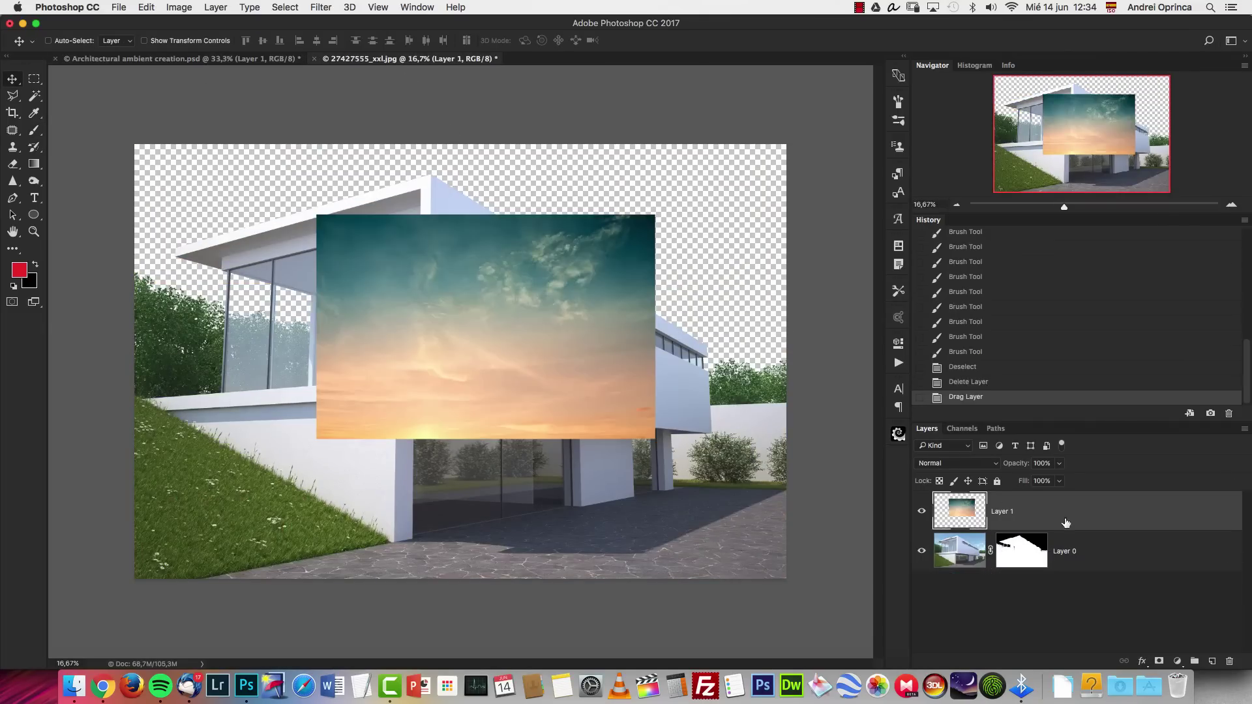
drag(1063, 513, 1015, 561)
Scale the sky layer to about 199% and position it so it fills the whole sky behind the house.
key(super+t)
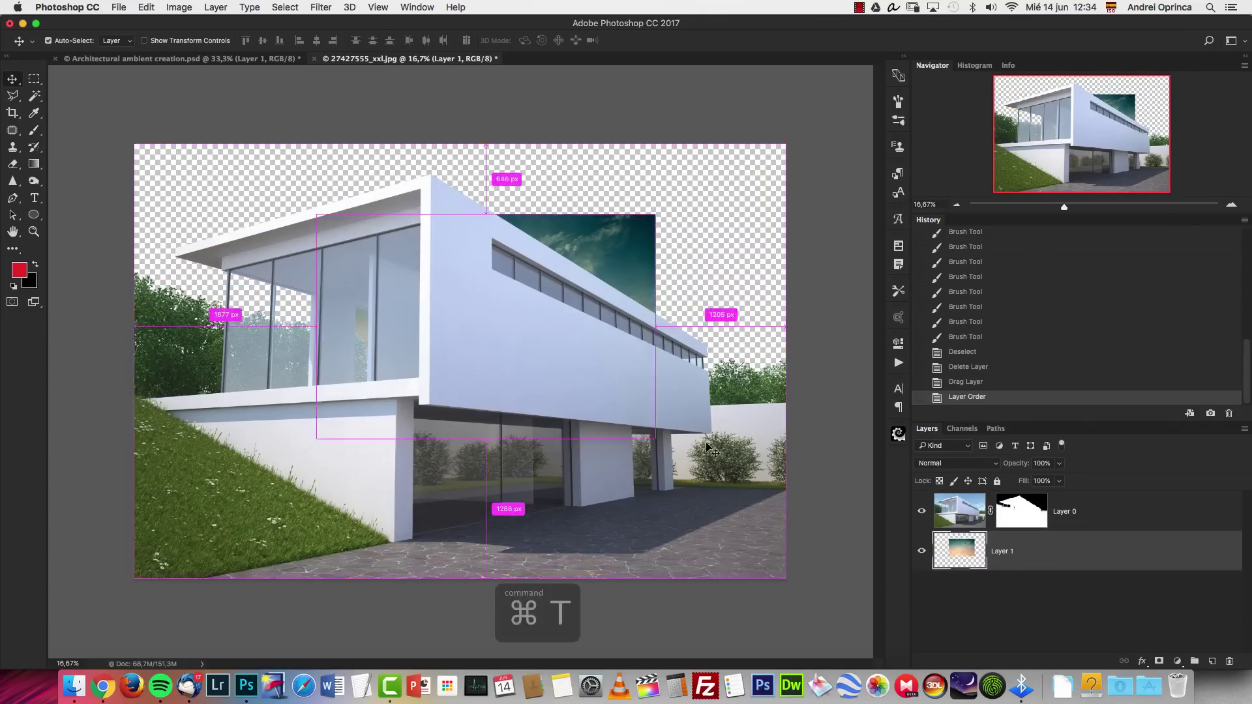
drag(665, 222, 832, 111)
mouse_move(698, 248)
mouse_down()
mouse_move(685, 246)
mouse_move(682, 273)
mouse_move(686, 240)
mouse_up()
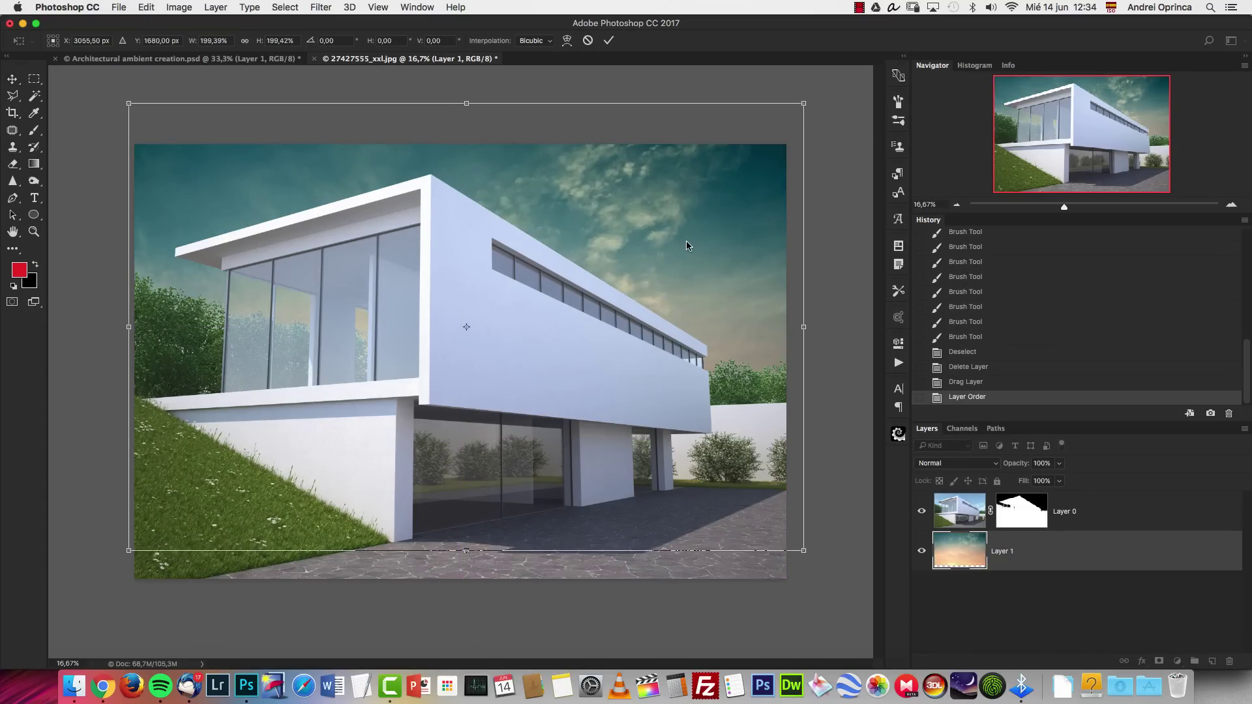
key(Return)
Check the foliage edges against the sky at 100% zoom and open the house layer's mask in Select and Mask.
key(super+1)
click(1157, 143)
drag(872, 283, 610, 375)
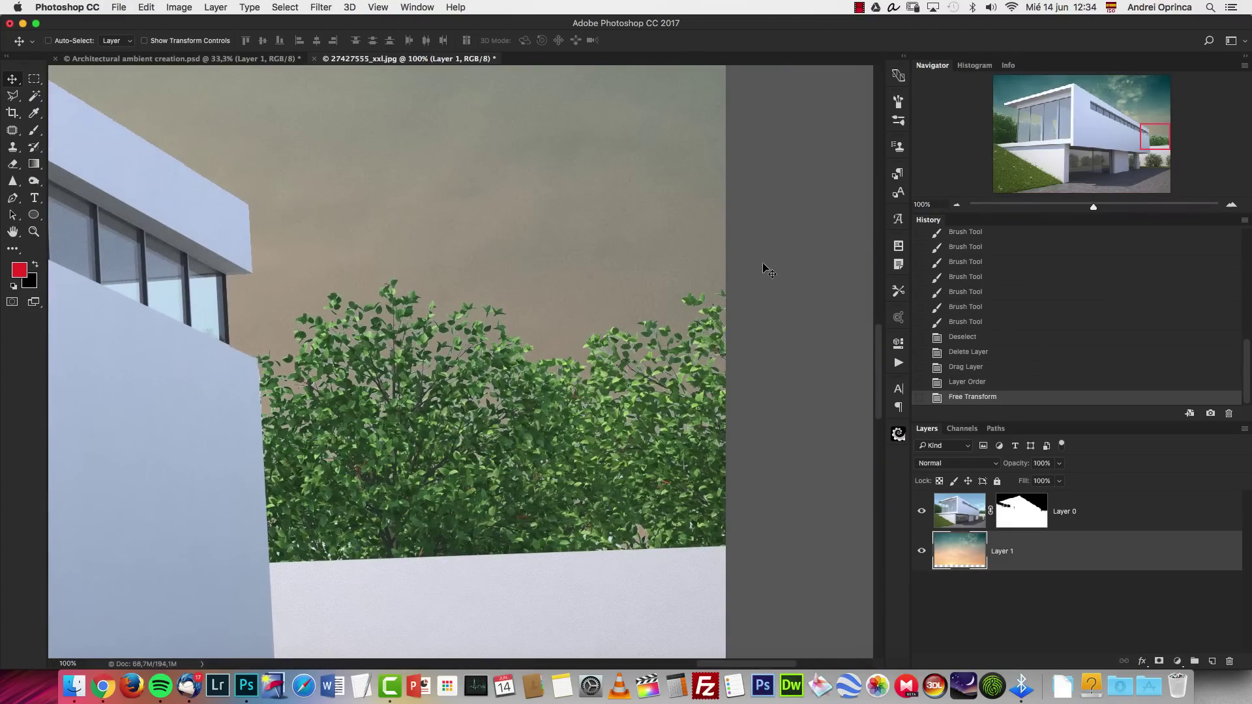
click(1014, 120)
drag(522, 381, 552, 282)
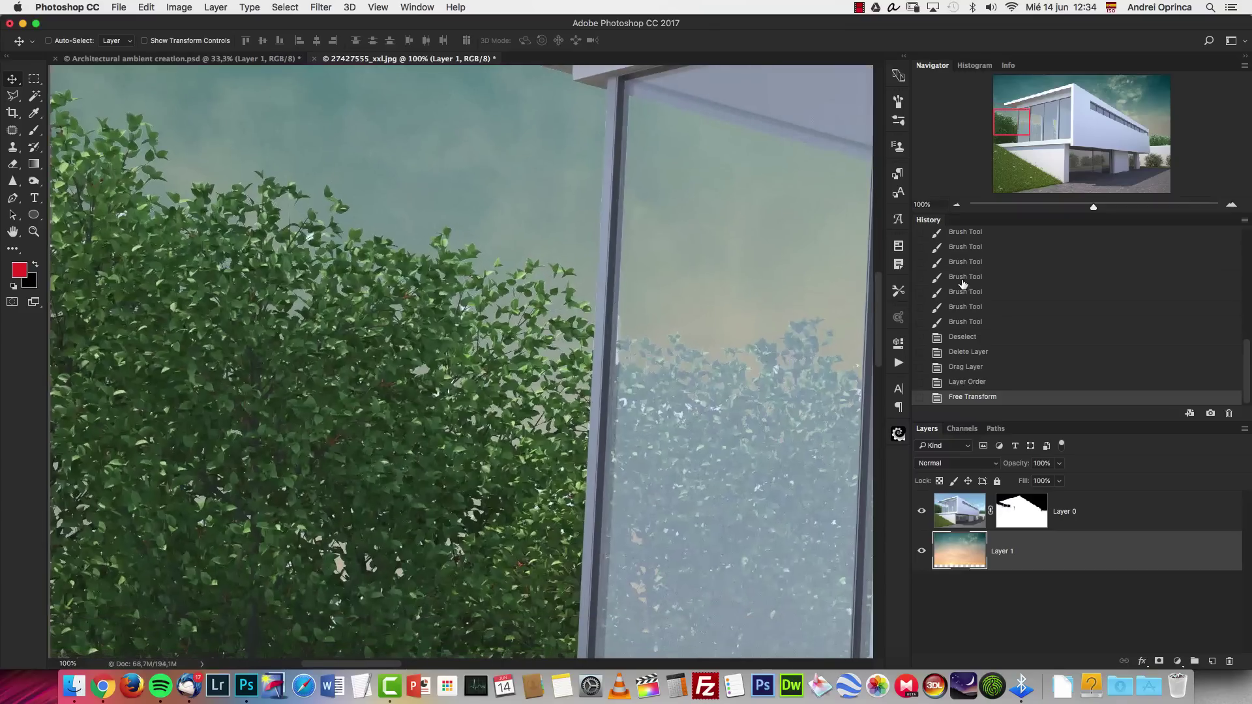
right_click(1022, 509)
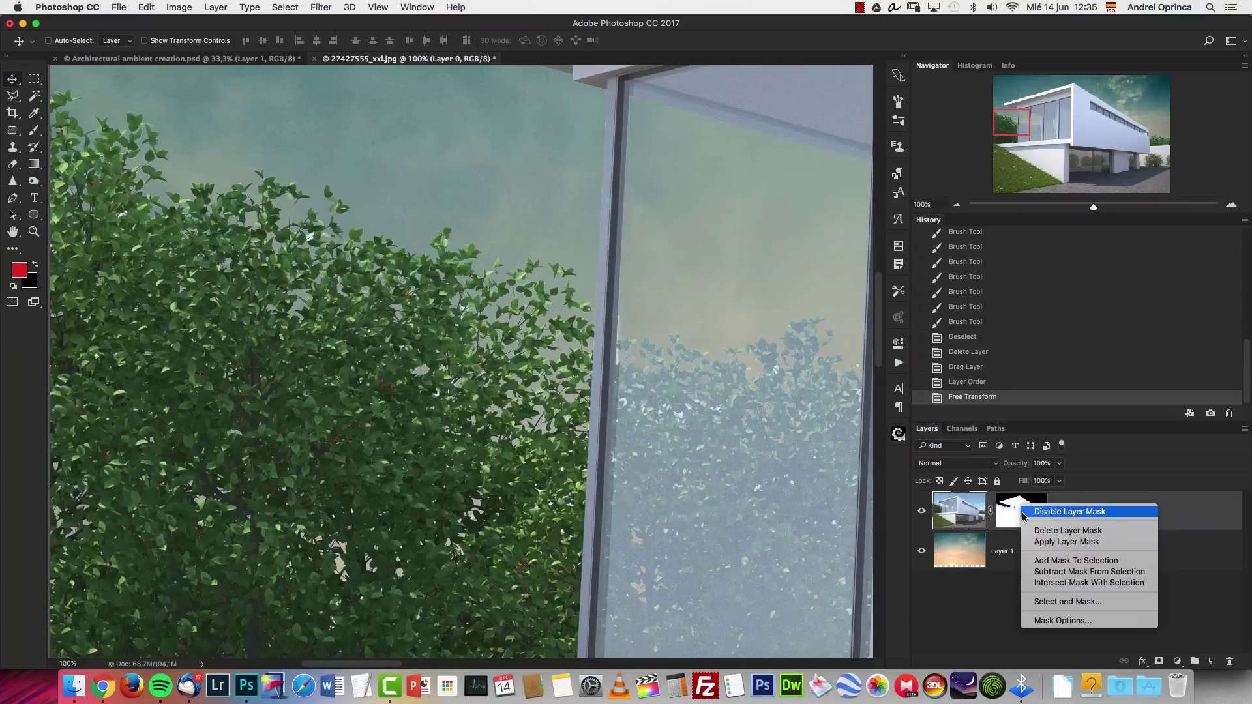
click(1049, 601)
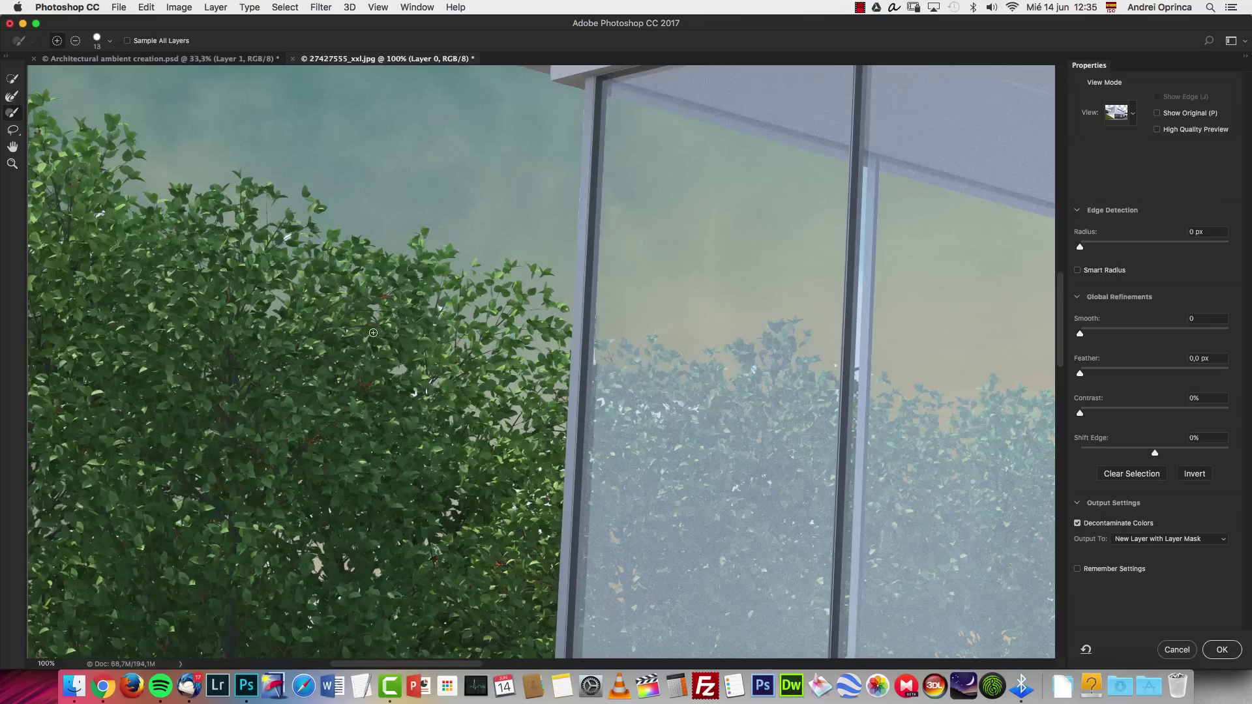
Compare the foliage edges with Decontaminate Colors and output the result to a New Layer with Layer Mask.
scroll(906, 319, right, 10)
scroll(905, 319, down, 8)
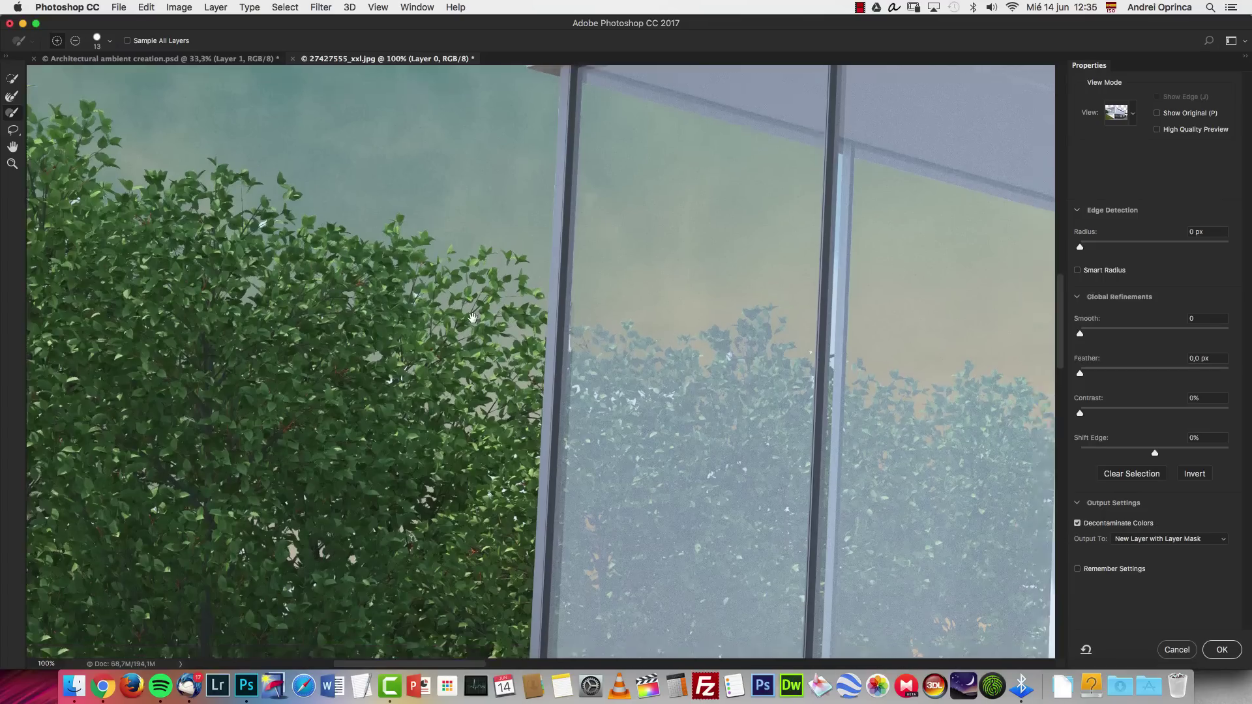
scroll(842, 356, down, 10)
scroll(842, 355, right, 5)
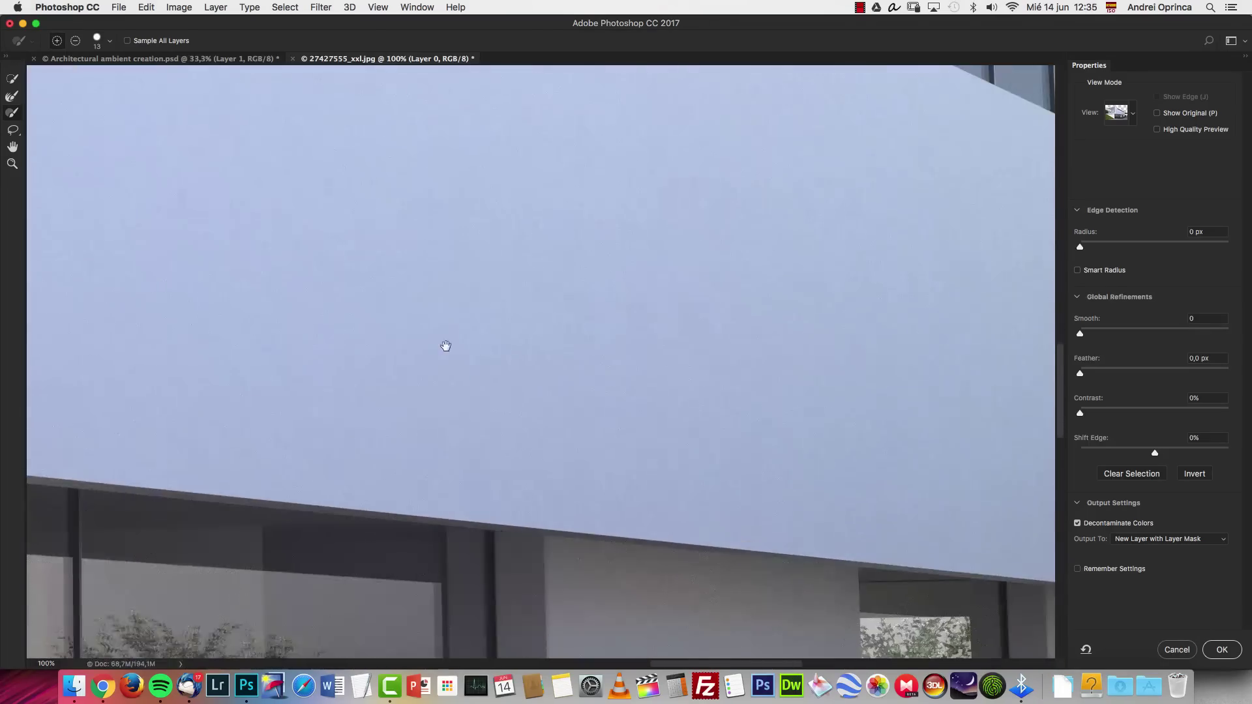
scroll(876, 246, right, 10)
scroll(876, 246, up, 2)
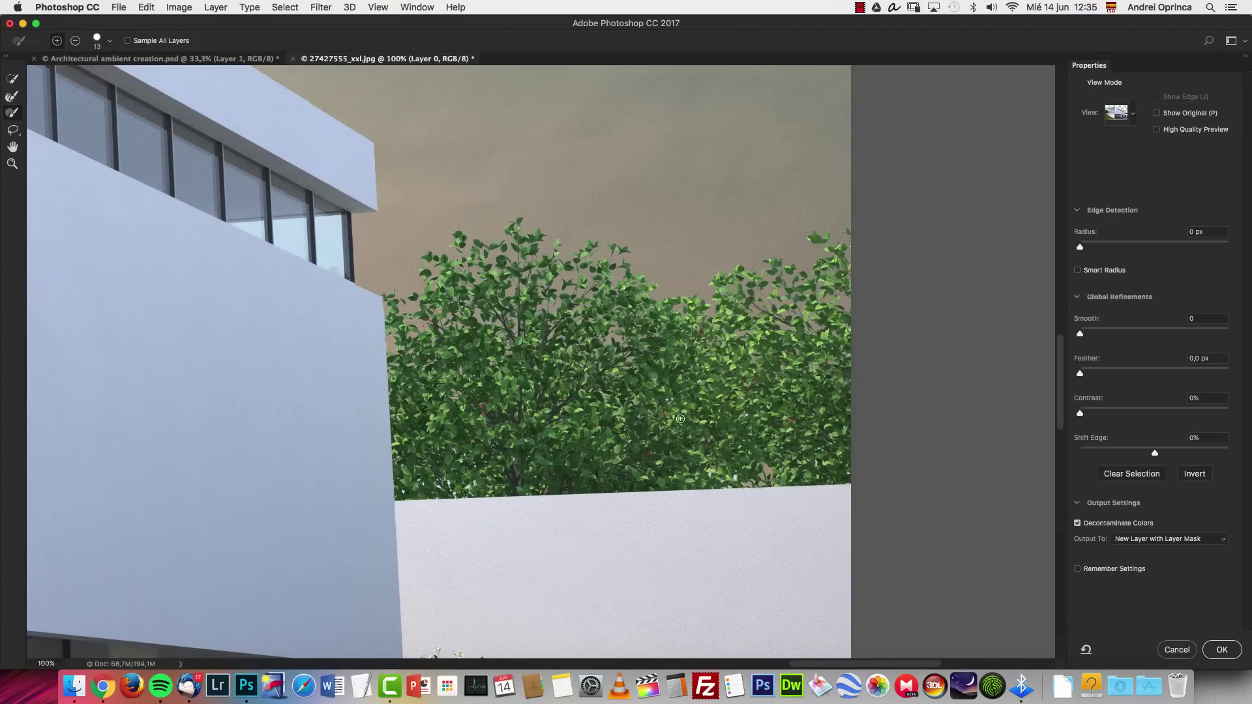
click(1078, 523)
click(1220, 651)
Compare the original and refined house layers by switching their visibility, and delete the original Layer 0.
click(921, 511)
click(923, 549)
click(922, 513)
click(921, 550)
drag(1215, 552, 1230, 661)
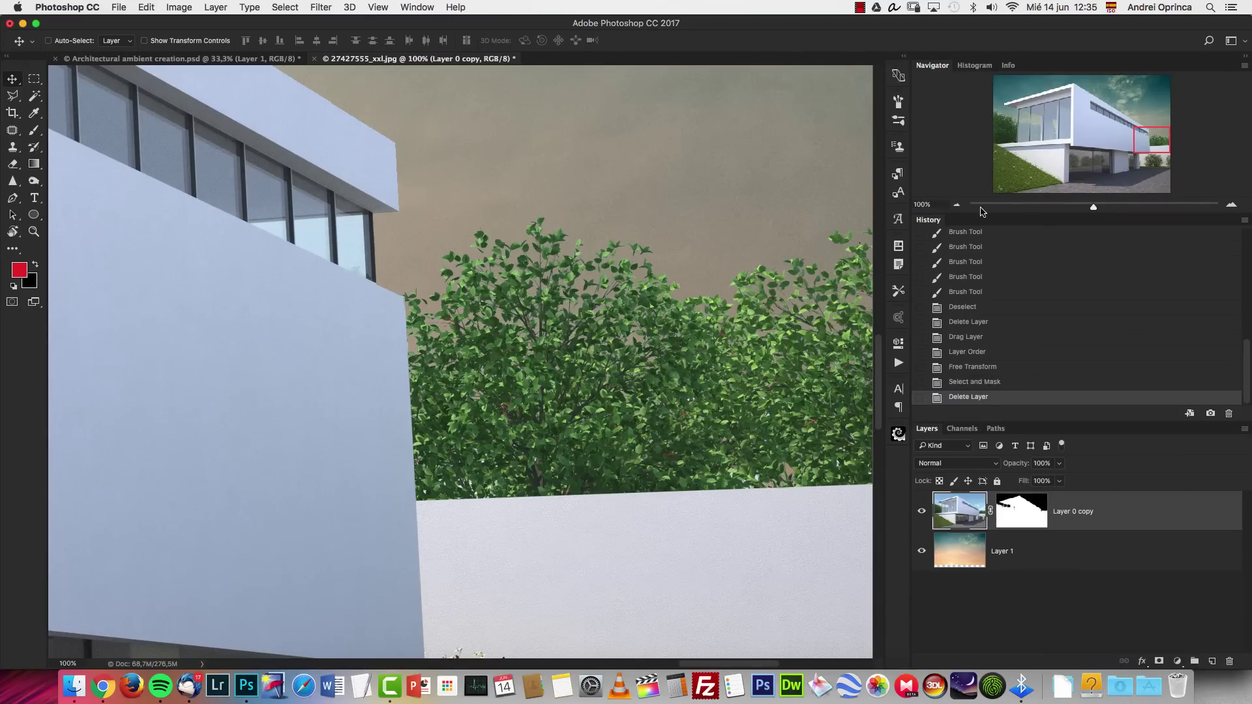
Open the PixelSquid library over the full image and browse its lightboxes, ending on Architectural.
click(956, 205)
click(956, 205)
click(956, 205)
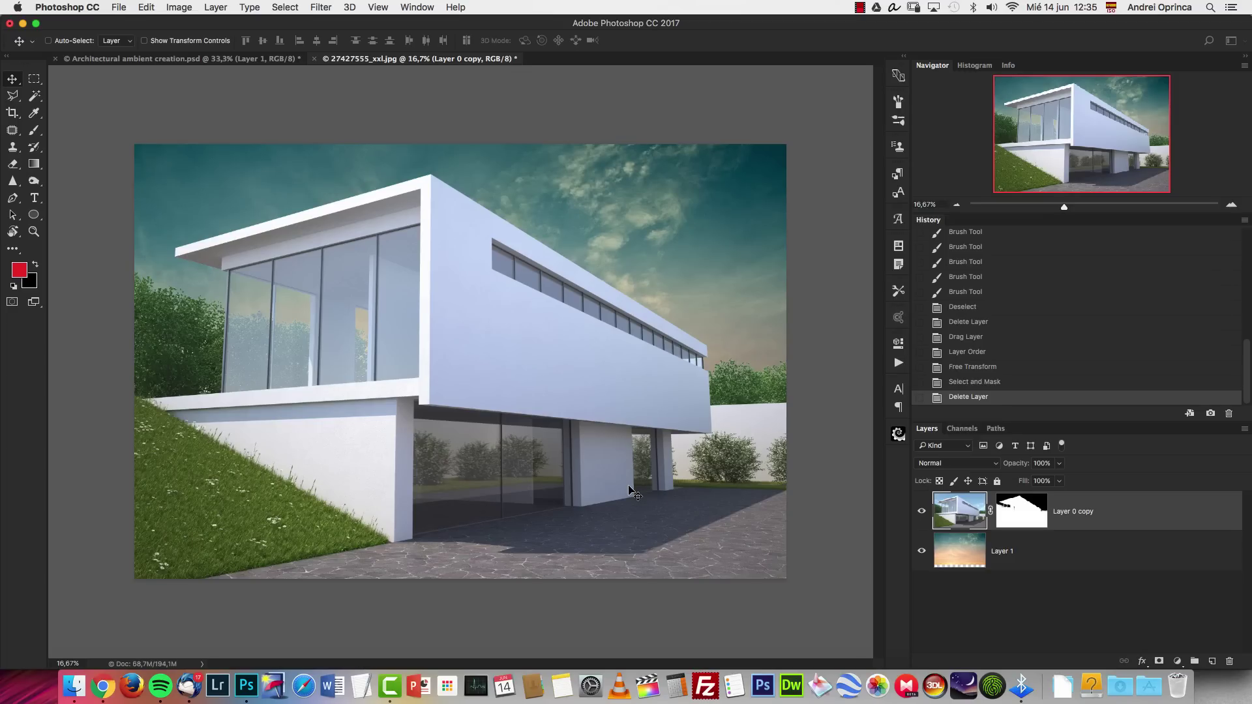
click(898, 434)
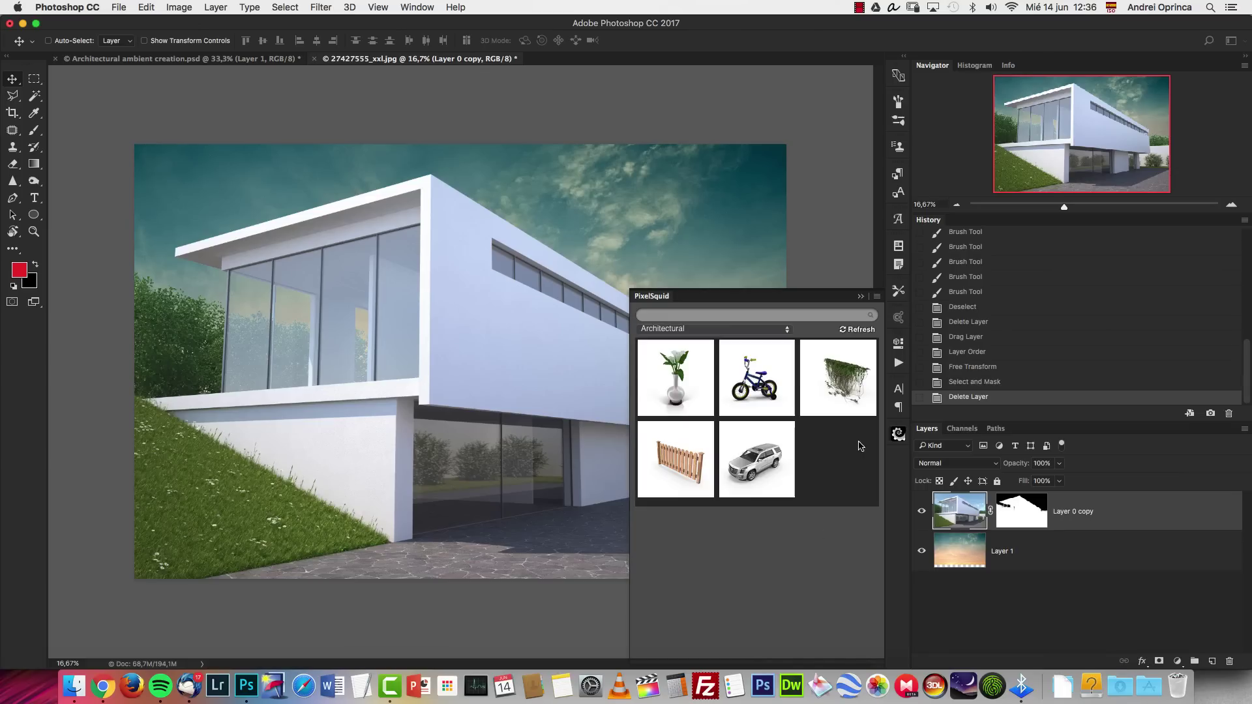
click(771, 331)
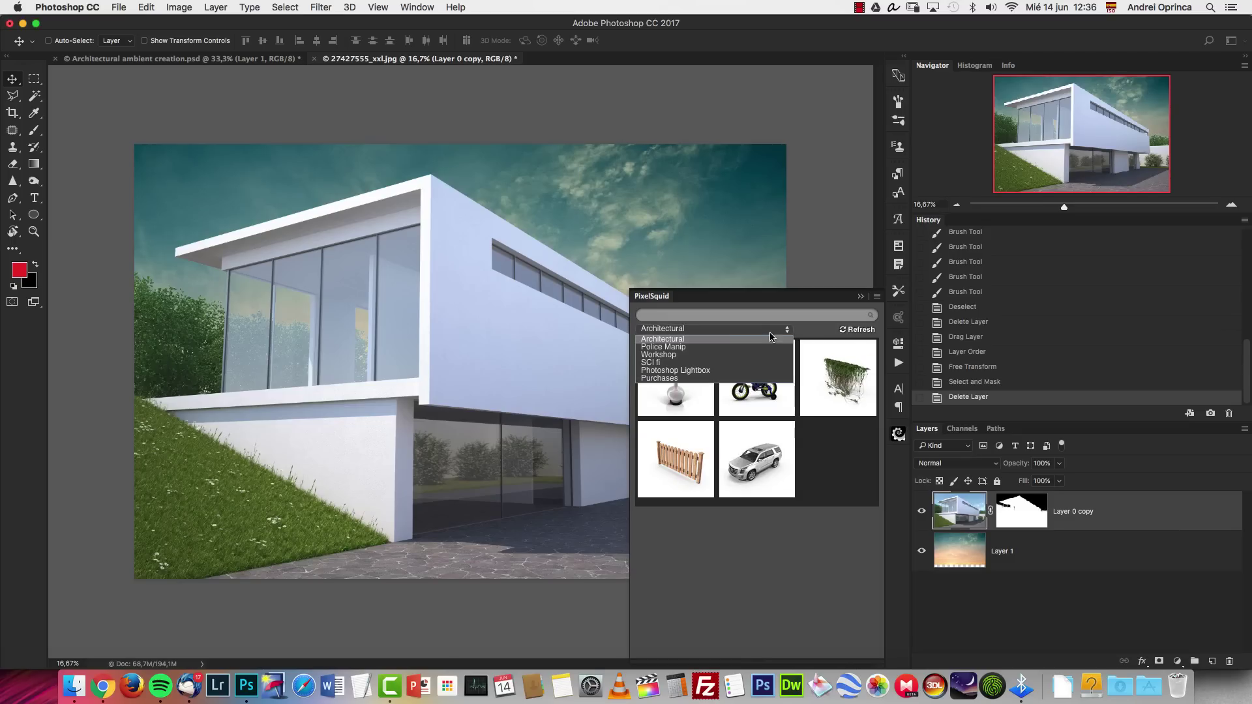
click(721, 346)
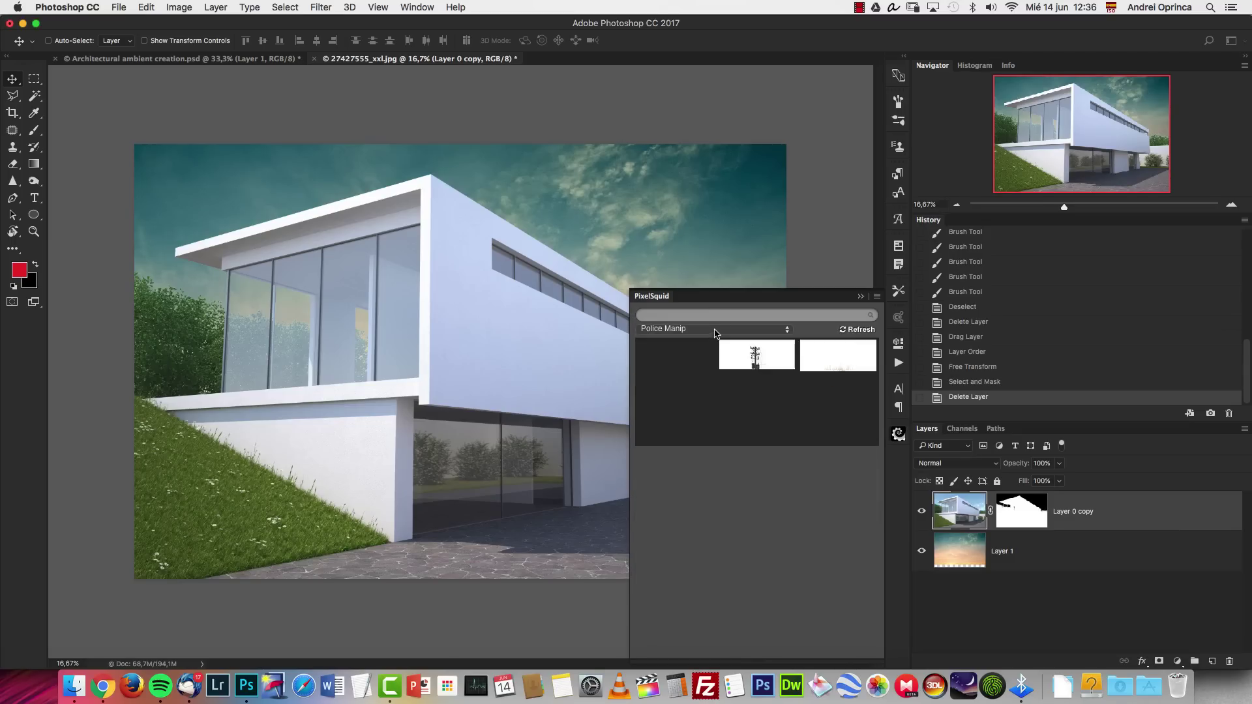
click(716, 330)
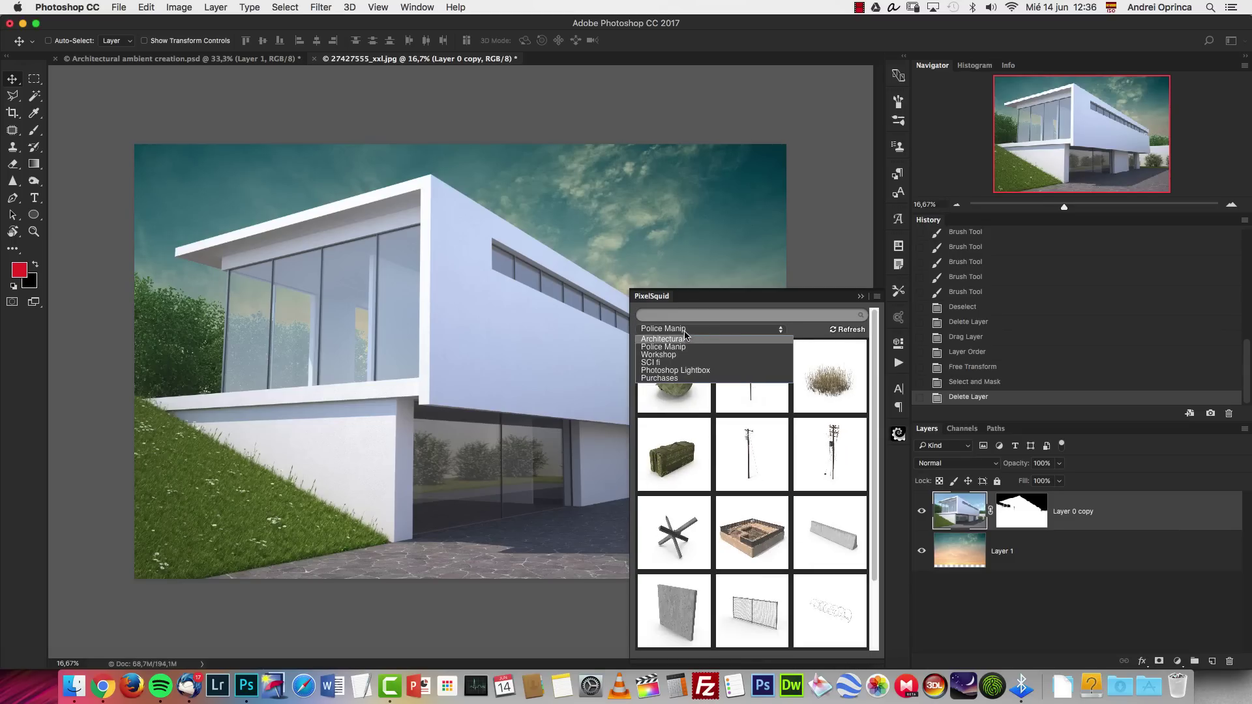
click(686, 346)
click(691, 332)
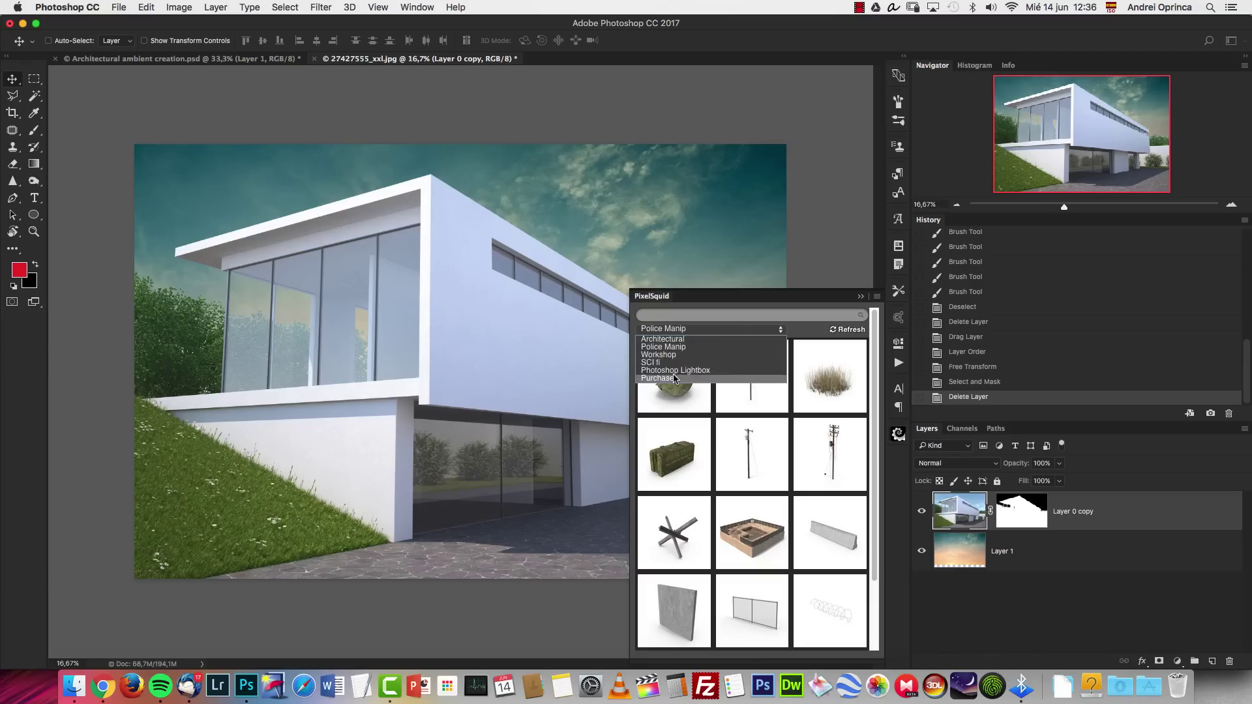
click(679, 340)
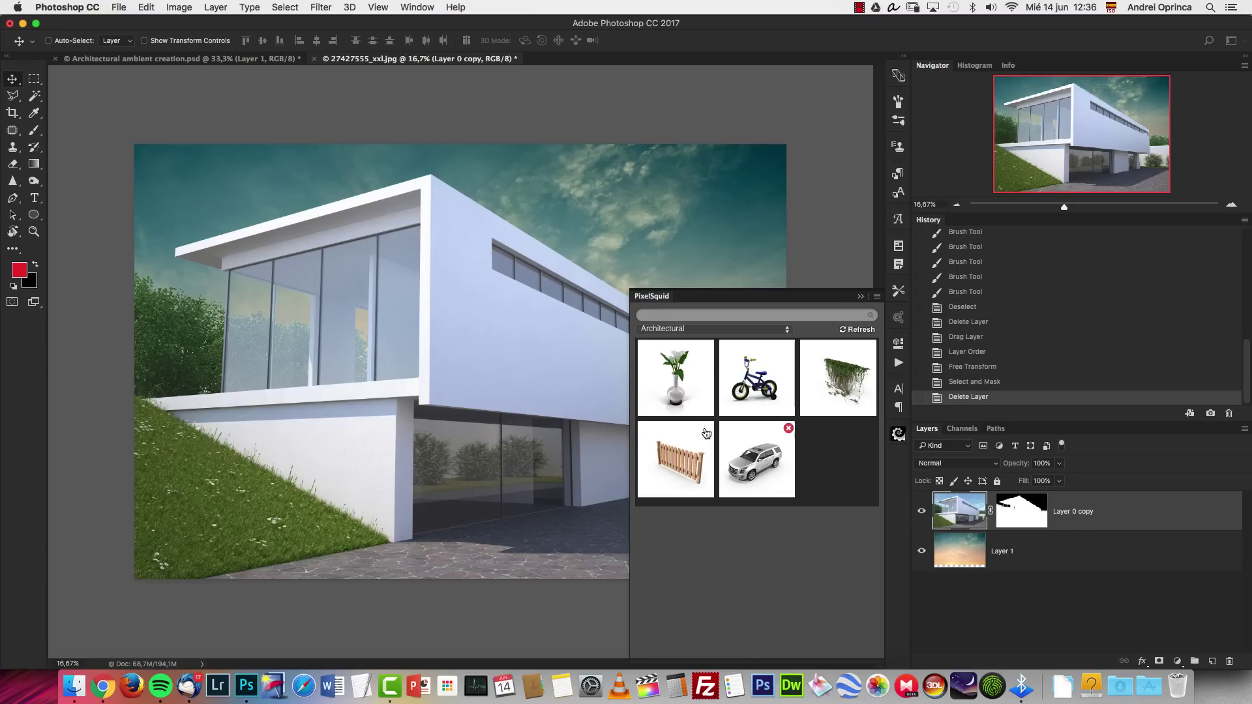
Add the Cadillac Escalade, spin it to show its side with the front facing right, and move it beneath the house overhang.
click(765, 481)
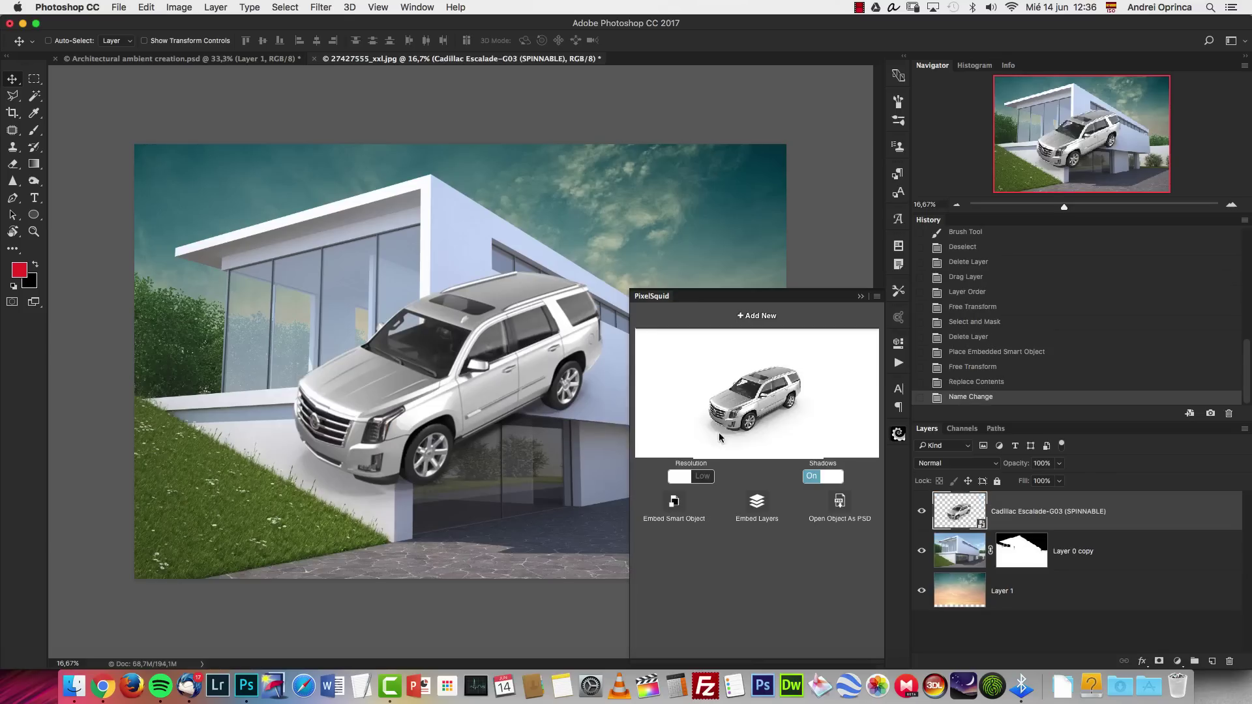
drag(751, 428, 775, 418)
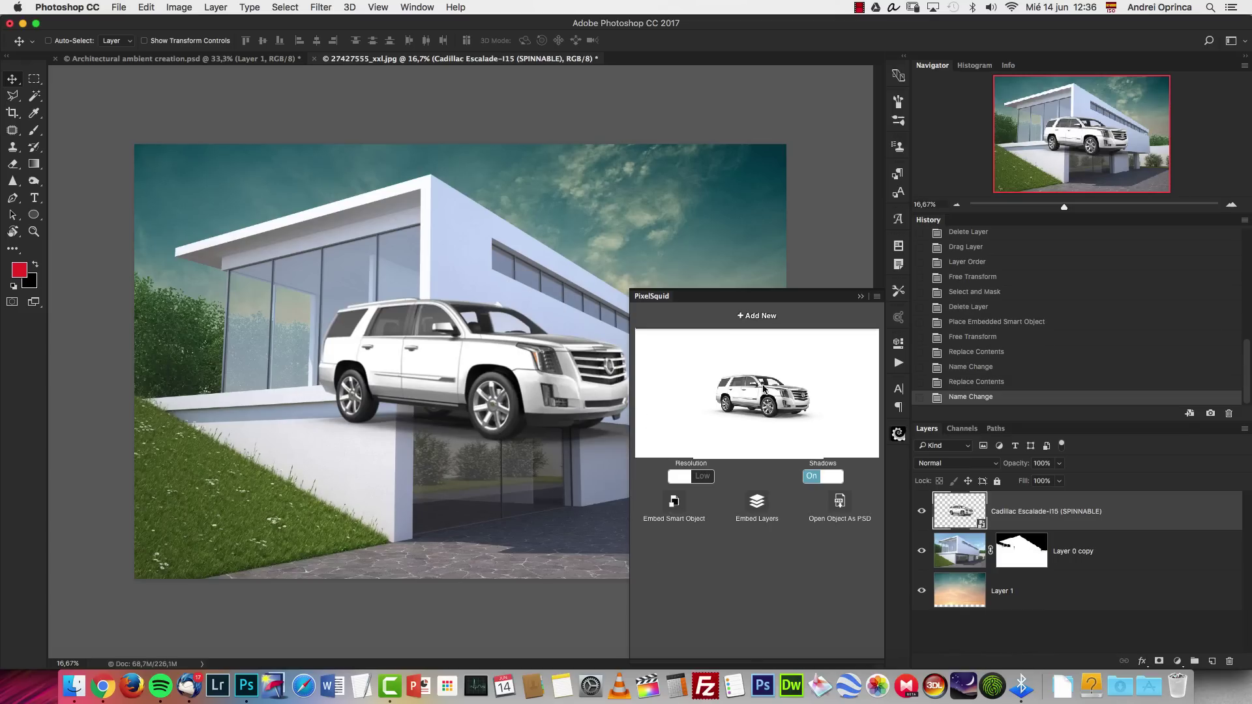
drag(487, 361, 630, 464)
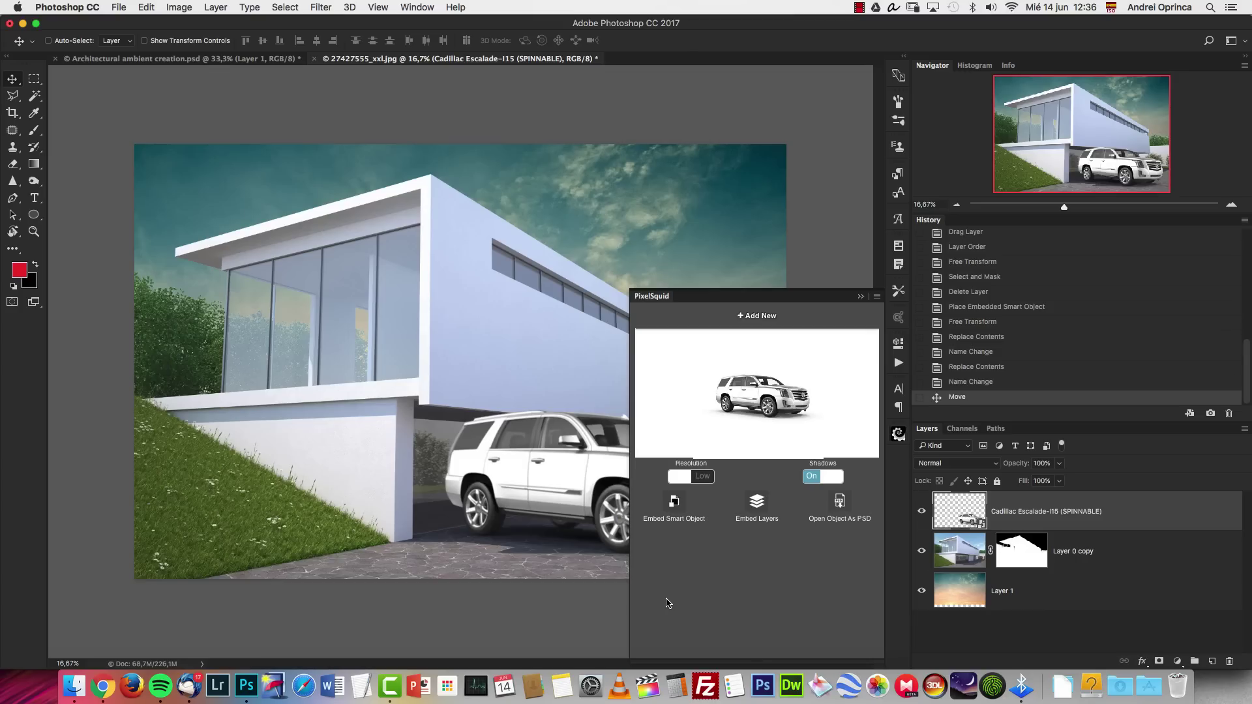
Embed the car as a smart object from PixelSquid and close the library.
click(674, 502)
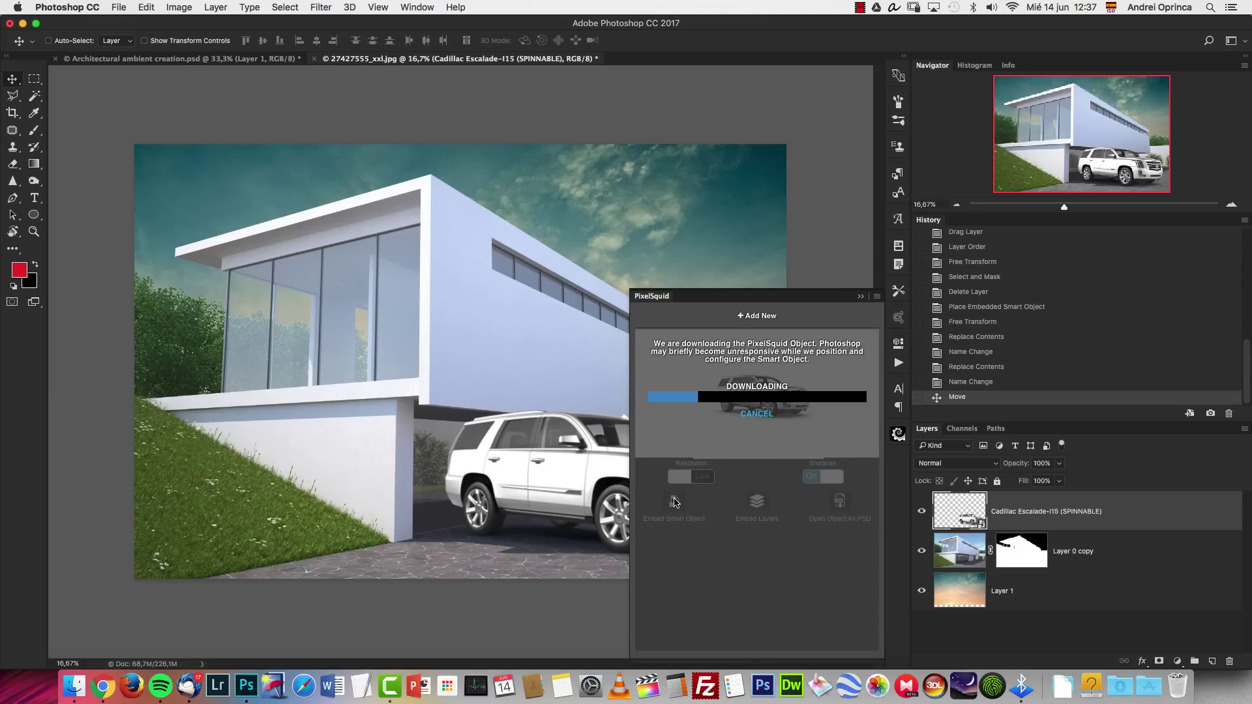
click(861, 298)
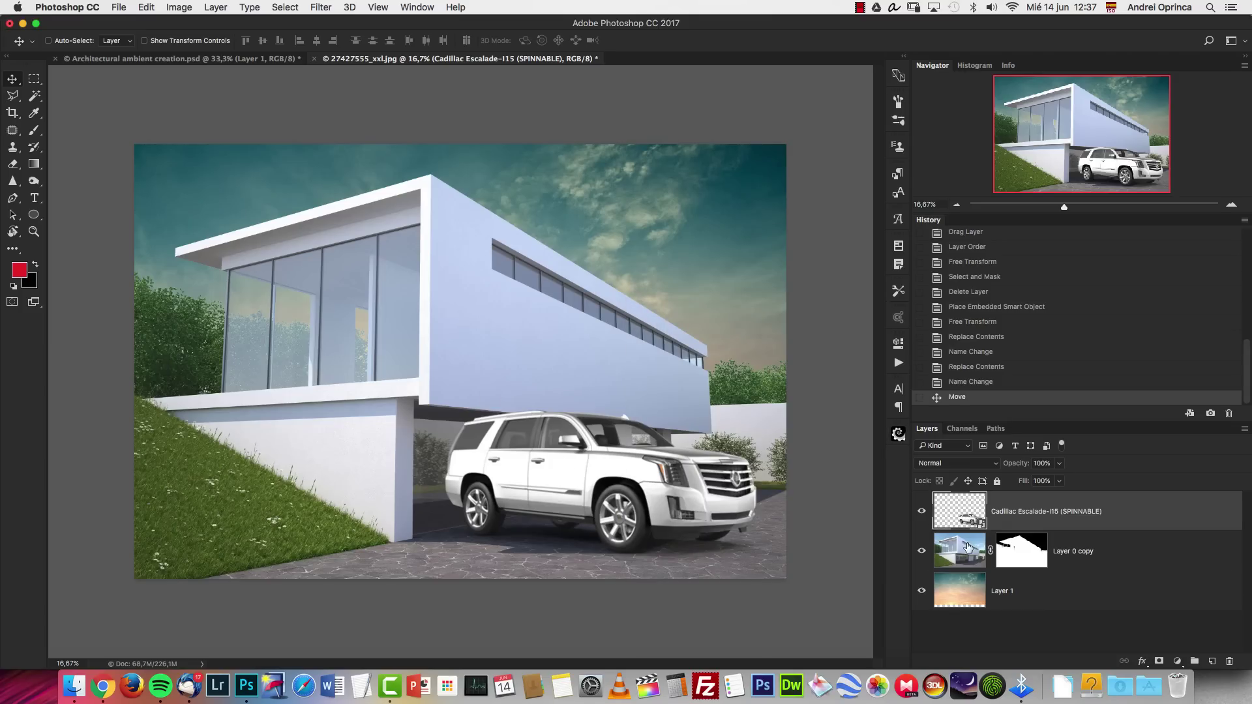
key(super+w)
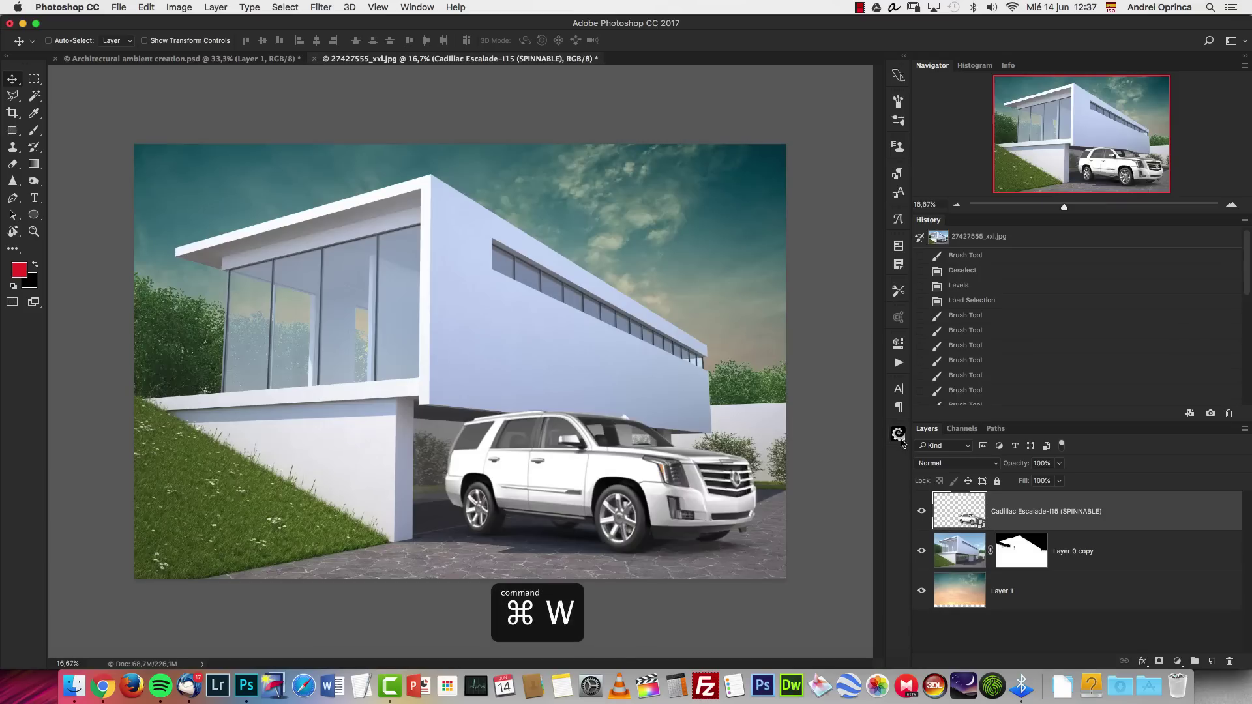
click(899, 437)
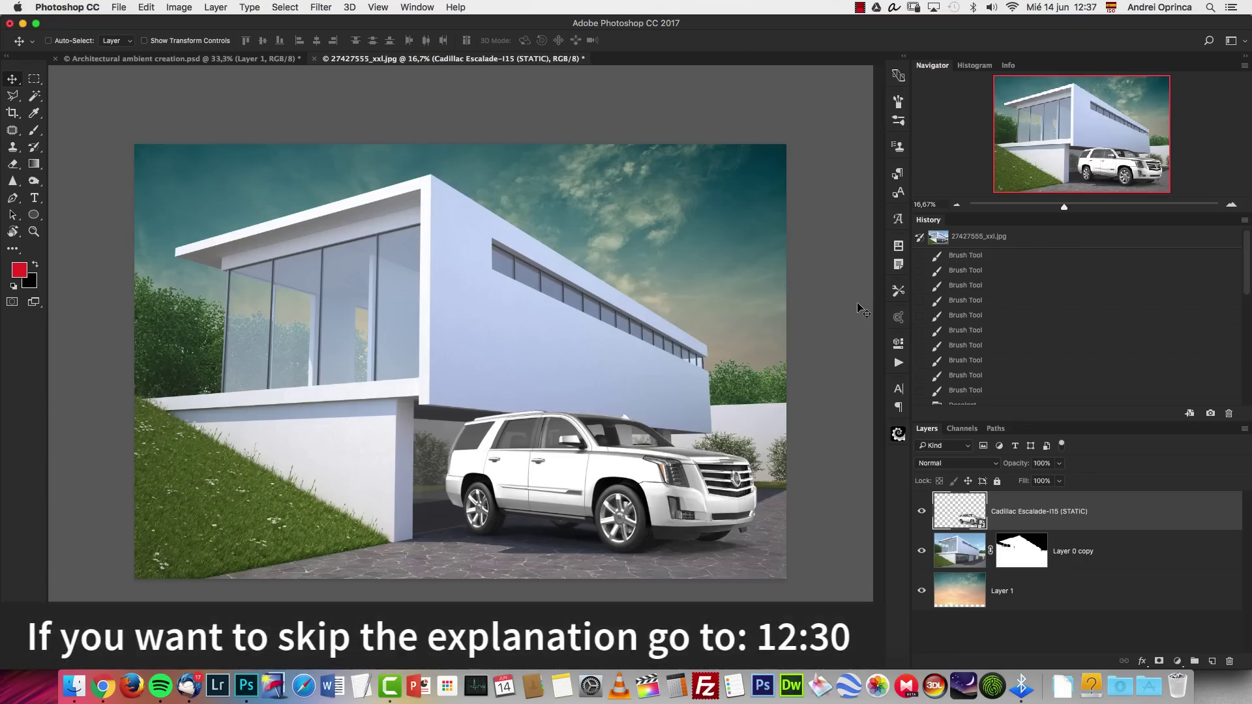
Open the car smart object's contents and look through its layer structure, leaving the Advanced group expanded.
click(1231, 205)
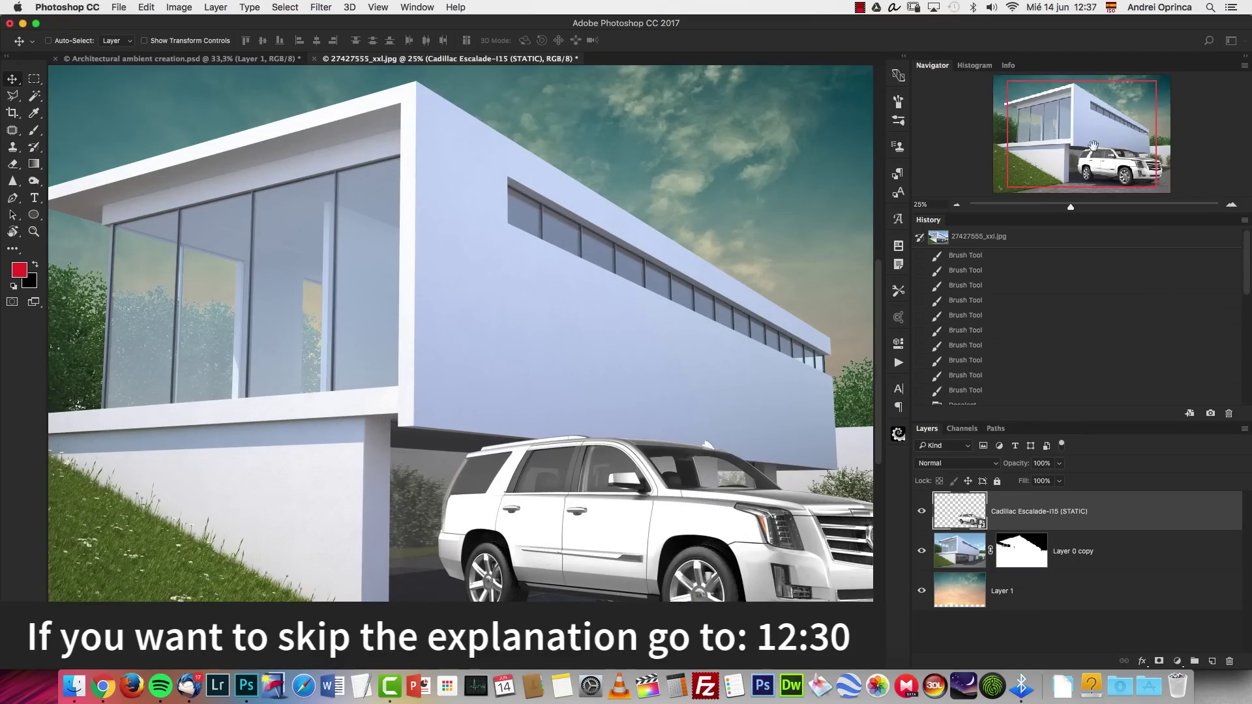
drag(1086, 129, 1122, 157)
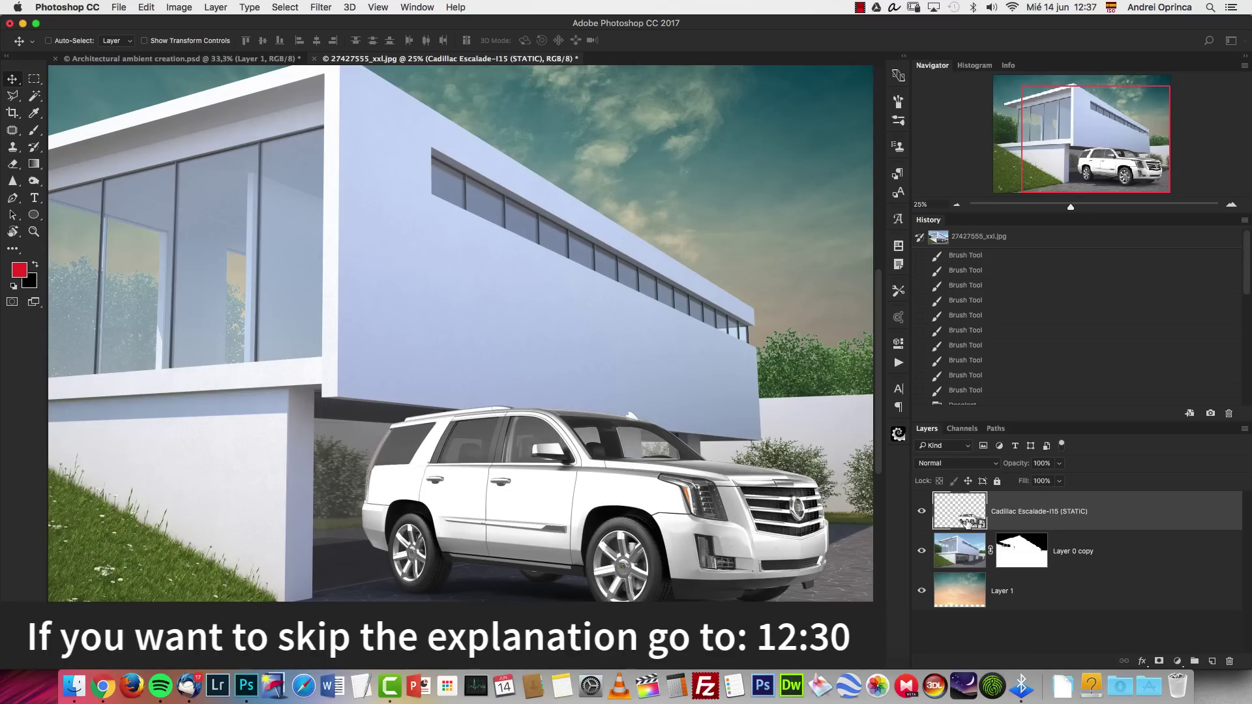
double_click(969, 520)
drag(1243, 531, 1243, 478)
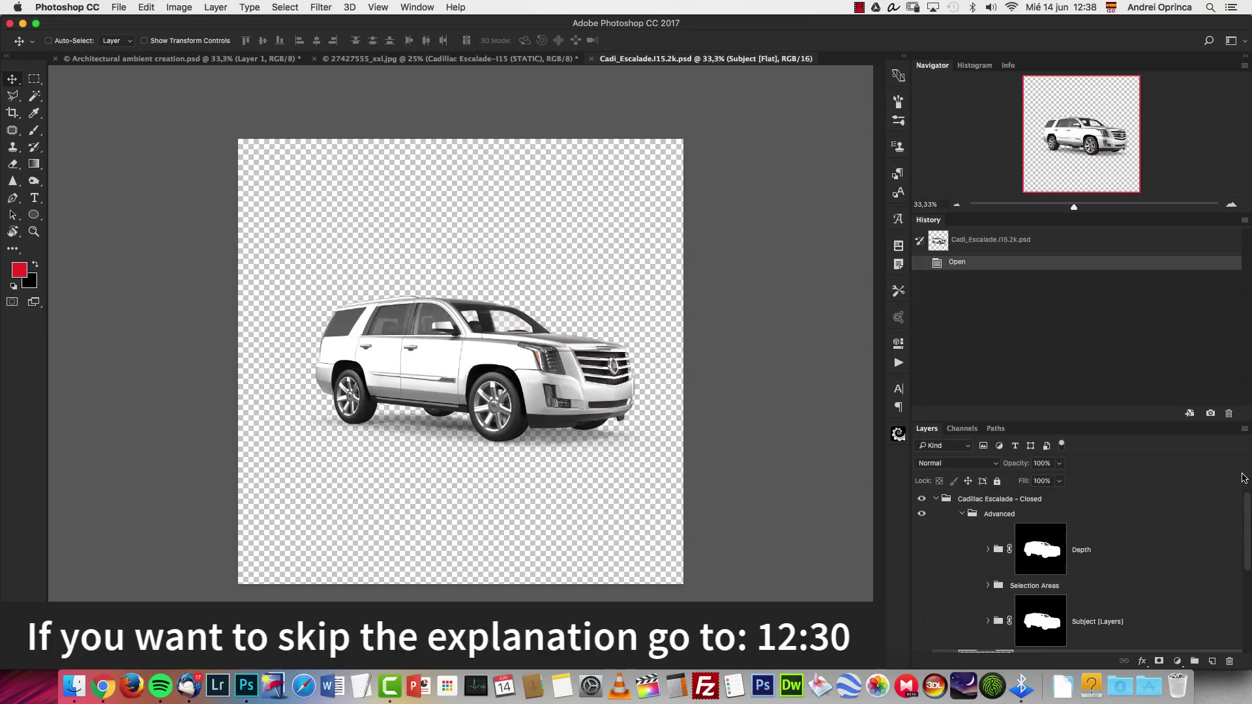
click(962, 514)
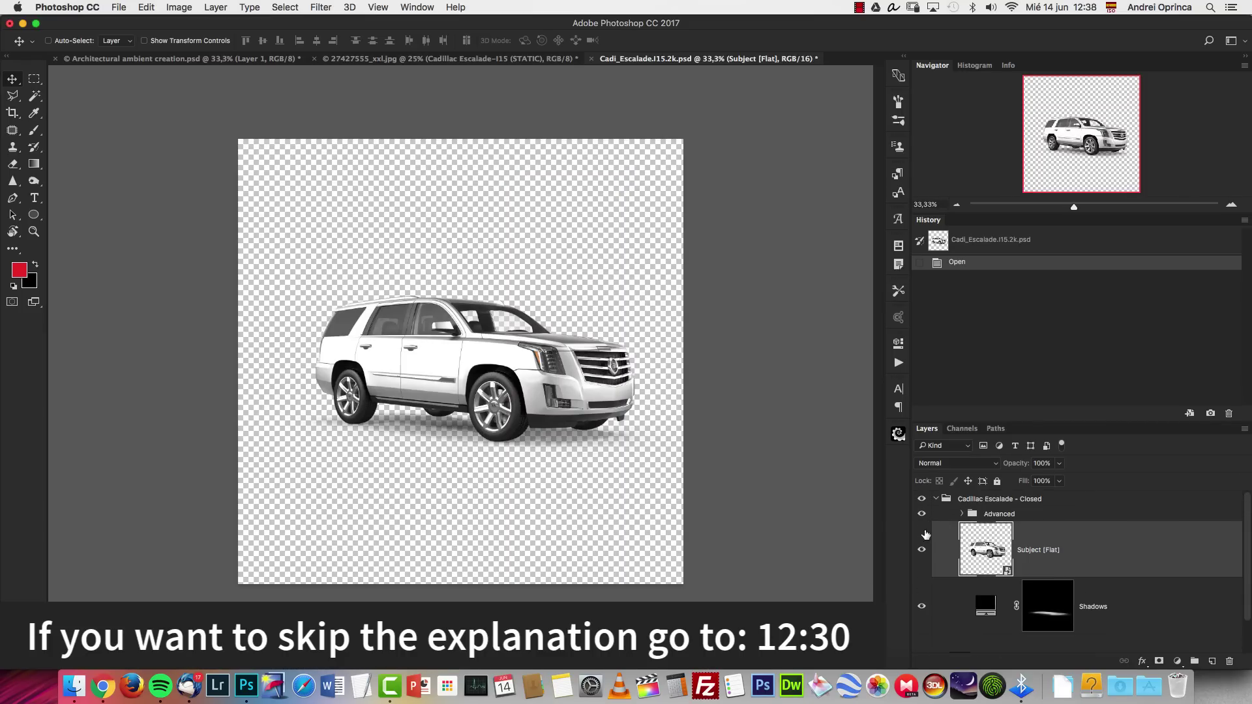
click(962, 514)
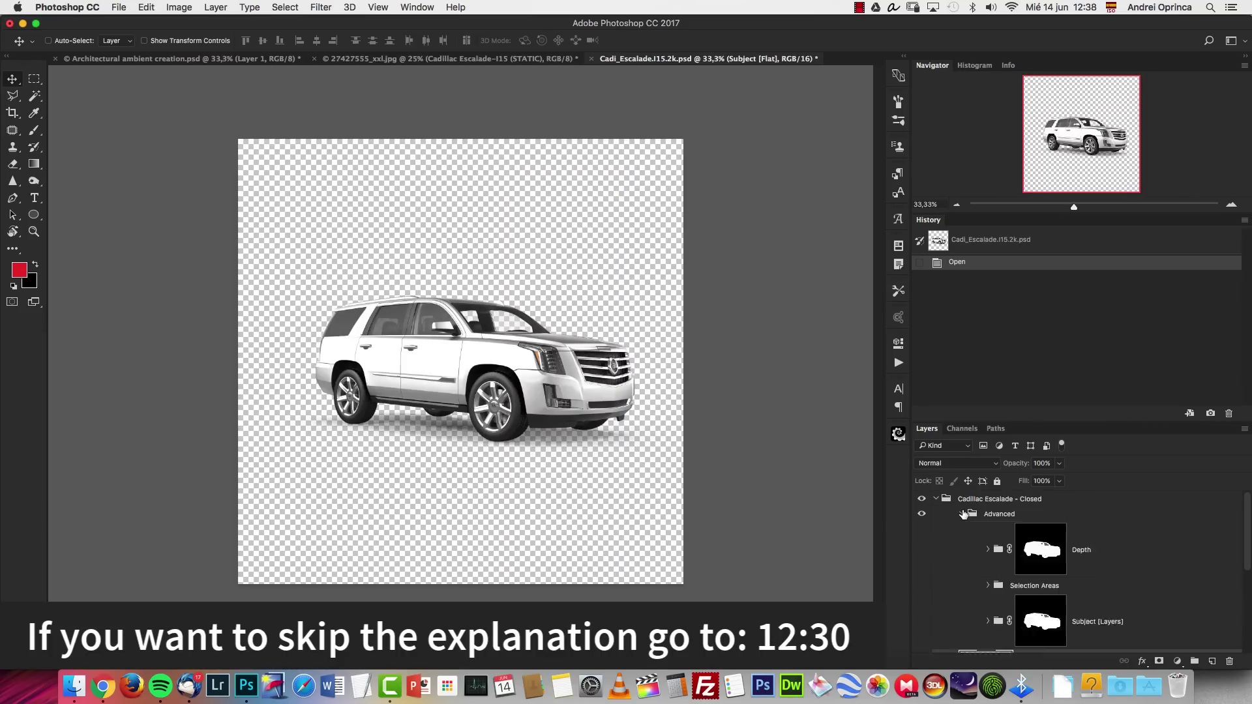
Show and expand the Depth group, and select the mask of its Atmosphere layer.
click(921, 550)
click(988, 549)
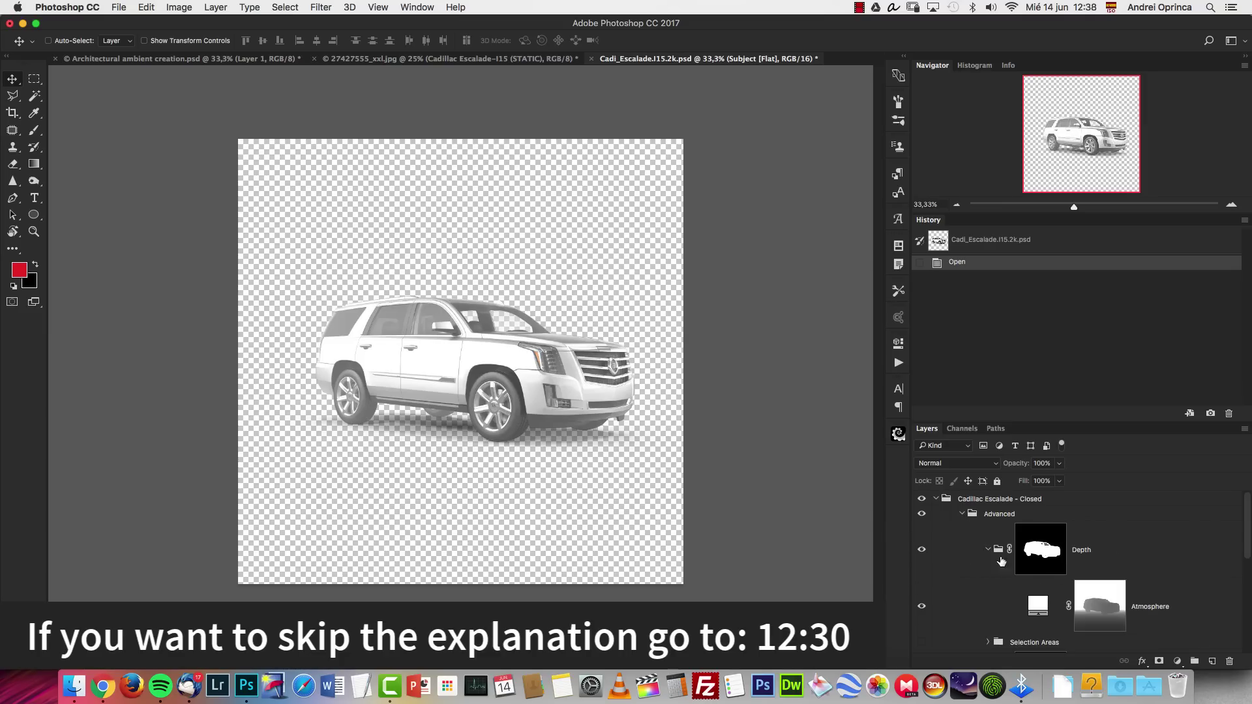
click(1087, 608)
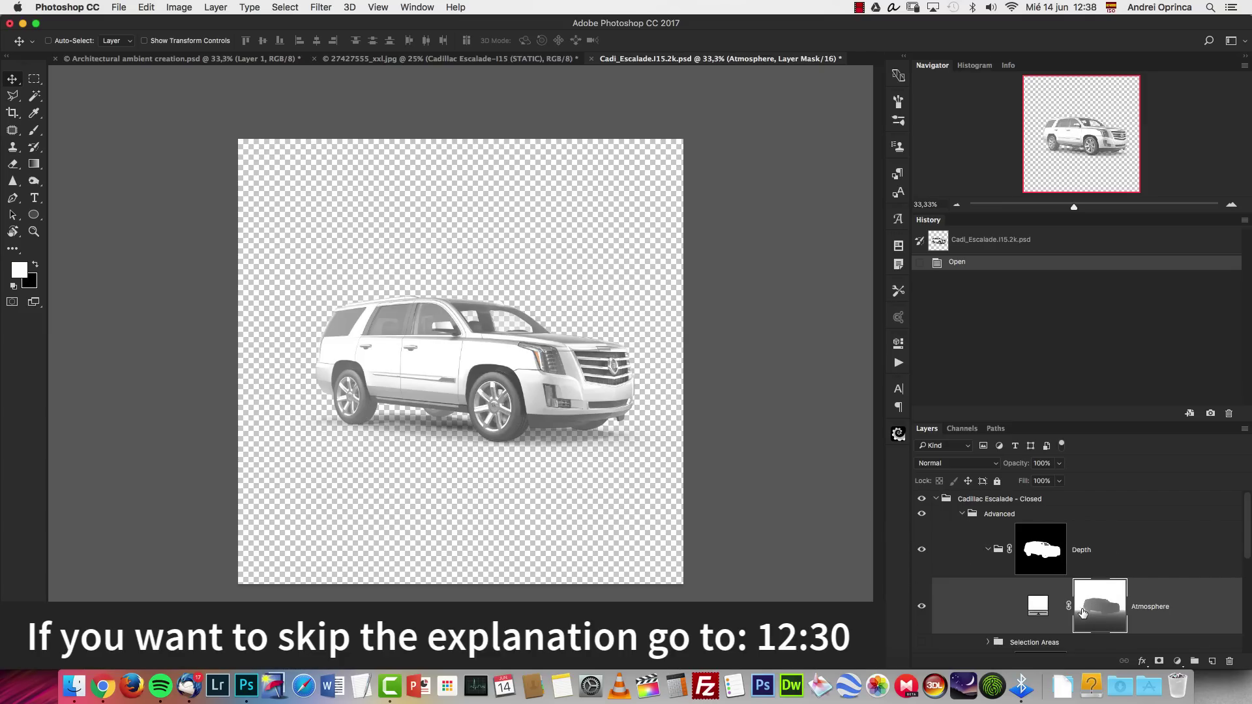
Examine the Atmosphere layer's mask by disabling and re-enabling it and viewing it alone on the canvas.
drag(1245, 522, 1244, 560)
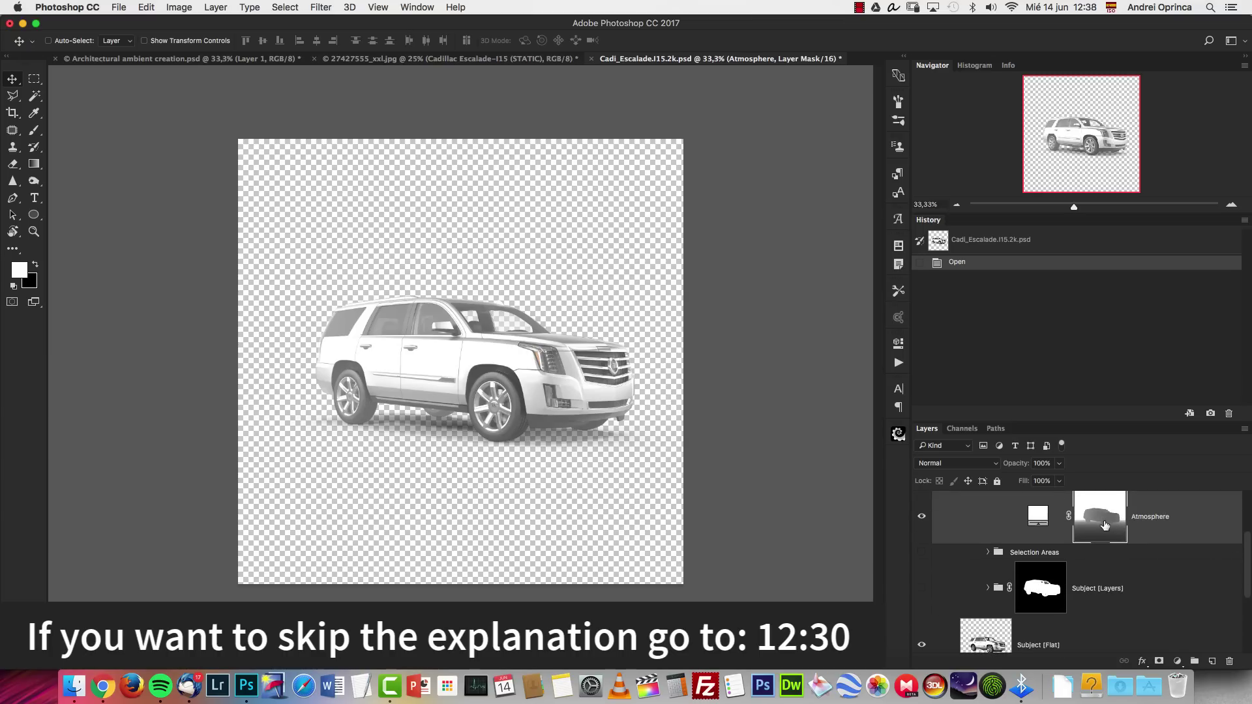
shift+click(1099, 525)
shift+click(1101, 526)
alt+click(1105, 527)
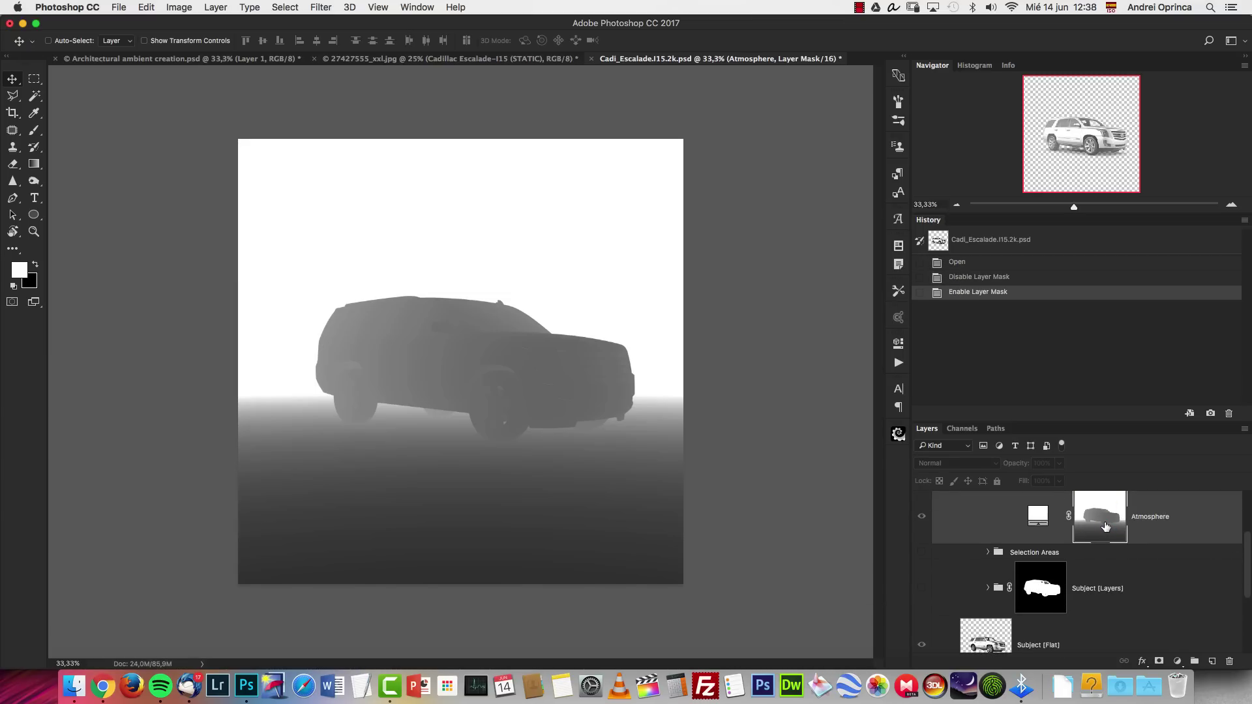
alt+click(1105, 526)
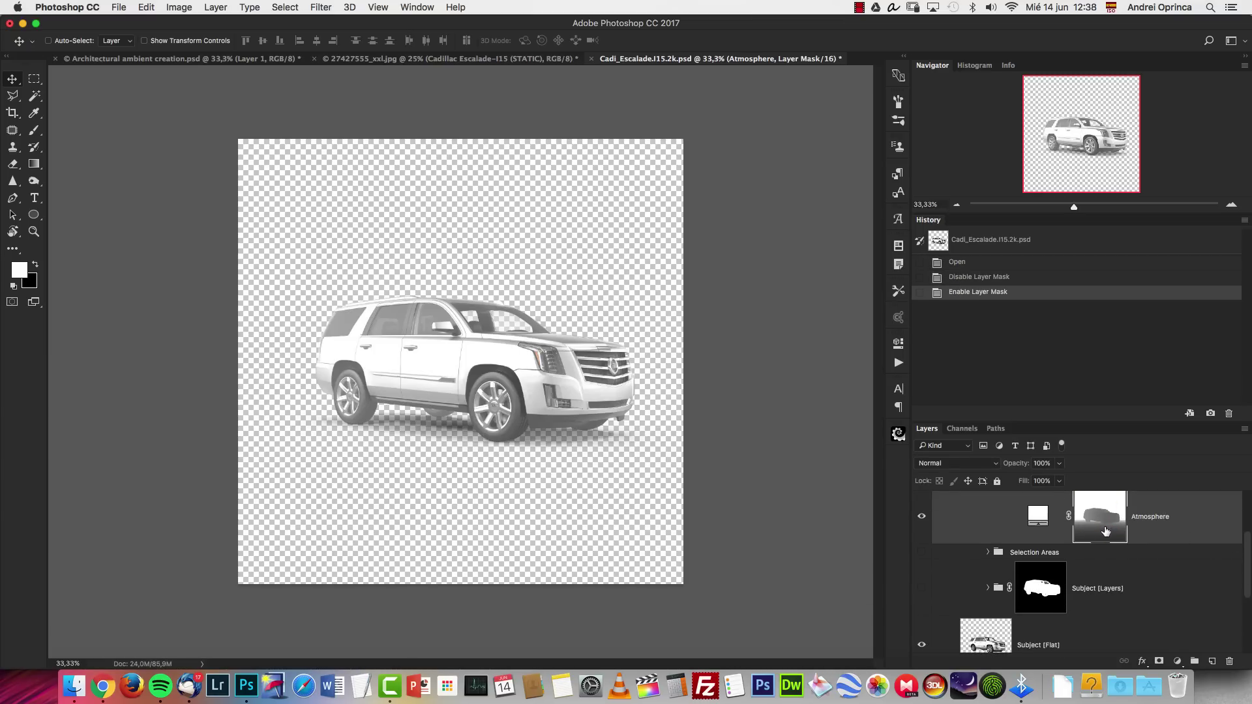
Hide the Depth group, expand the Selection Areas group and show its Select by Part layer.
click(989, 552)
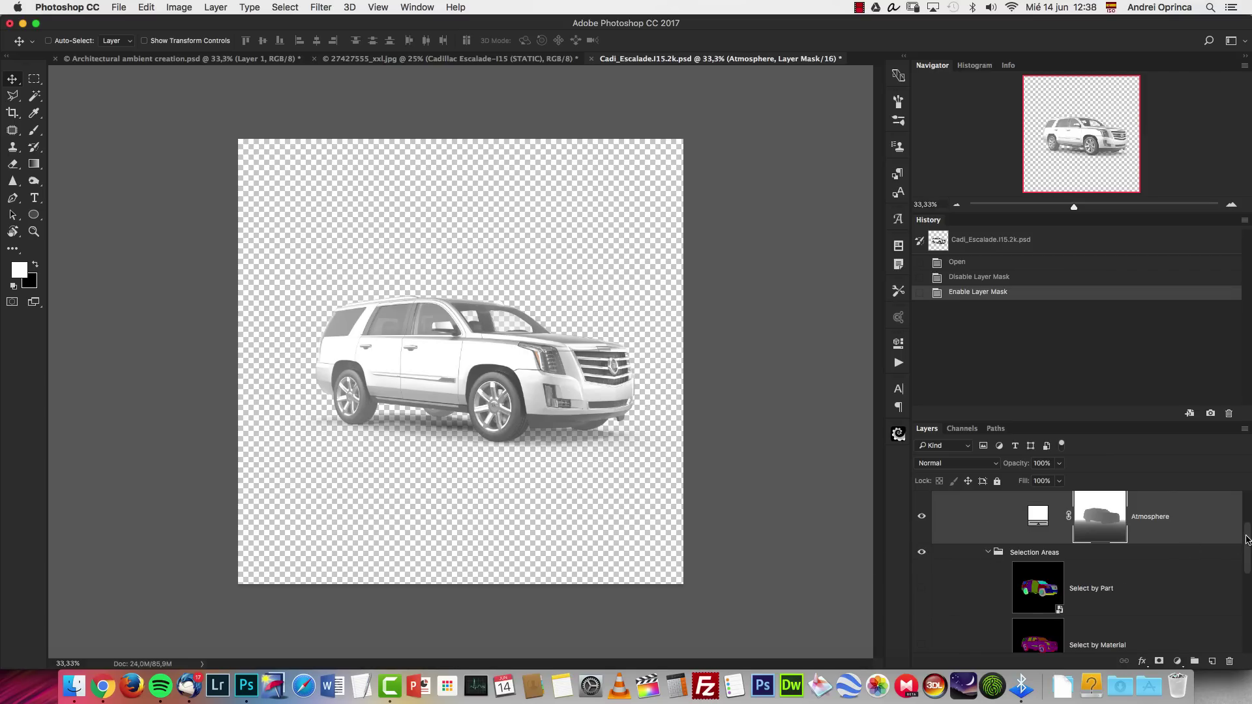
scroll(959, 524, up, 3)
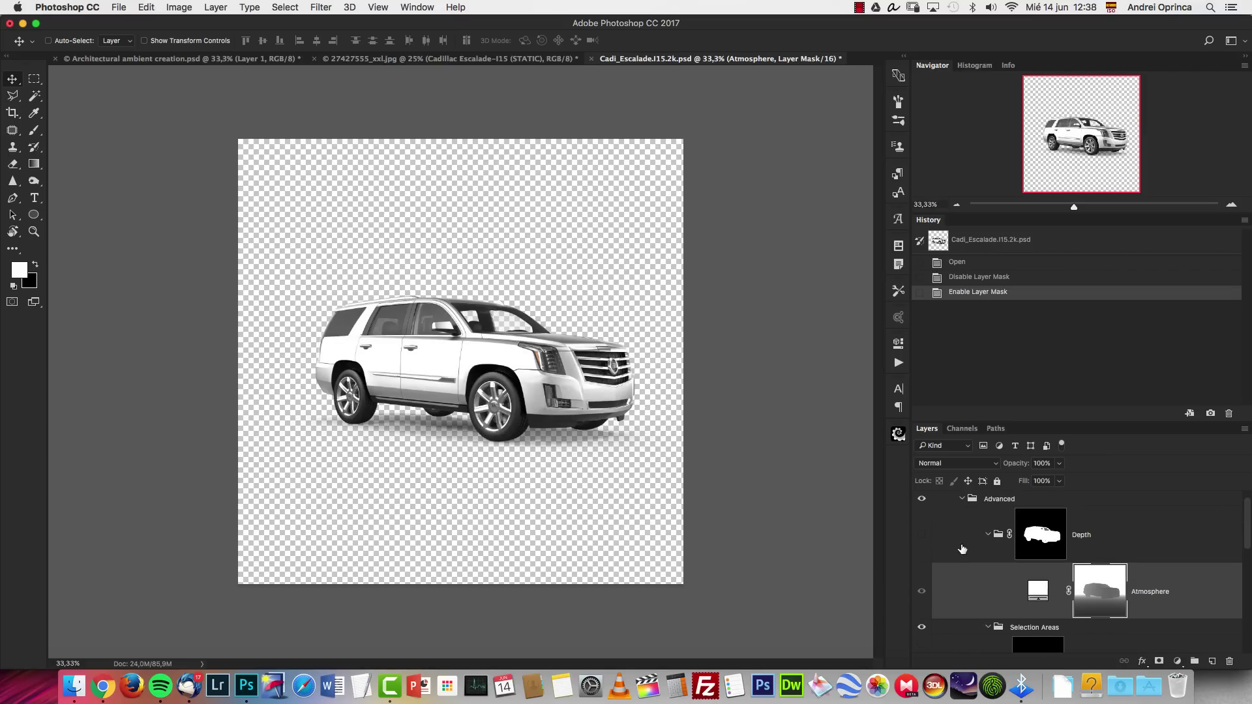
drag(1246, 526, 1245, 559)
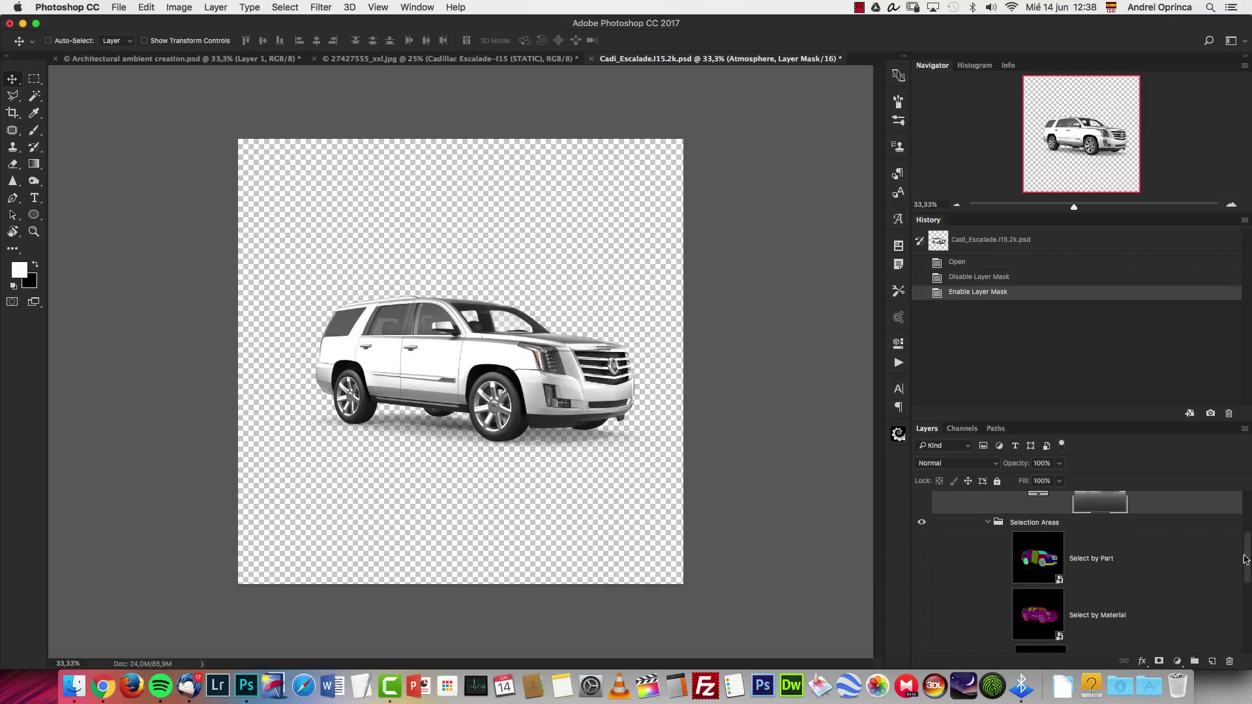
click(921, 558)
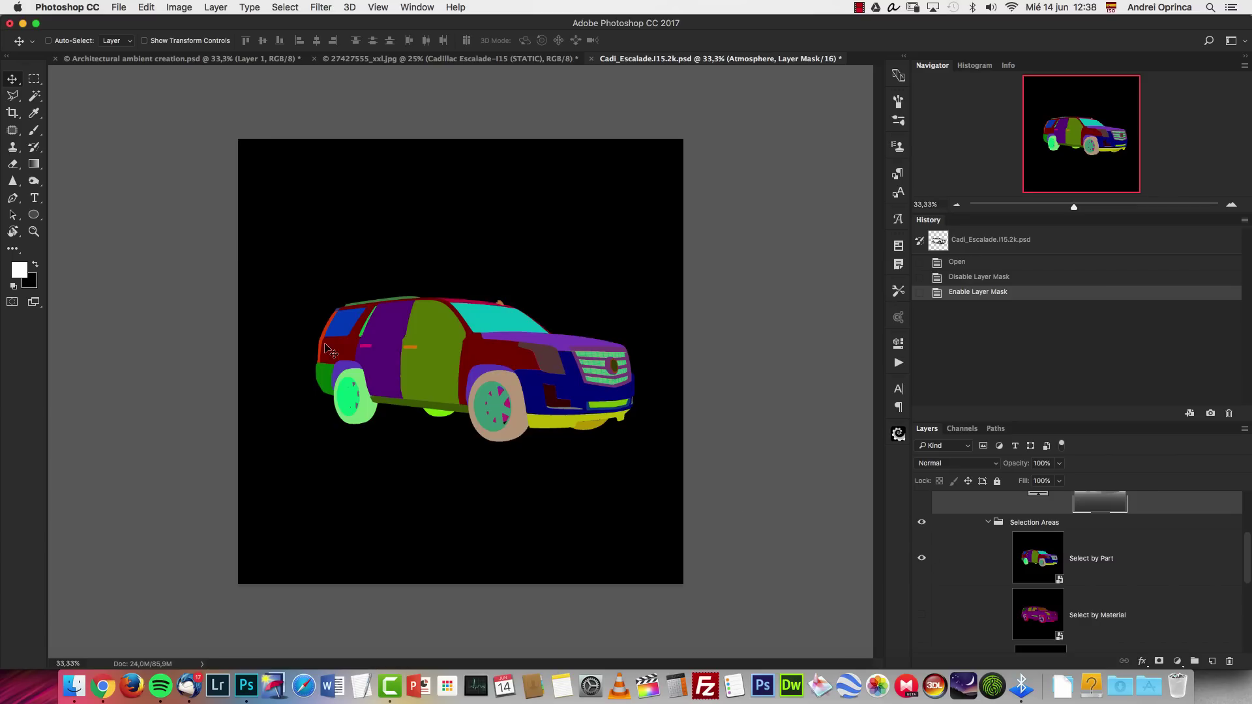
Open the Select by Part smart object, try the Magic Wand on the dark red and dark blue body parts, and close it.
click(35, 97)
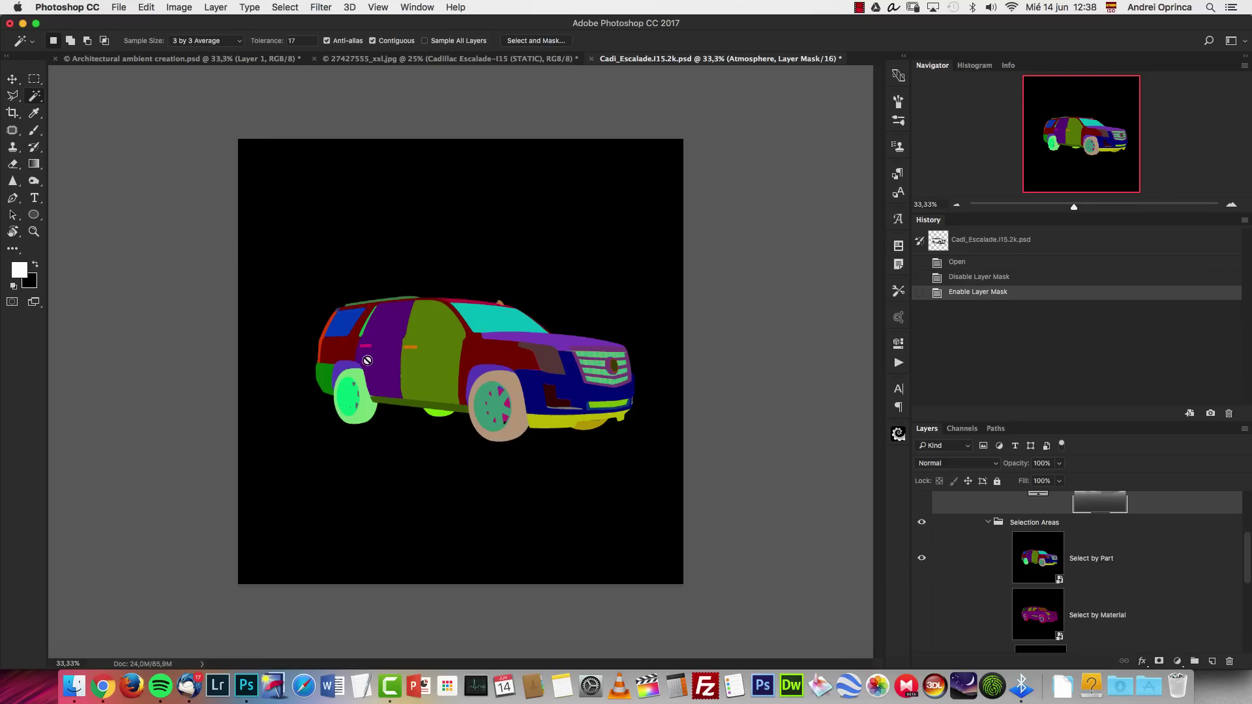
double_click(1042, 561)
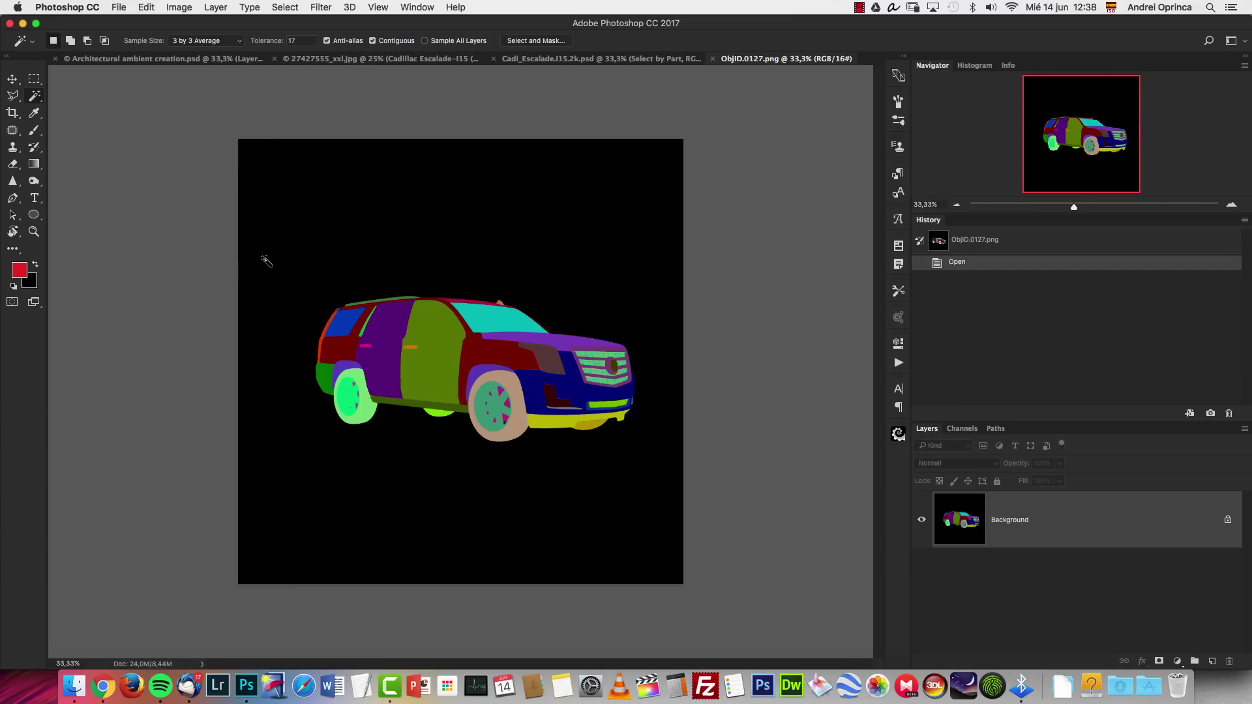
click(351, 352)
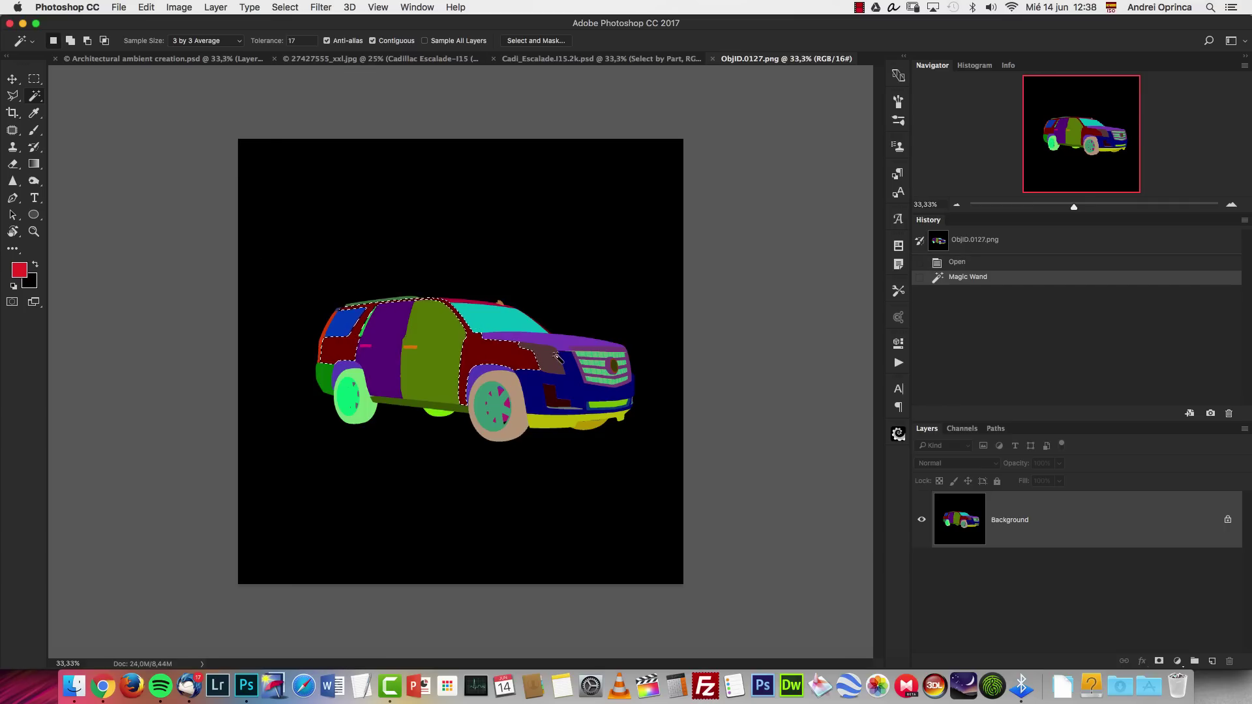
click(573, 383)
key(super+w)
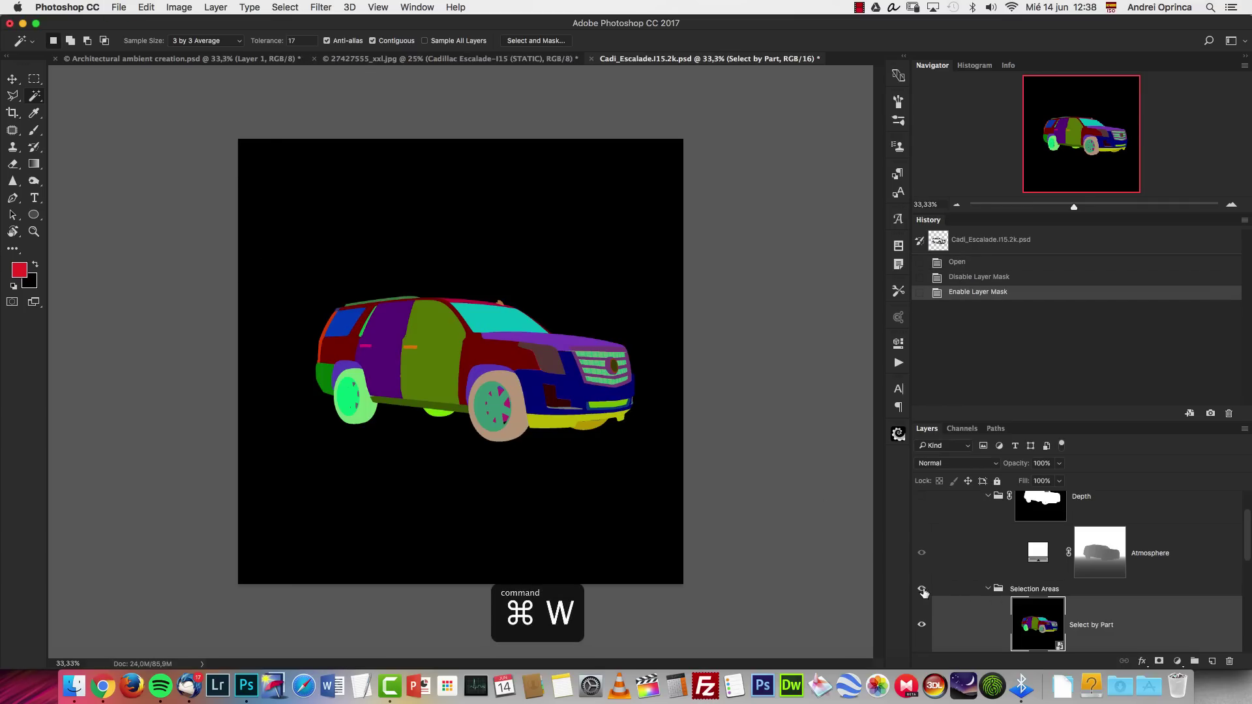
Toggle the Selection Areas group and the Select by Material layer, and show and expand the Subject [Layers] group.
click(922, 589)
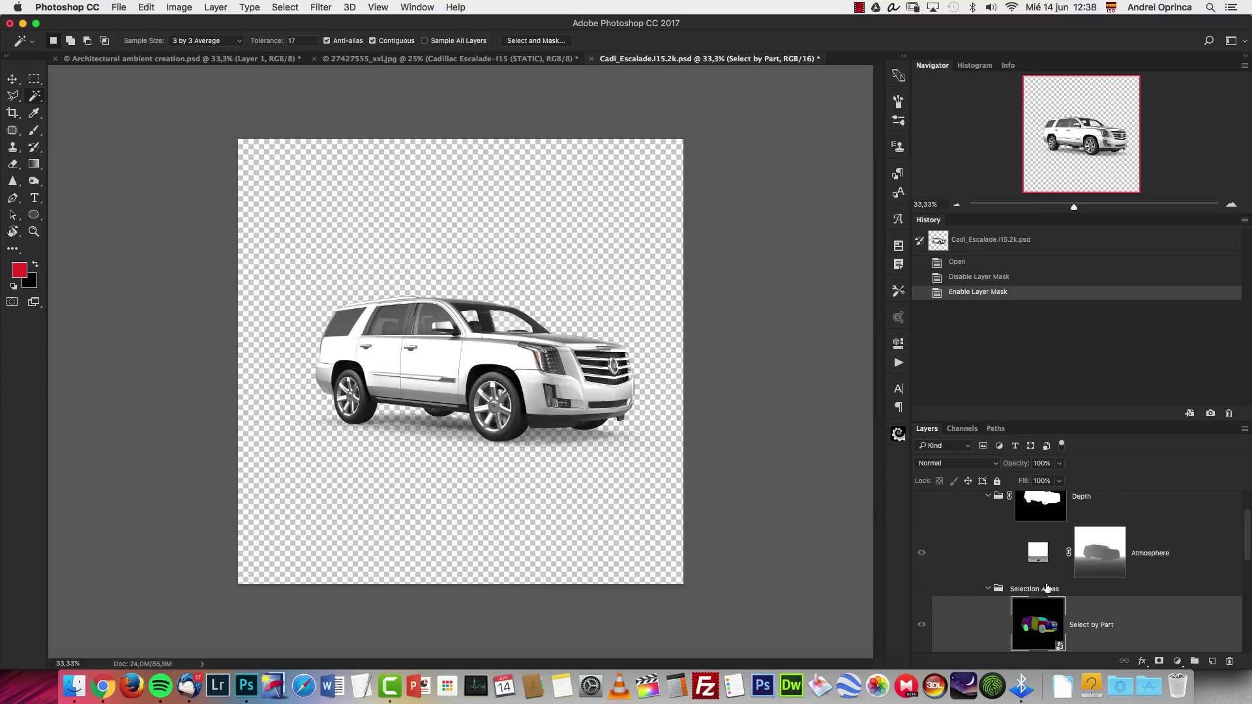
drag(1246, 531, 1243, 580)
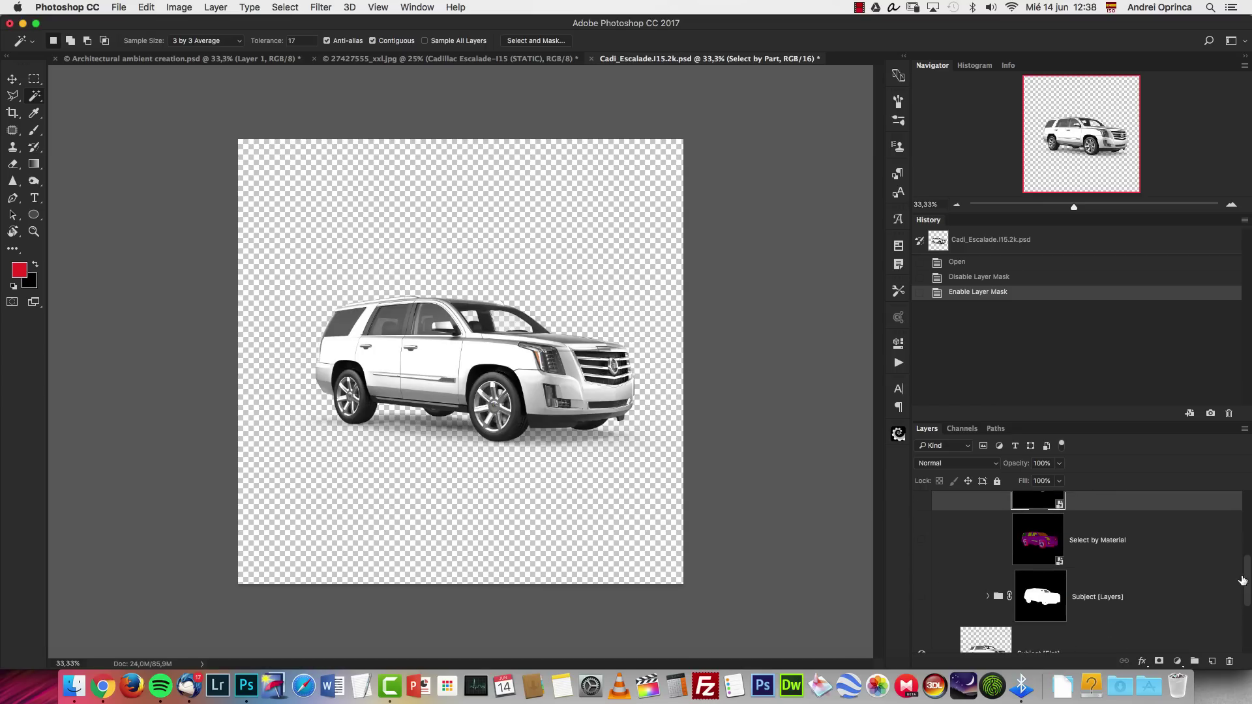
click(921, 541)
click(921, 540)
click(922, 596)
click(989, 597)
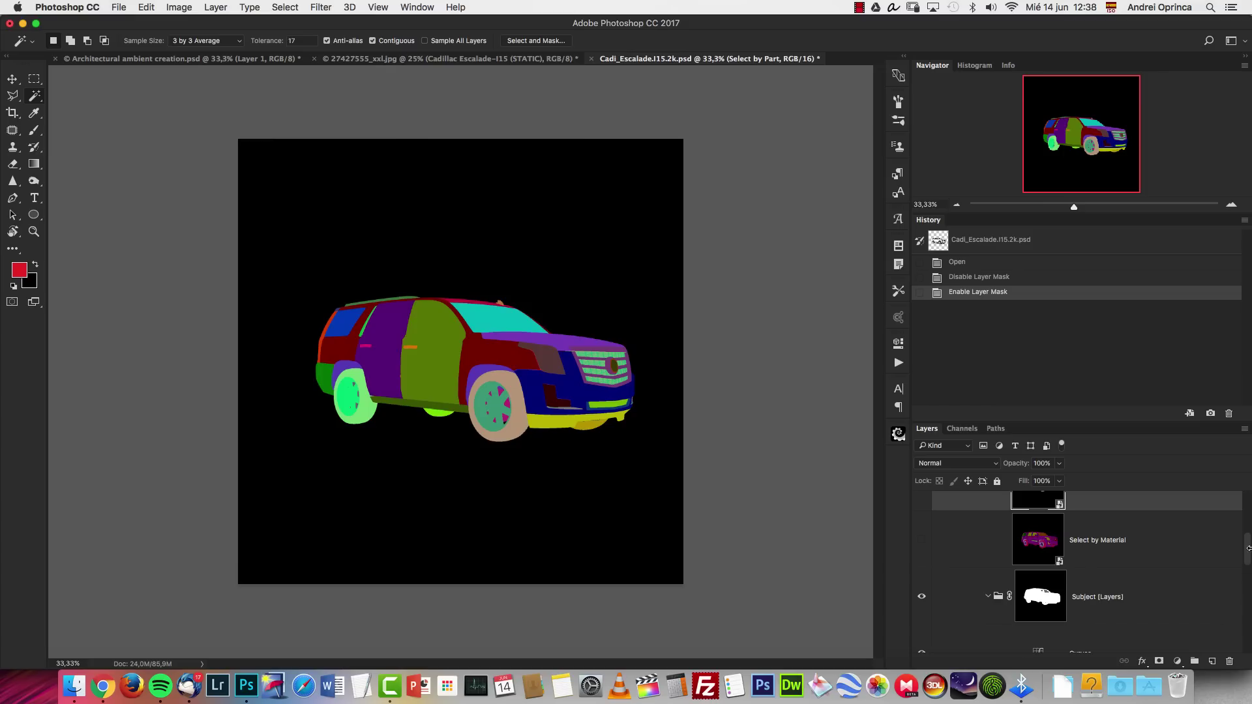
Open the Shine layer's smart object to view its image, and close it again.
drag(1247, 548, 1247, 585)
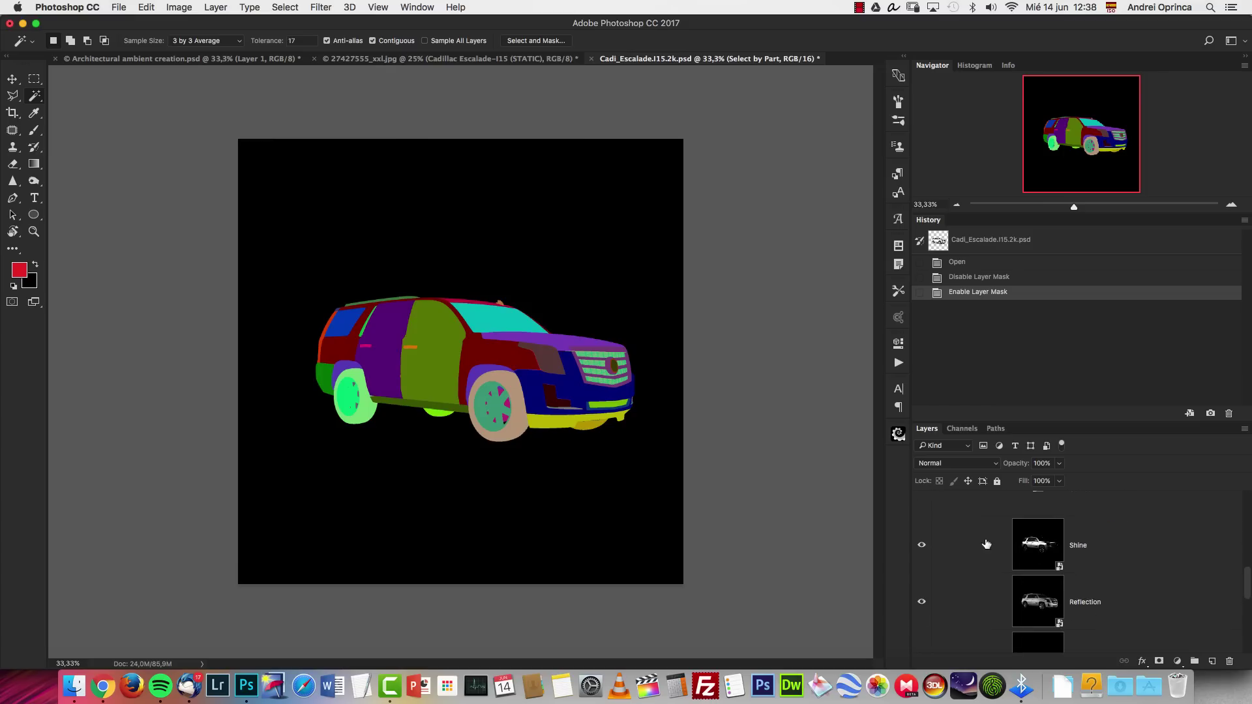
double_click(1037, 545)
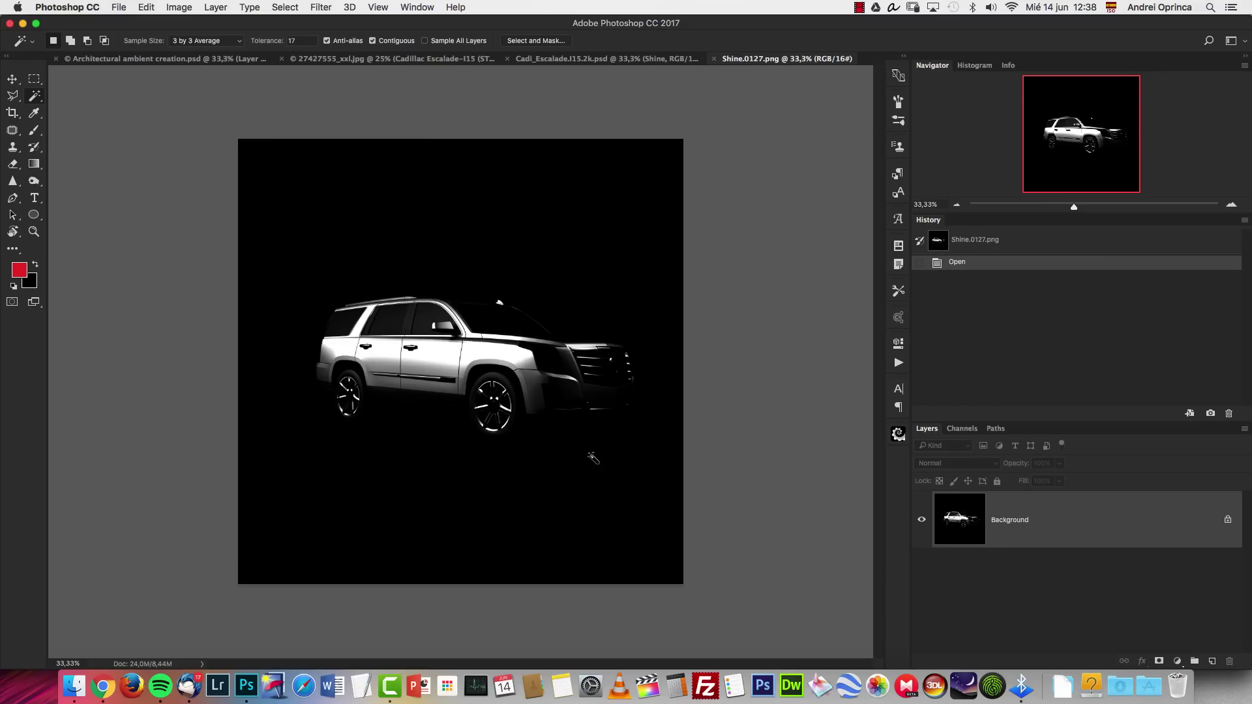
key(super+w)
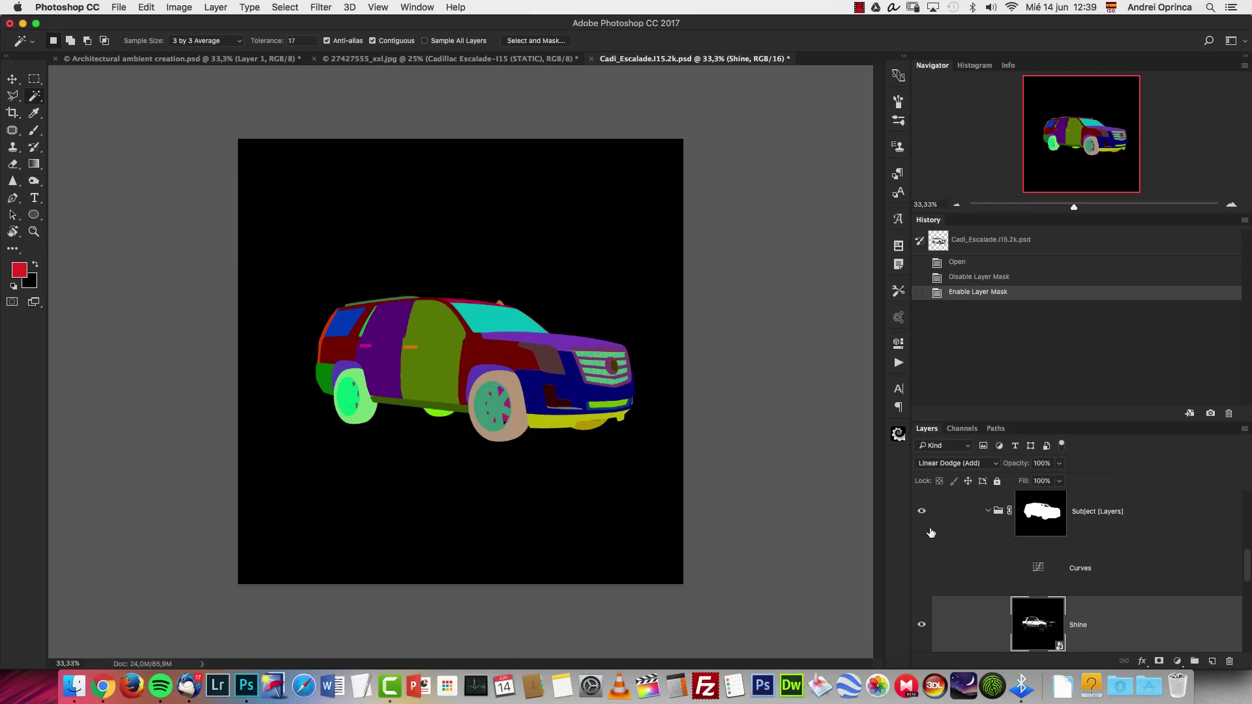
Hide the Select by Part layer and compare the car with and without the Shine layer, leaving Shine hidden.
scroll(1239, 541, up, 4)
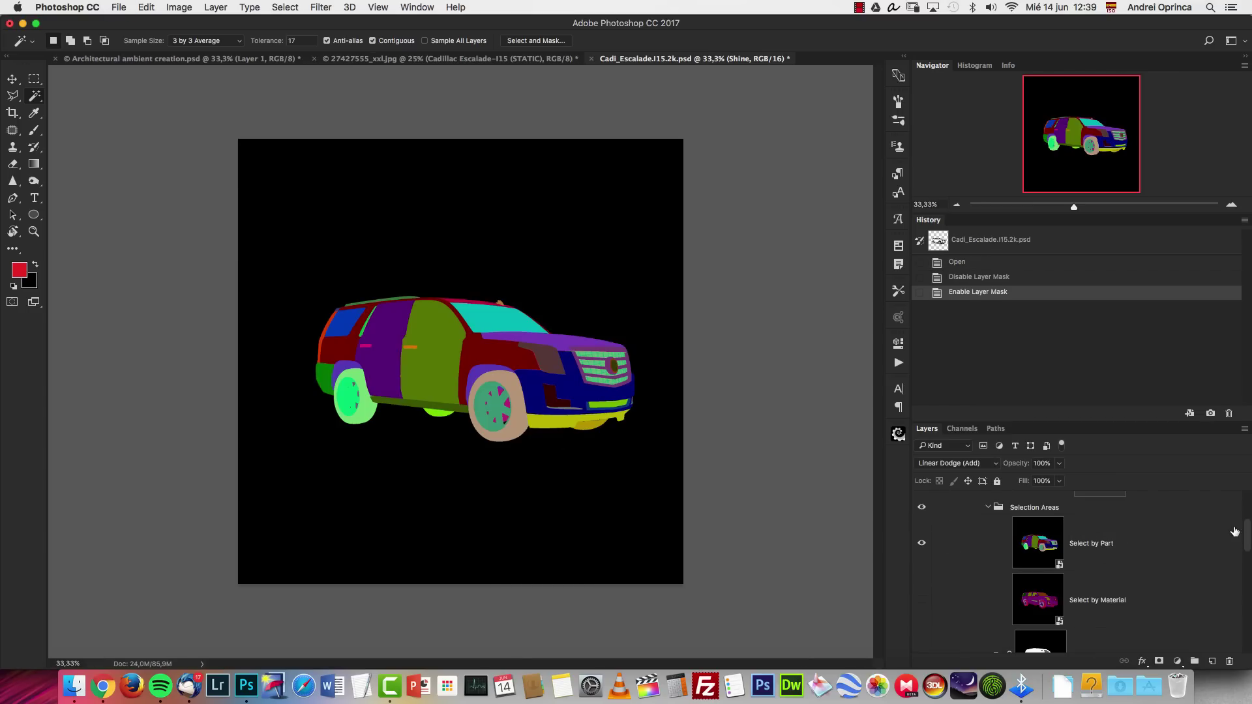
click(921, 545)
scroll(1250, 550, down, 5)
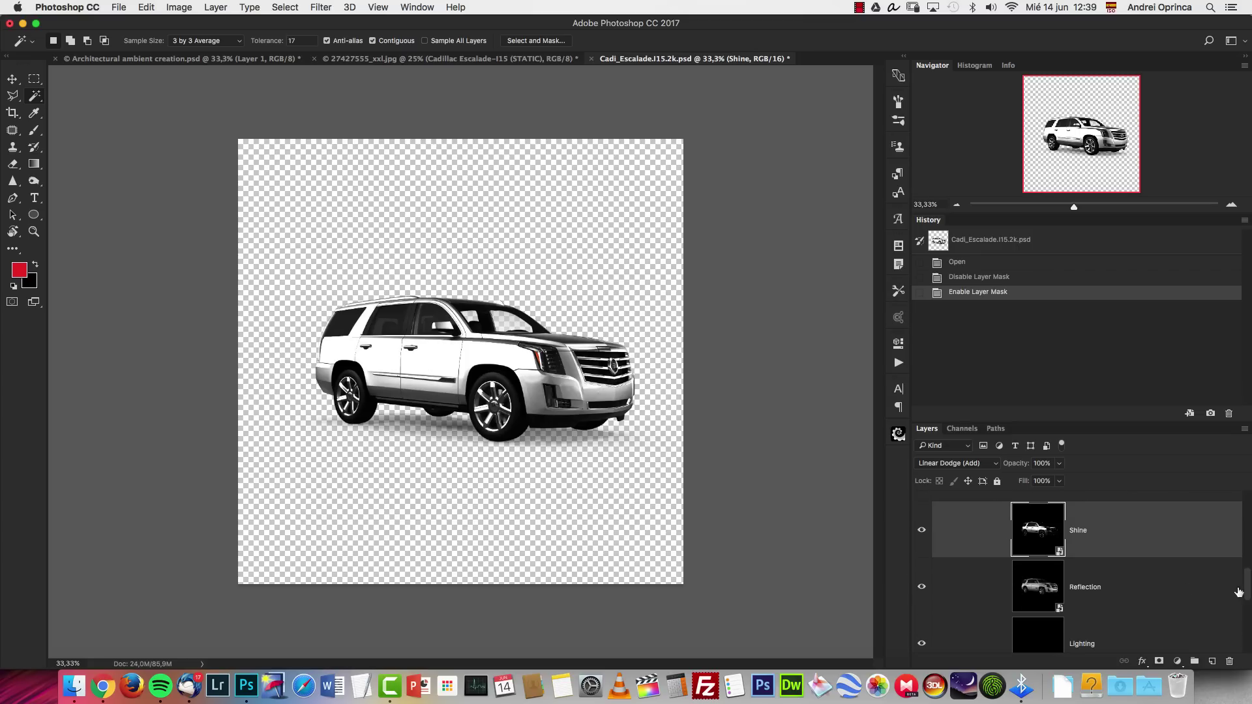
click(922, 529)
click(921, 529)
click(922, 529)
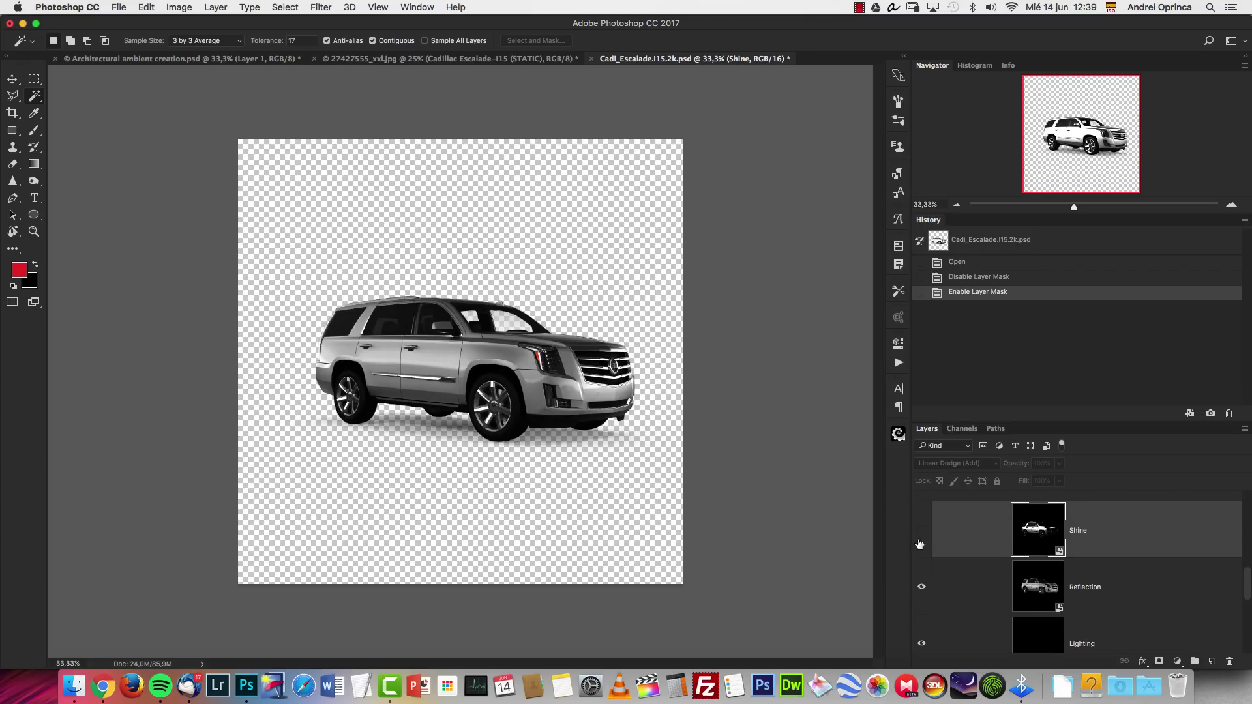
Switch the Reflection and Lighting layers off and on to compare their effect on the car.
click(922, 589)
click(922, 588)
drag(1248, 582, 1244, 599)
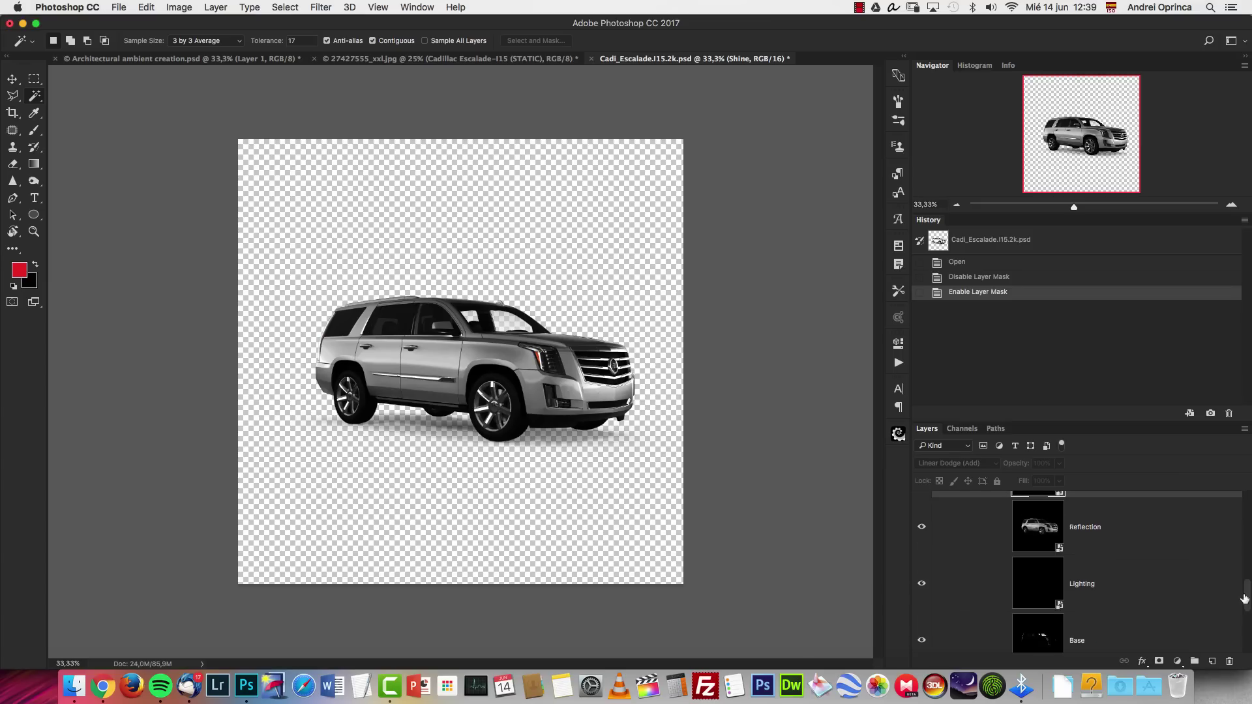
click(921, 586)
click(921, 586)
click(921, 586)
click(921, 586)
Hide the Reflection layer and check what the Lighting and Base layers contribute to the car.
click(922, 526)
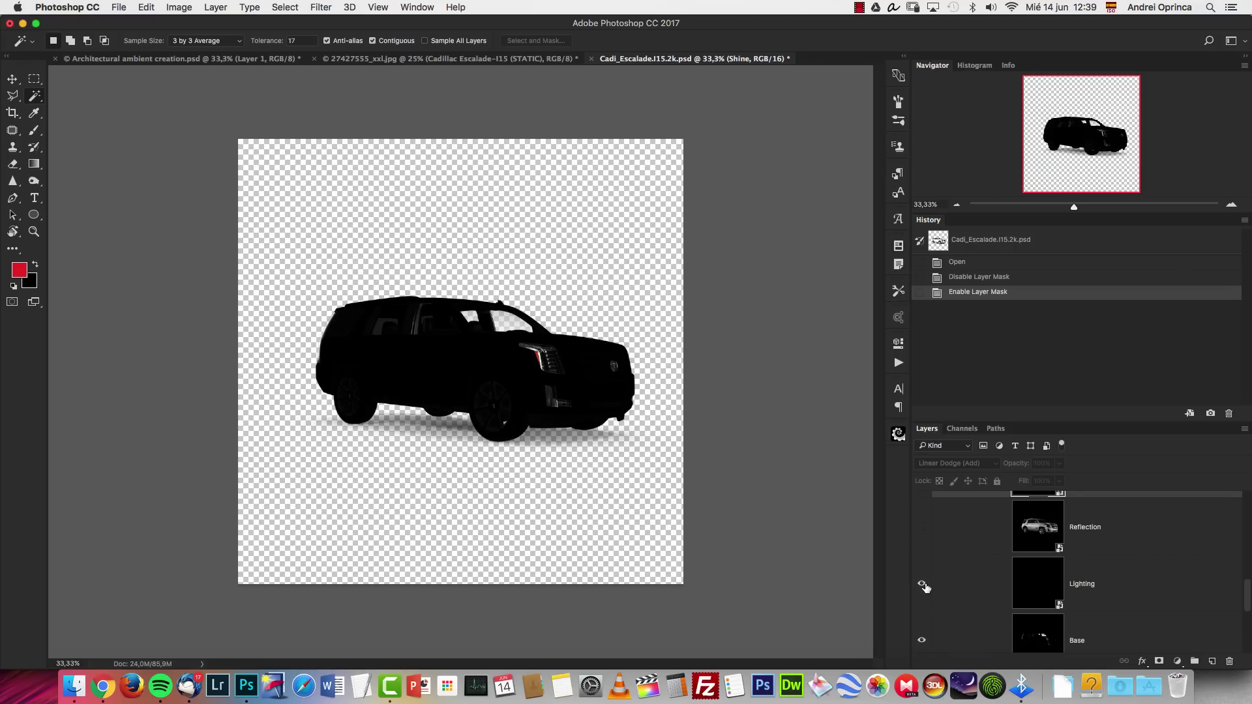
click(921, 586)
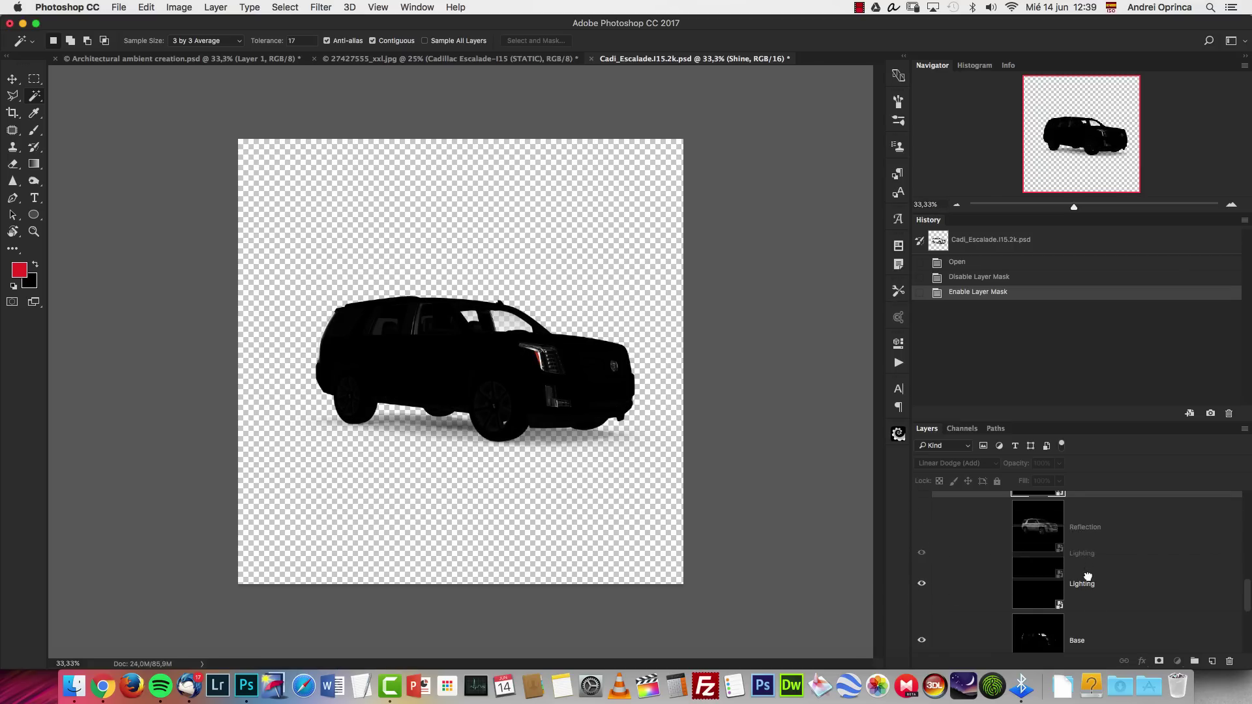
click(931, 606)
click(922, 639)
click(921, 641)
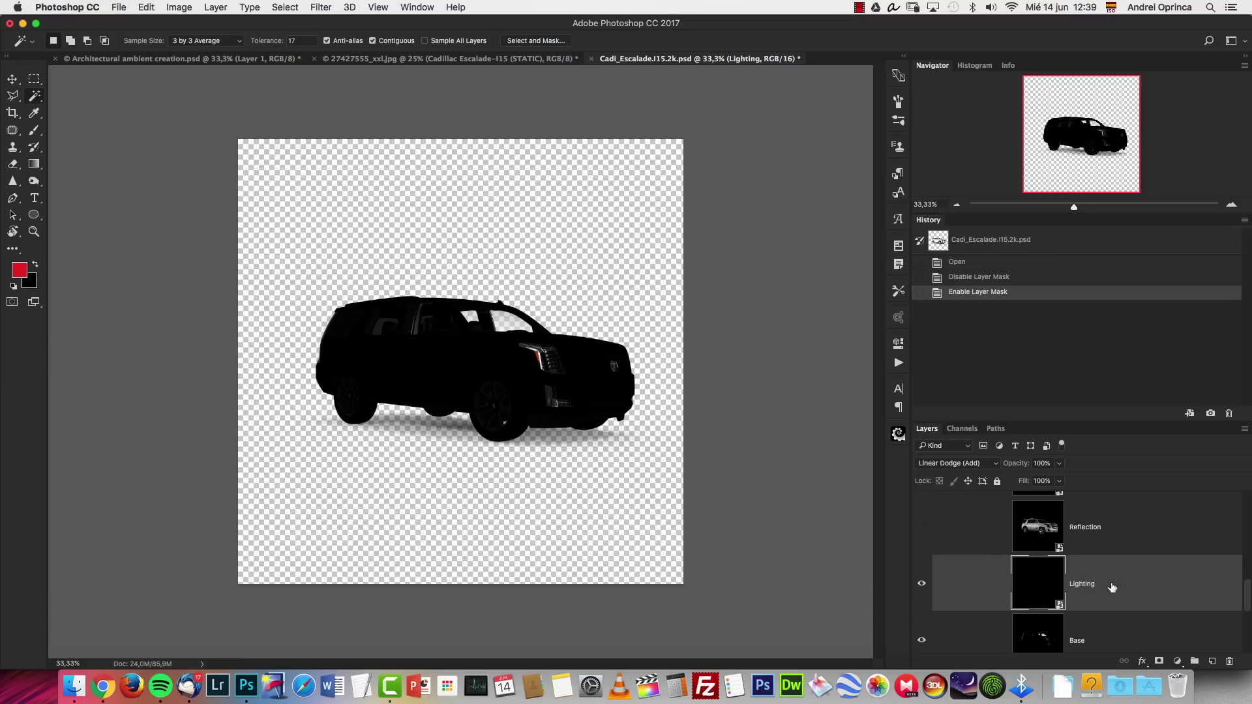
Check the Shadows layer's mask and effect, and close the car smart object without saving changes.
drag(1245, 594, 1247, 629)
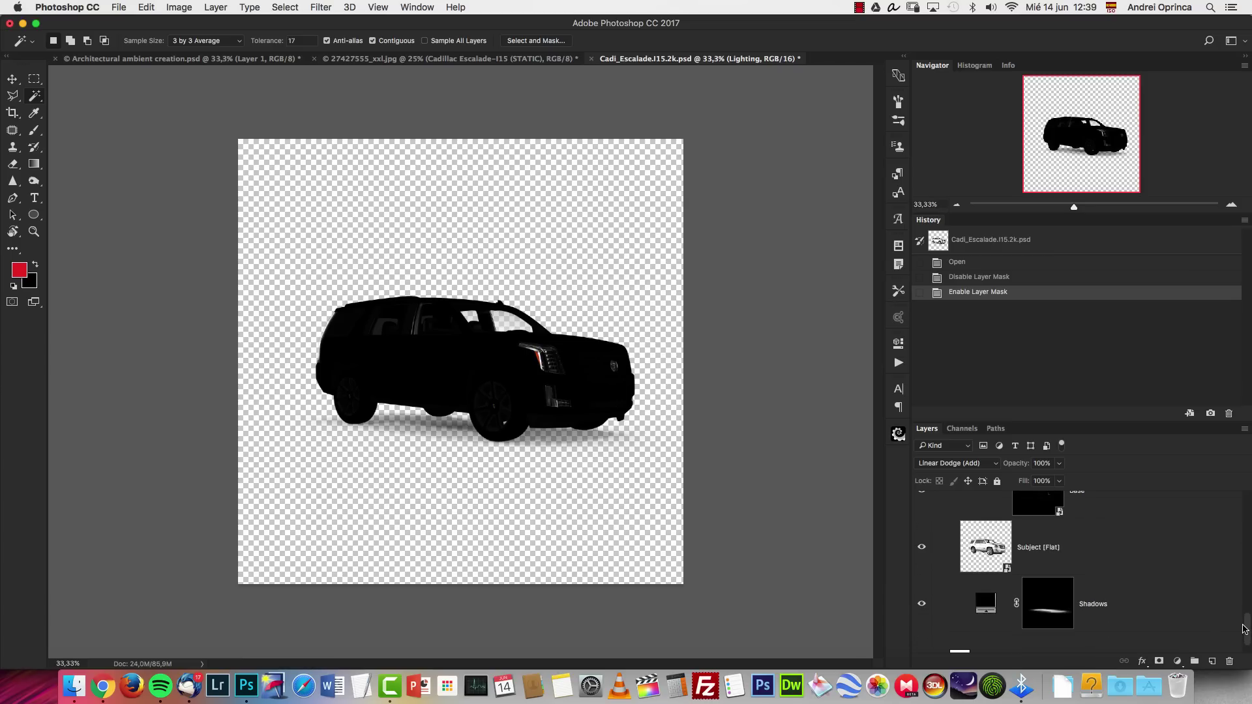
click(1046, 610)
click(921, 601)
click(921, 601)
key(super+w)
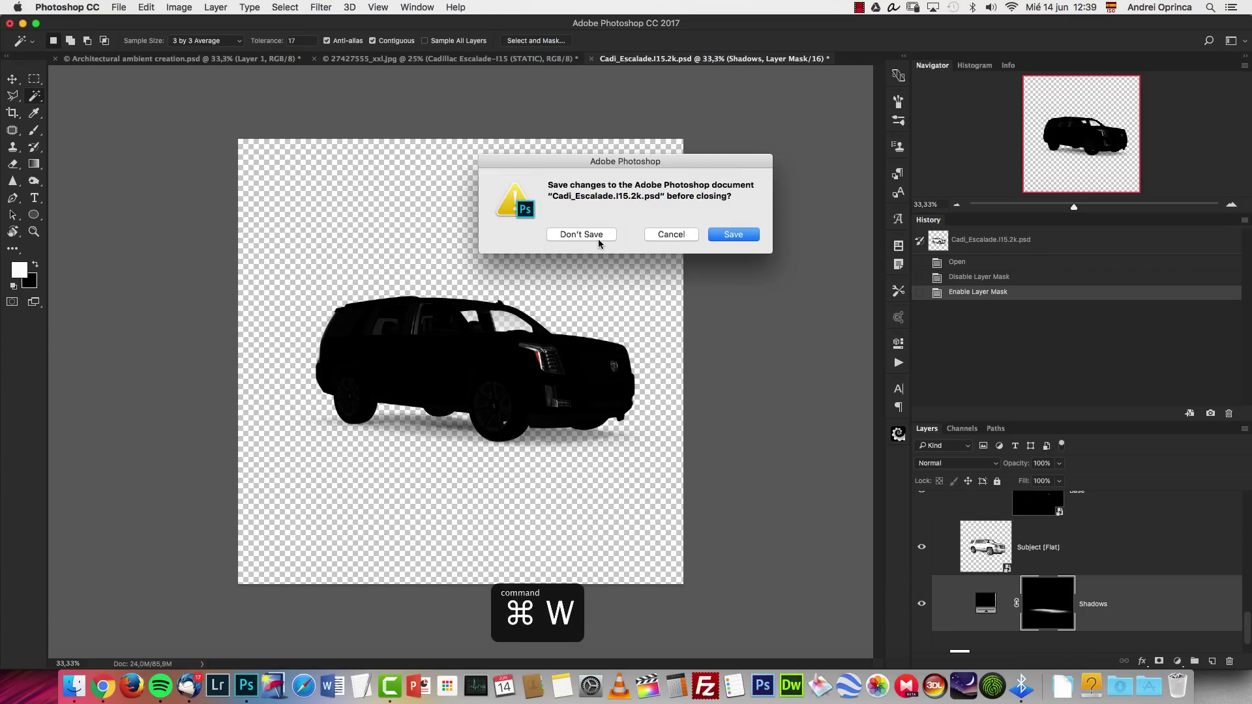
click(598, 236)
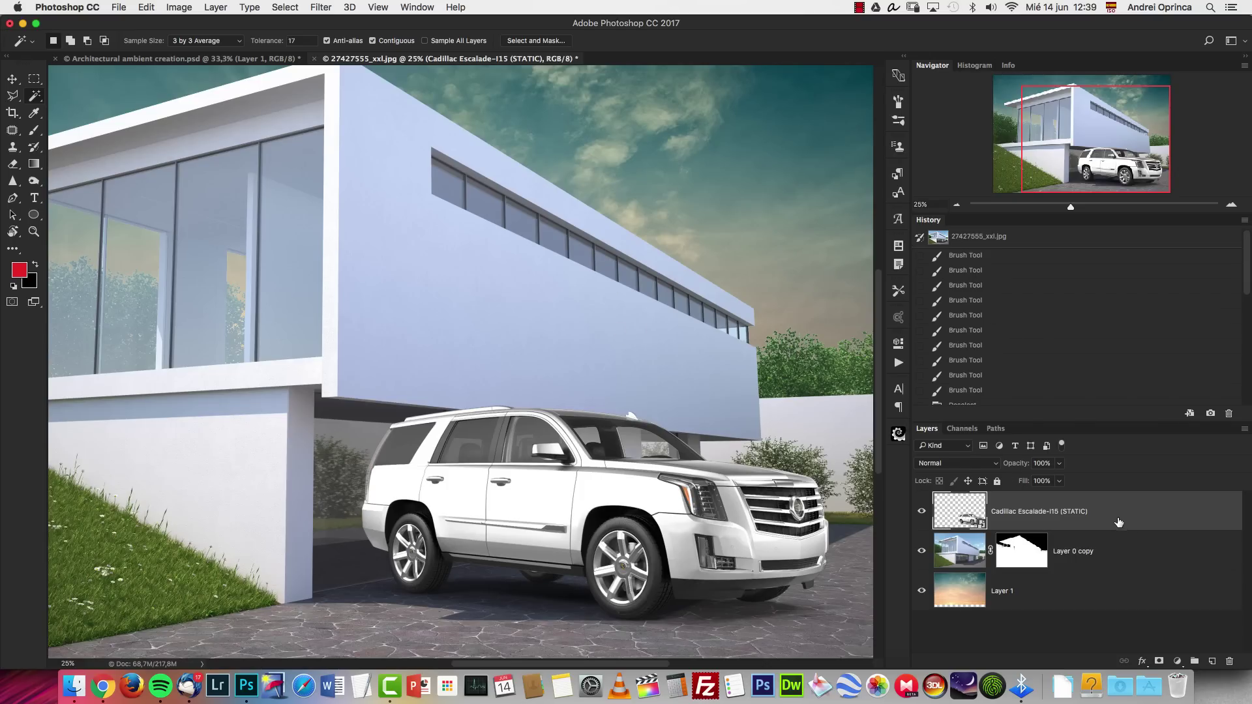
Scale the Cadillac Escalade layer down to 166,26% and reposition it on the paving beneath the house overhang.
key(super+t)
drag(252, 182, 330, 250)
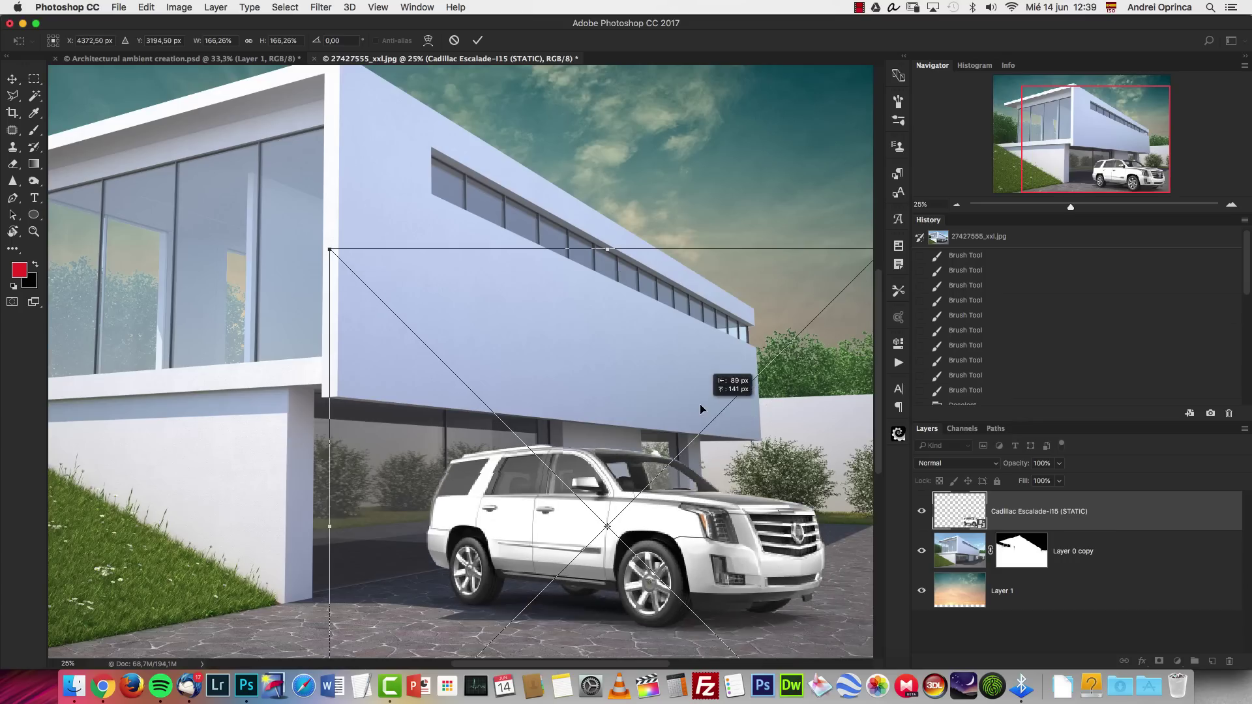
drag(701, 409, 699, 407)
click(957, 205)
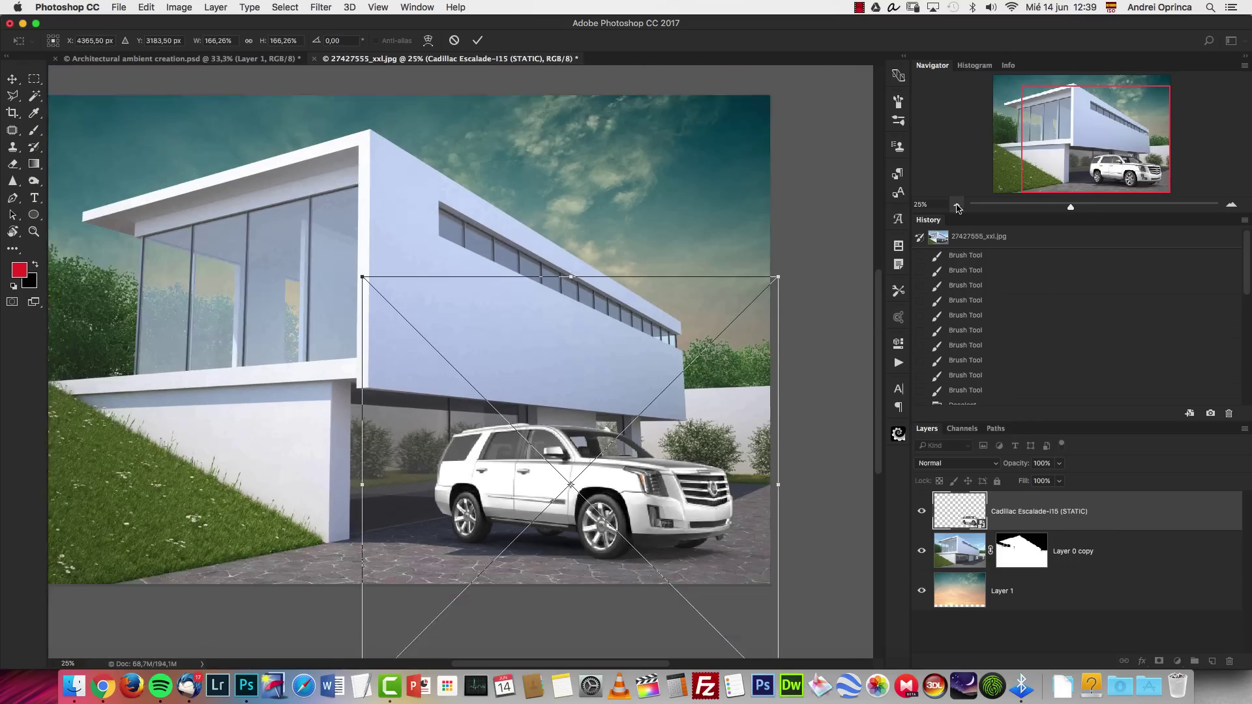
mouse_move(713, 449)
mouse_down()
mouse_move(724, 447)
mouse_move(708, 444)
mouse_up()
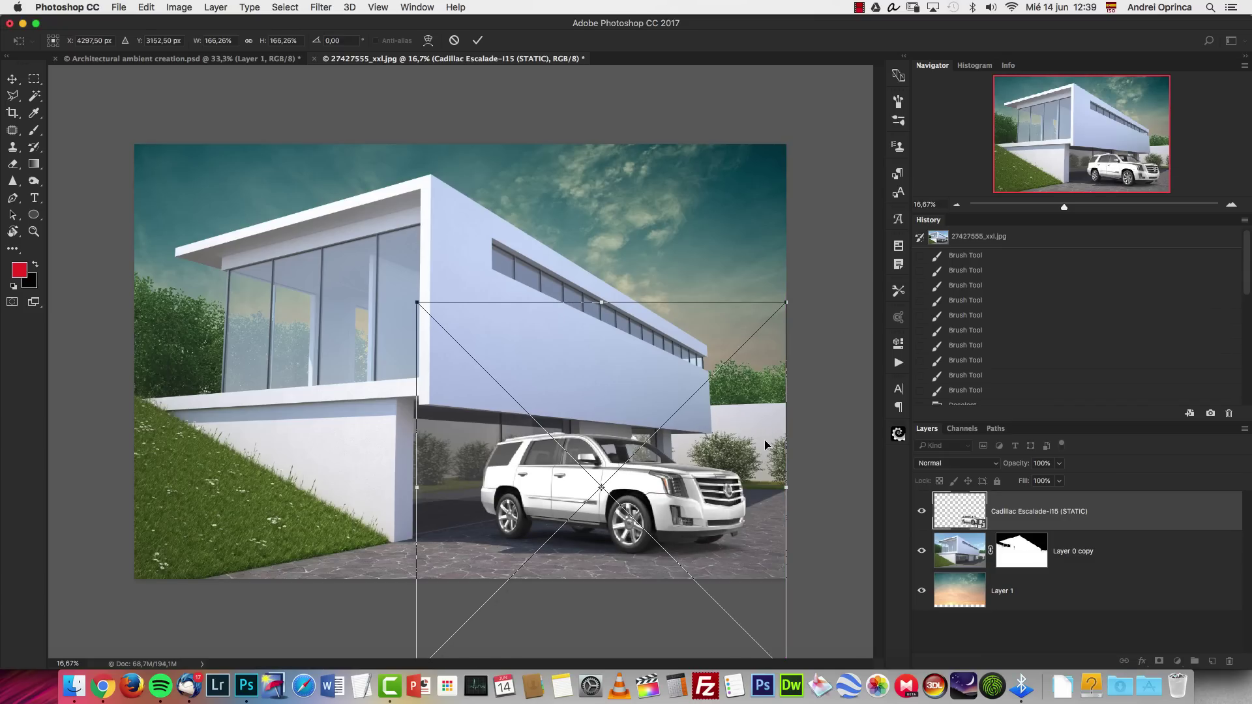
key(Return)
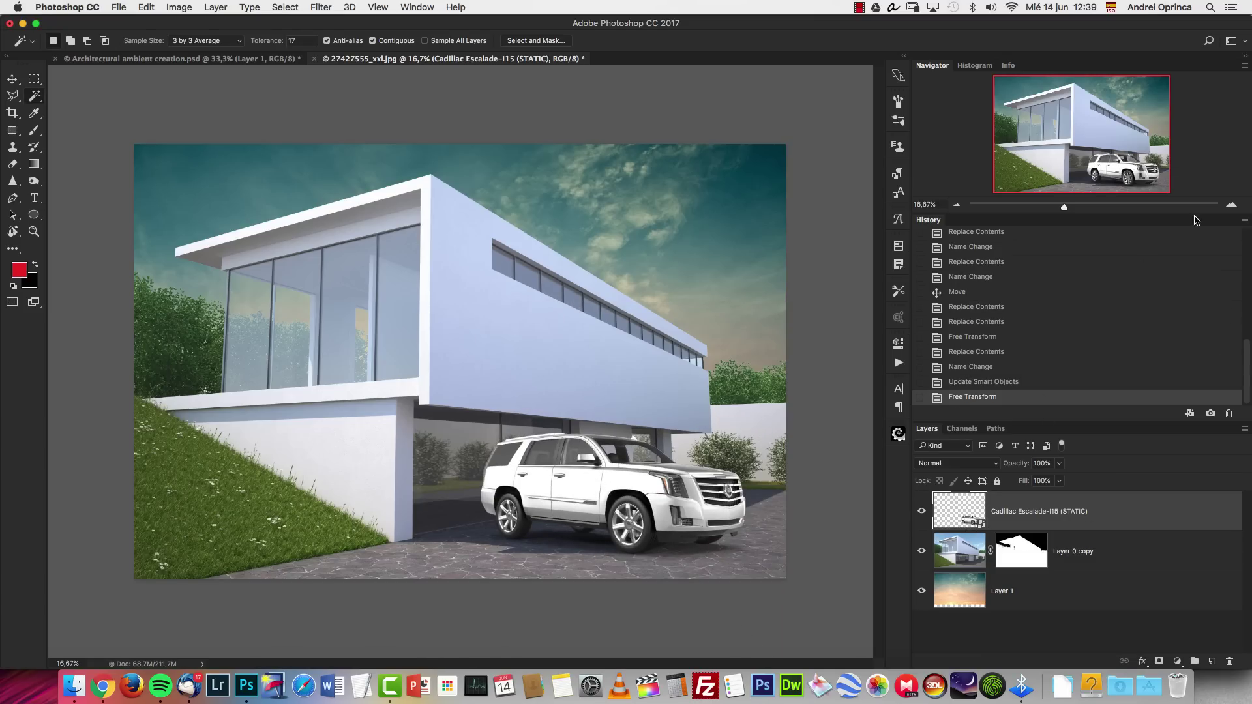
Add a blank layer above the Cadillac Escalade layer and clip it to the car.
scroll(654, 412, up, 1)
scroll(586, 464, down, 2)
scroll(586, 463, right, 2)
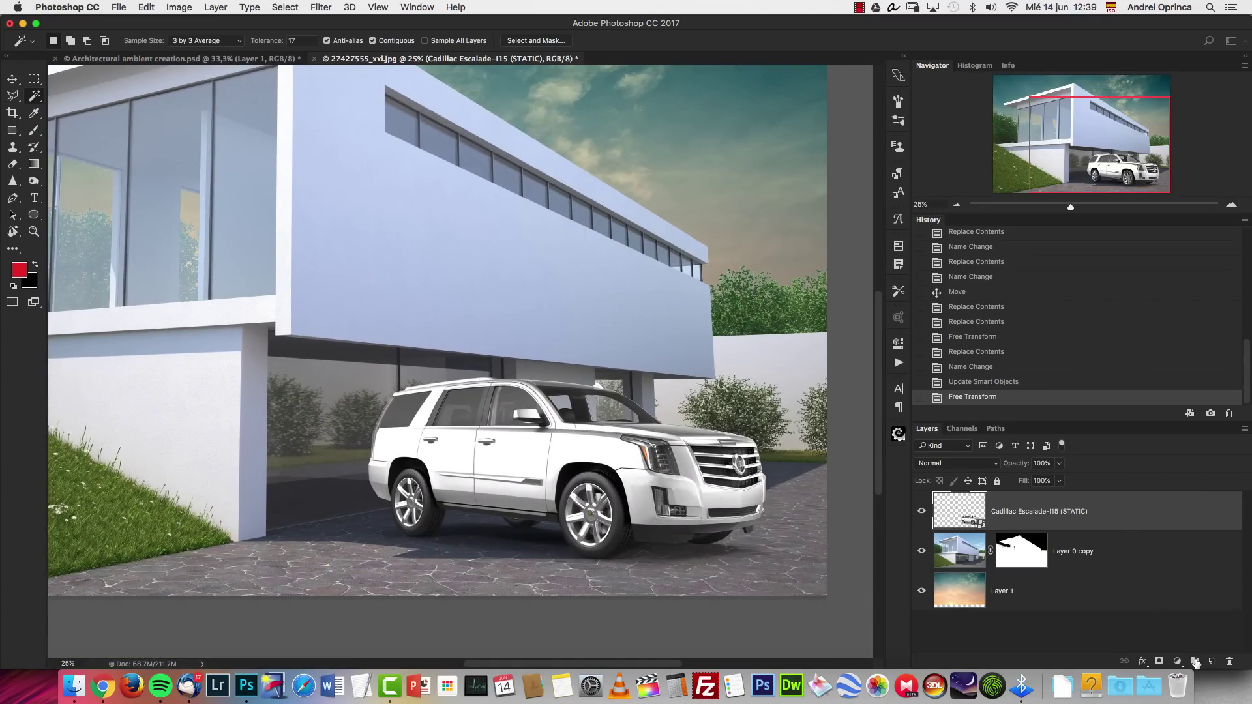
click(1177, 661)
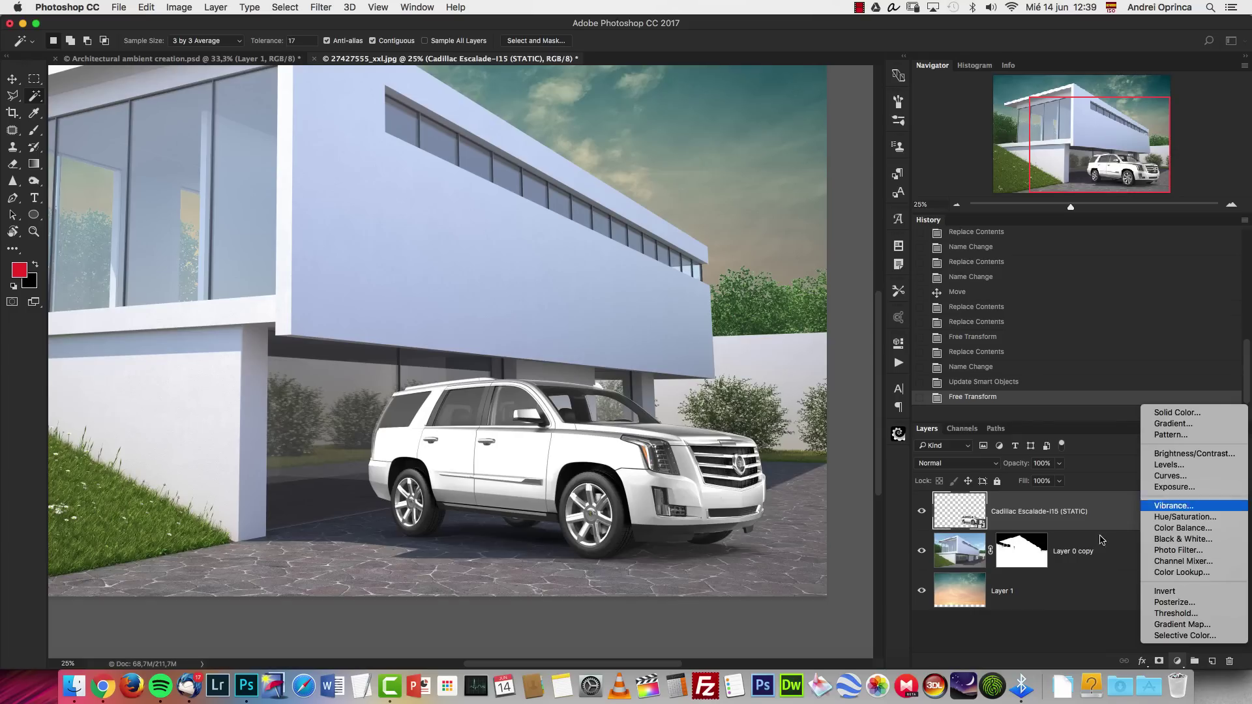
click(1100, 511)
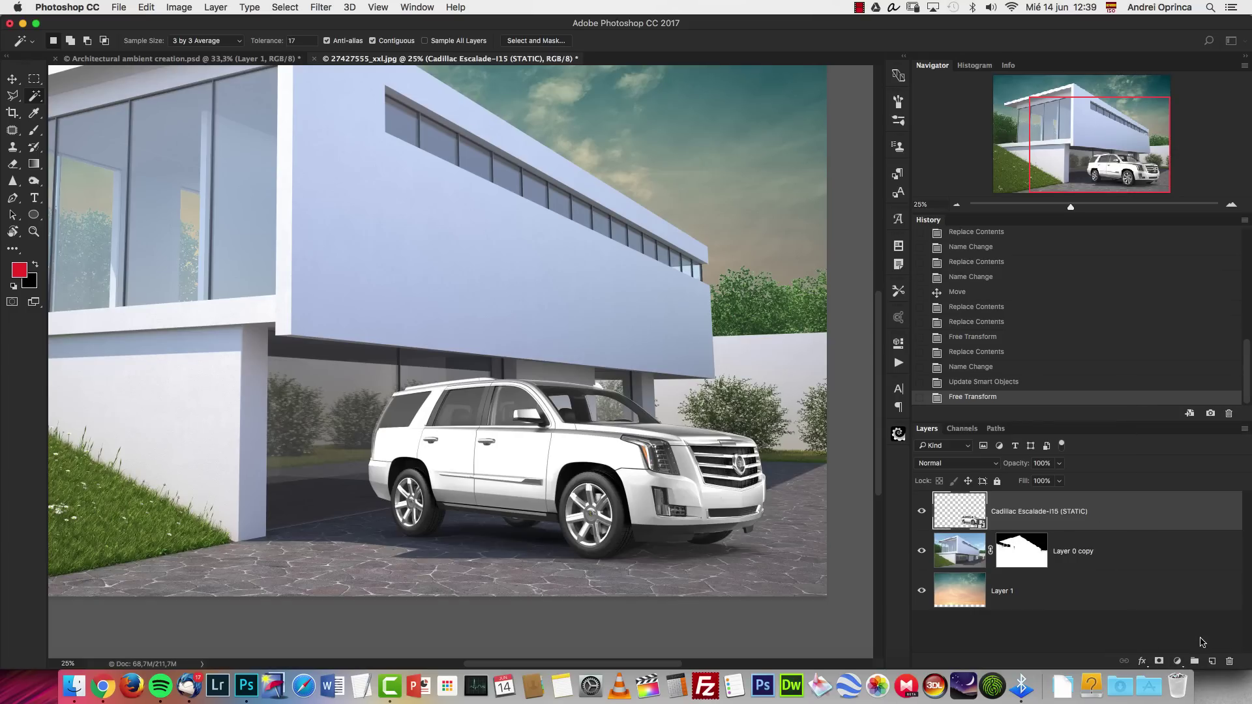
click(1212, 661)
alt+click(1125, 531)
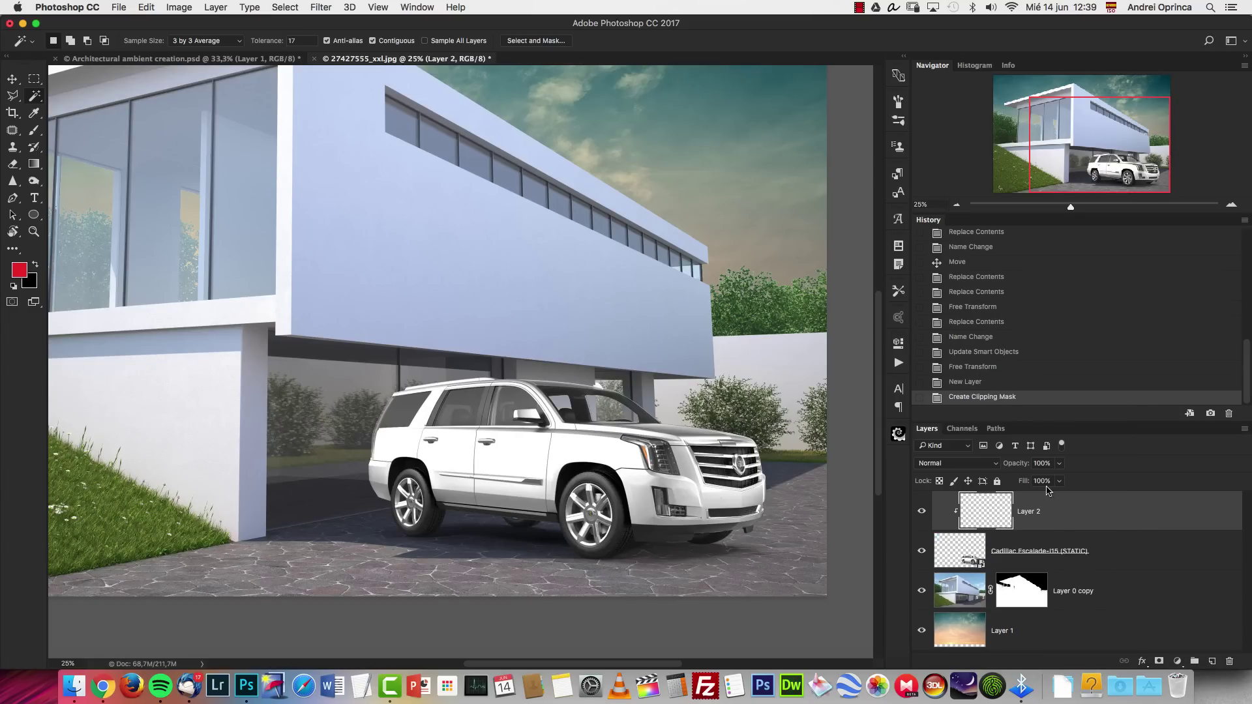
Compare the scene with and without the car to see where the overhang's shadow falls on the paving.
click(923, 513)
click(922, 513)
click(921, 551)
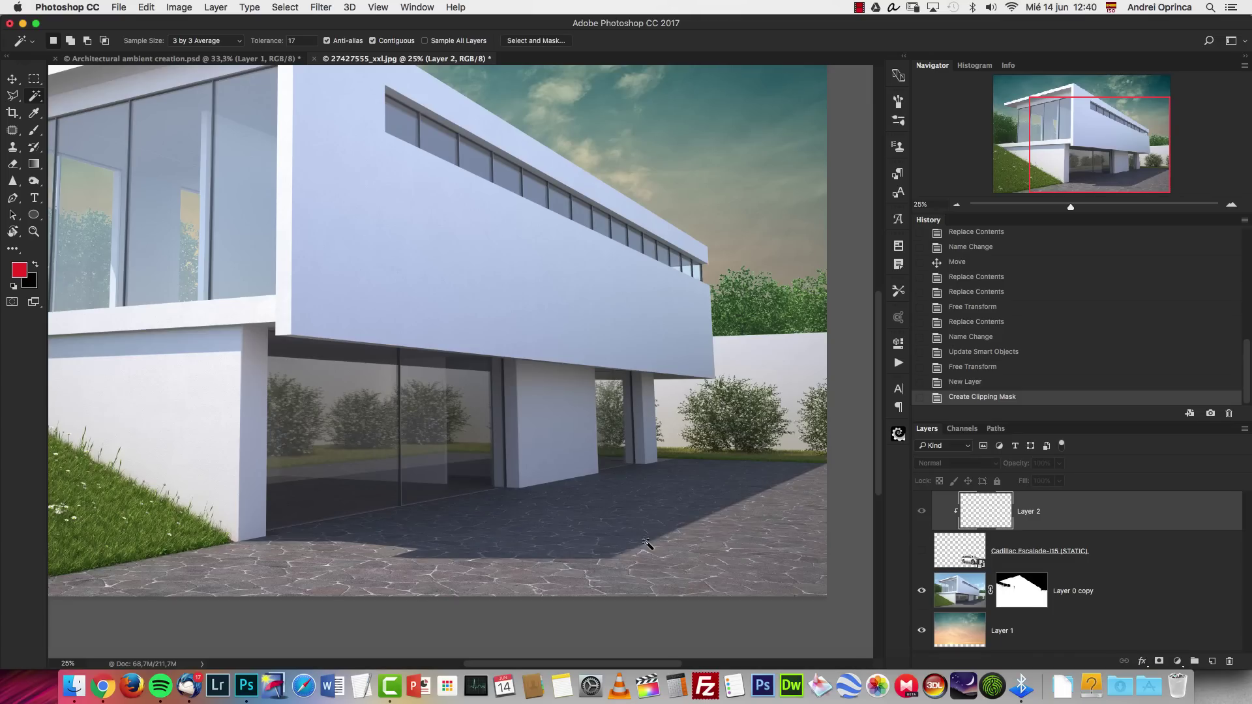
click(922, 551)
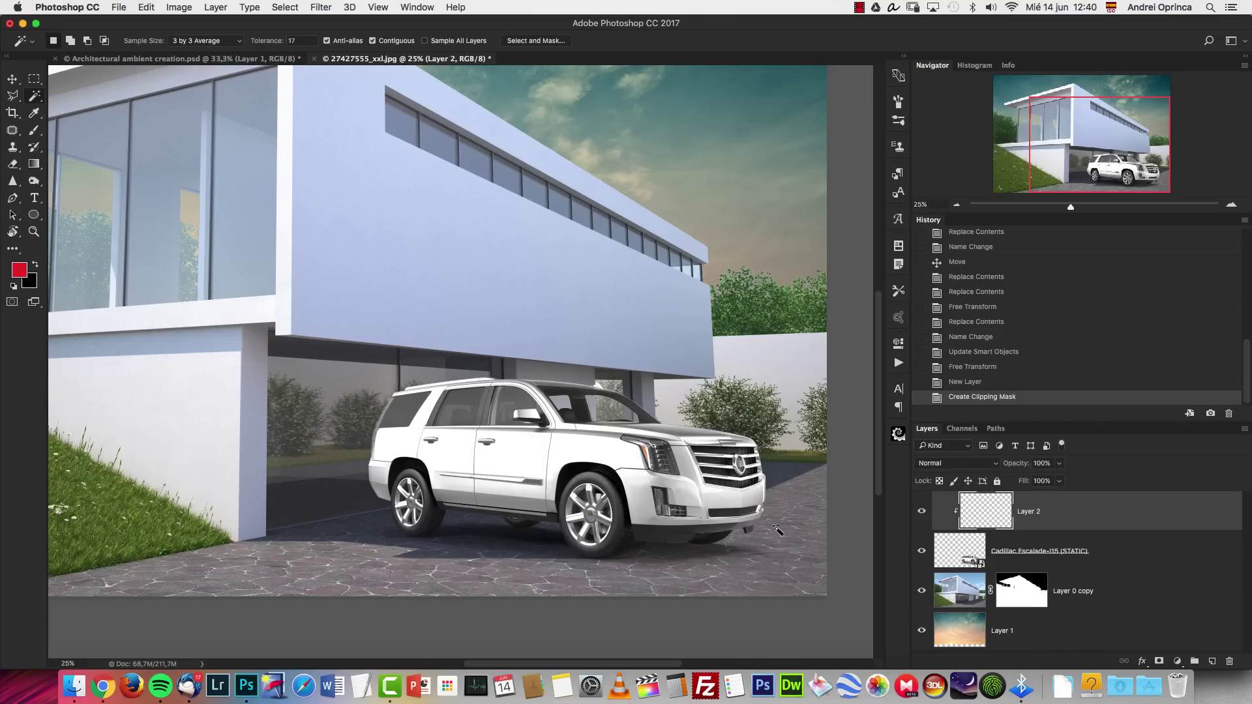
Outline the rear part of the car, up to the front wheel and hood, with a Polygonal Lasso selection.
click(13, 96)
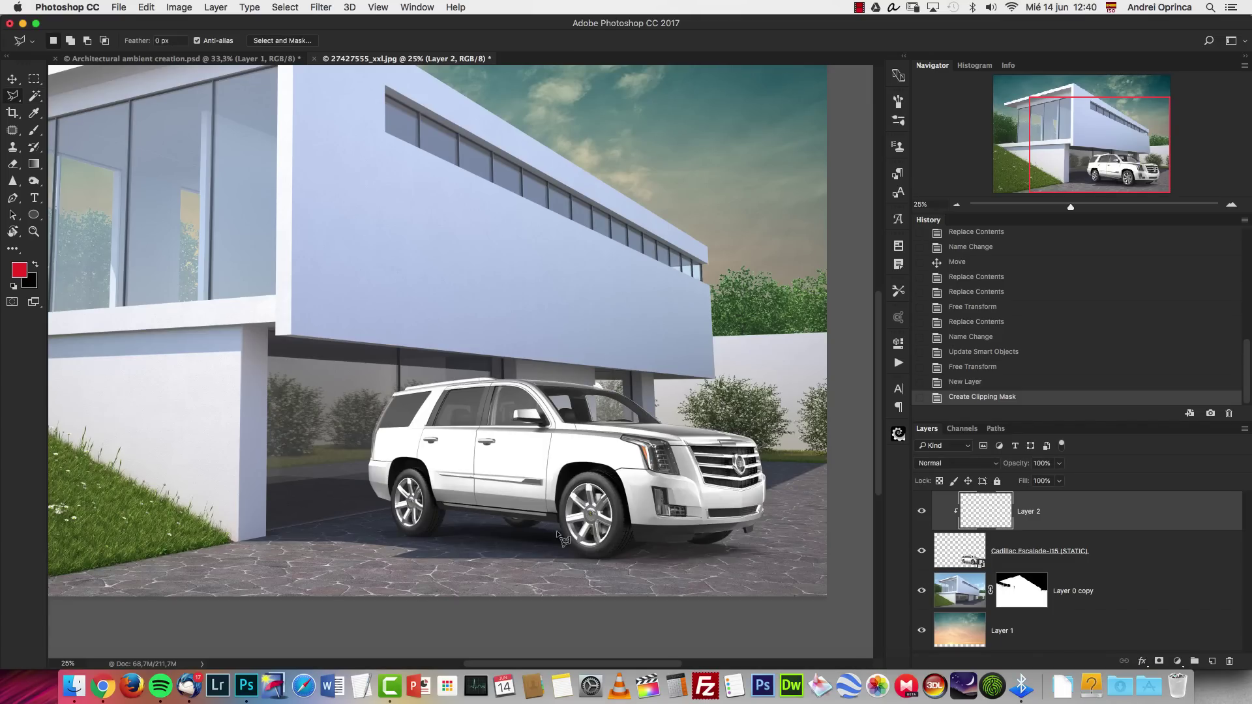
click(522, 553)
key(Escape)
click(522, 553)
click(574, 437)
click(681, 422)
click(610, 332)
click(363, 349)
click(304, 531)
click(318, 547)
click(523, 553)
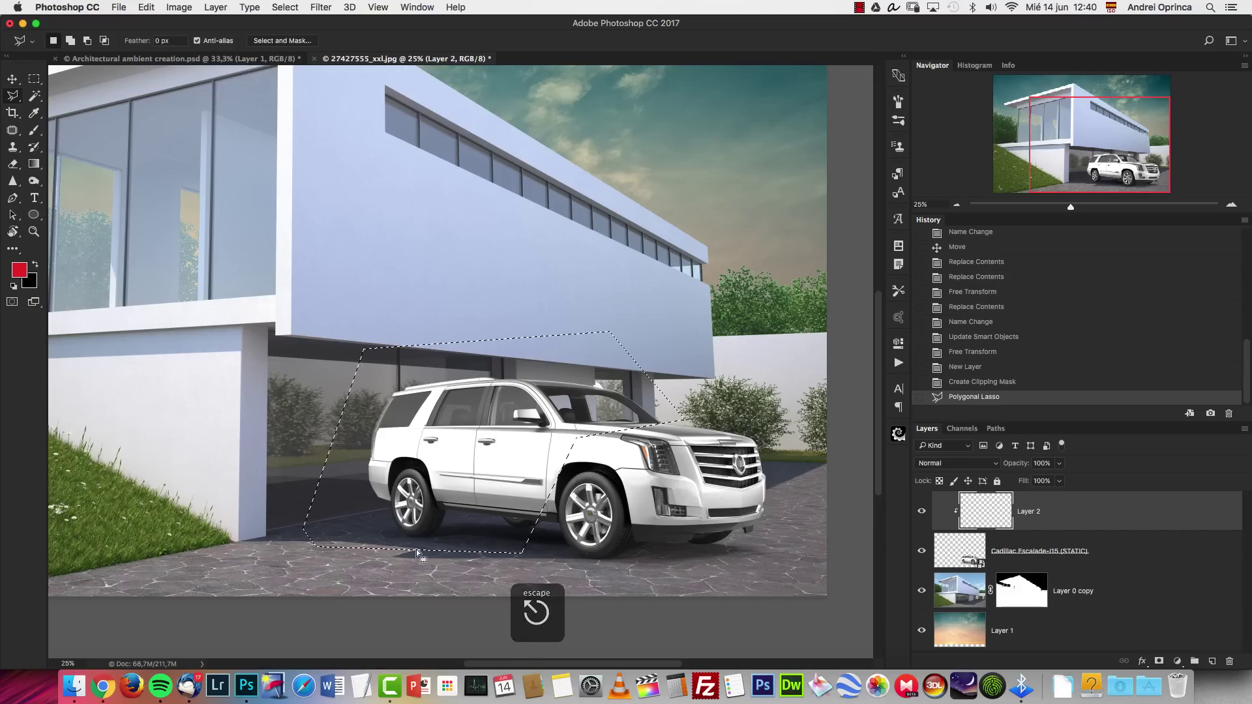
Fill the selected area with black on the clipped Layer 2 and deselect it.
key(d)
key(x)
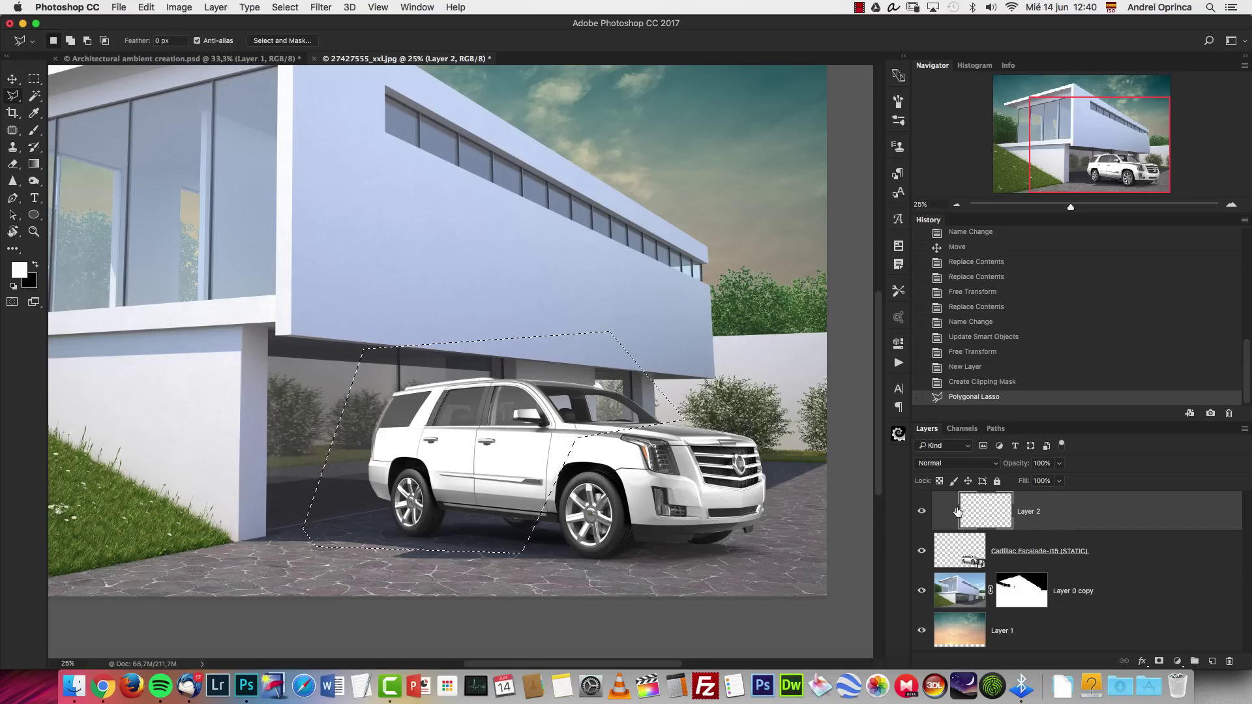
key(x)
key(alt+BackSpace)
key(super+d)
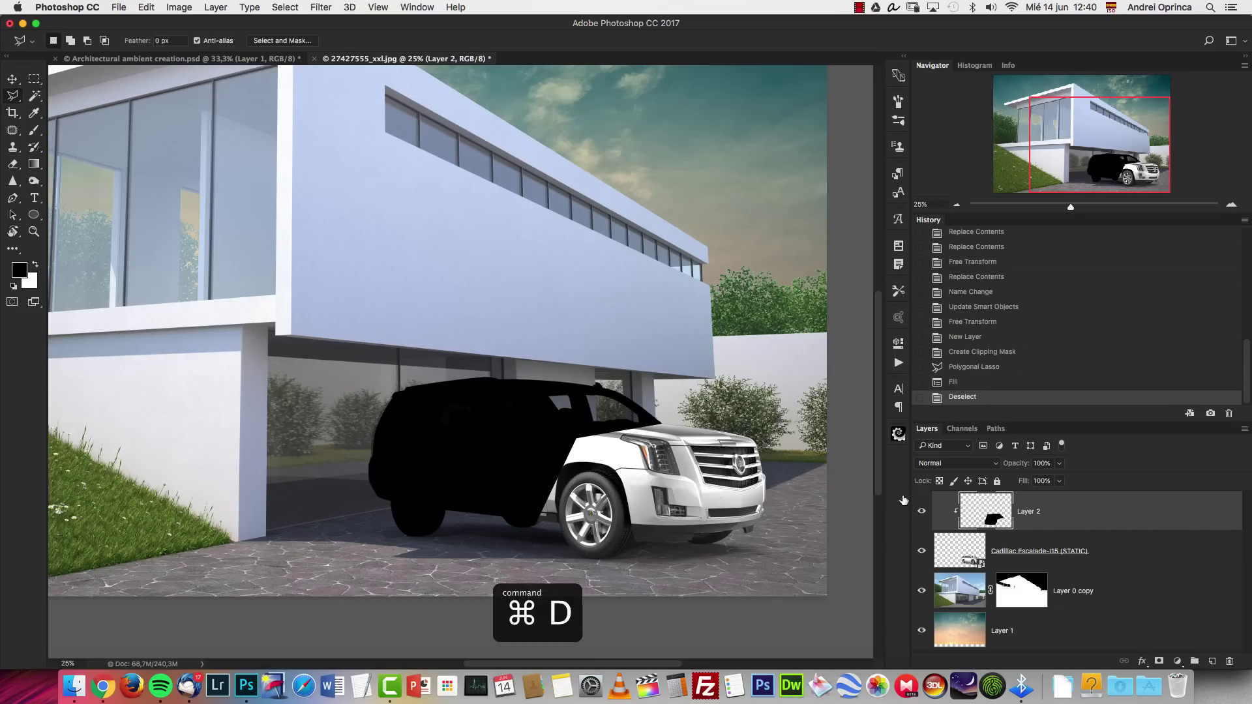
Soften the black fill's edges with a small-radius Gaussian Blur and set Layer 2's opacity to 30%.
click(320, 7)
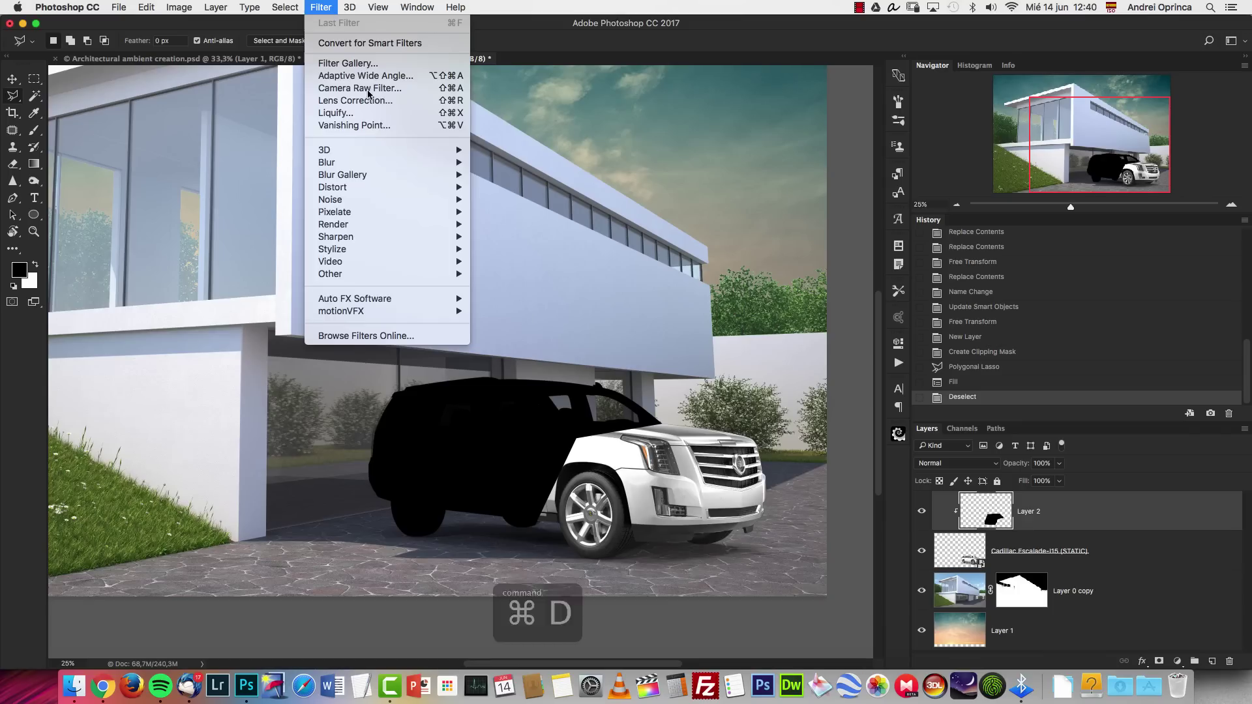
mouse_move(371, 163)
click(526, 211)
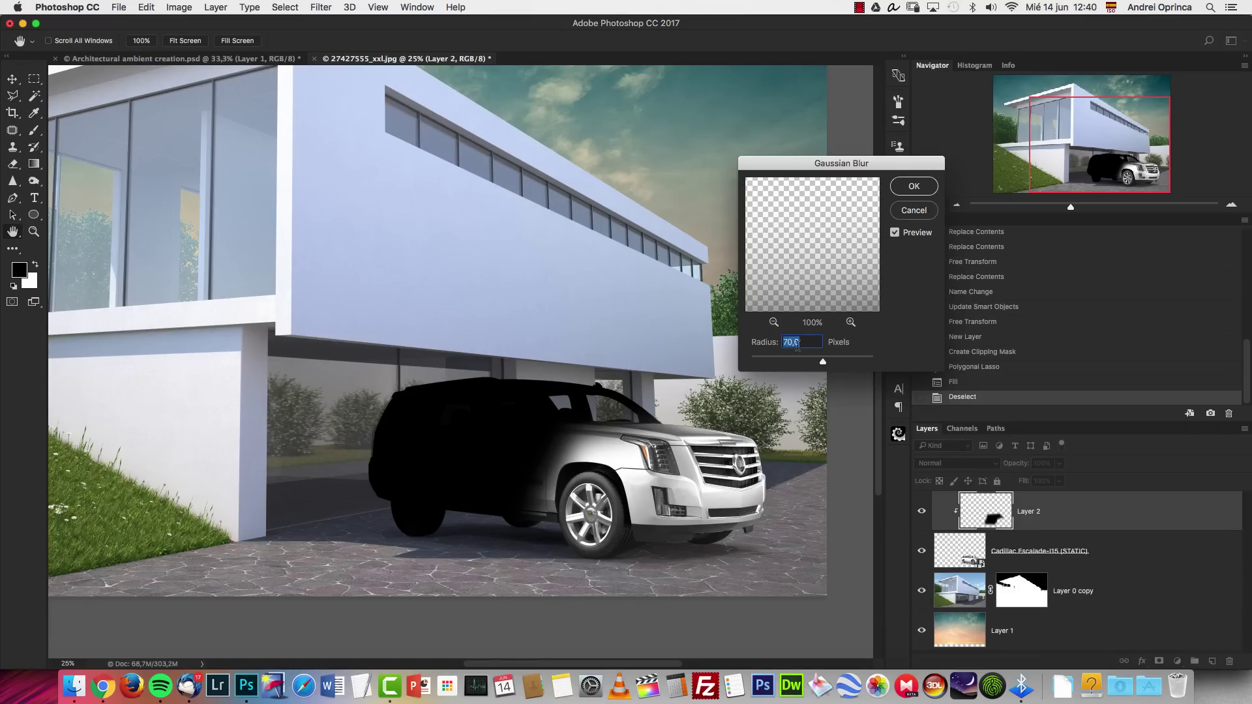
text(4)
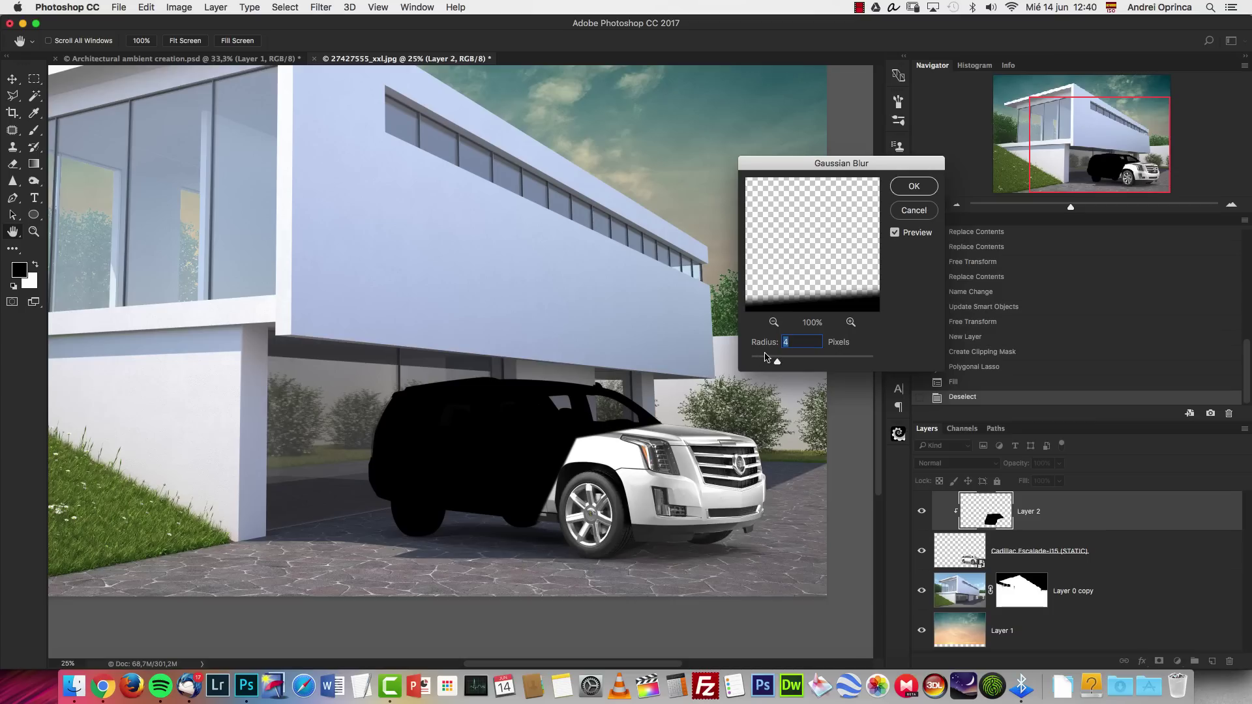
drag(777, 361, 784, 361)
click(913, 187)
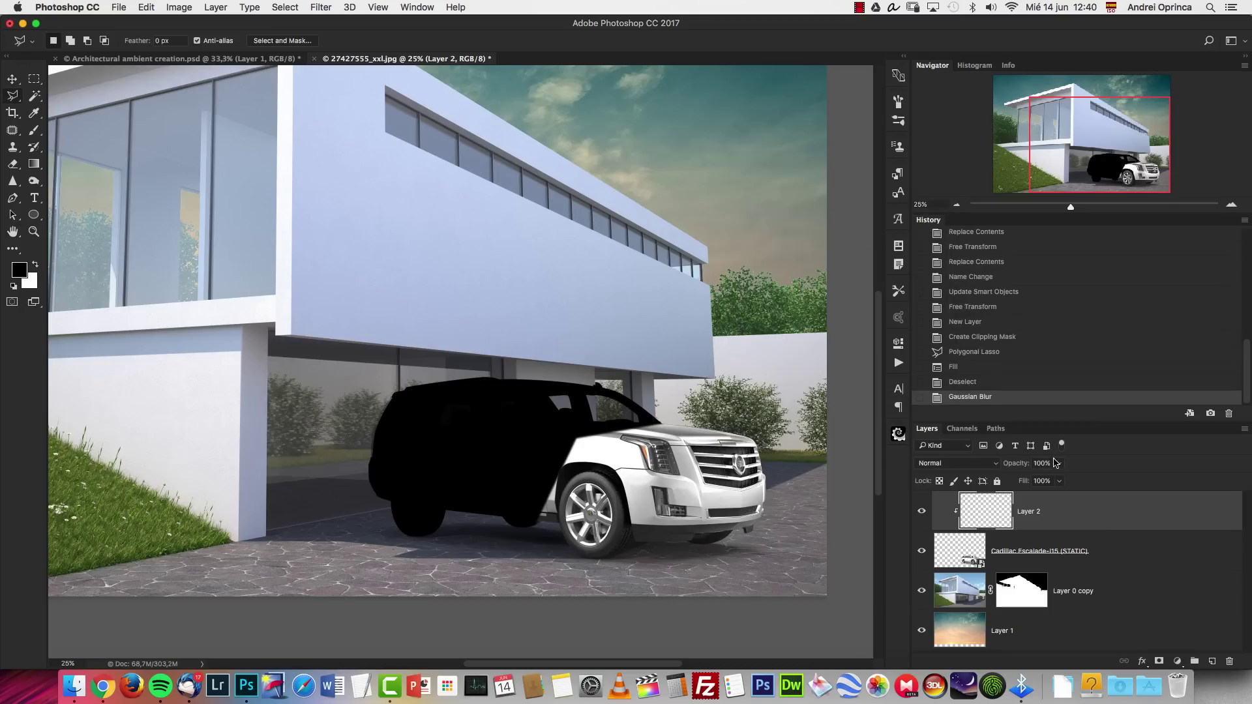
text(30)
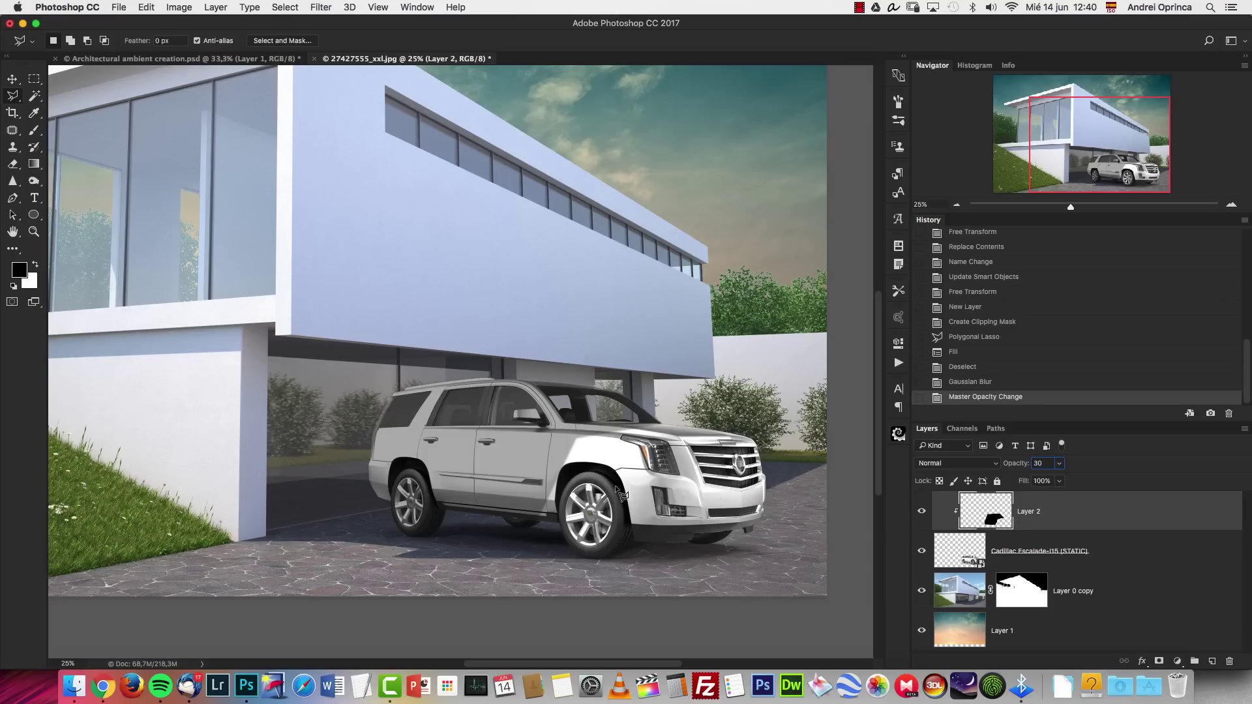
Extend the car's shading diagonally over the hood with another black-filled polygonal selection, deselect it and repeat the Gaussian Blur.
click(481, 562)
click(697, 390)
click(342, 363)
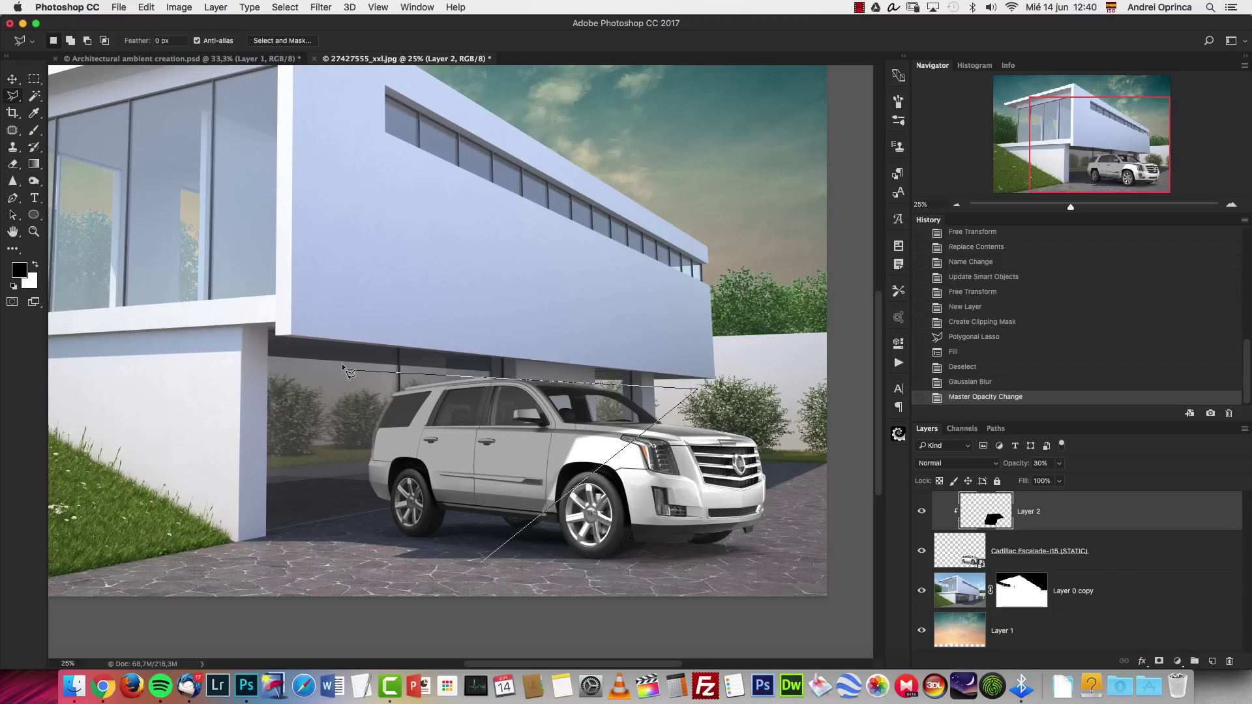
click(482, 561)
key(alt+BackSpace)
key(super+d)
key(super+f)
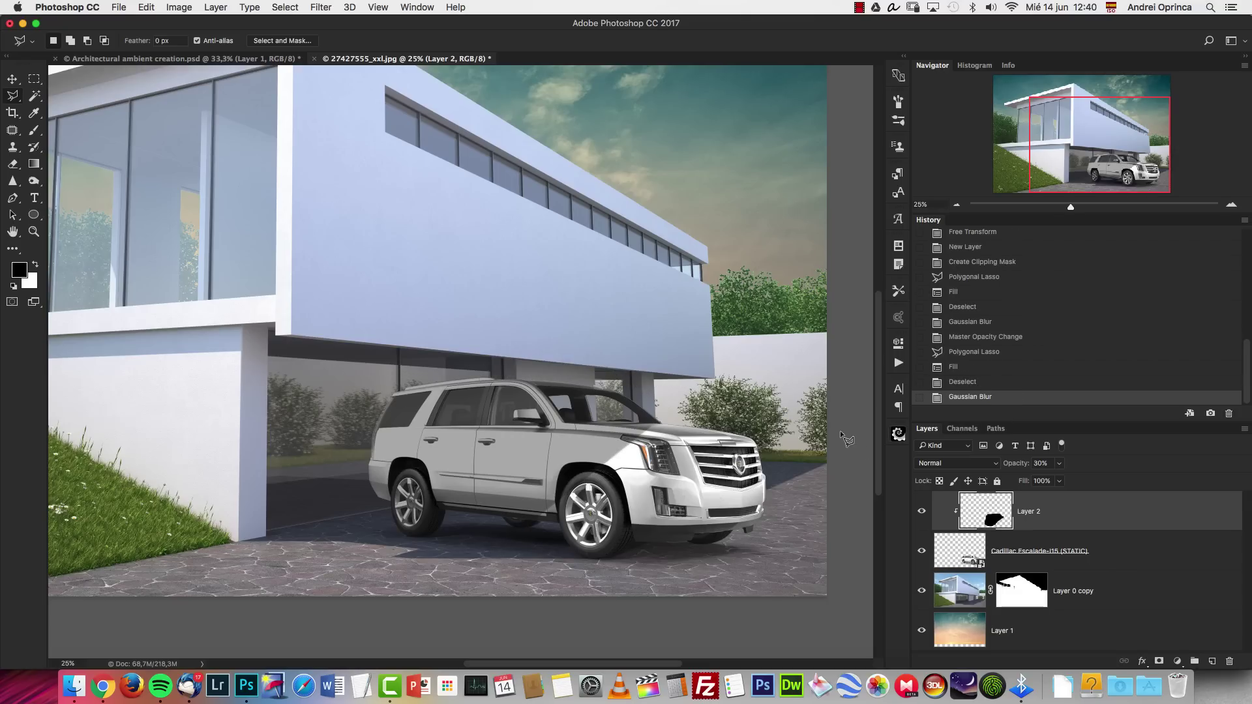
Open fence1.png, cut its whole image, close it without saving, and paste the fence into the house composite.
drag(1090, 163, 1069, 151)
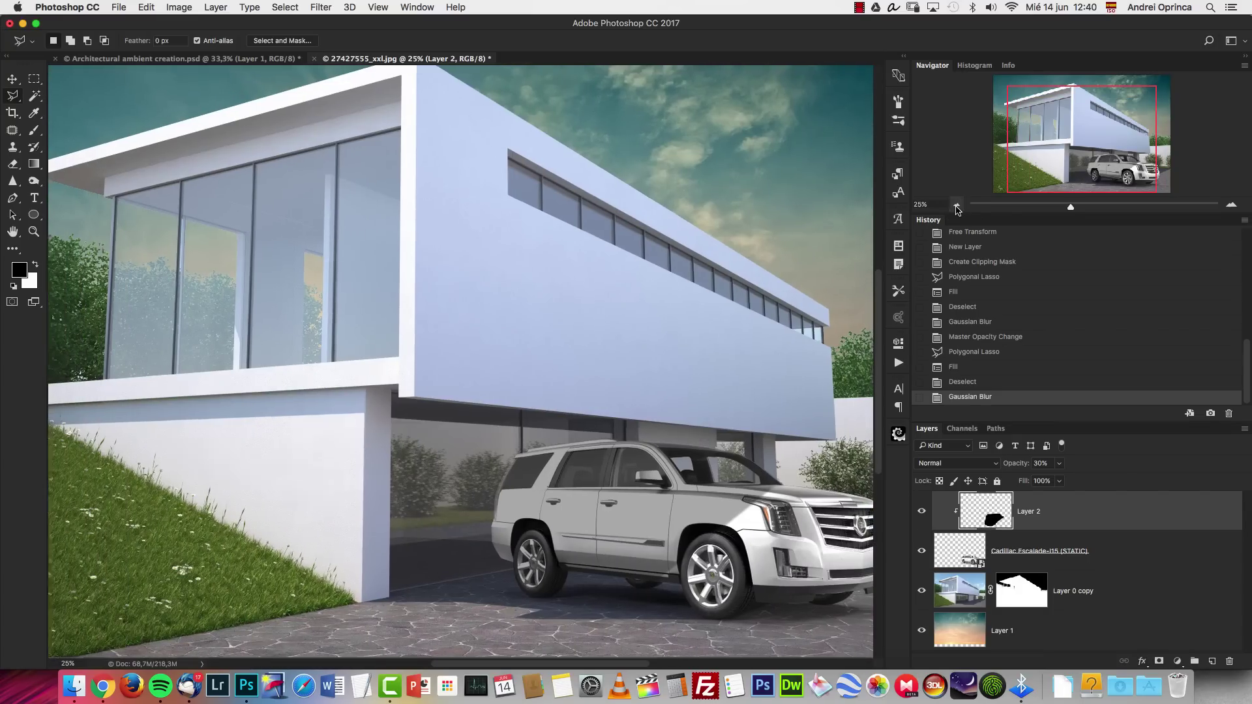
click(957, 204)
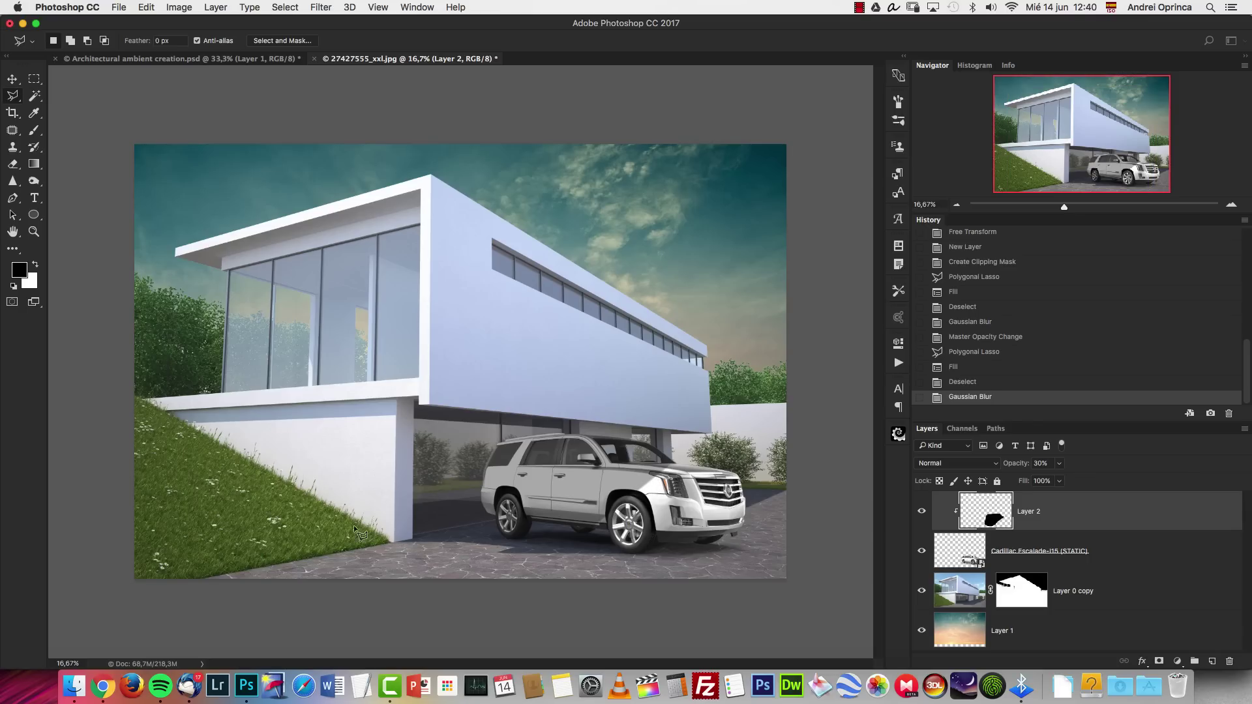
key(cmd+o)
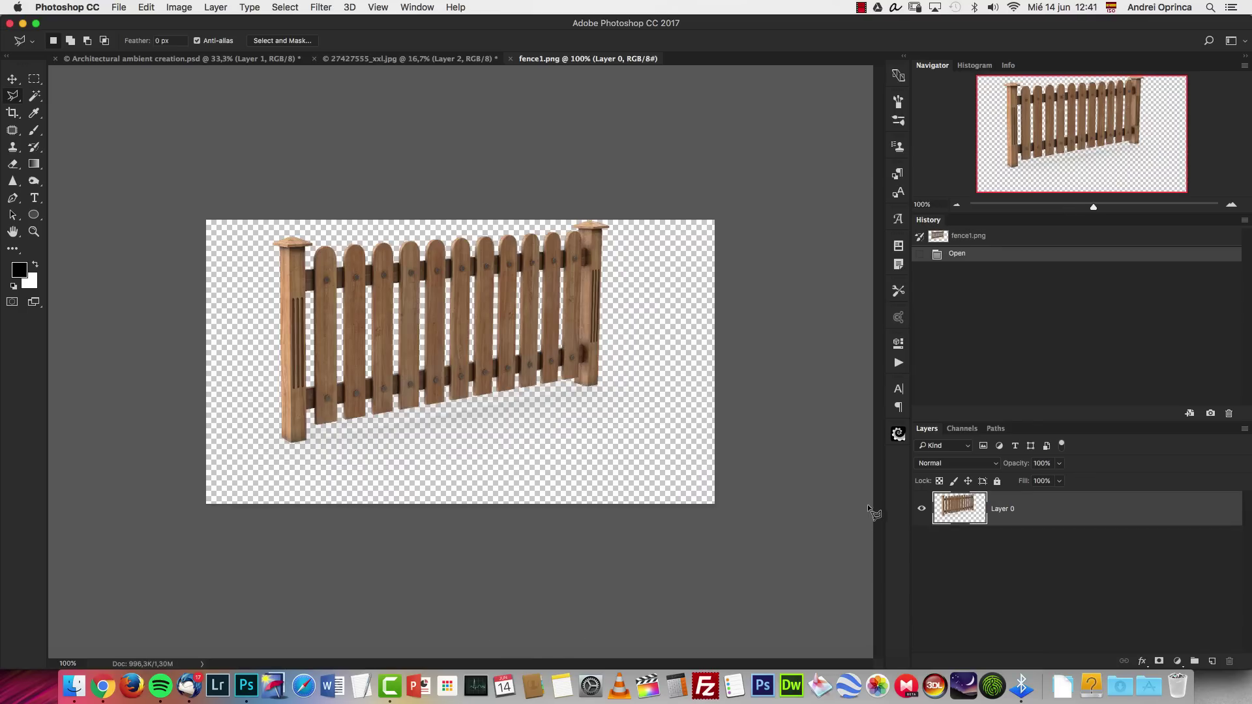
key(cmd+a)
key(cmd+x)
key(cmd+w)
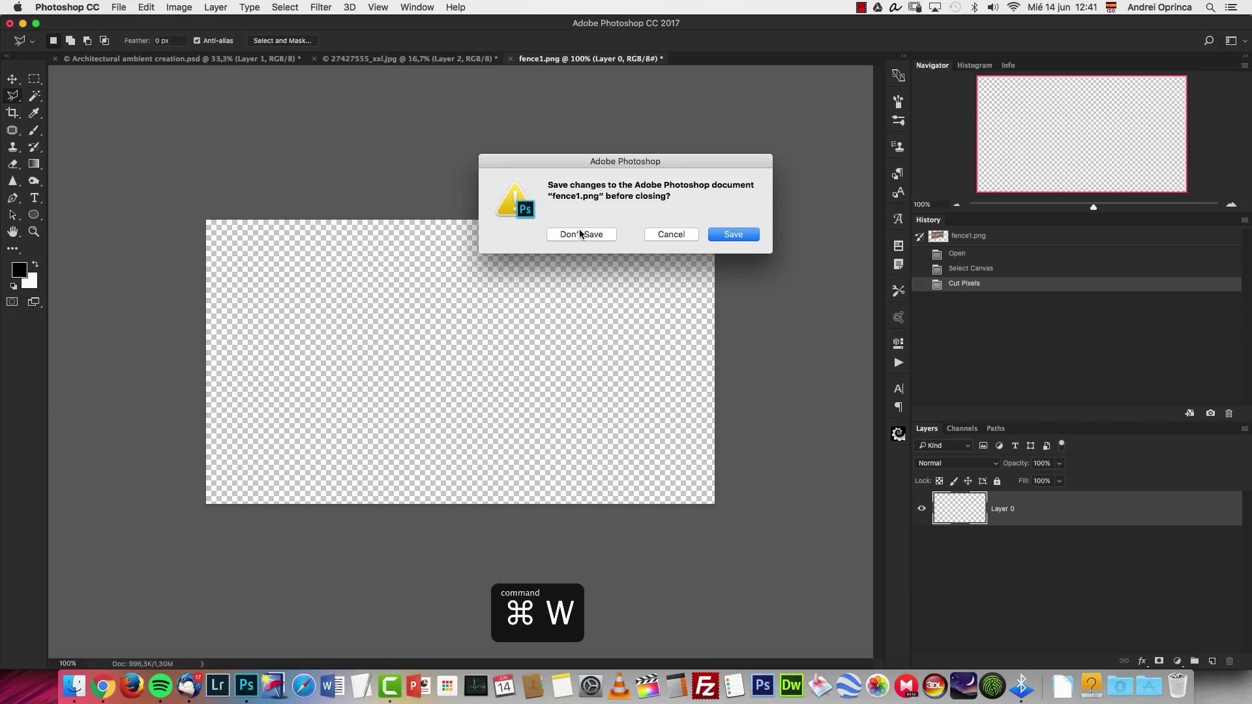
click(579, 236)
key(super+v)
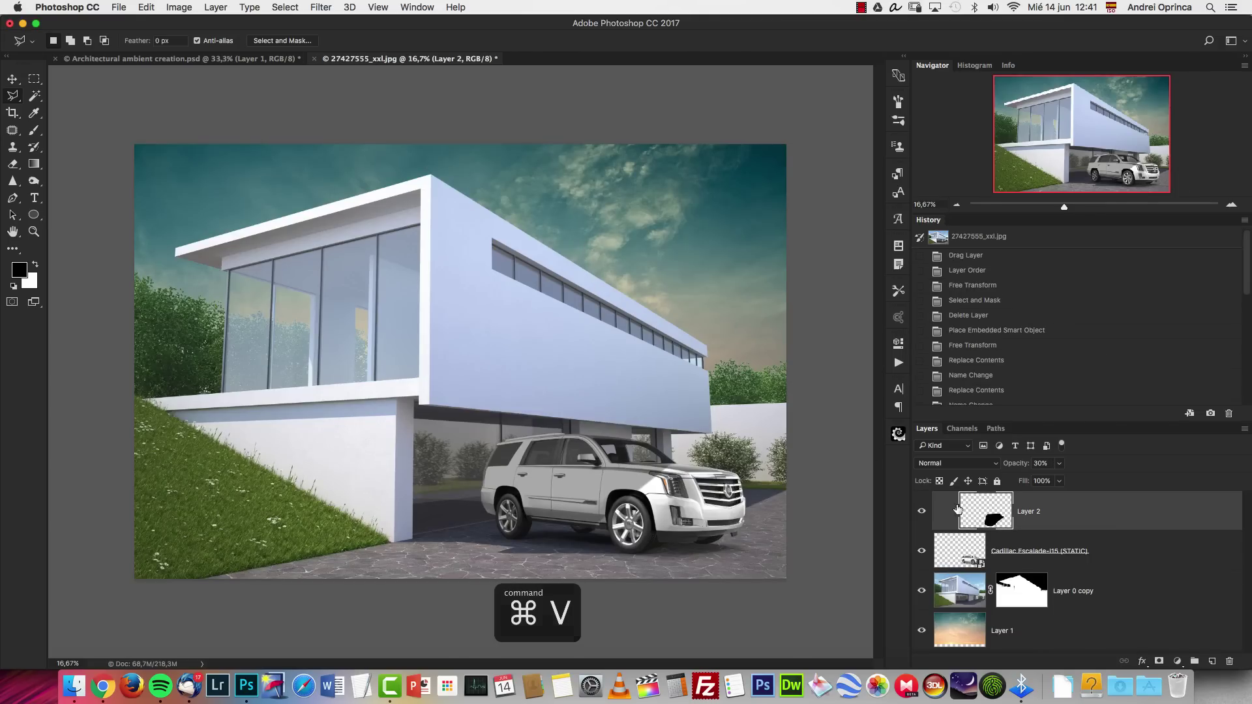
Scale the pasted fence and position it at the foot of the grass slope beside the house's lower white wall.
key(super+t)
drag(504, 336, 691, 232)
drag(631, 291, 401, 501)
drag(442, 457, 398, 480)
drag(368, 528, 399, 516)
key(Return)
Open fence2.png, cut its whole image, close the file, and paste the second fence into the house composite.
key(super+o)
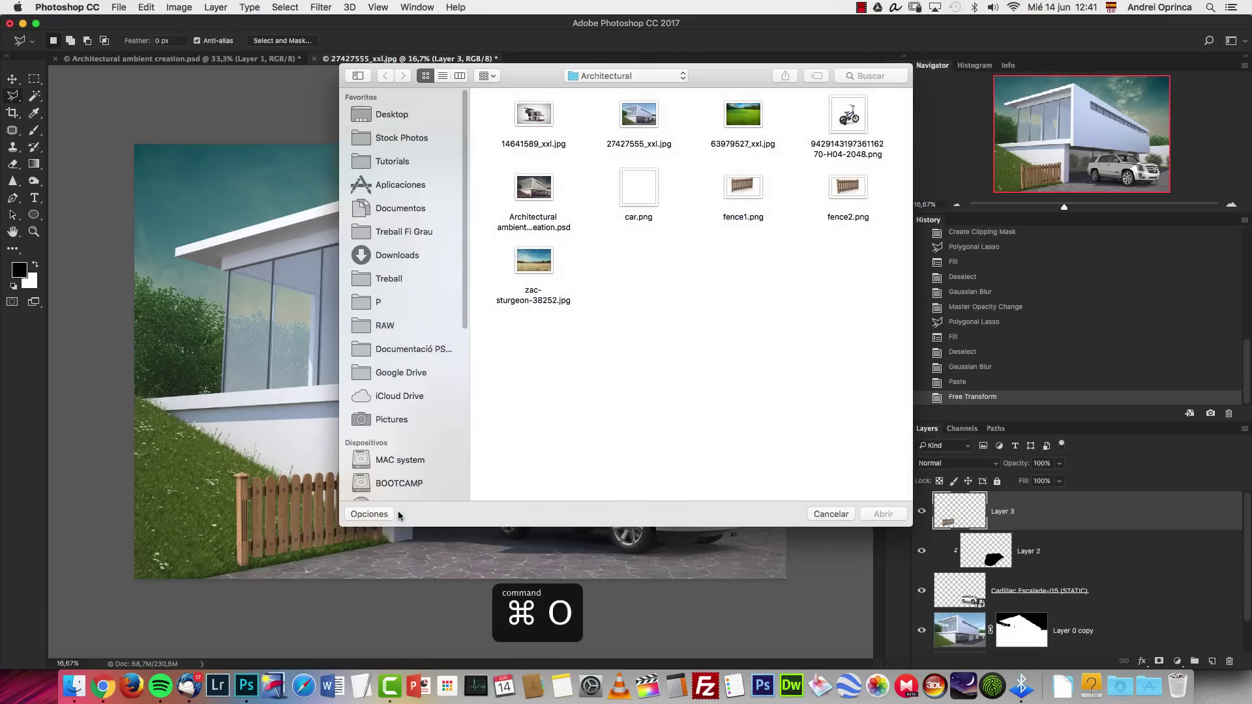
click(753, 197)
click(851, 203)
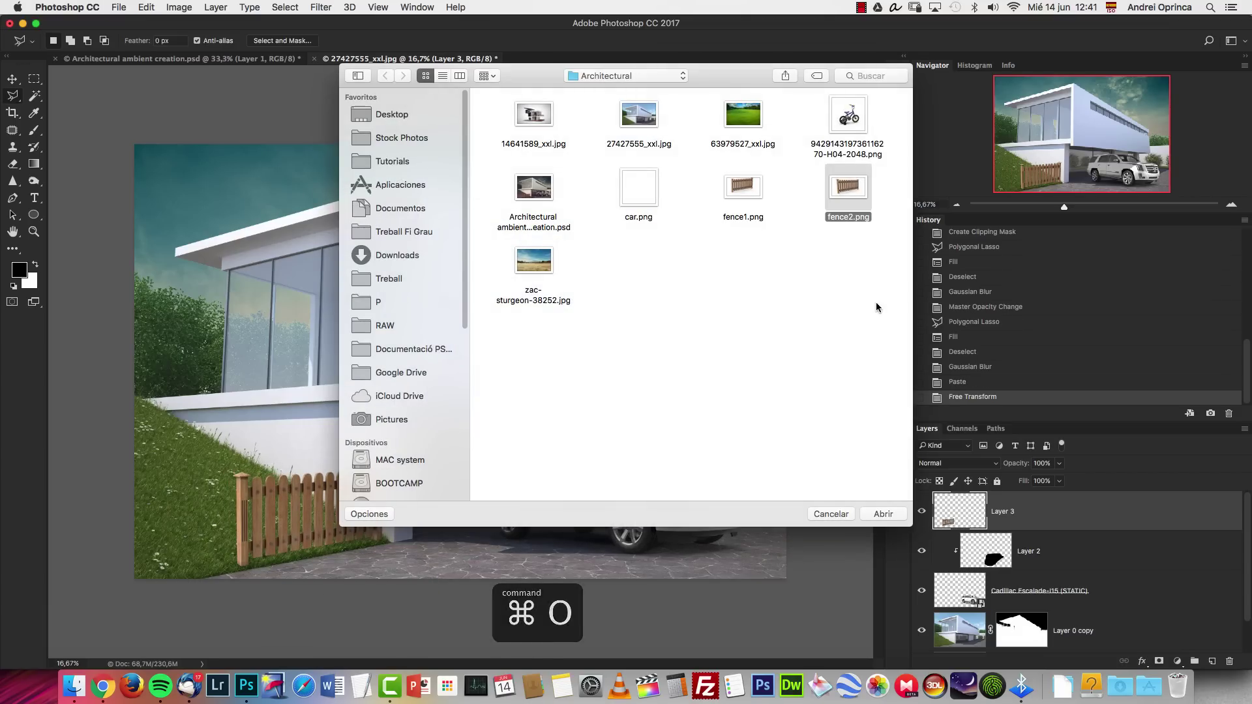
click(882, 515)
key(super+a)
key(super+x)
key(super+w)
key(super+d)
key(super+v)
Transform the second fence so it continues the first one to the image's left edge, and nudge it upward.
key(super+t)
drag(241, 521, 290, 490)
key(Return)
key(Up)
Copy the reading man's layer from Architectural ambient creation.psd into the house composite and place him in front of the car.
click(956, 206)
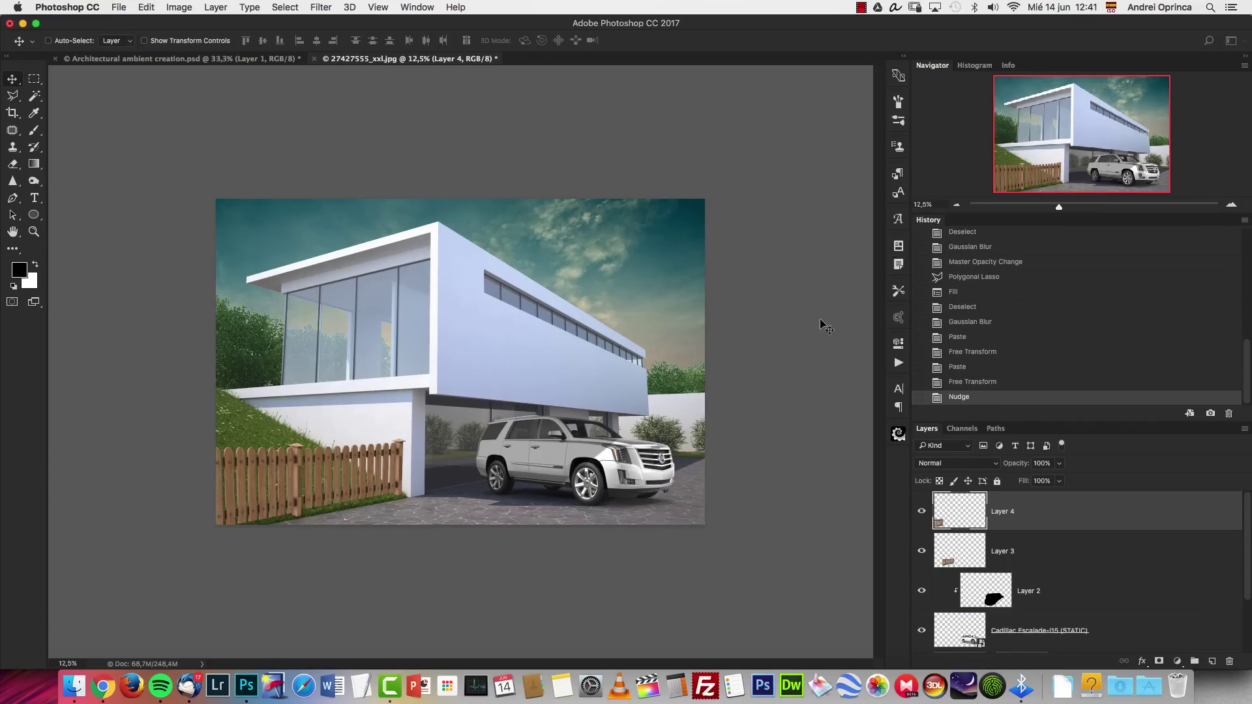
click(249, 58)
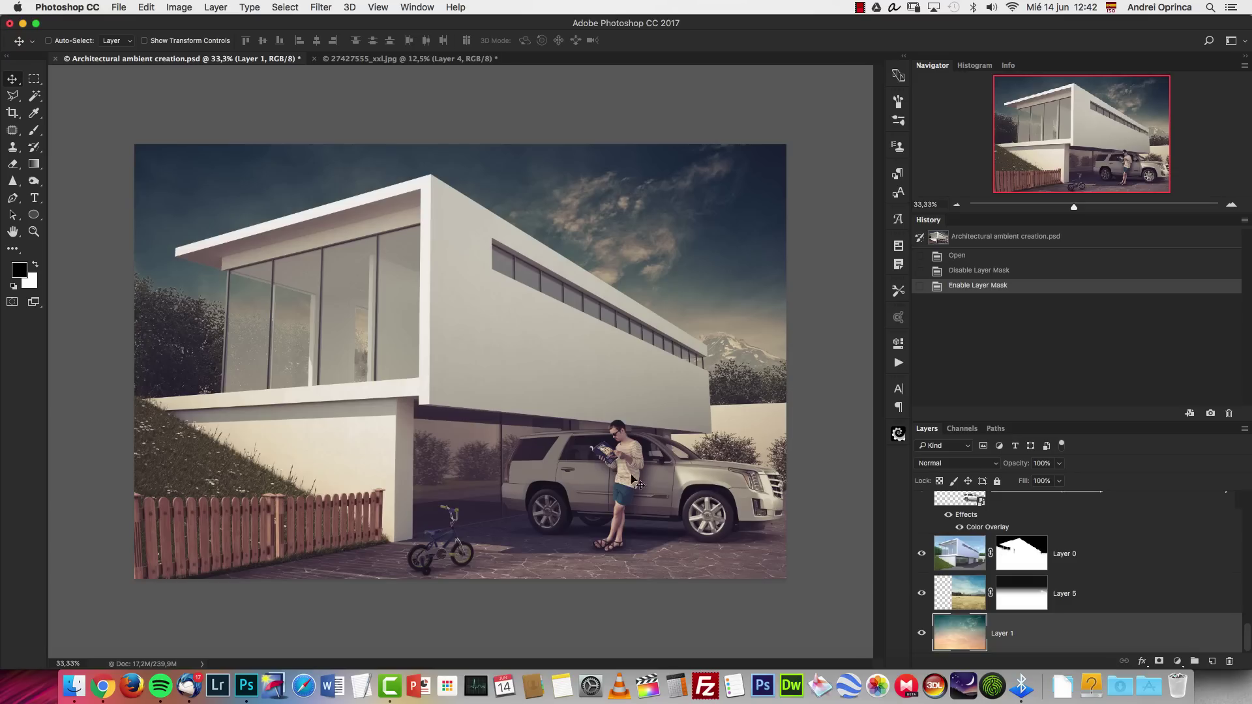
super+click(649, 484)
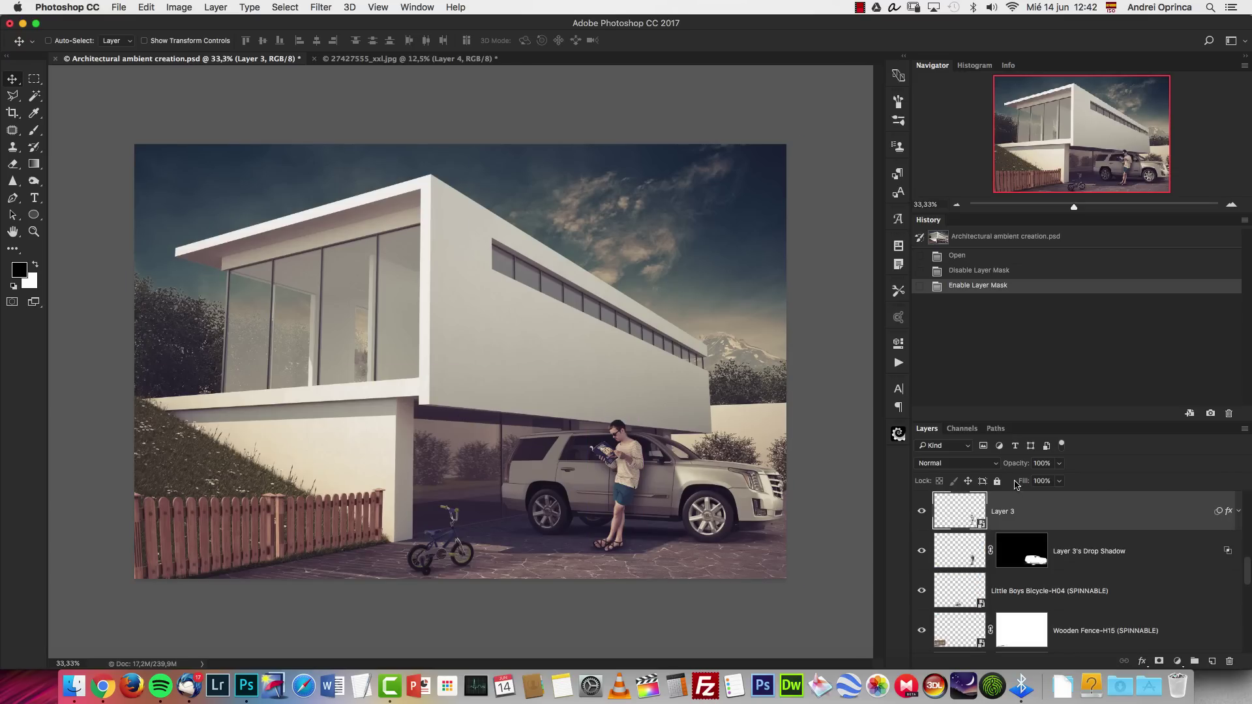
drag(482, 229, 426, 69)
drag(547, 382, 559, 414)
Scale the reading man to about 95.8% and reposition him leaning against the car's side.
key(super+t)
key(super+1)
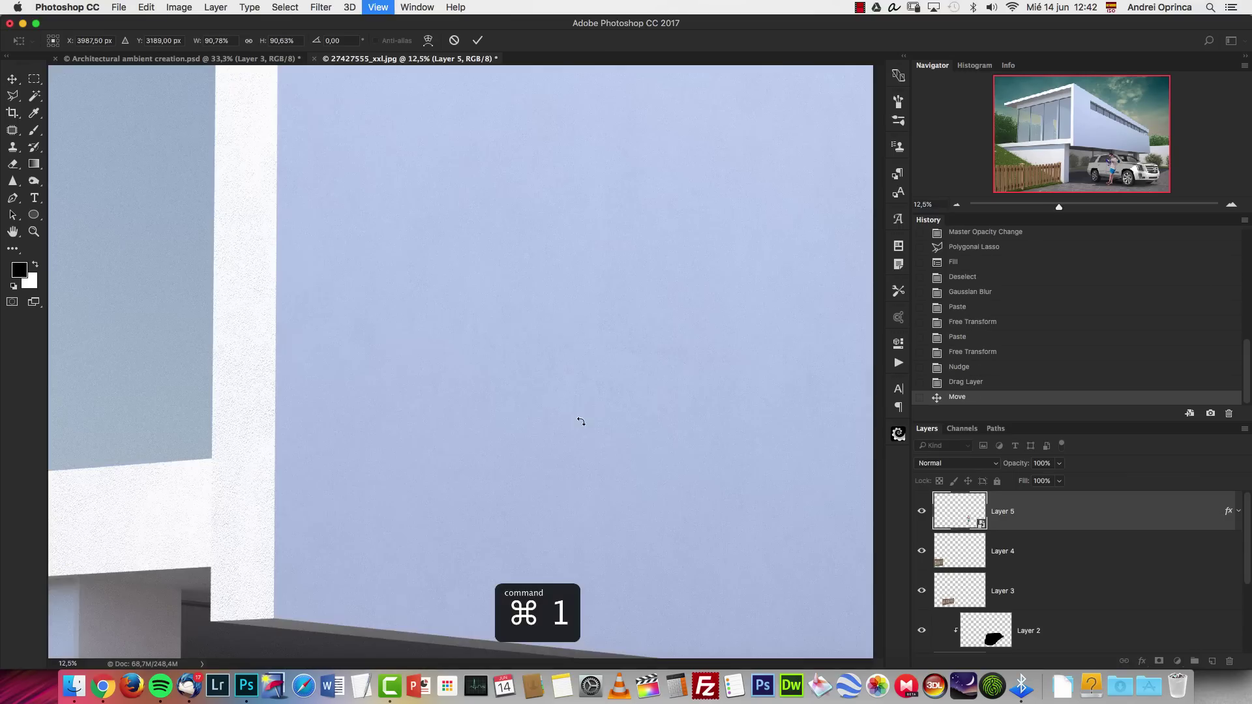
click(1112, 187)
drag(1112, 187, 1111, 166)
click(958, 205)
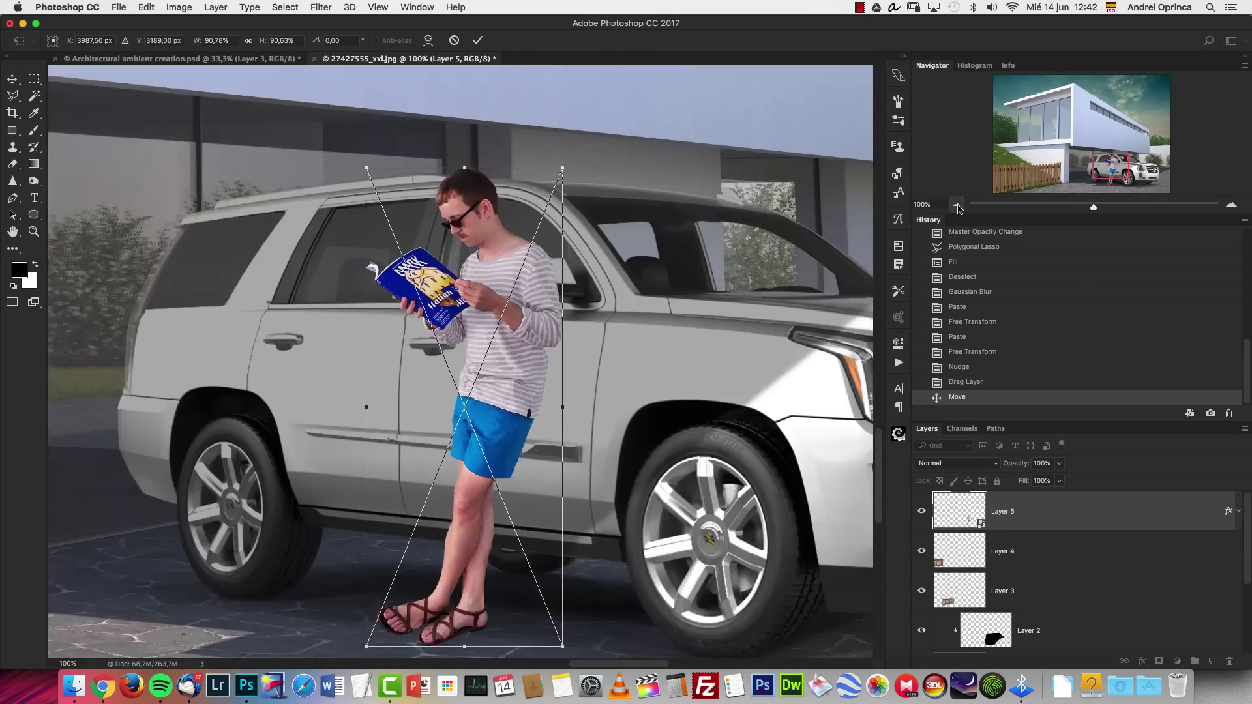
click(956, 207)
drag(539, 217, 584, 179)
drag(526, 263, 489, 282)
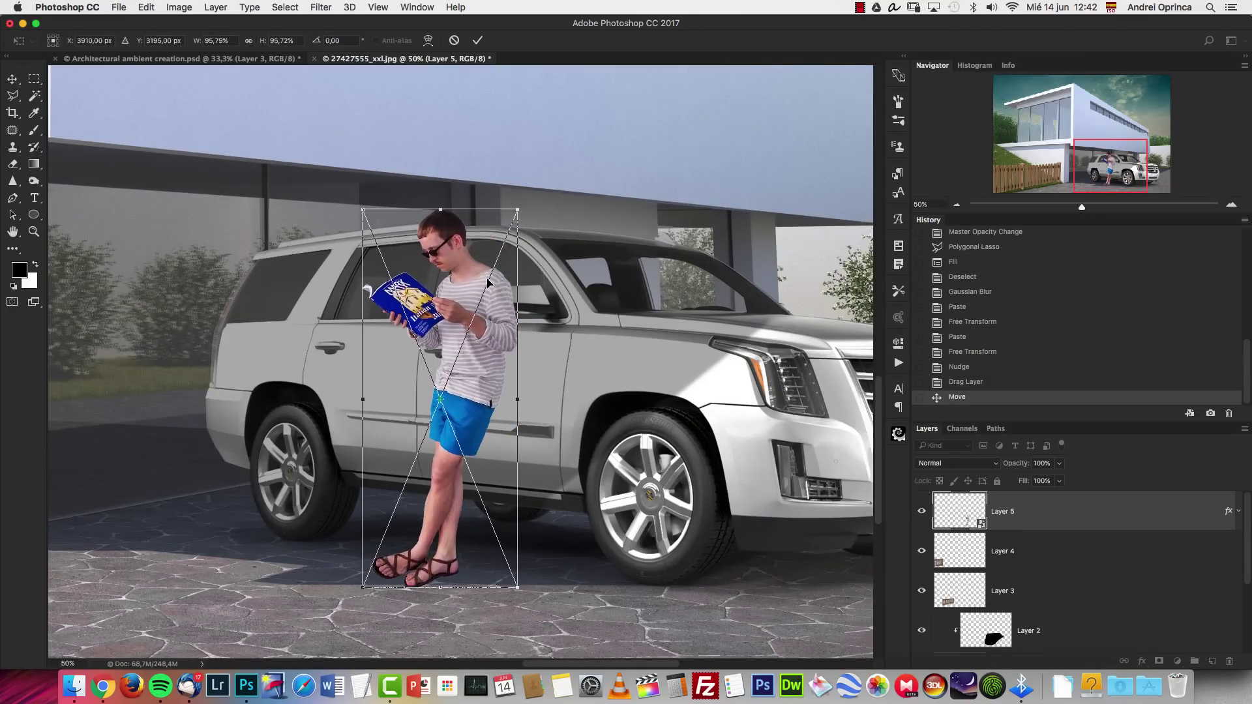
key(Return)
Toggle the man's Color Overlay effect and Hue/Saturation smart filter off and on to compare their influence.
key(super+1)
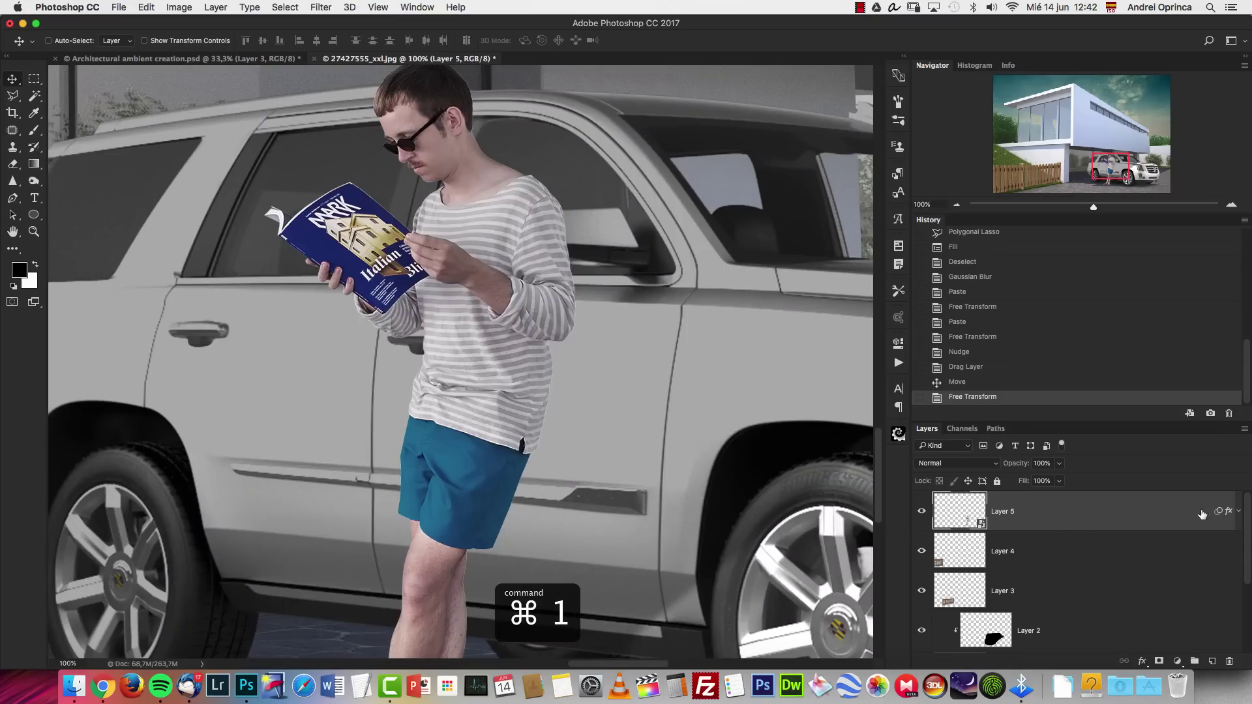
click(1238, 509)
click(948, 538)
click(948, 538)
click(948, 538)
click(948, 576)
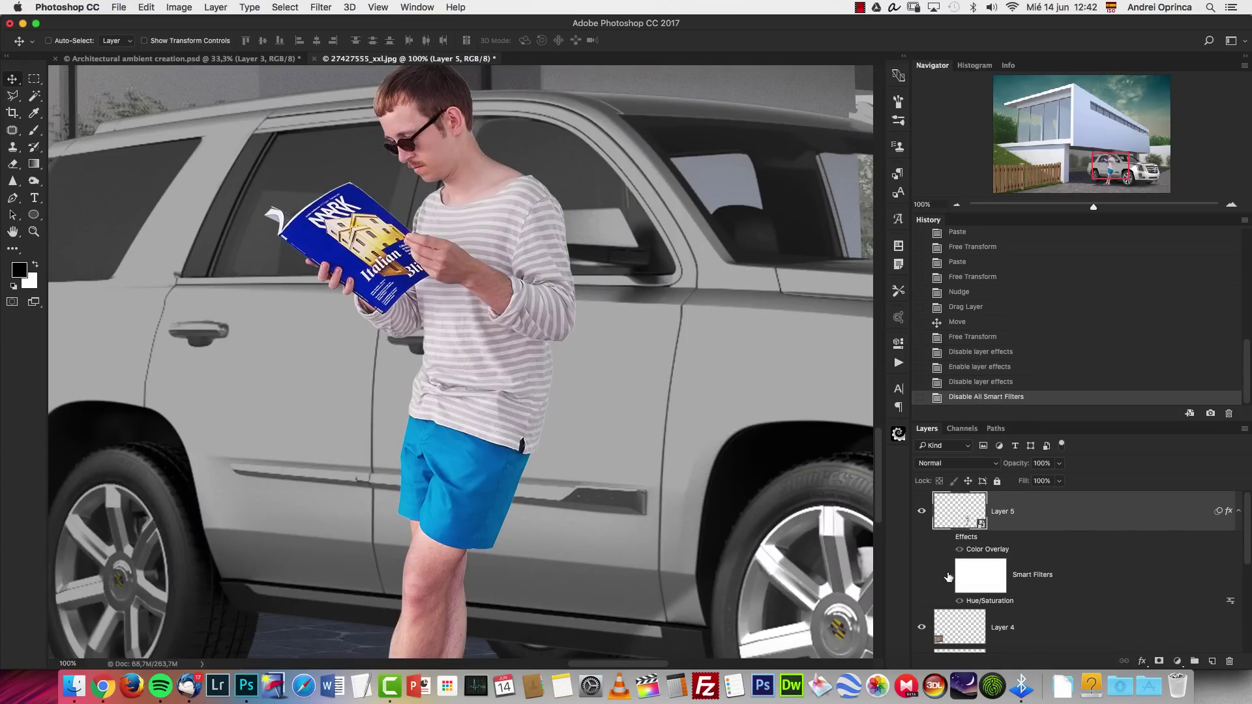
click(948, 576)
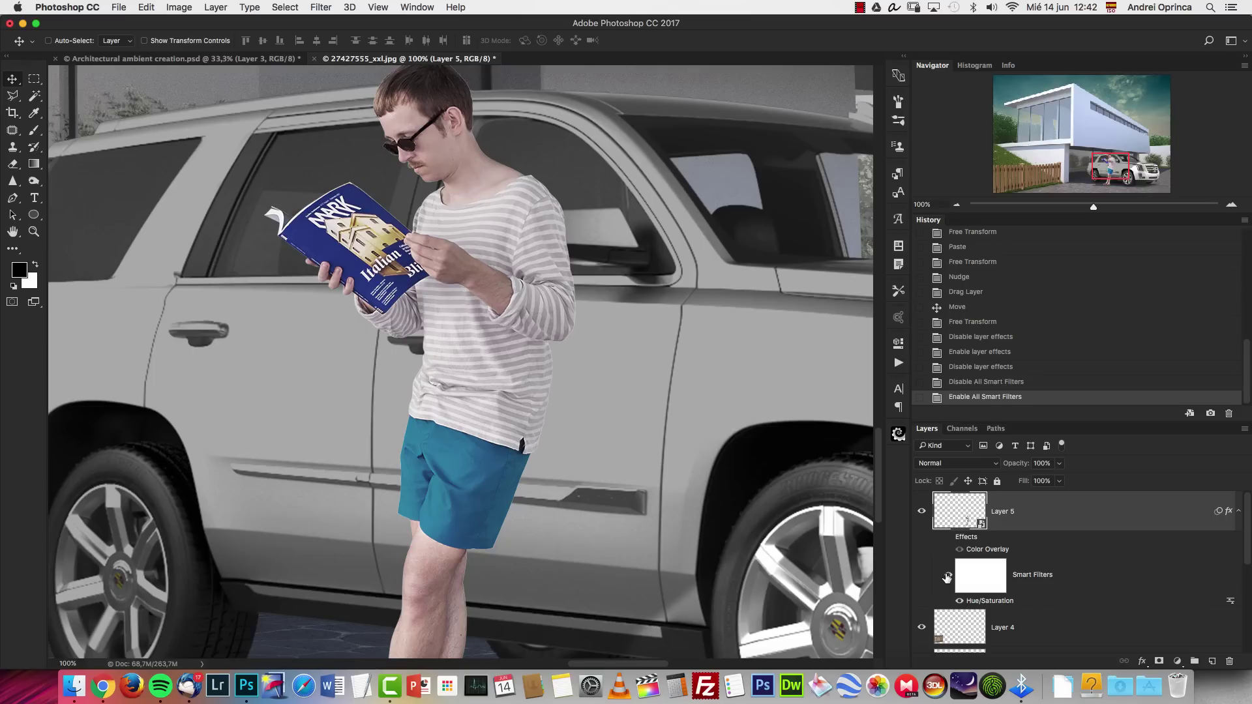
click(960, 550)
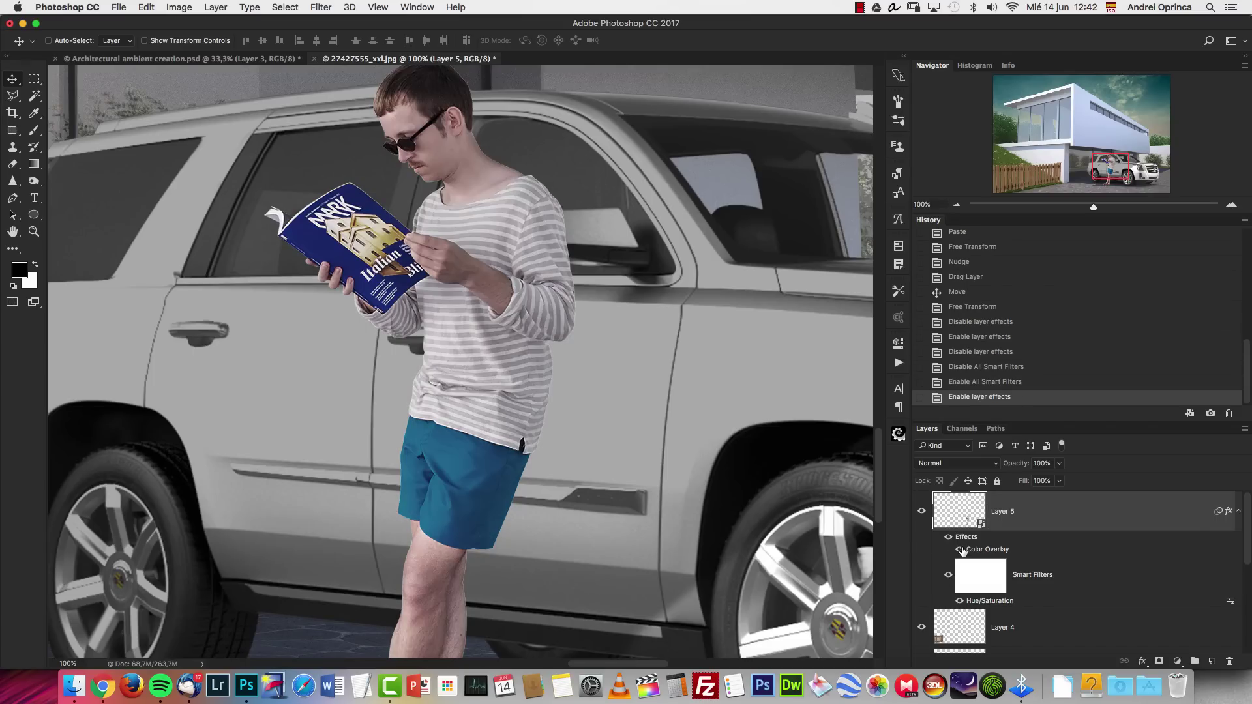
Review the Color Overlay's blend mode, opacity and colour on Layer 5, and examine how the man fits against the car.
double_click(1002, 552)
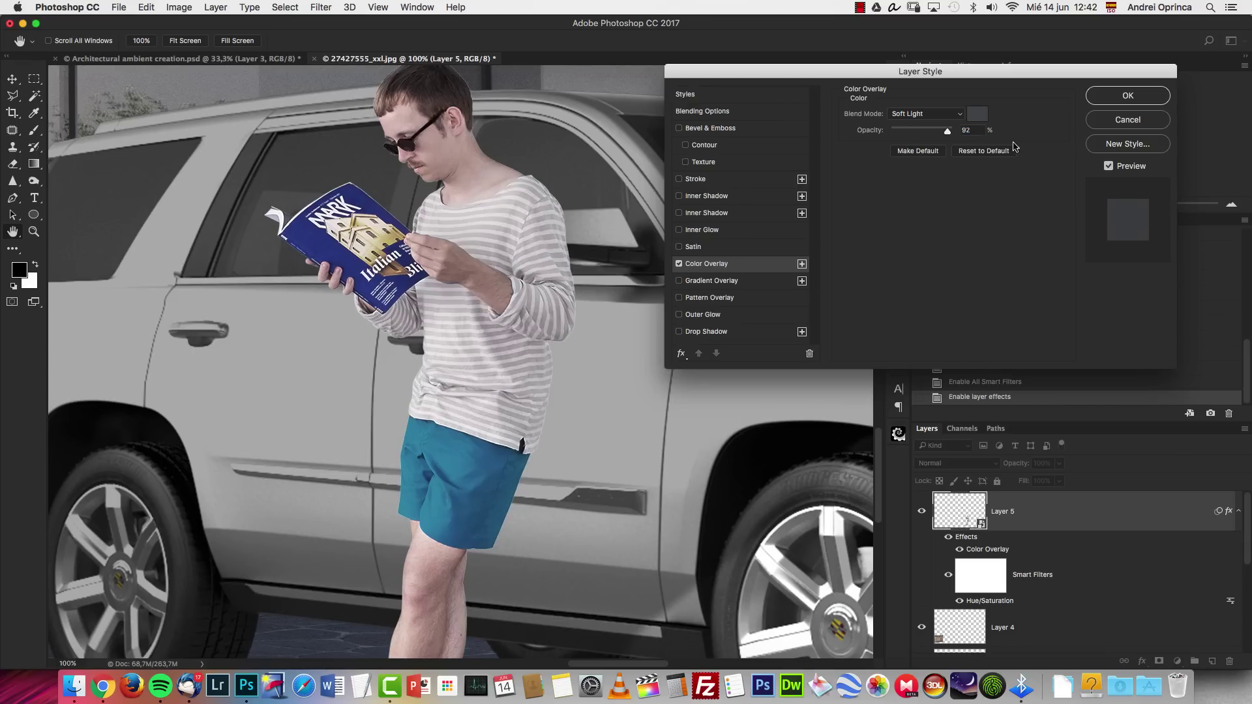
click(978, 114)
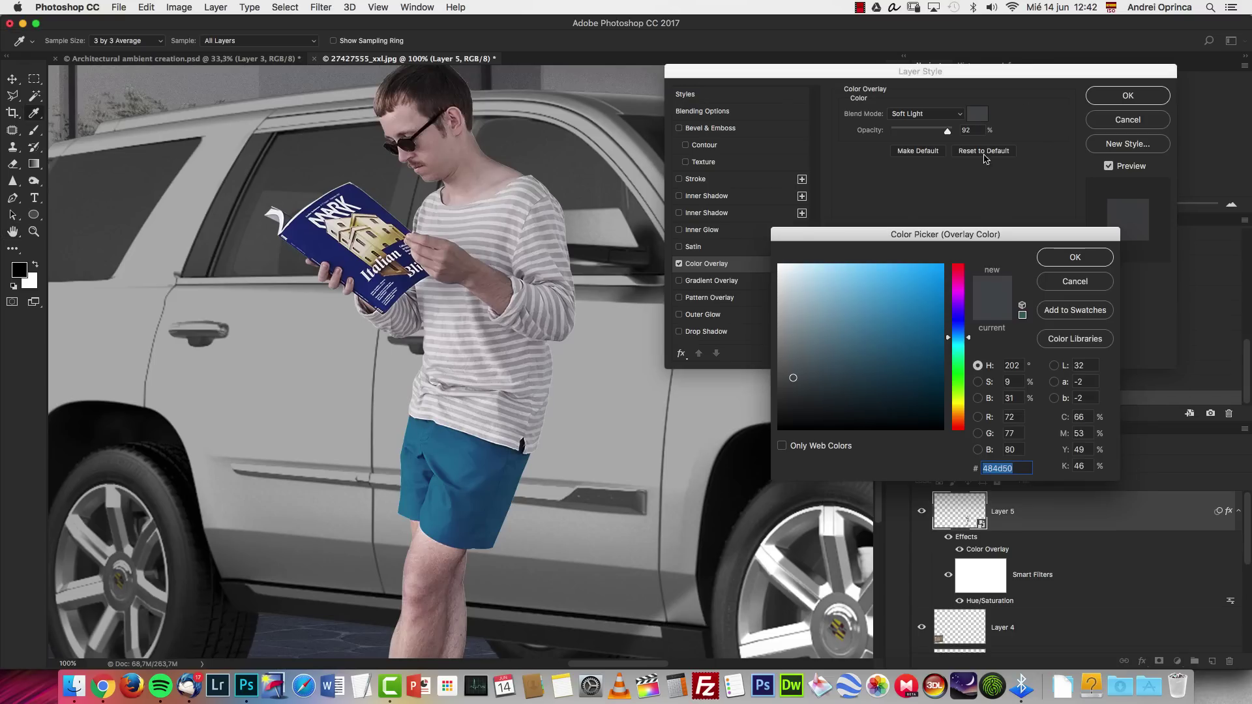
click(1086, 258)
key(Return)
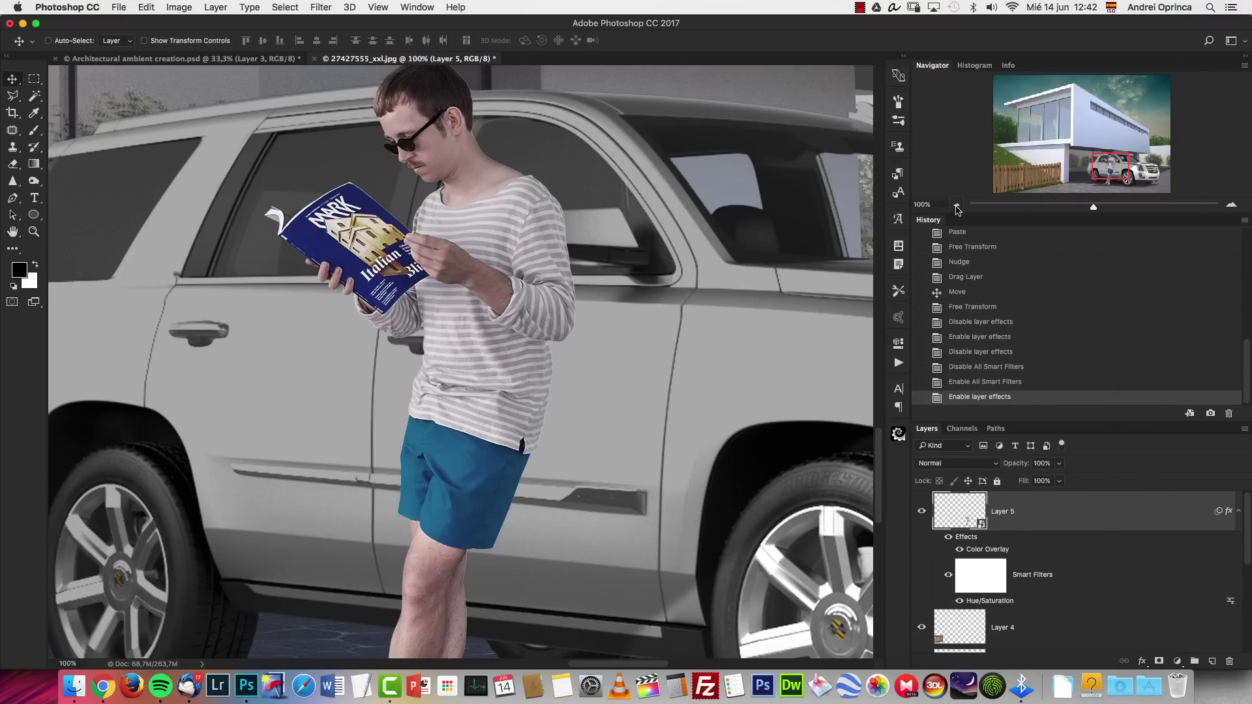
click(957, 206)
drag(1112, 171, 1099, 173)
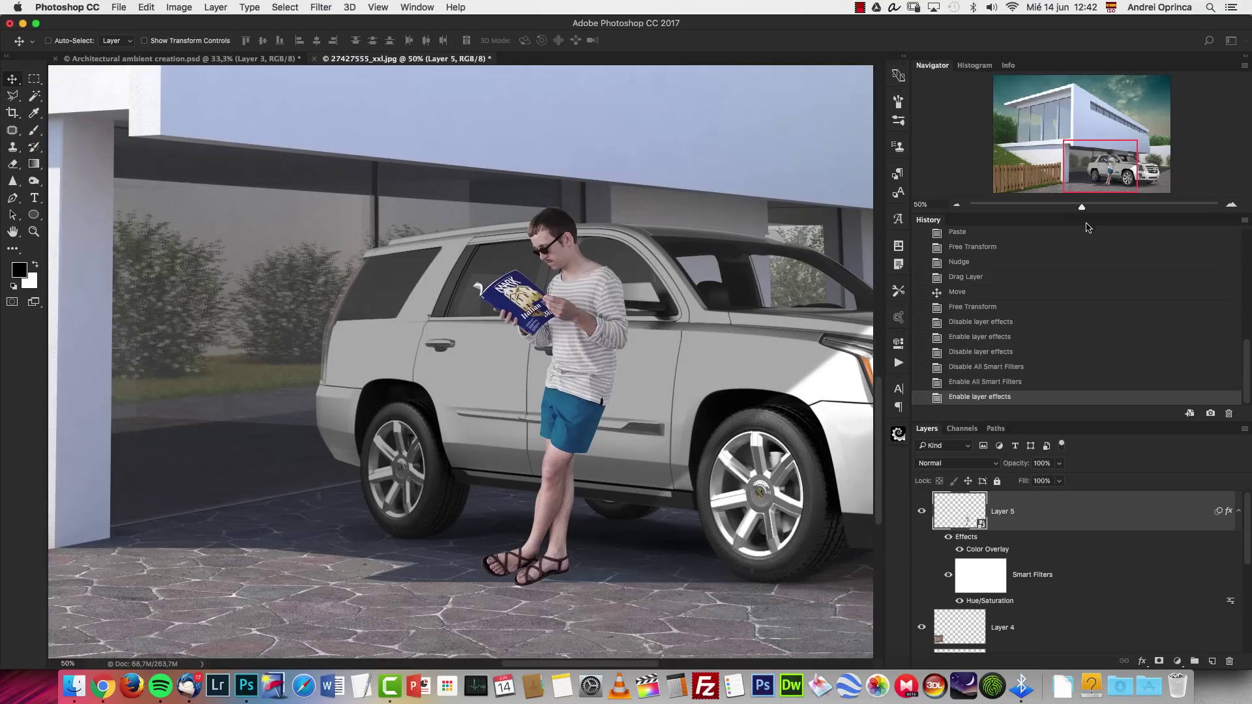
scroll(678, 358, right, 3)
scroll(678, 359, down, 1)
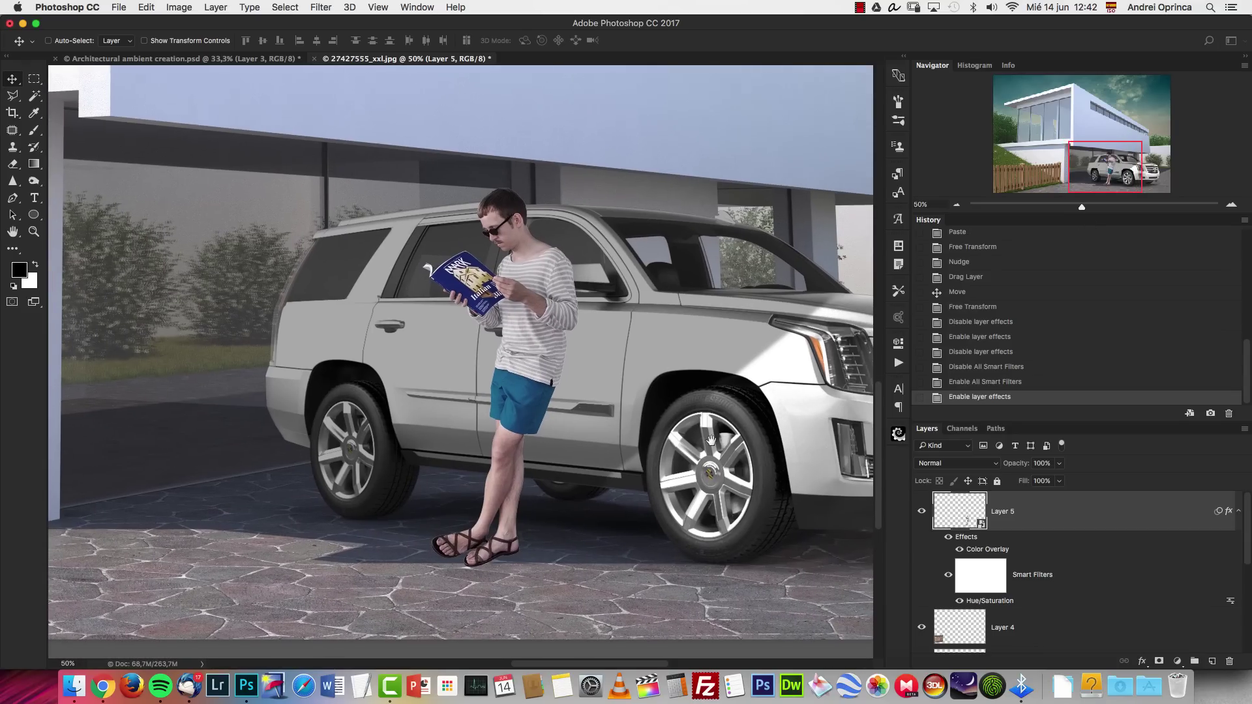
Add a Drop Shadow effect with a distance of about 41 px to the reading man's layer.
double_click(1126, 515)
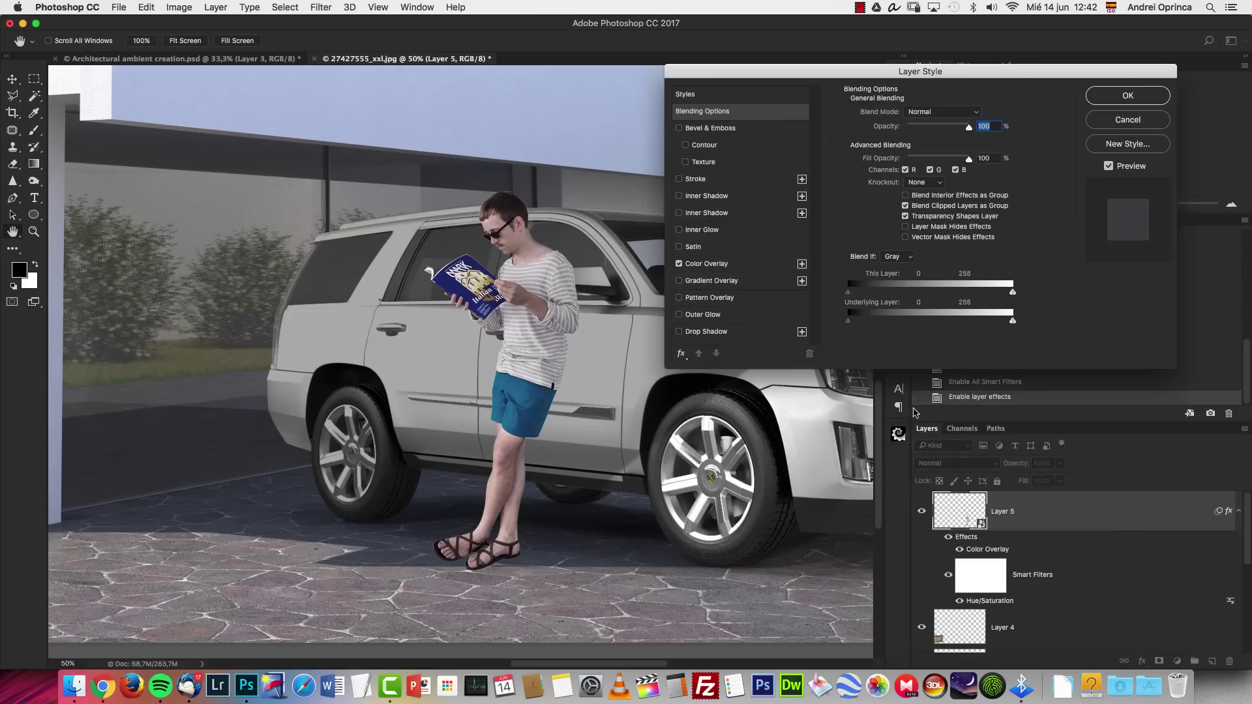
click(705, 331)
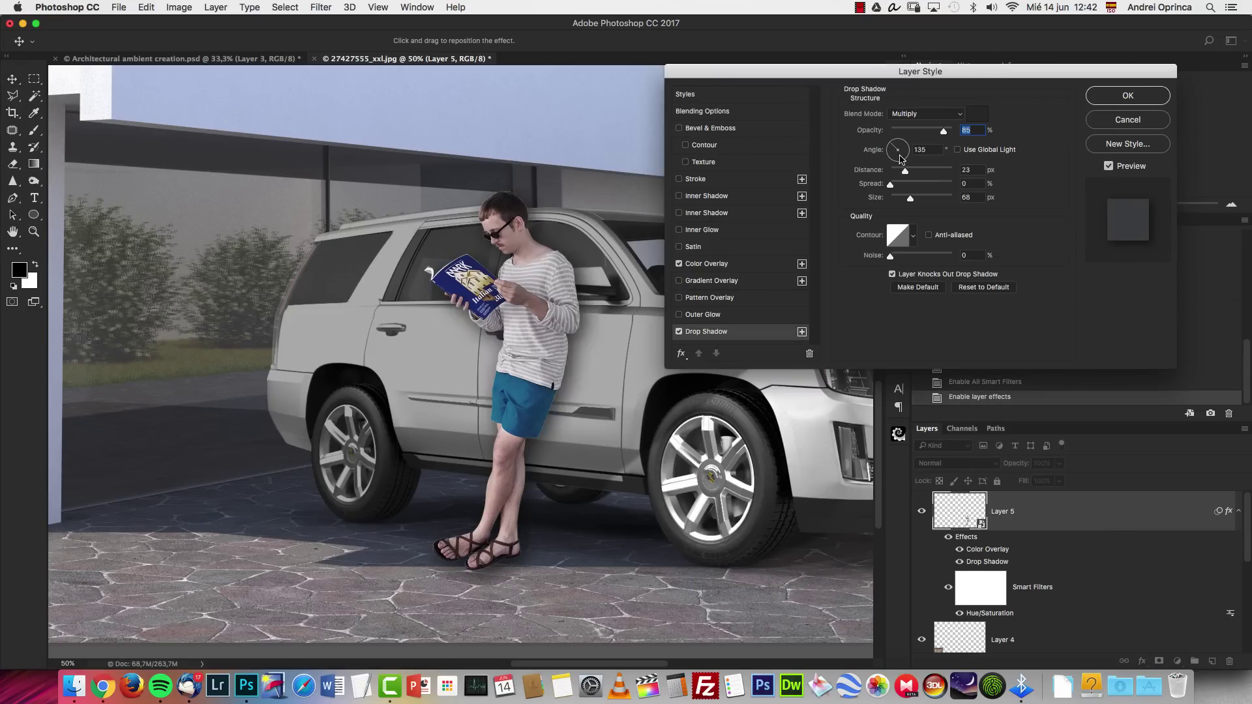
drag(907, 173, 919, 174)
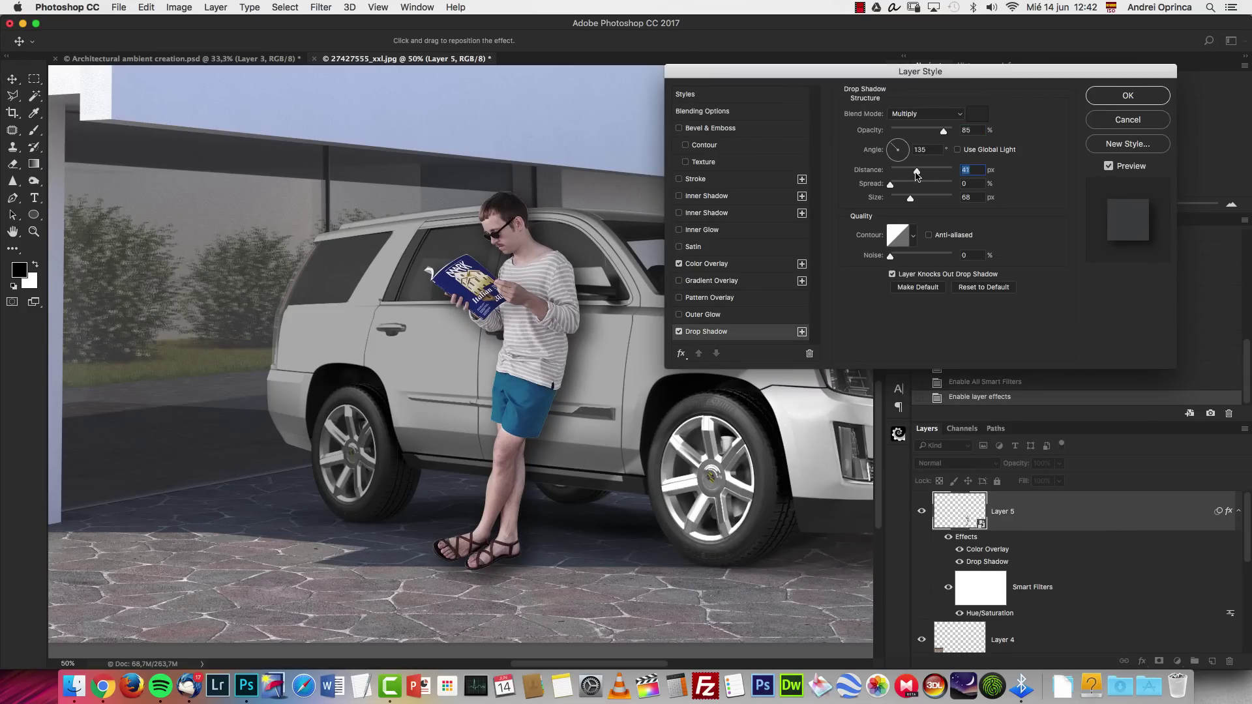
click(1127, 98)
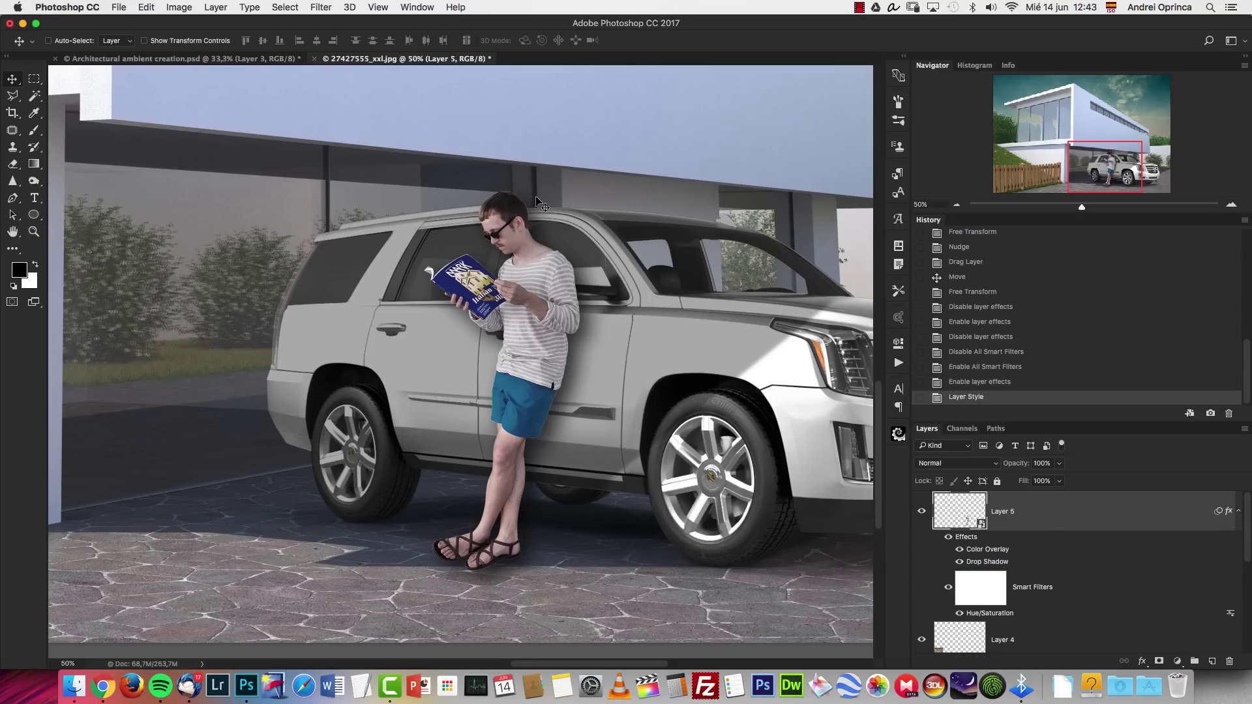
Convert the man's layer effects into separate layers, select the drop shadow layer and compare the image with and without it.
right_click(1230, 512)
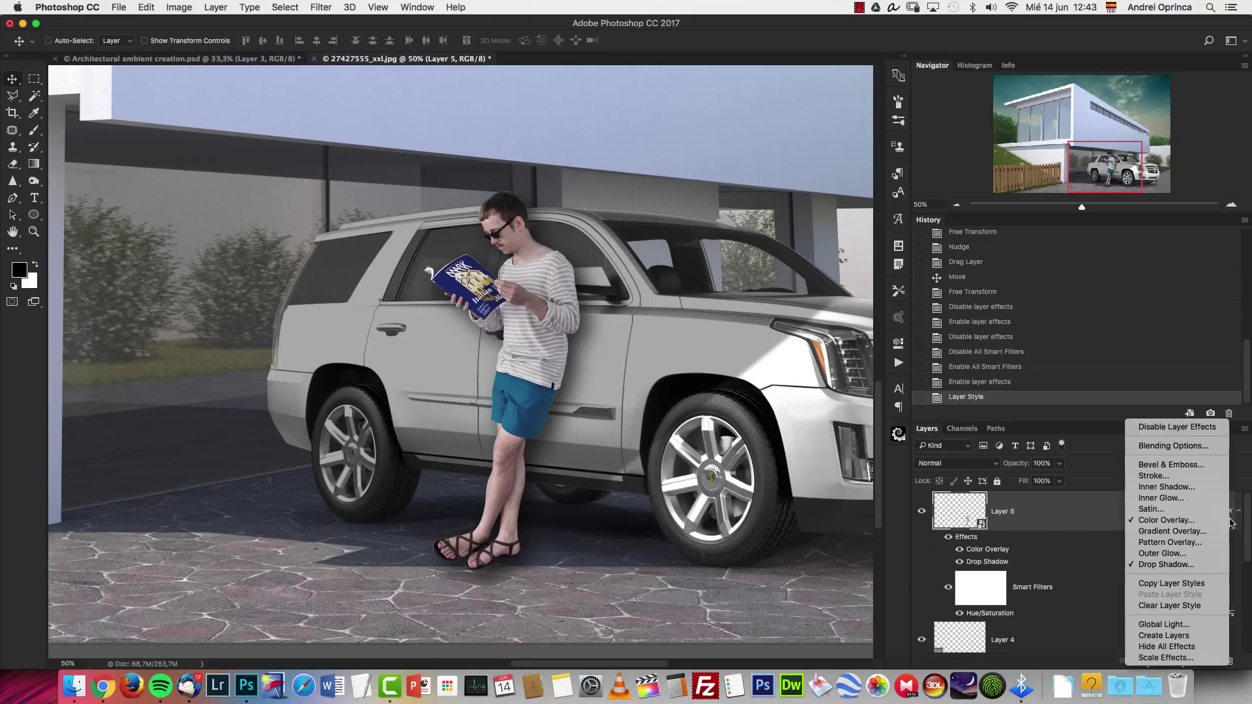
click(1166, 634)
click(1239, 551)
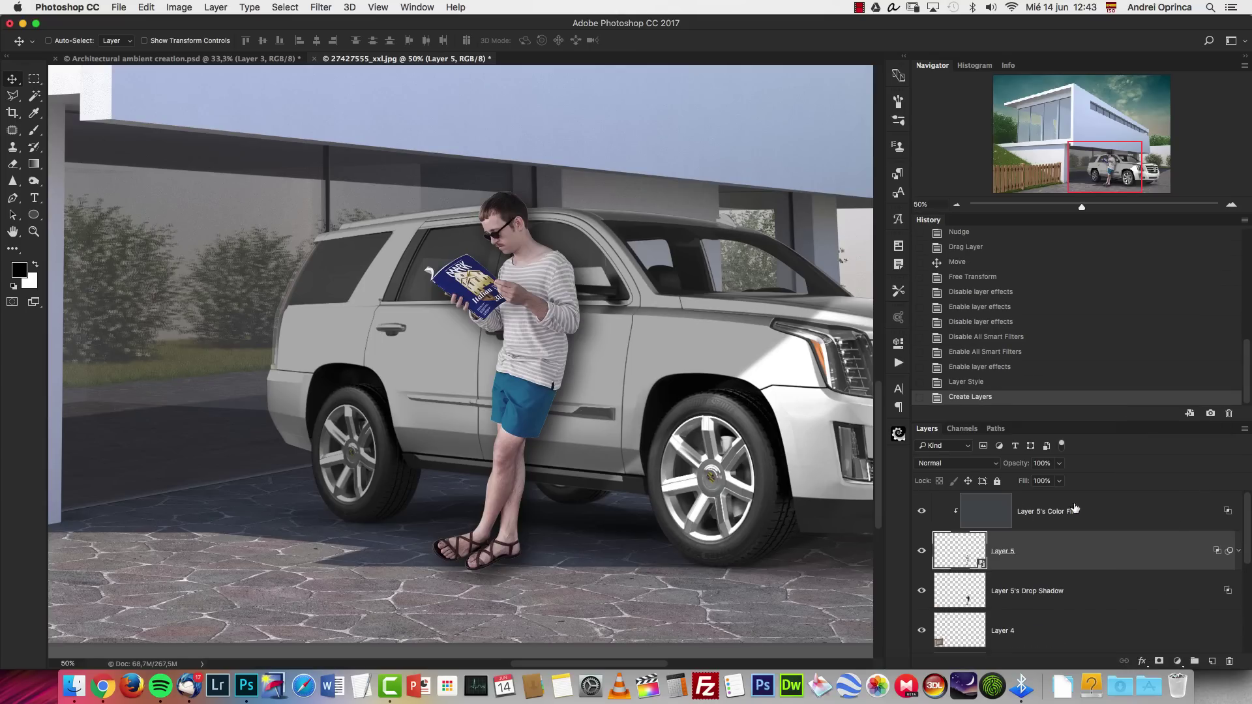
click(1046, 593)
click(922, 591)
click(923, 591)
click(922, 591)
click(922, 592)
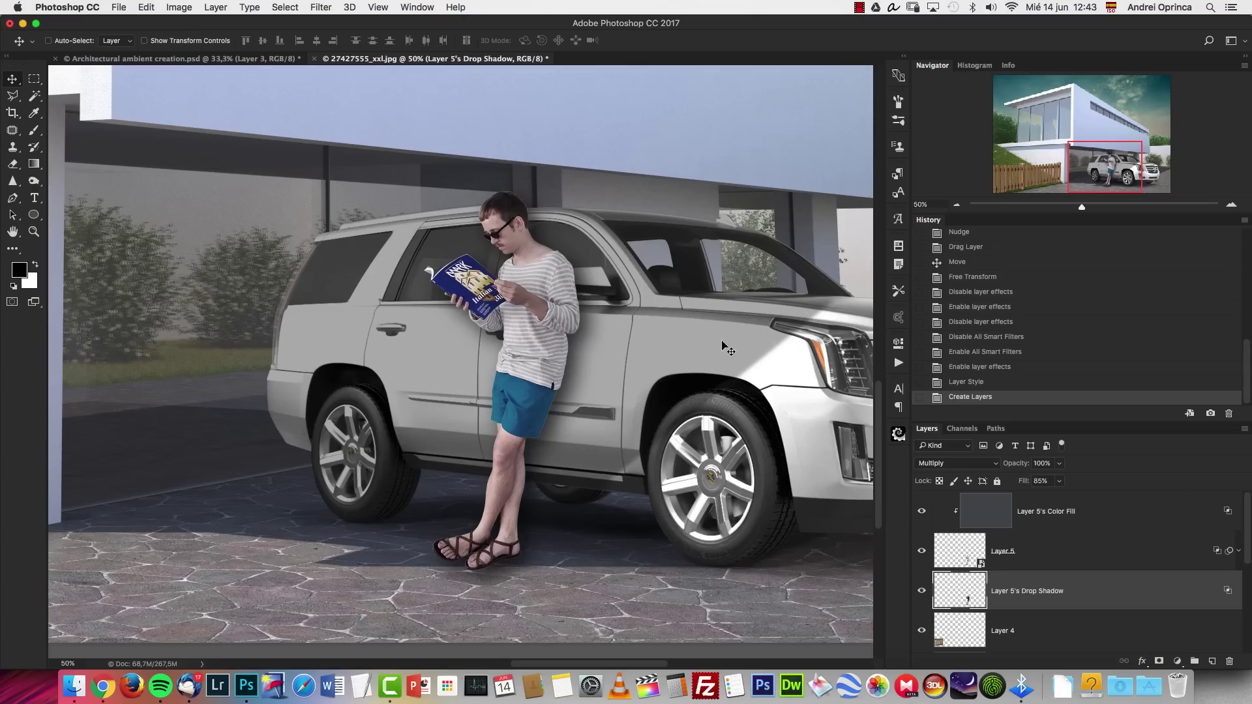
Mask the man's drop shadow layer using the outline of the Cadillac Escalade layer as the selection.
scroll(1248, 512, down, 5)
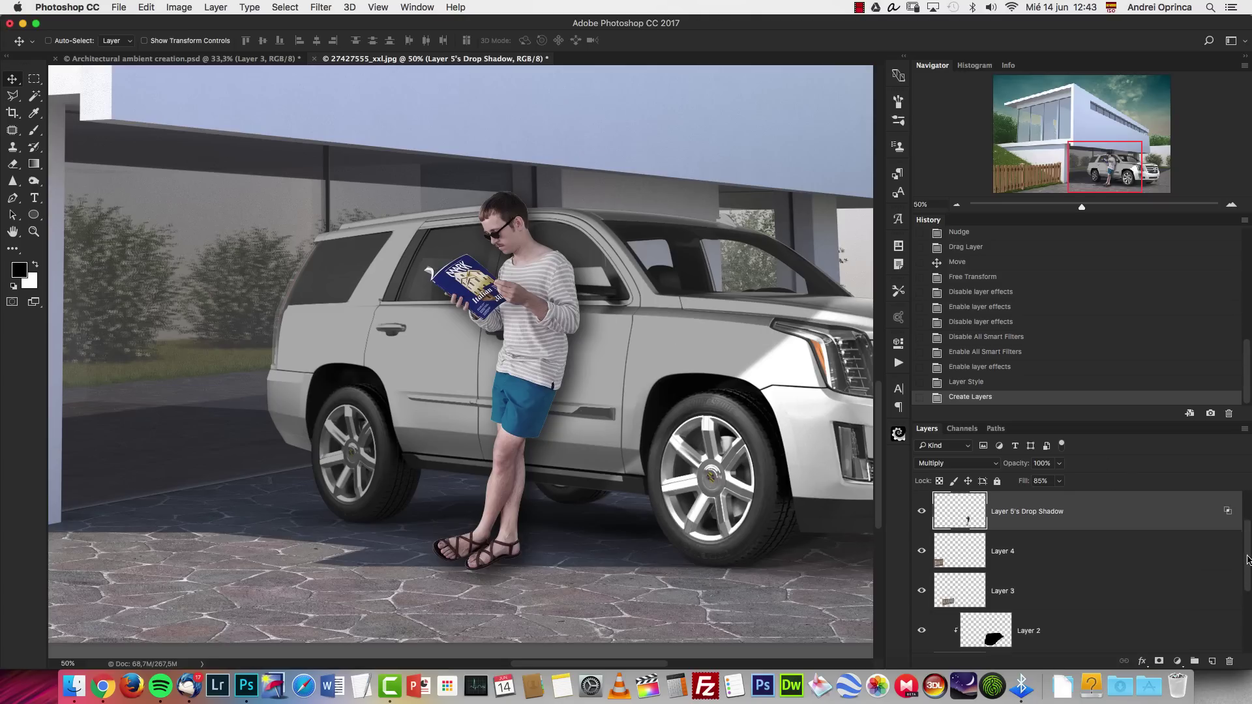
super+click(941, 584)
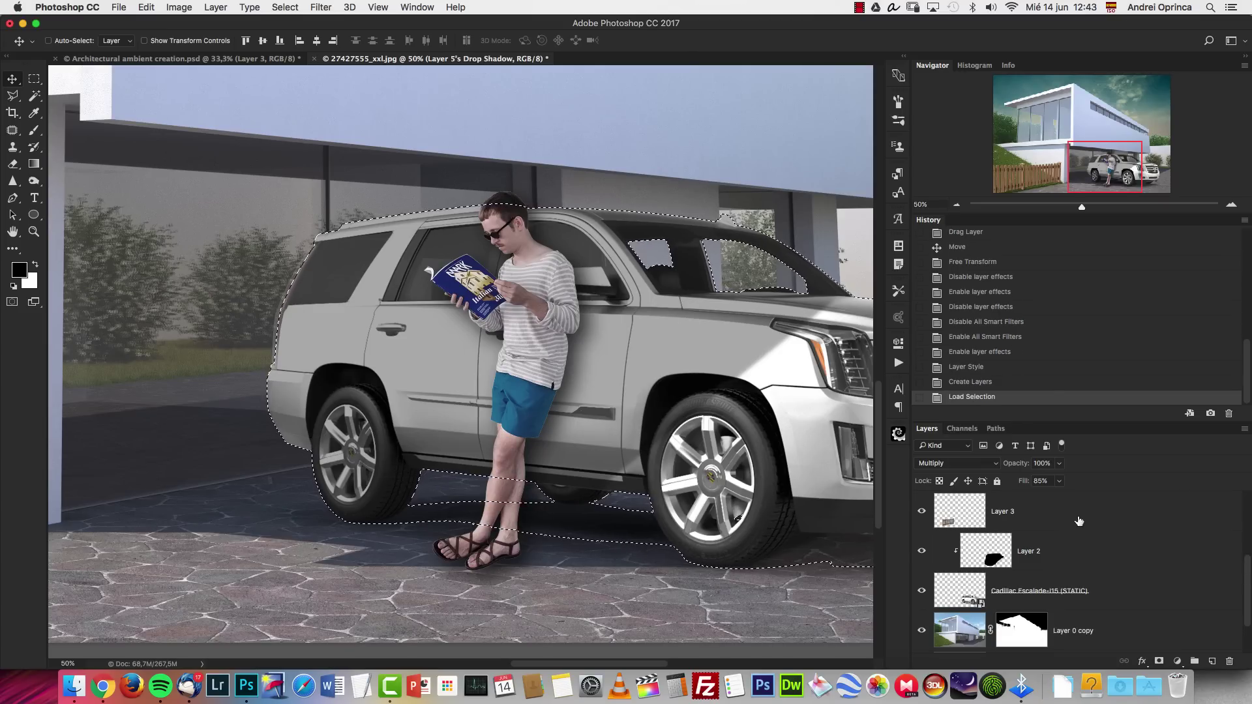
scroll(1246, 488, up, 5)
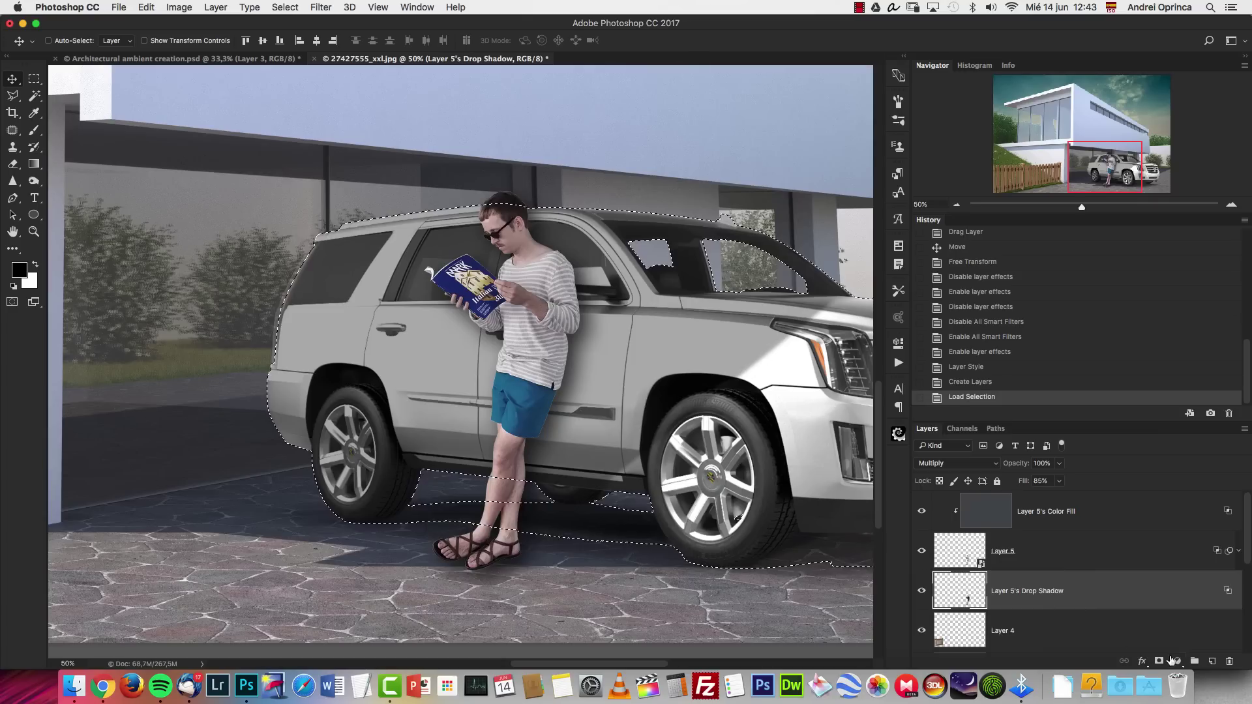
click(1157, 661)
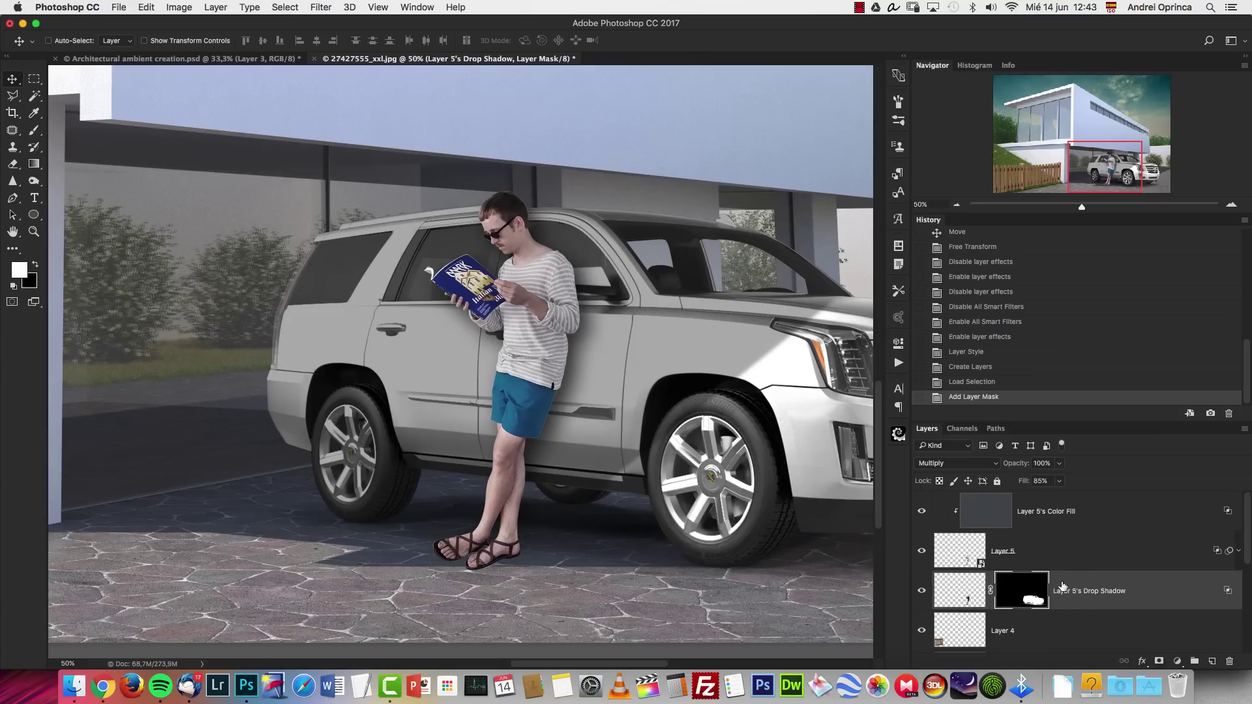
Inspect the drop shadow's layer mask on its own and compare the image with the mask and the shadow layer on and off.
shift+click(1029, 597)
shift+click(1029, 596)
alt+click(1030, 594)
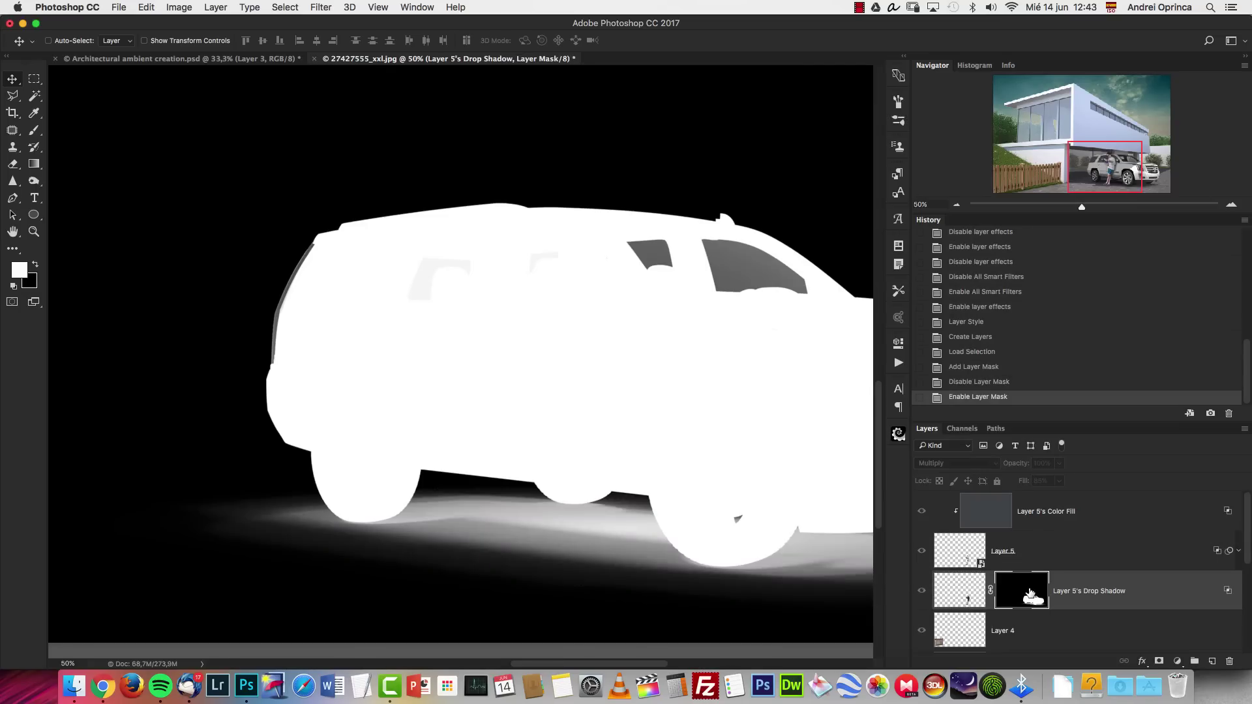
alt+click(1030, 591)
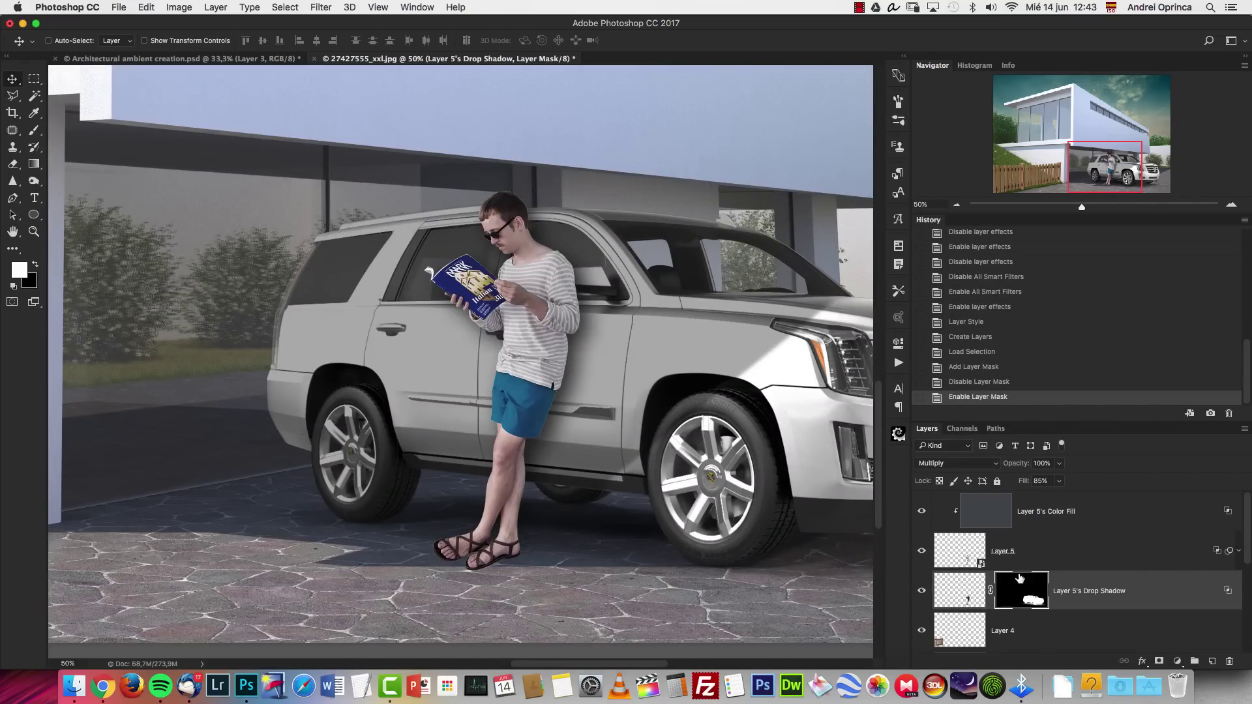
click(920, 591)
click(920, 590)
Paint black at the man's feet on the shadow mask with a 150 px brush, and compare the shadow on and off.
key(b)
key(bracketright)
key(bracketright)
key(bracketright)
key(bracketright)
key(bracketright)
key(bracketright)
key(bracketright)
key(bracketright)
key(x)
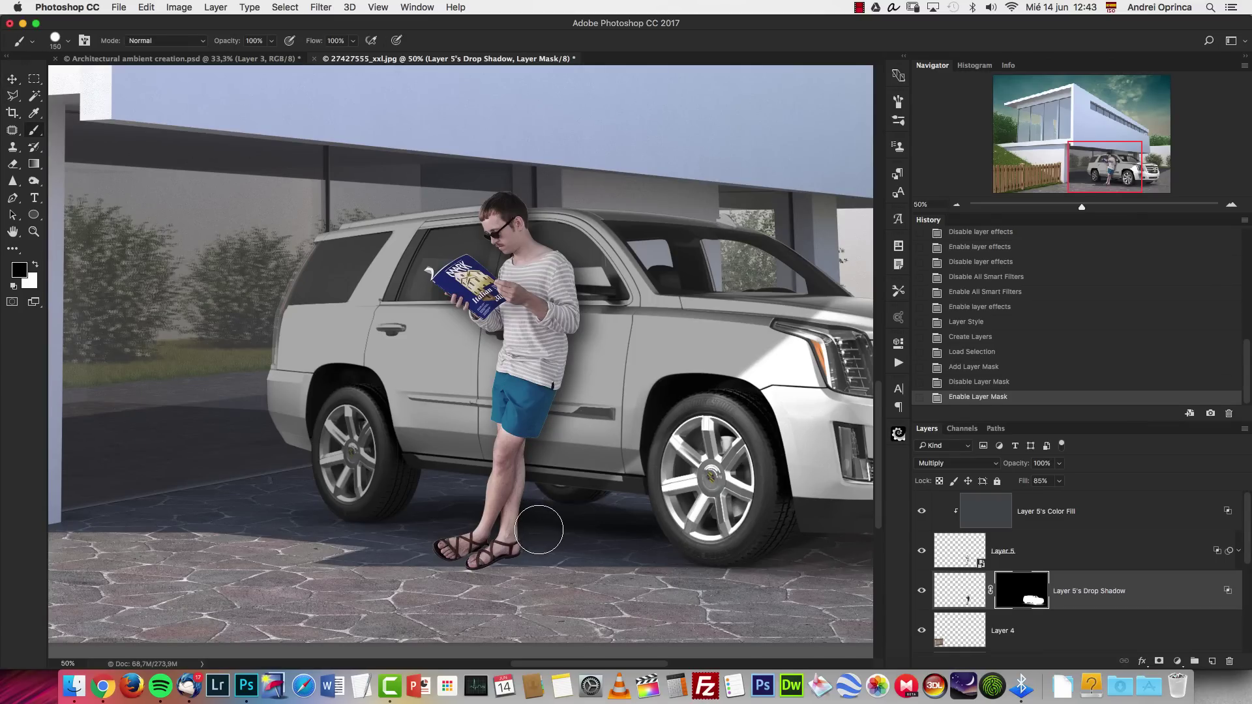
click(461, 574)
click(921, 589)
click(920, 589)
click(920, 590)
click(921, 589)
Paint out the shadow around the book on the shadow mask with a 125 px black brush.
key(bracketleft)
click(434, 287)
click(449, 267)
click(466, 257)
click(476, 255)
click(483, 265)
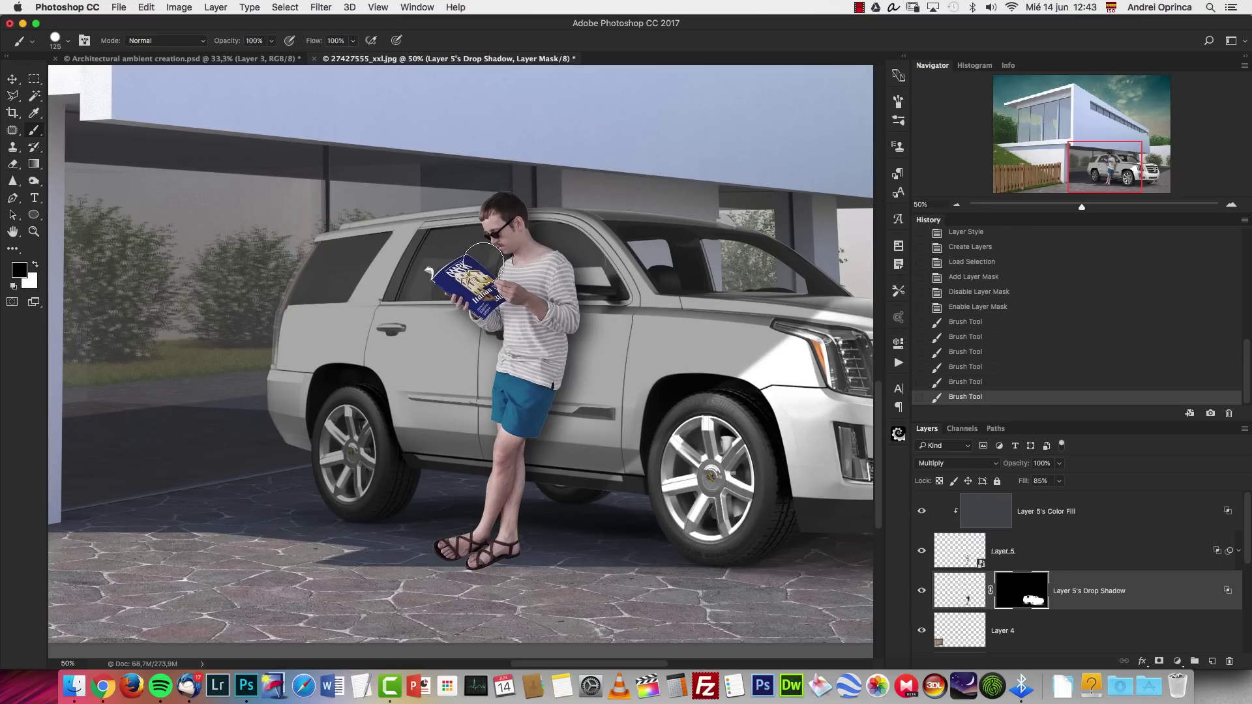
Paint out the shadow below the book and beside the man's legs with a 200 px black brush, and check the result.
key(bracketright)
key(bracketright)
key(bracketright)
click(460, 323)
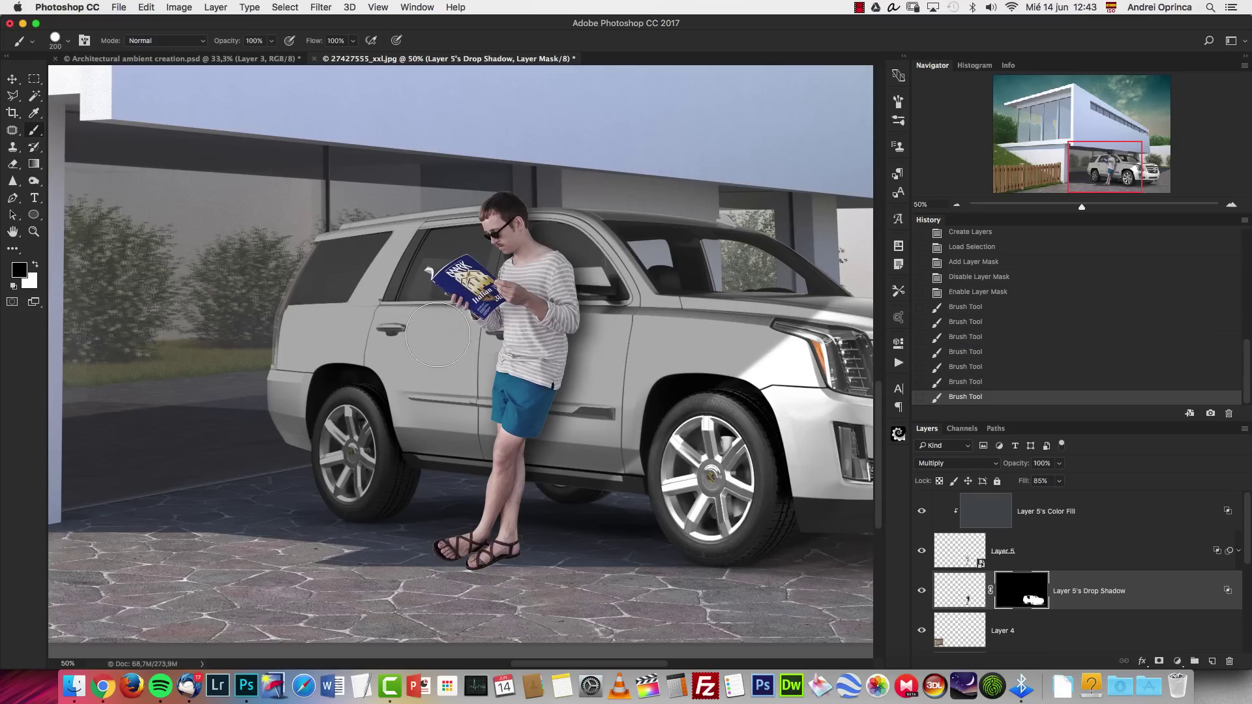
click(448, 484)
click(465, 435)
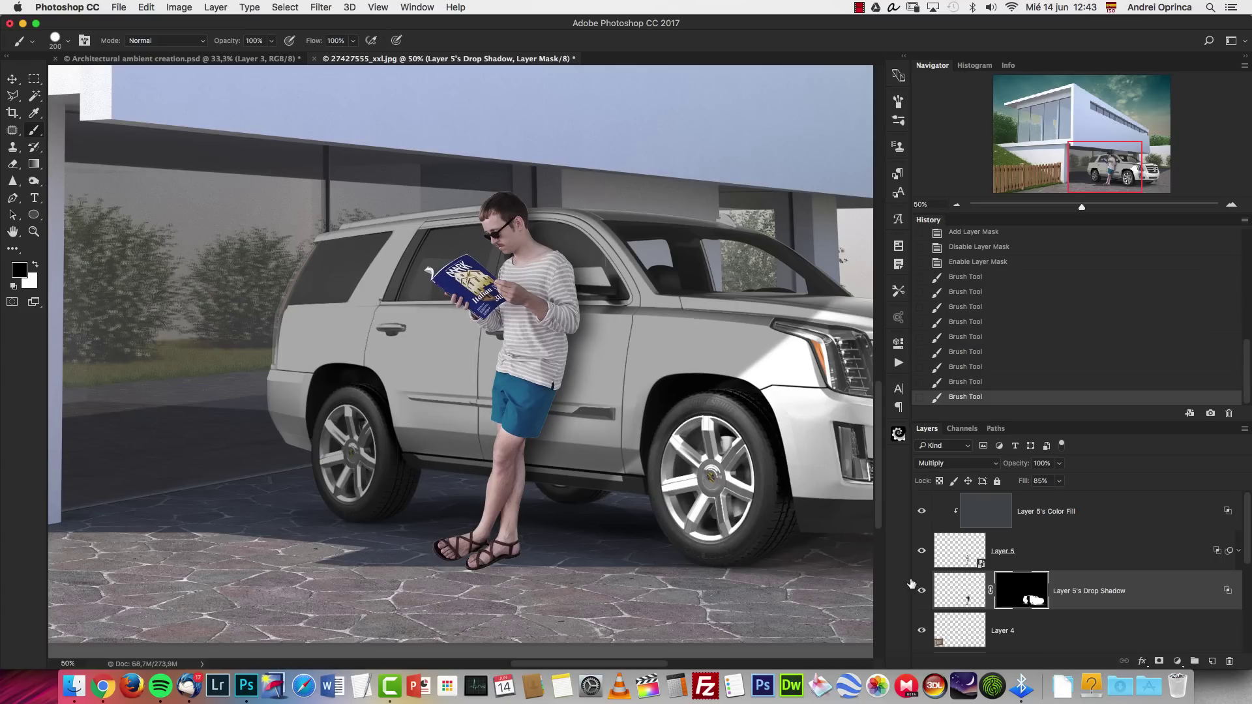
click(922, 591)
click(922, 591)
View the whole composite, examine the finished look in Architectural ambient creation.psd for comparison, and return to the house composite.
click(957, 204)
click(957, 205)
click(957, 205)
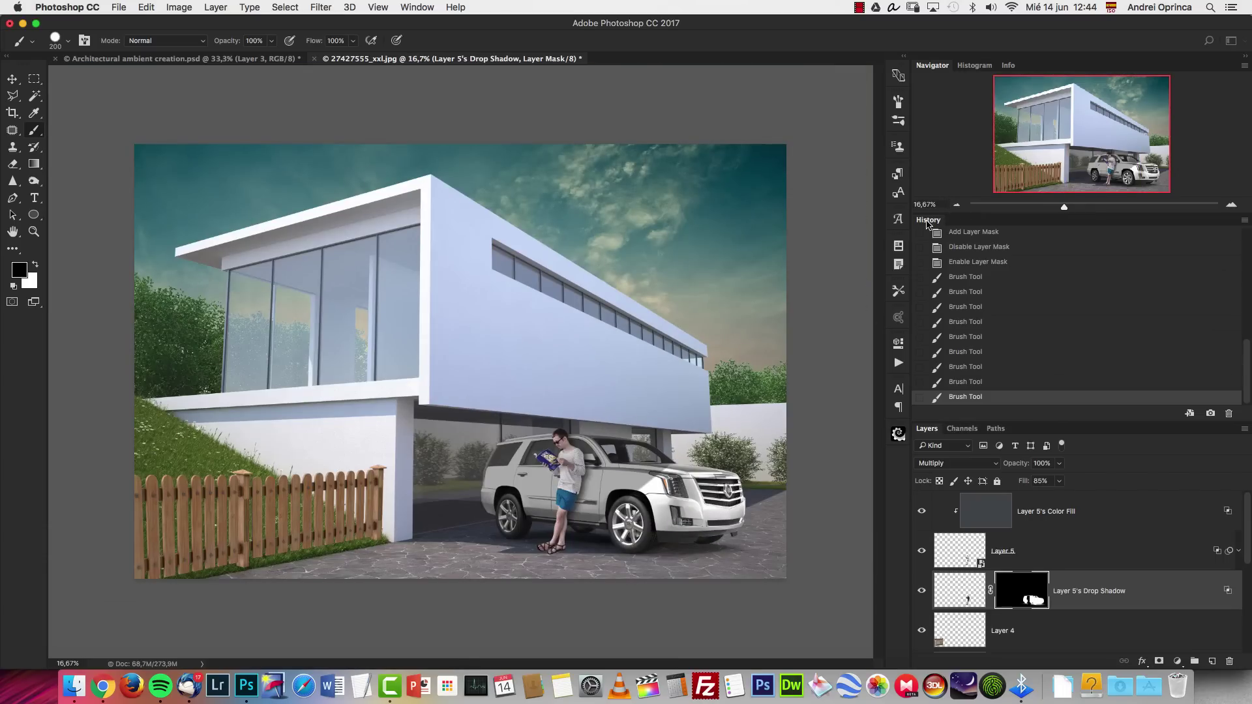
key(bracketleft)
click(280, 58)
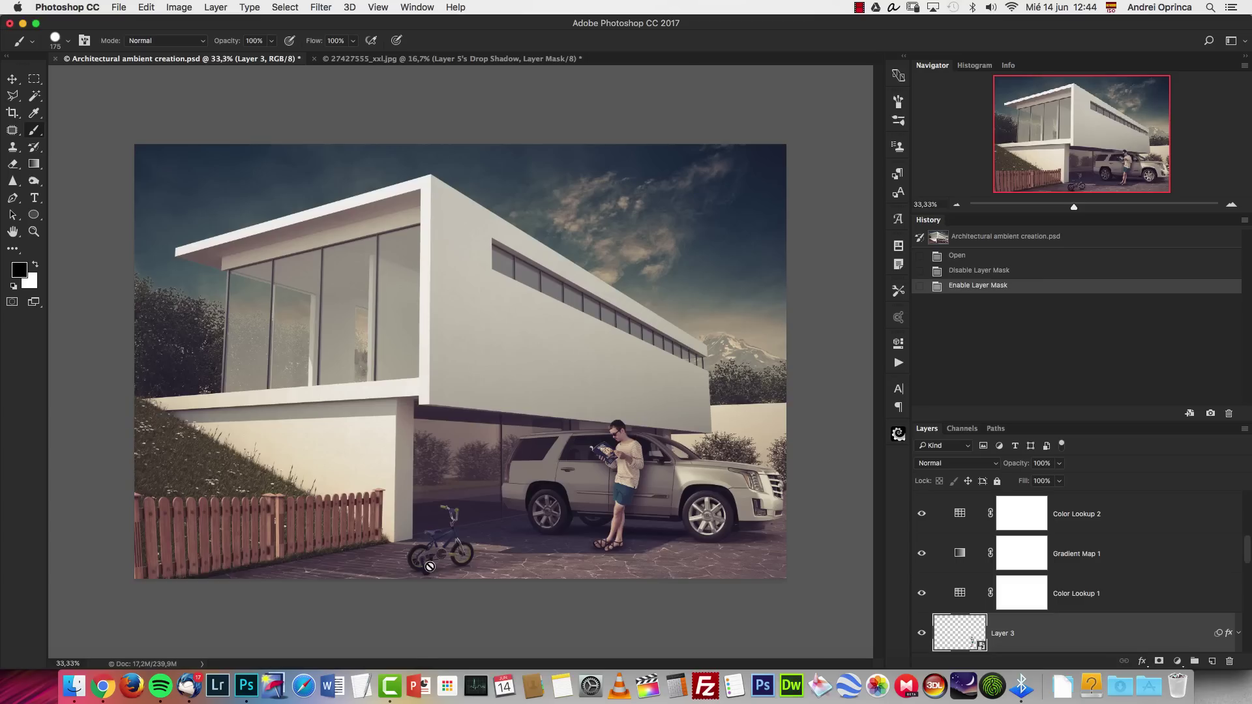
click(417, 60)
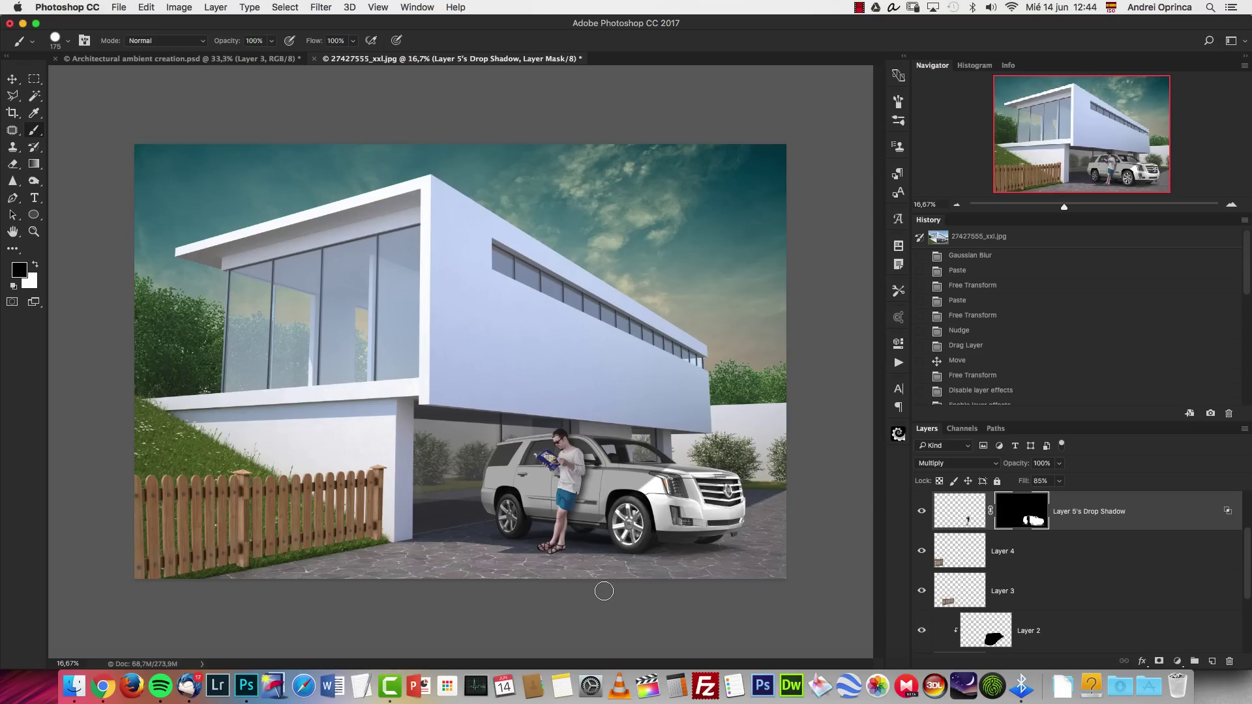
Add a Color Lookup adjustment layer above the drop shadow layer using the FallColors.look 3D LUT.
click(1172, 664)
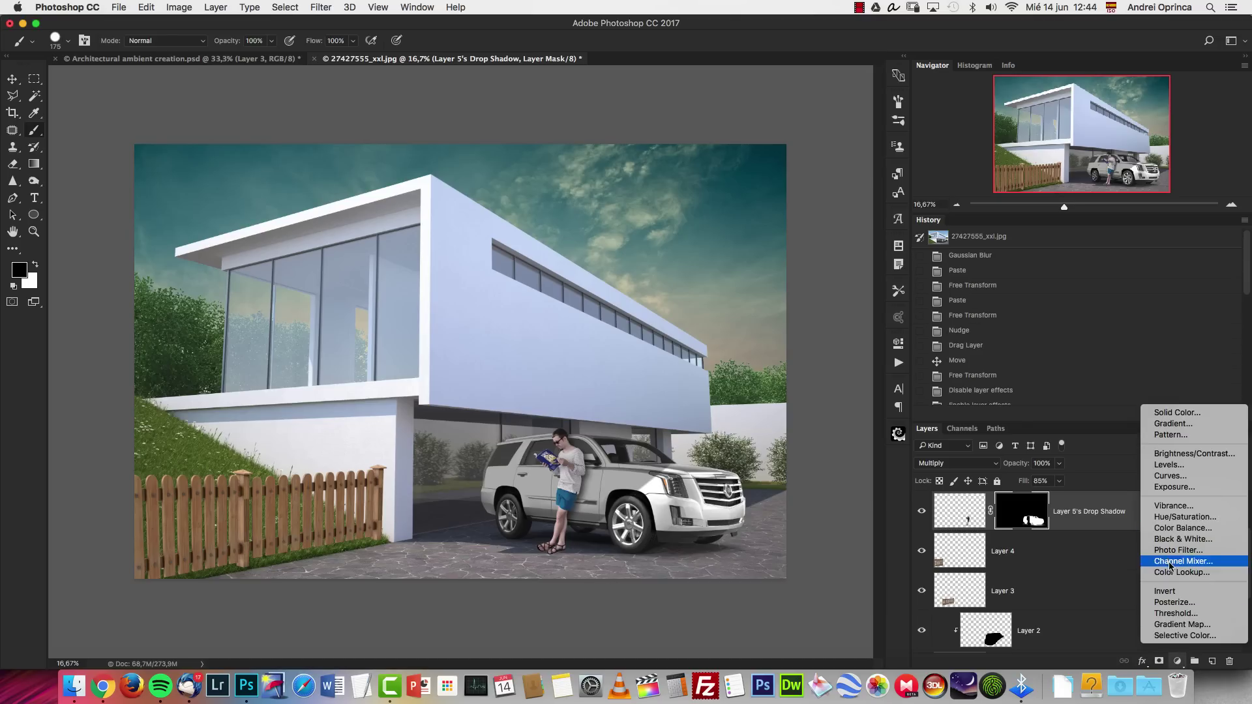
click(1173, 577)
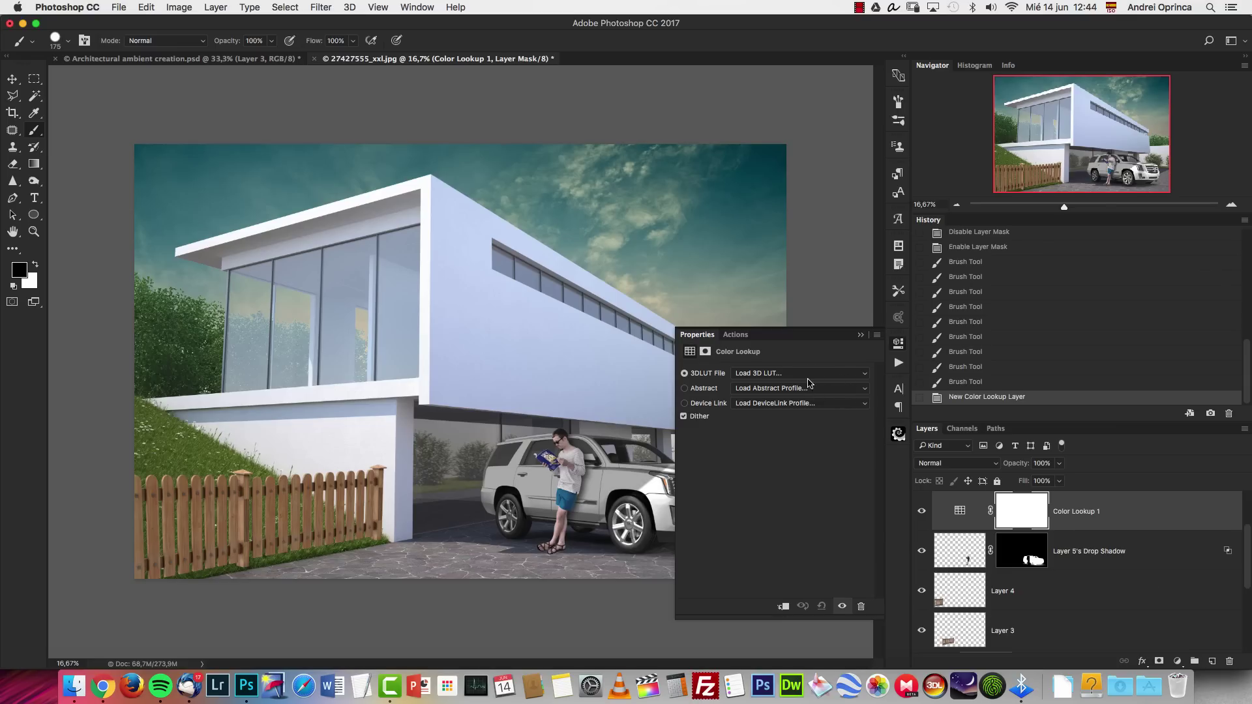
click(847, 373)
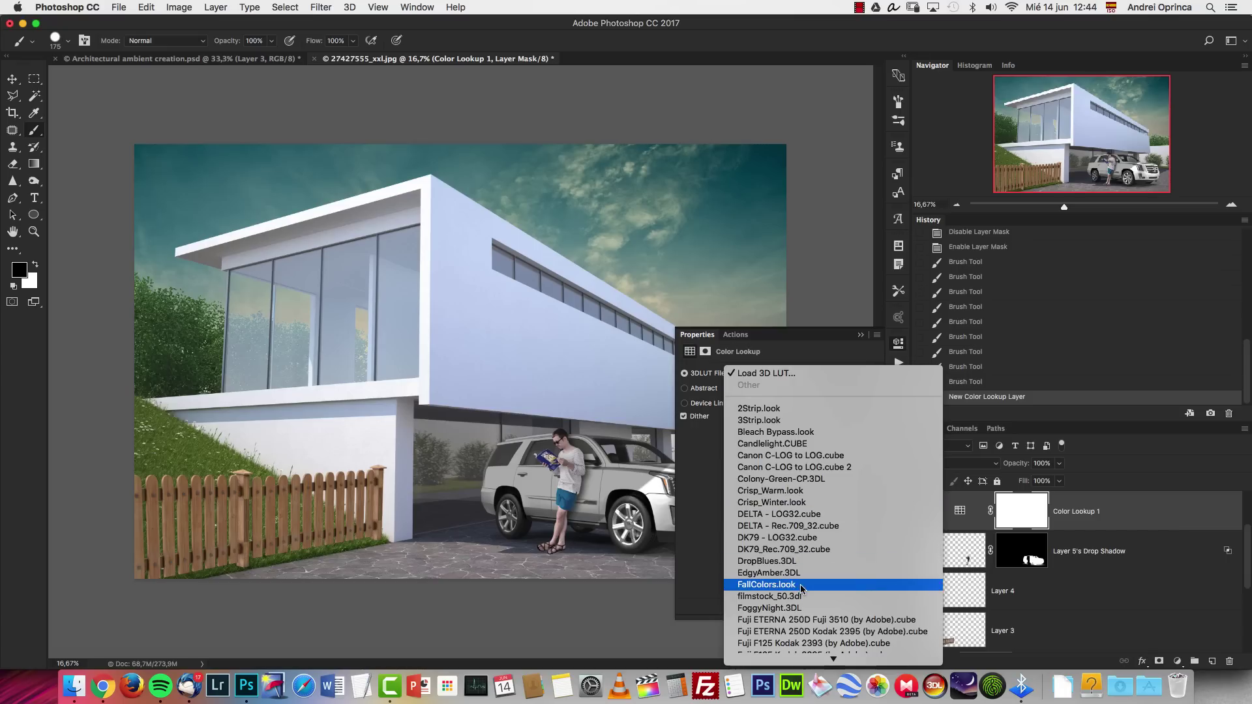
scroll(804, 580, down, 2)
click(808, 528)
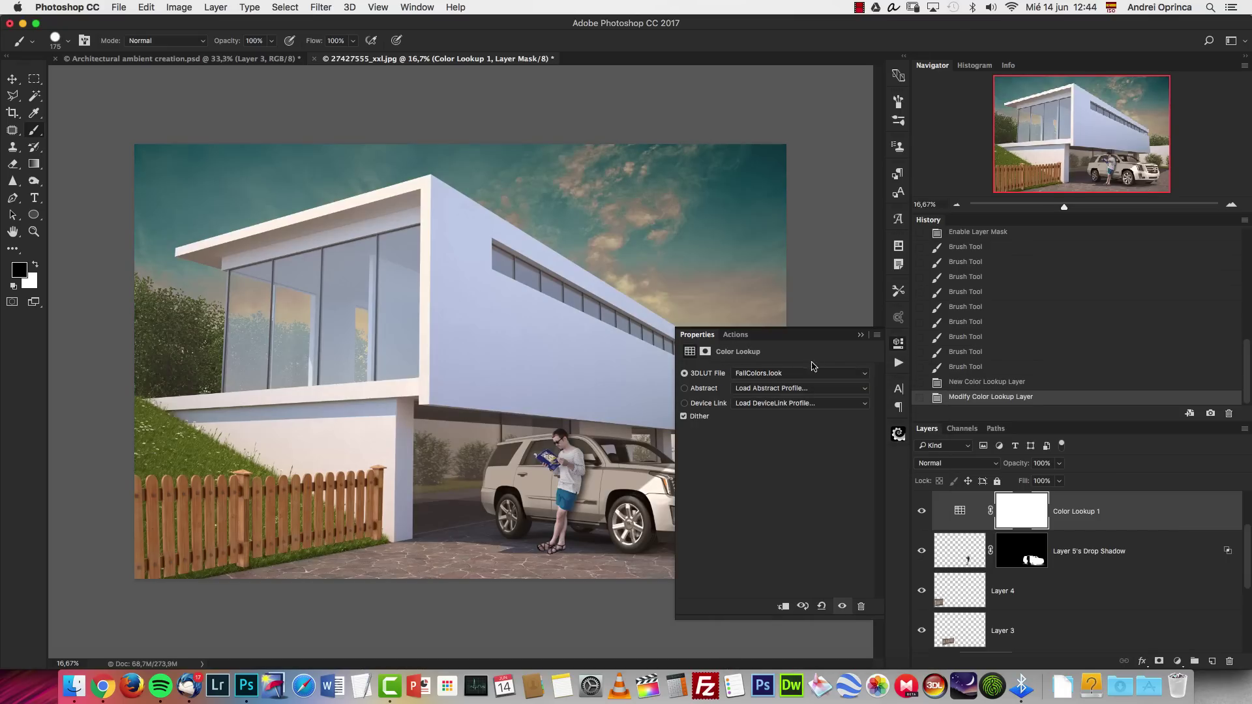
click(860, 335)
Set the Color Lookup layer's opacity to 50%.
click(1044, 463)
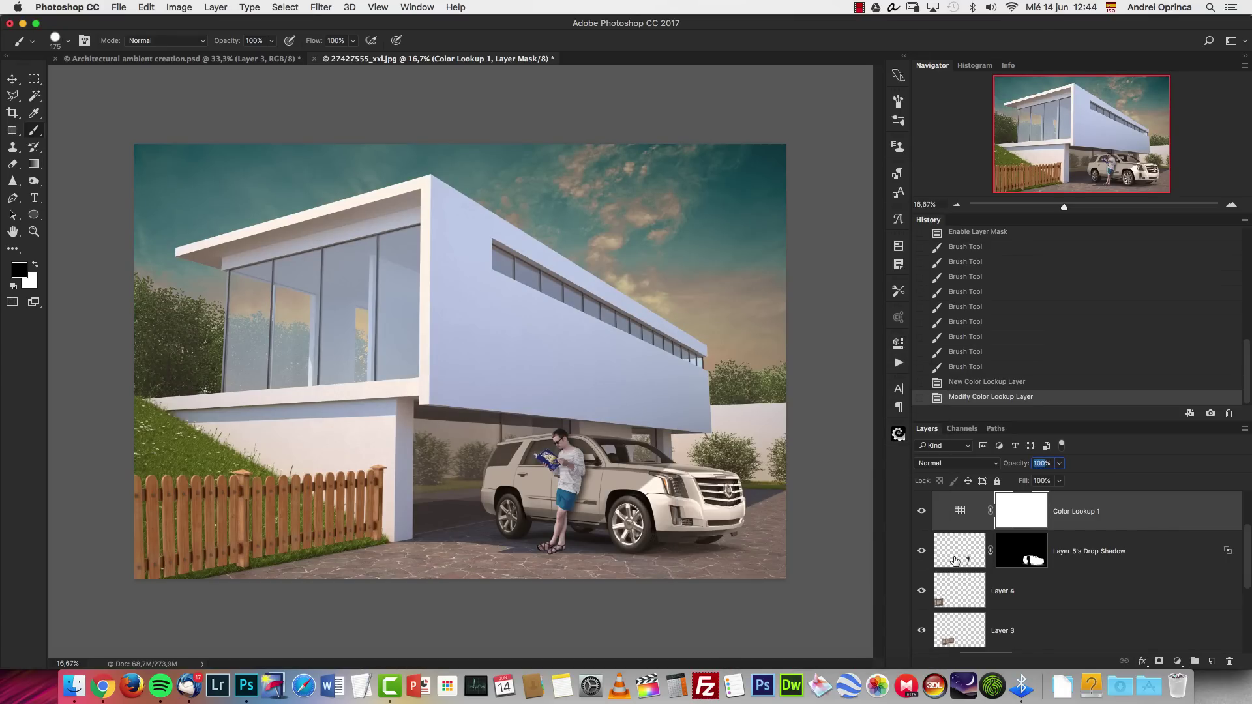
text(50)
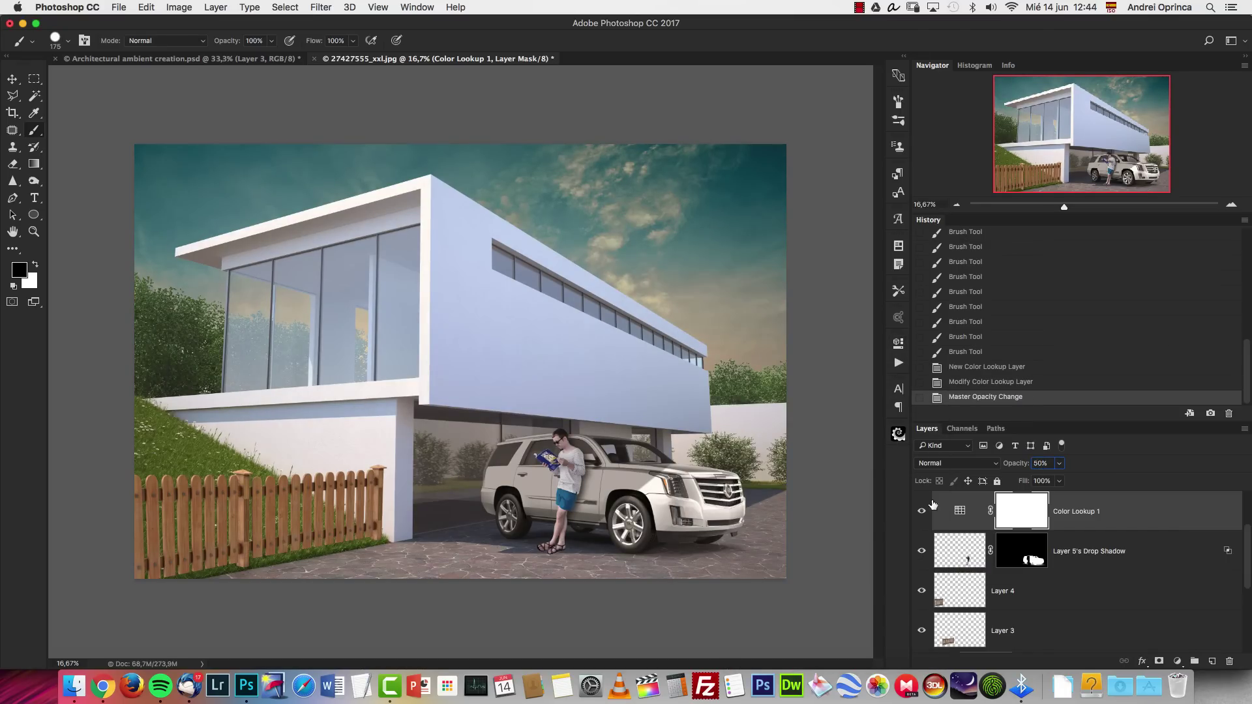
key(Return)
key(Return)
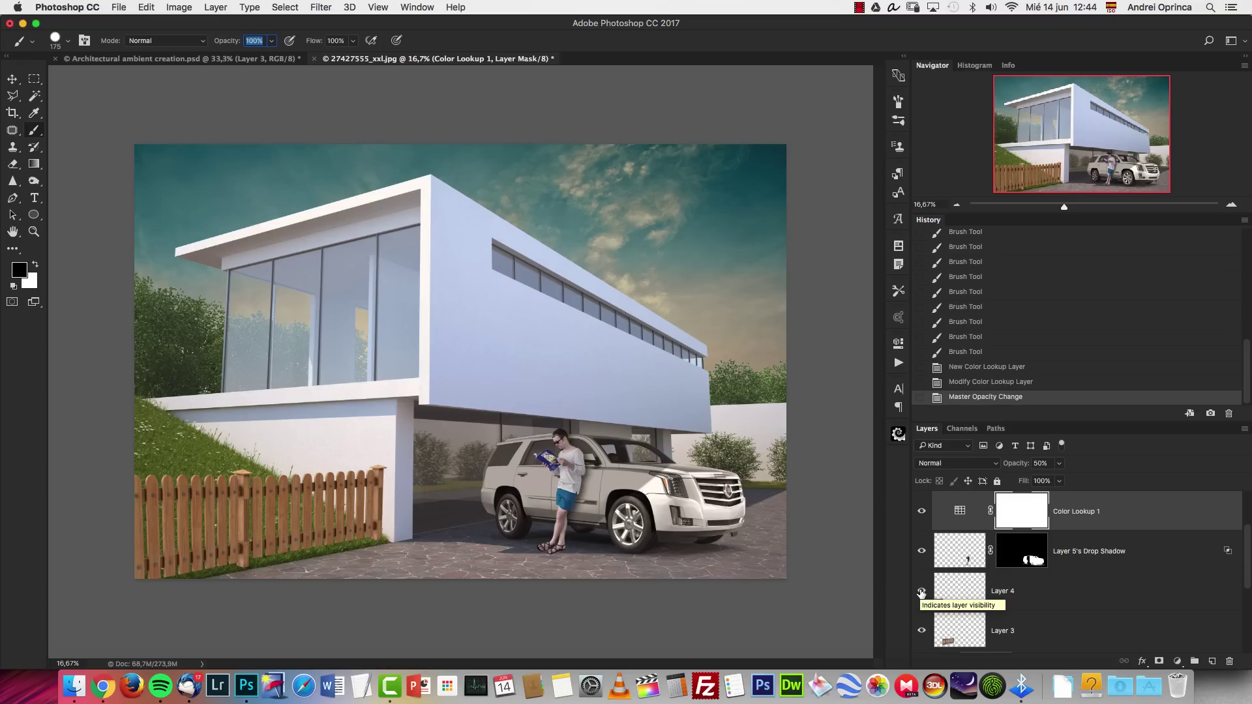
Add a Gradient Map adjustment layer above the Color Lookup layer and apply the Sepia-Selenium 3 gradient preset.
click(1177, 662)
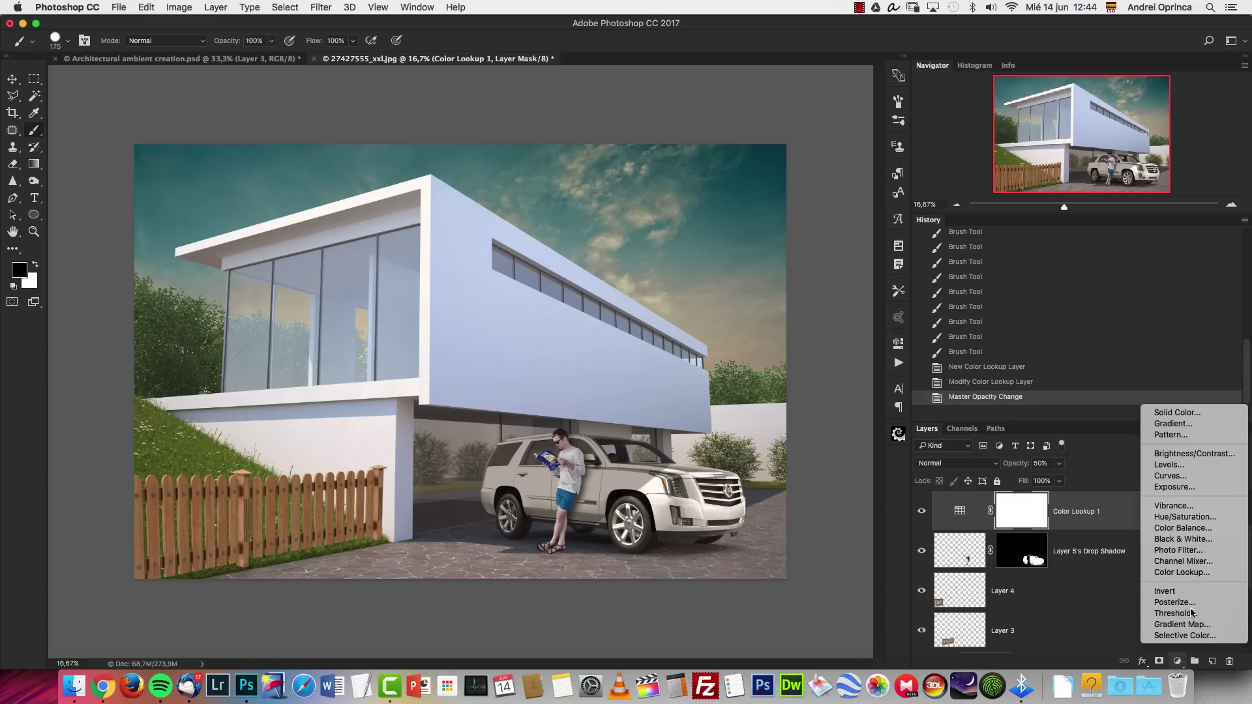
click(1182, 625)
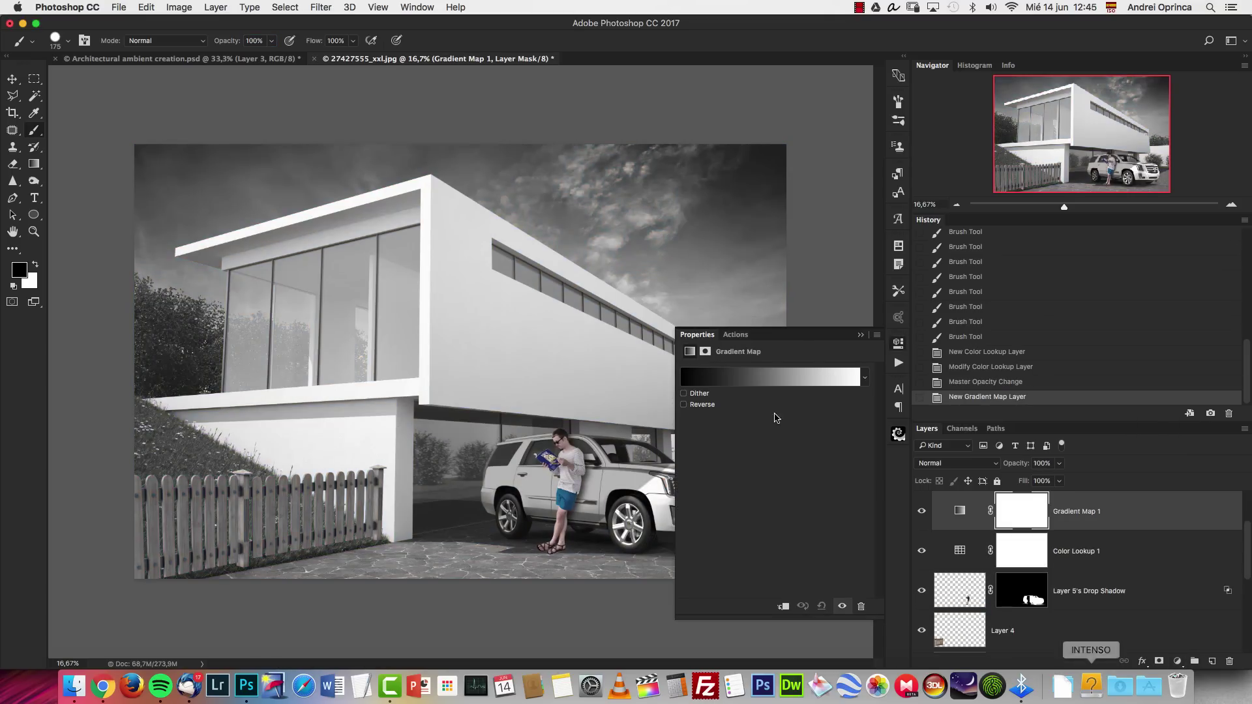
click(813, 377)
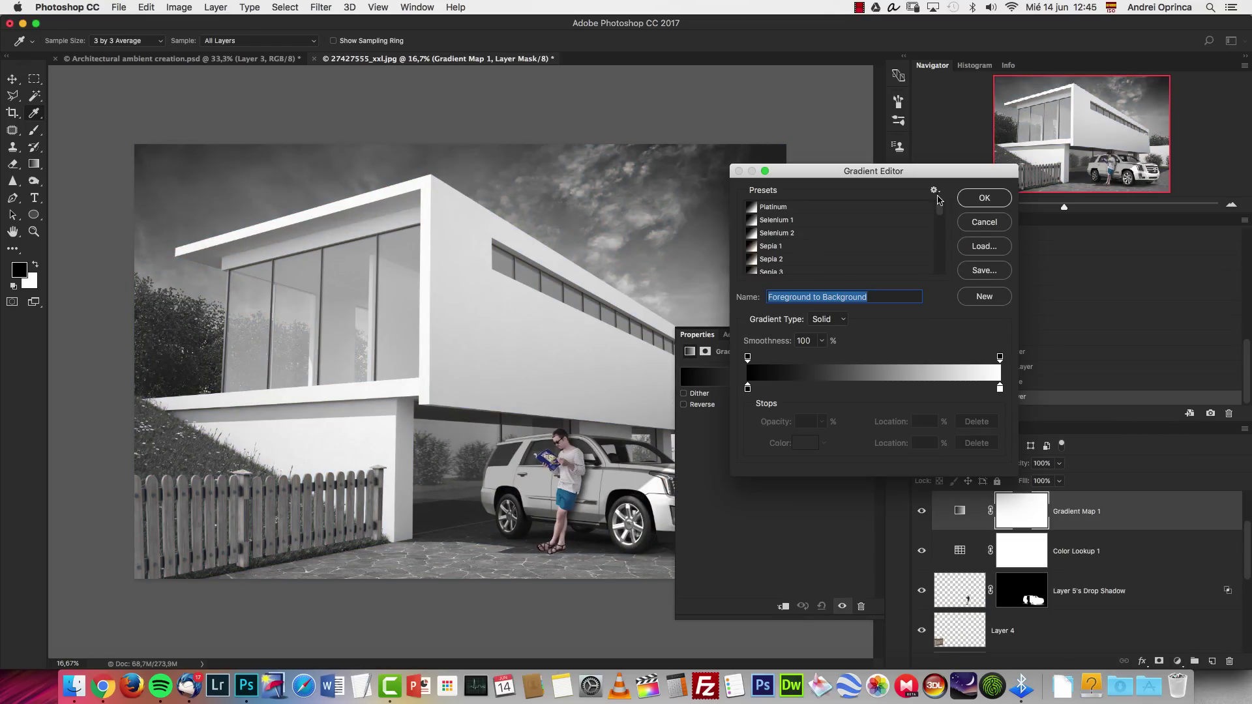
click(934, 191)
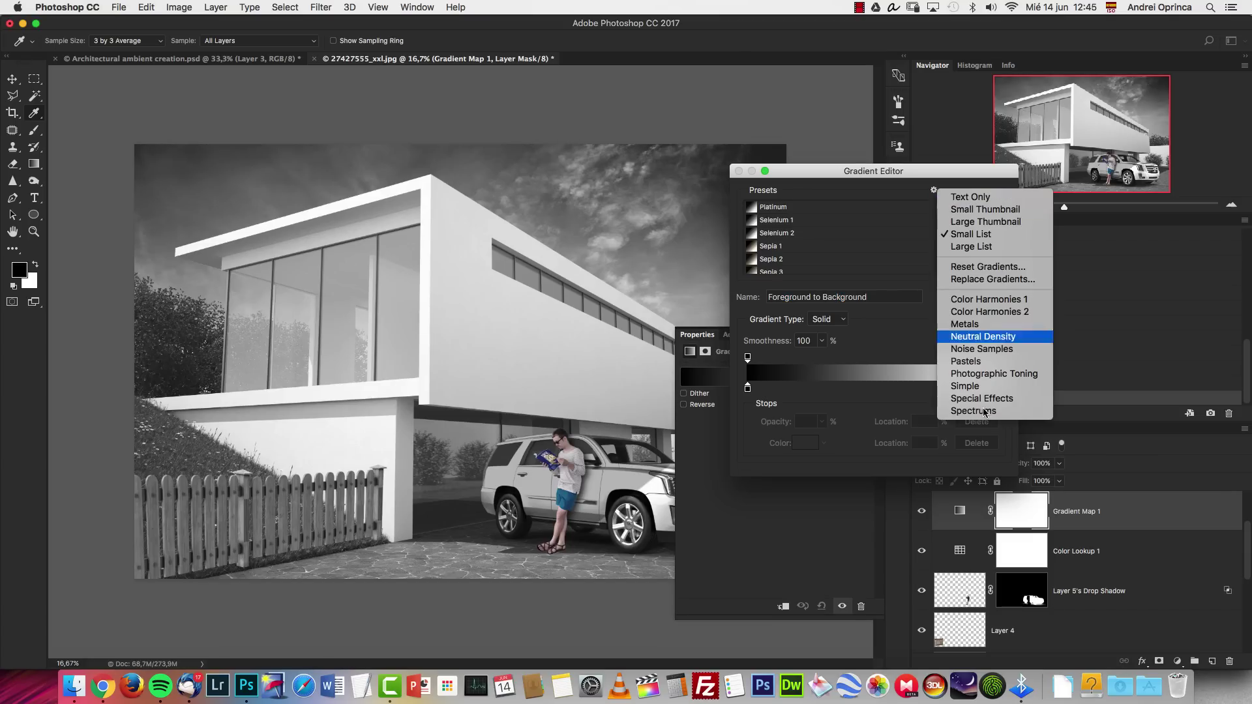
click(872, 176)
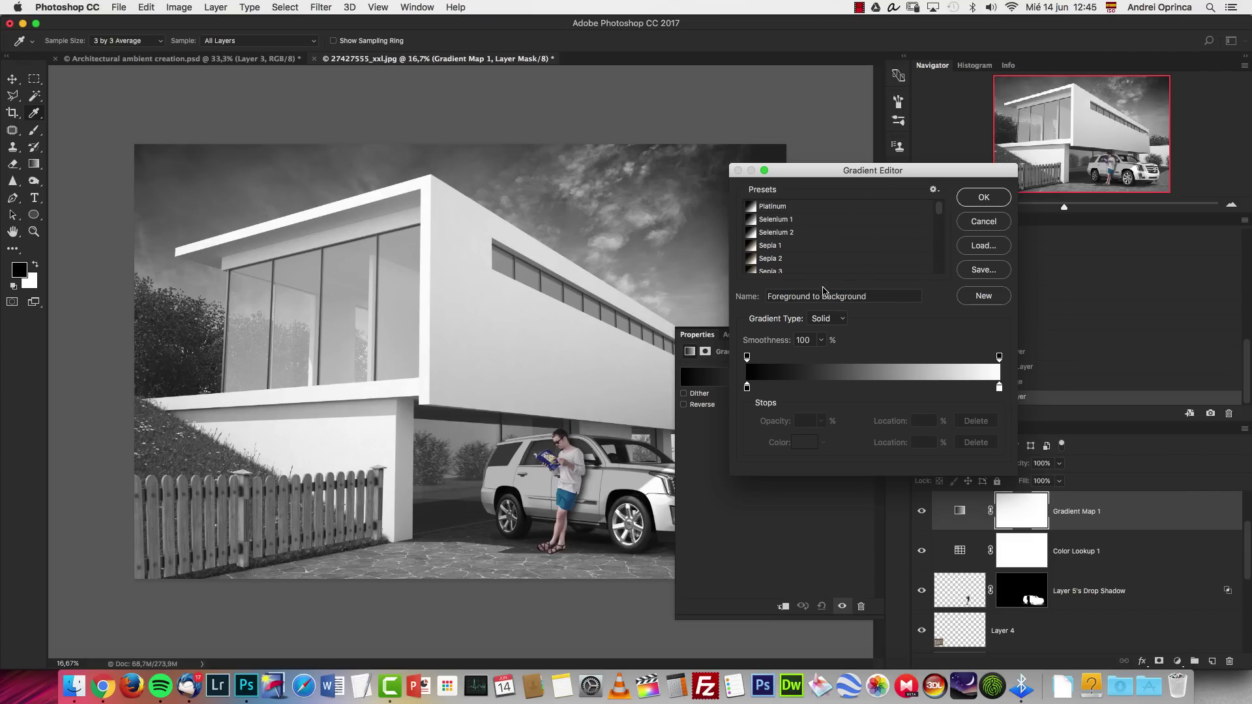
scroll(941, 213, down, 5)
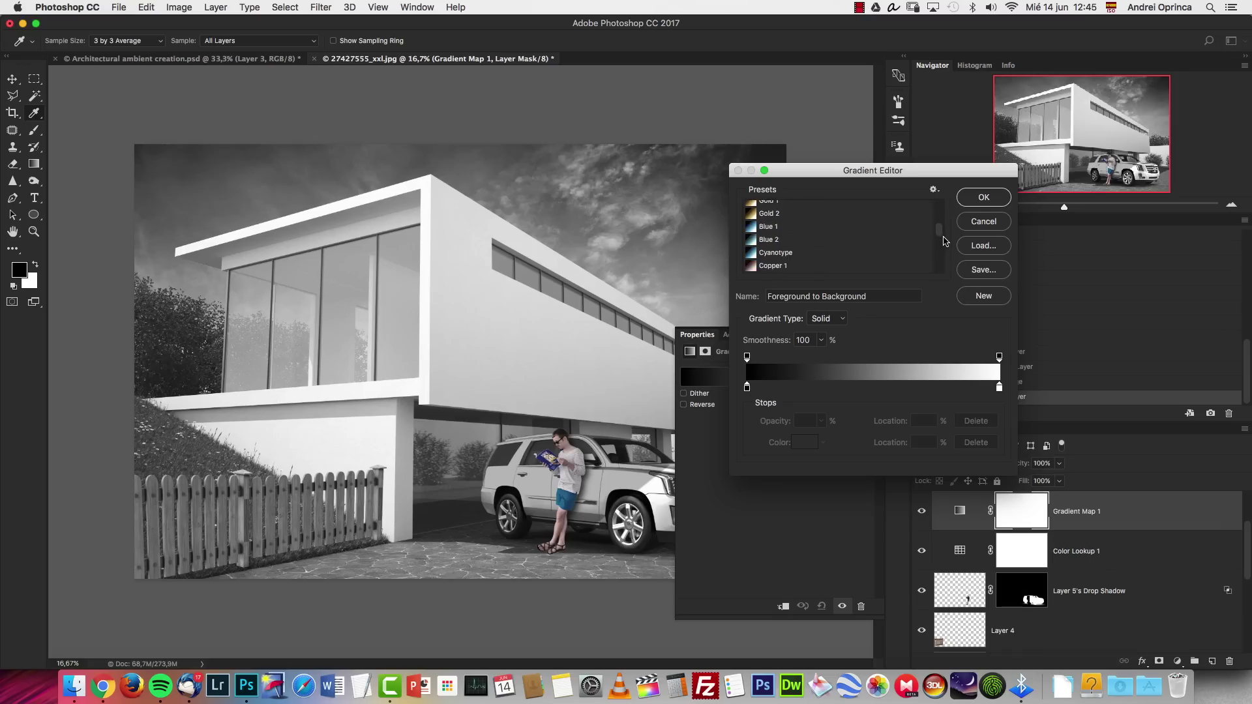
click(809, 270)
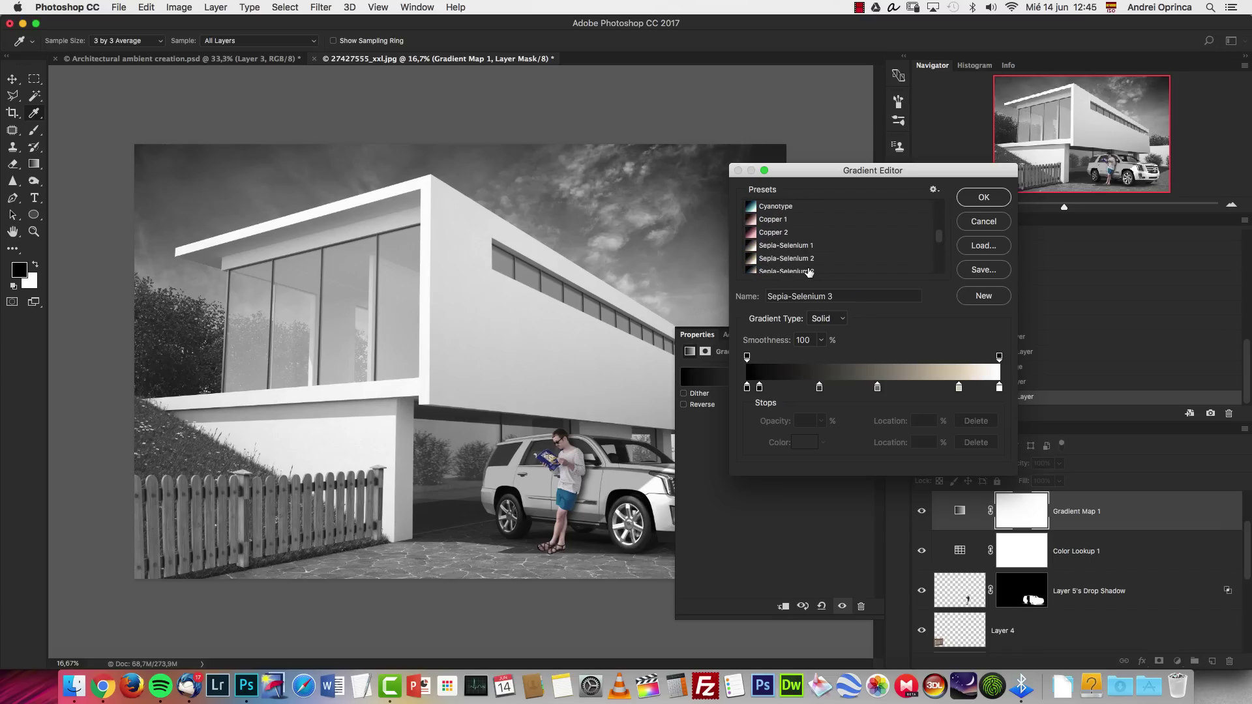
click(985, 198)
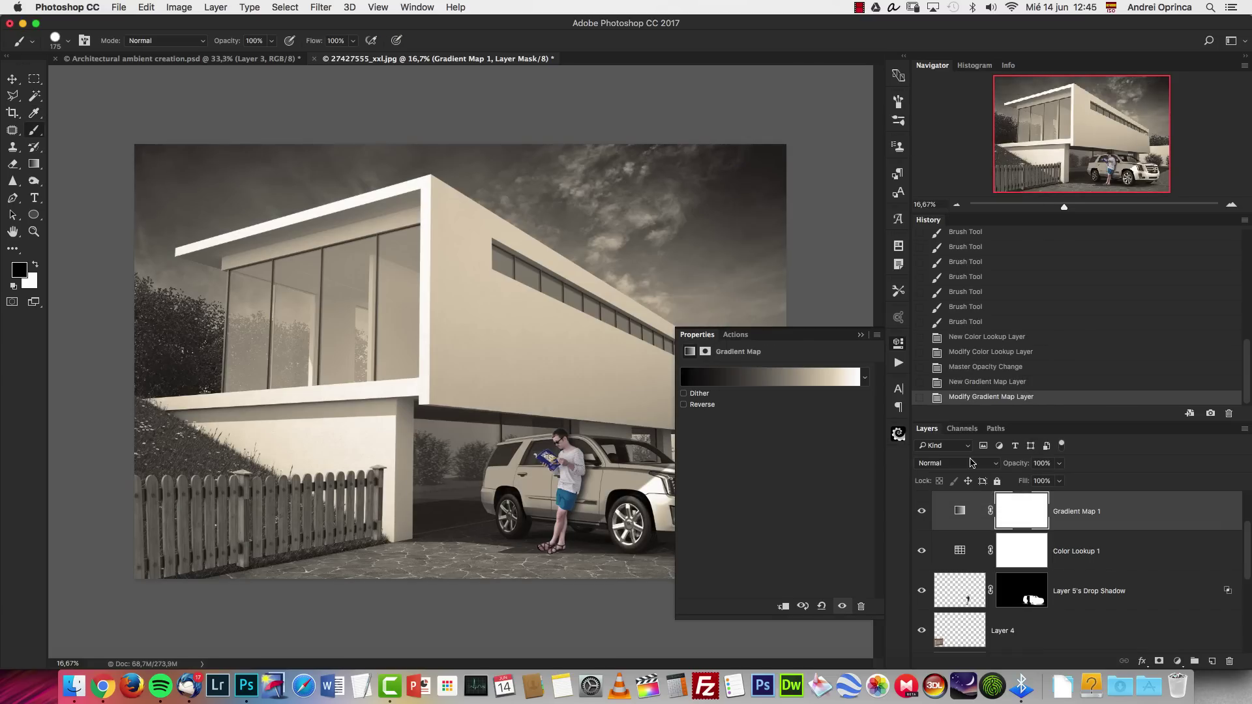
Set the Gradient Map layer's opacity to 40% and compare the image with and without it.
key(Return)
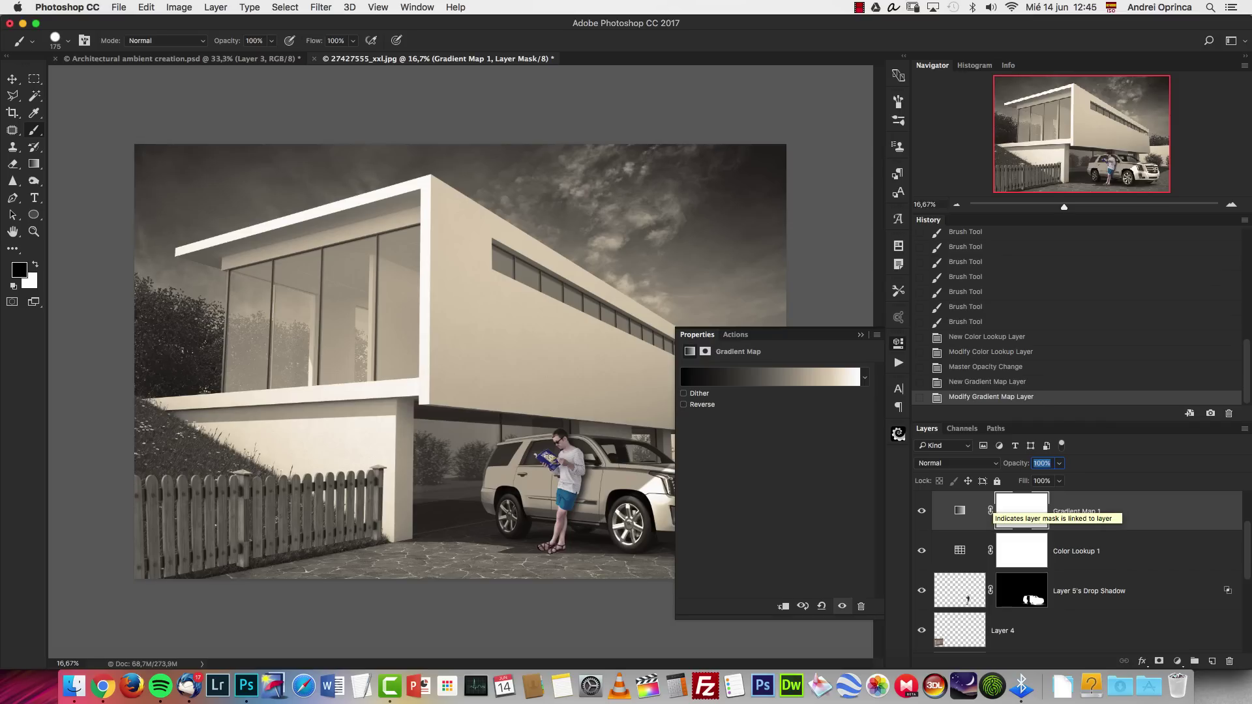
text(40)
click(922, 512)
click(921, 512)
click(861, 335)
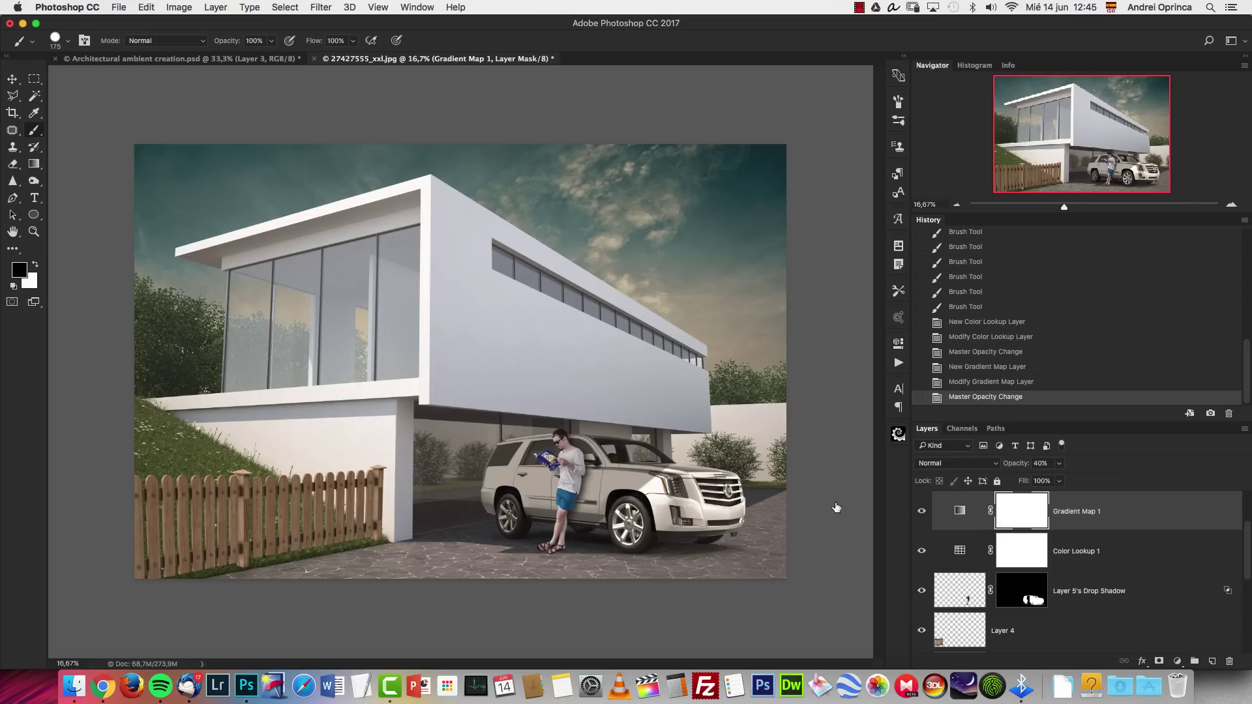
Add a second Color Lookup adjustment layer above the Gradient Map using the PSDBox-Urbanita.3dl 3D LUT.
drag(1248, 540, 1247, 520)
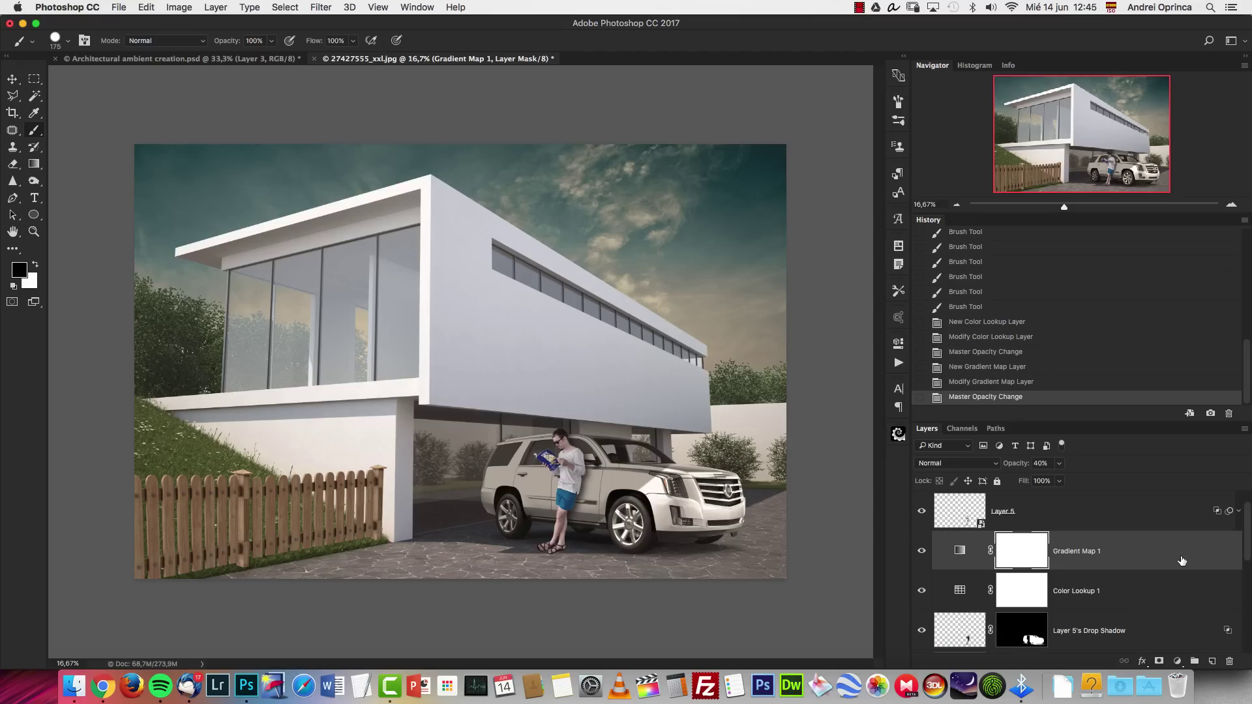
click(1177, 662)
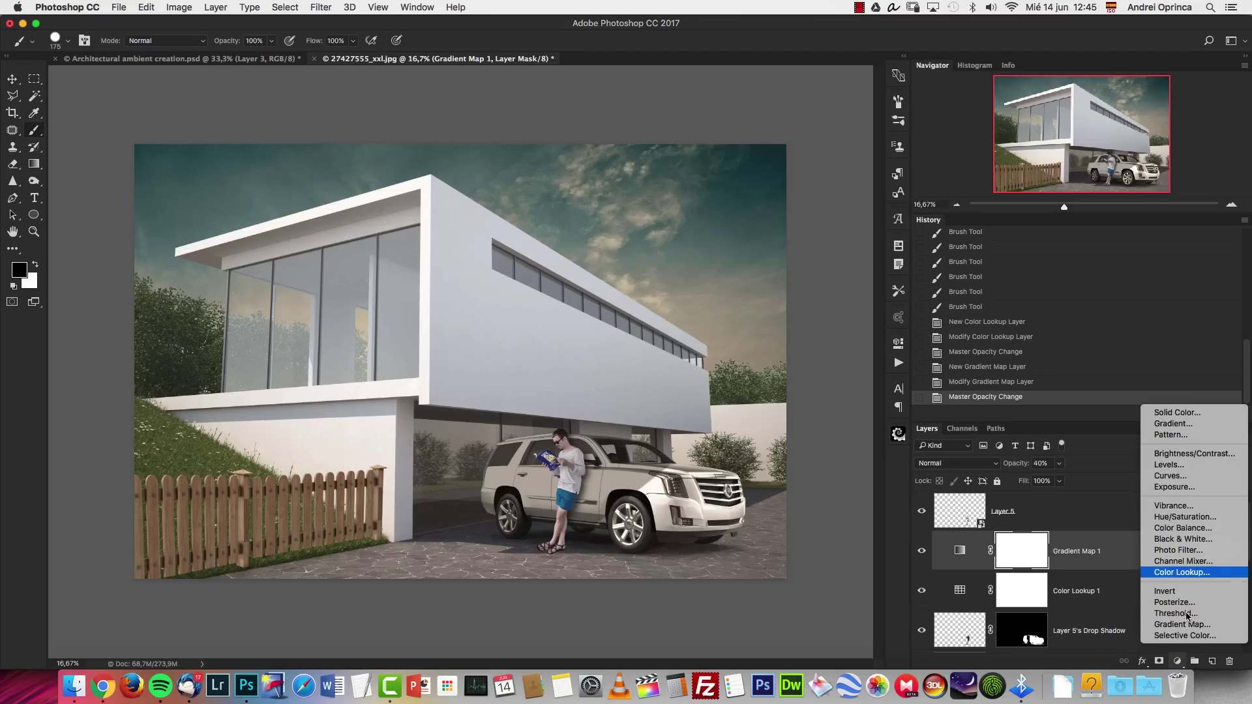
click(1182, 572)
click(816, 373)
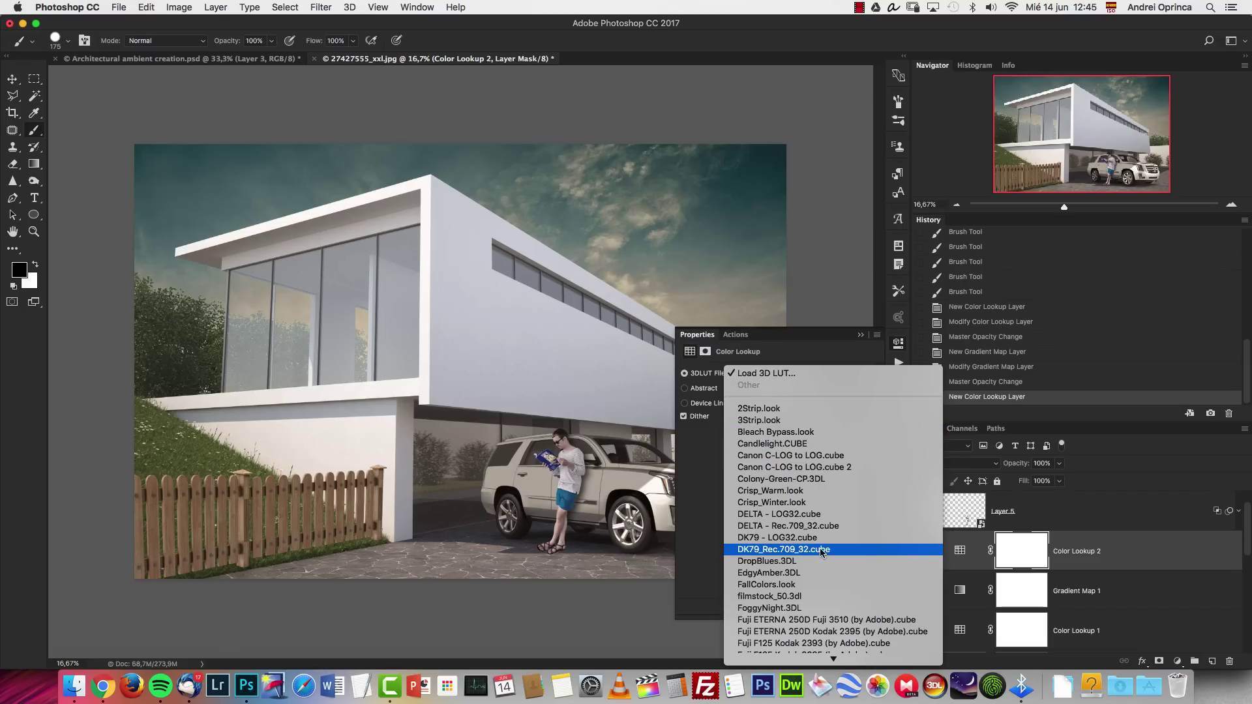
scroll(821, 526, down, 15)
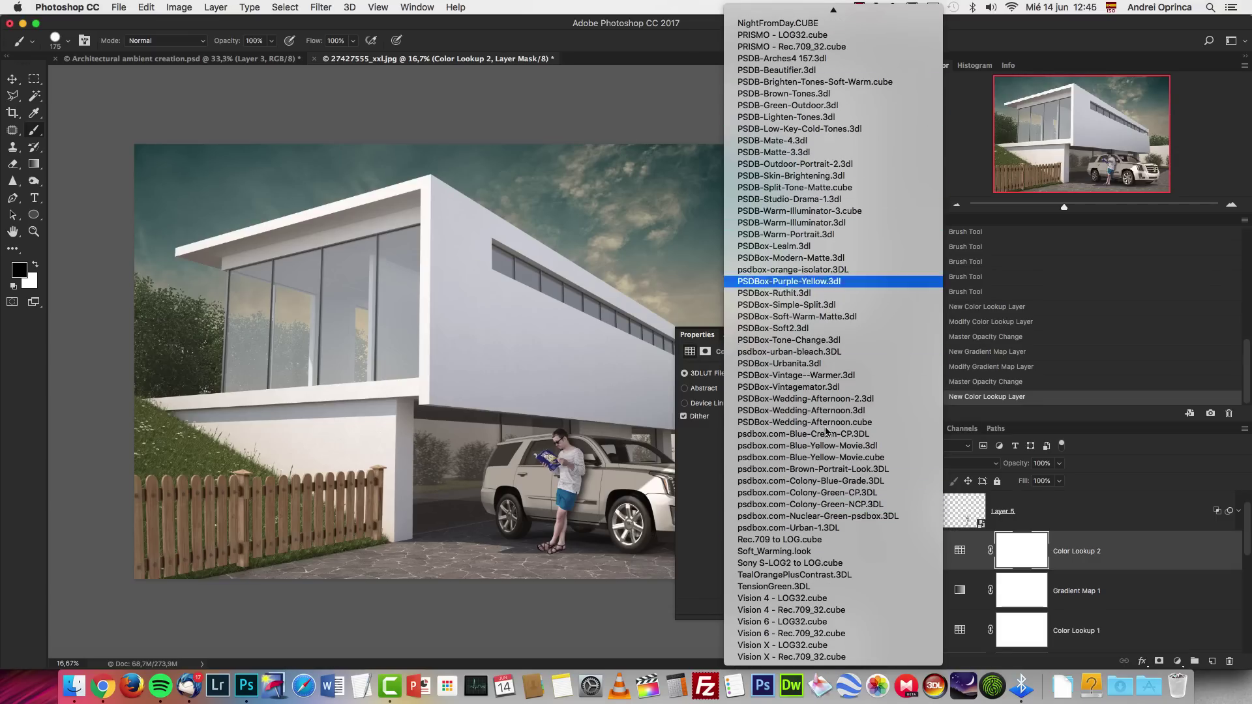
click(793, 363)
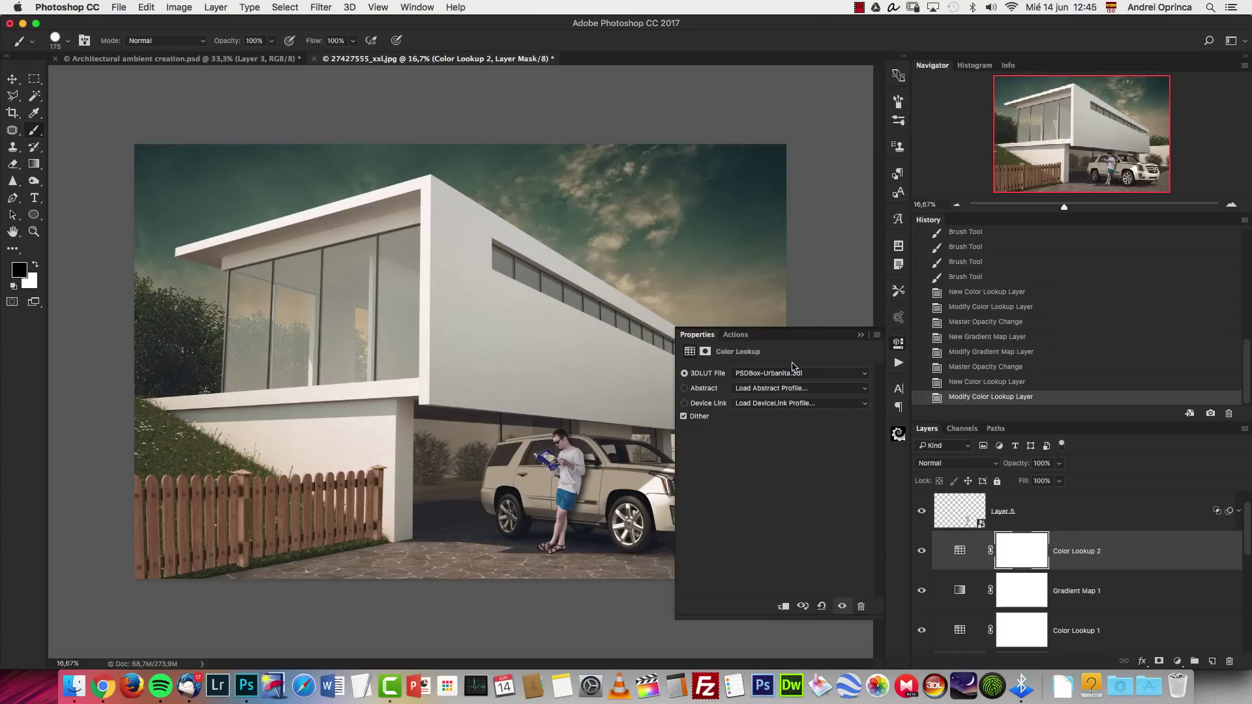
click(860, 335)
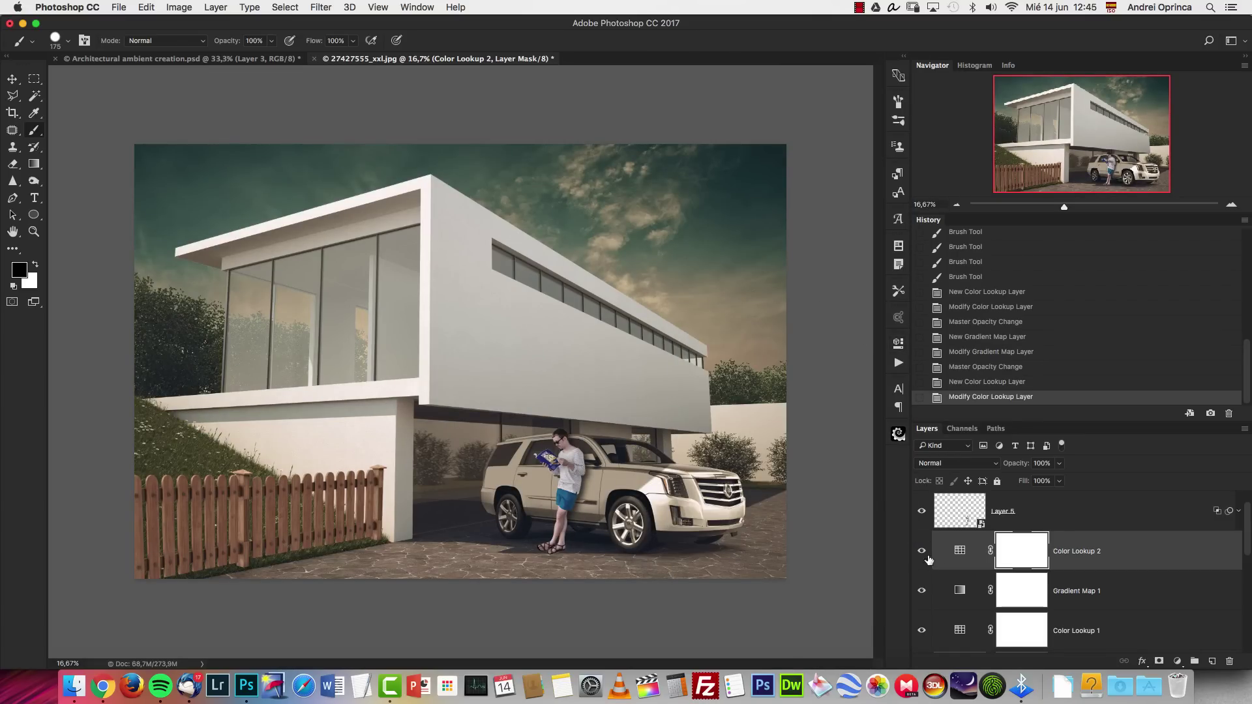
Review the new Color Lookup layer's LUT settings and set the layer's opacity to 75%.
double_click(959, 551)
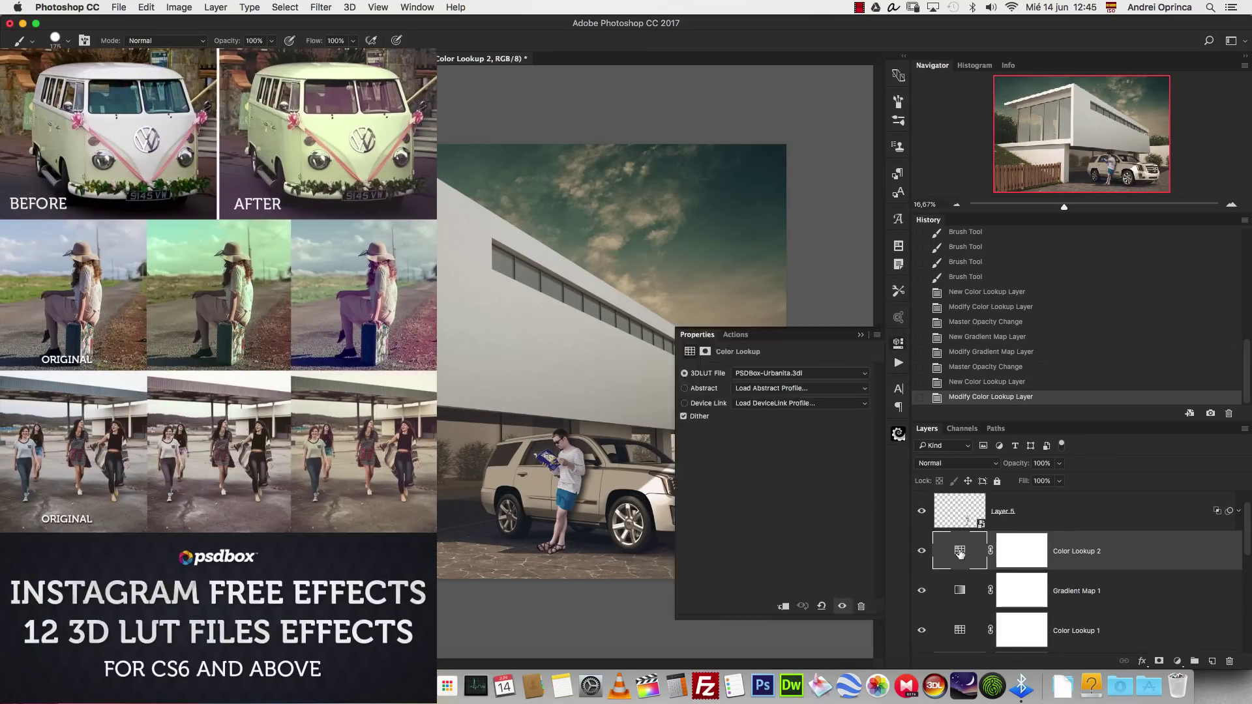
click(858, 336)
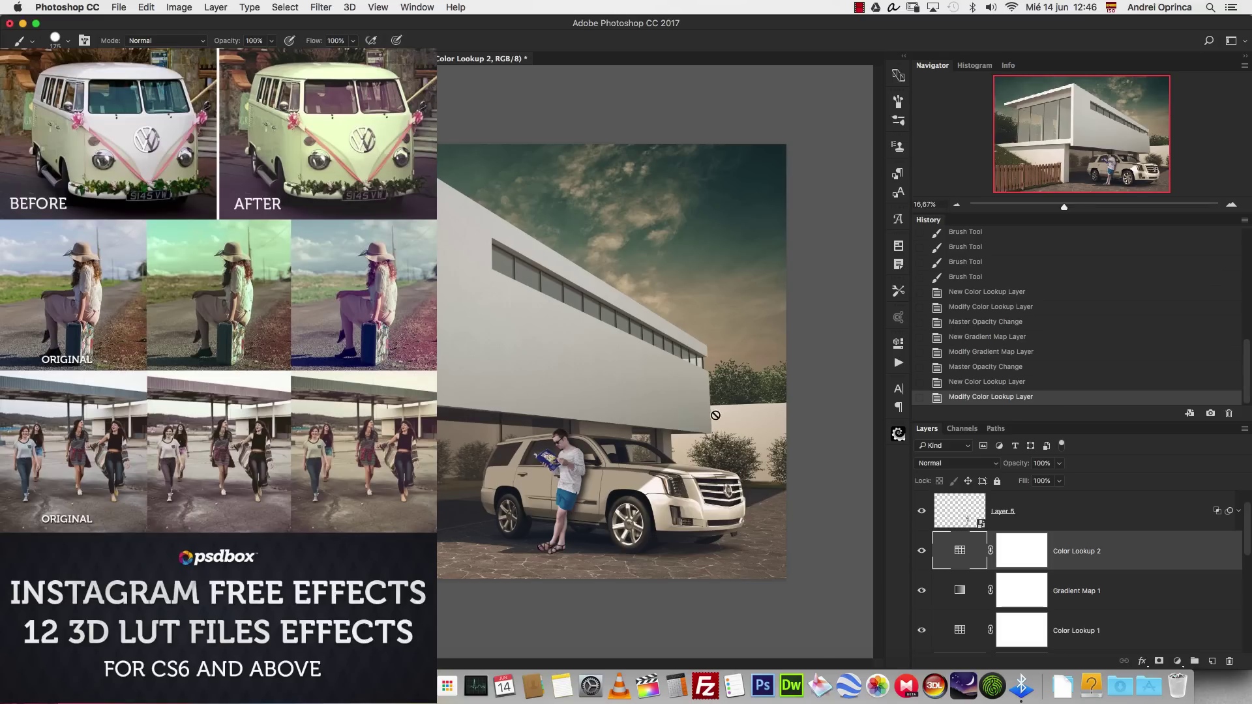
click(1042, 463)
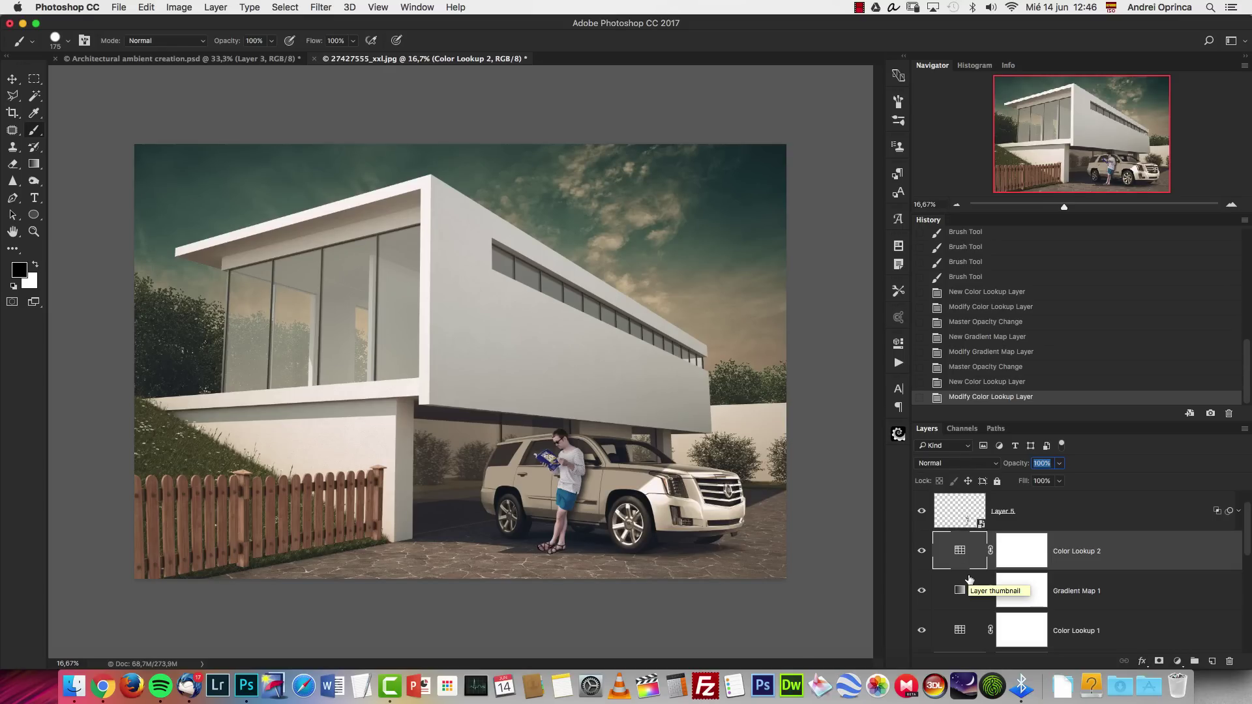
text(75)
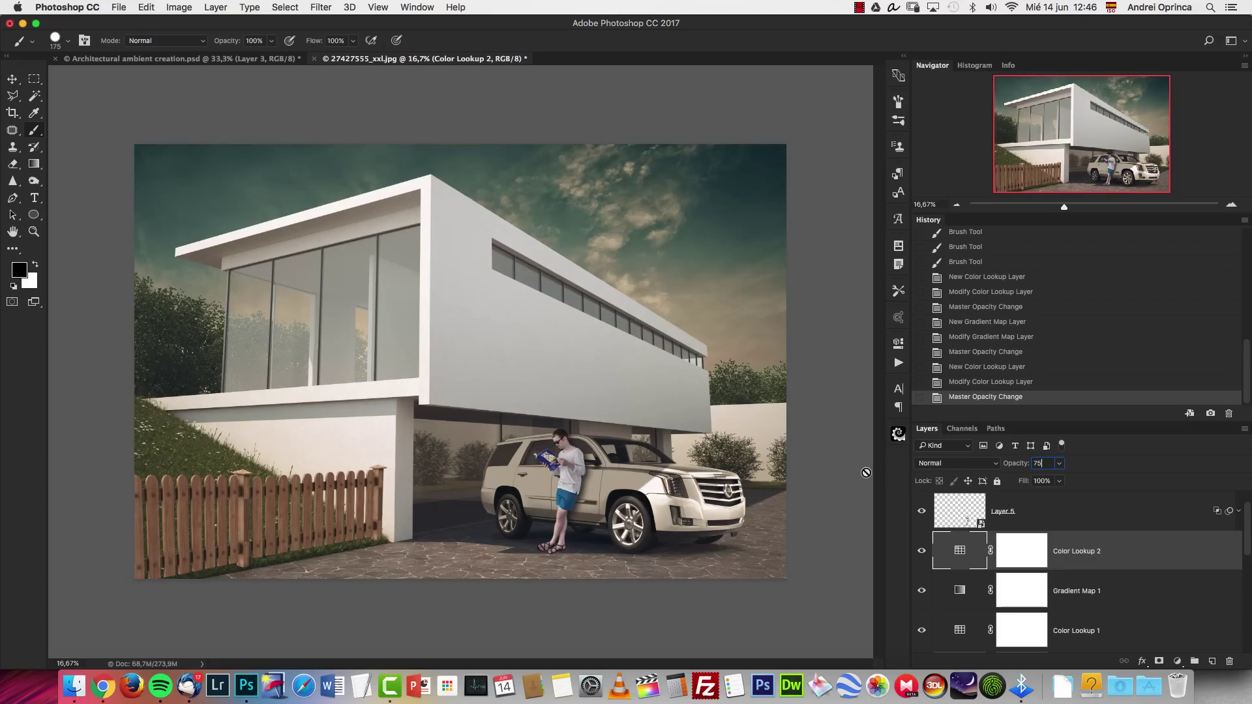
click(1178, 661)
click(1177, 662)
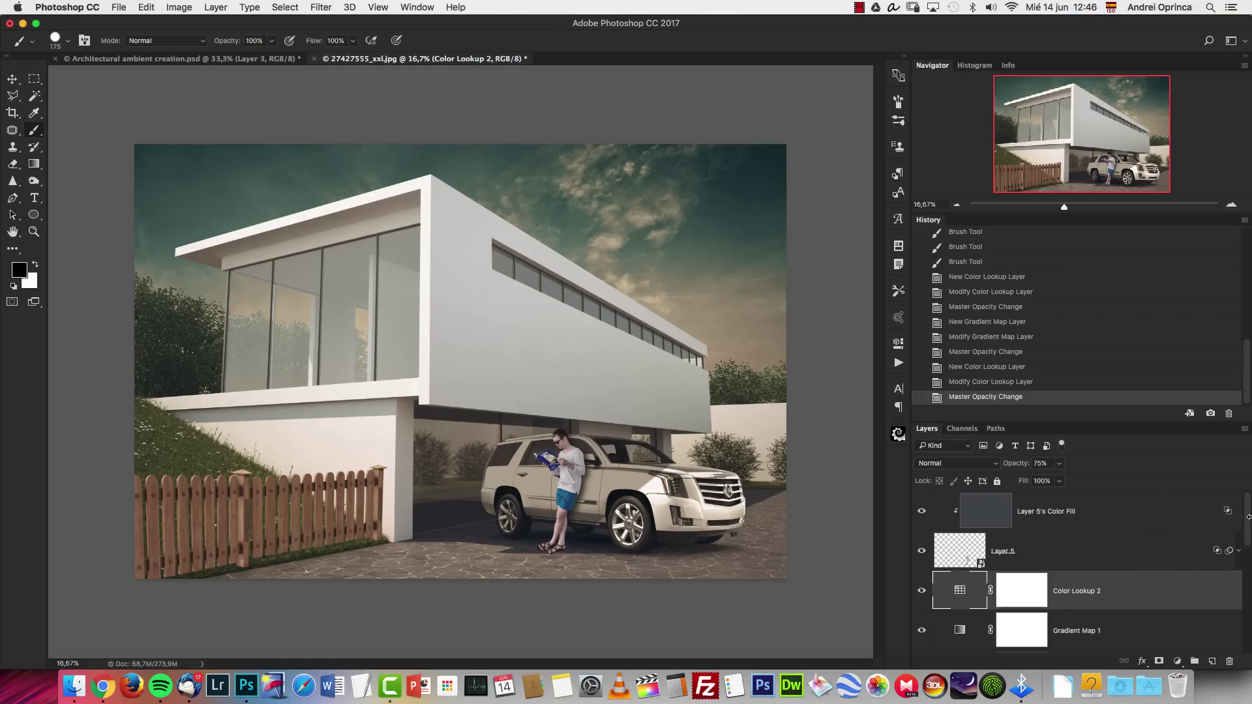
Select both Color Lookup layers and the Gradient Map layer and move them above Layer 5's Color Fill at the top of the stack.
drag(1247, 517, 1242, 564)
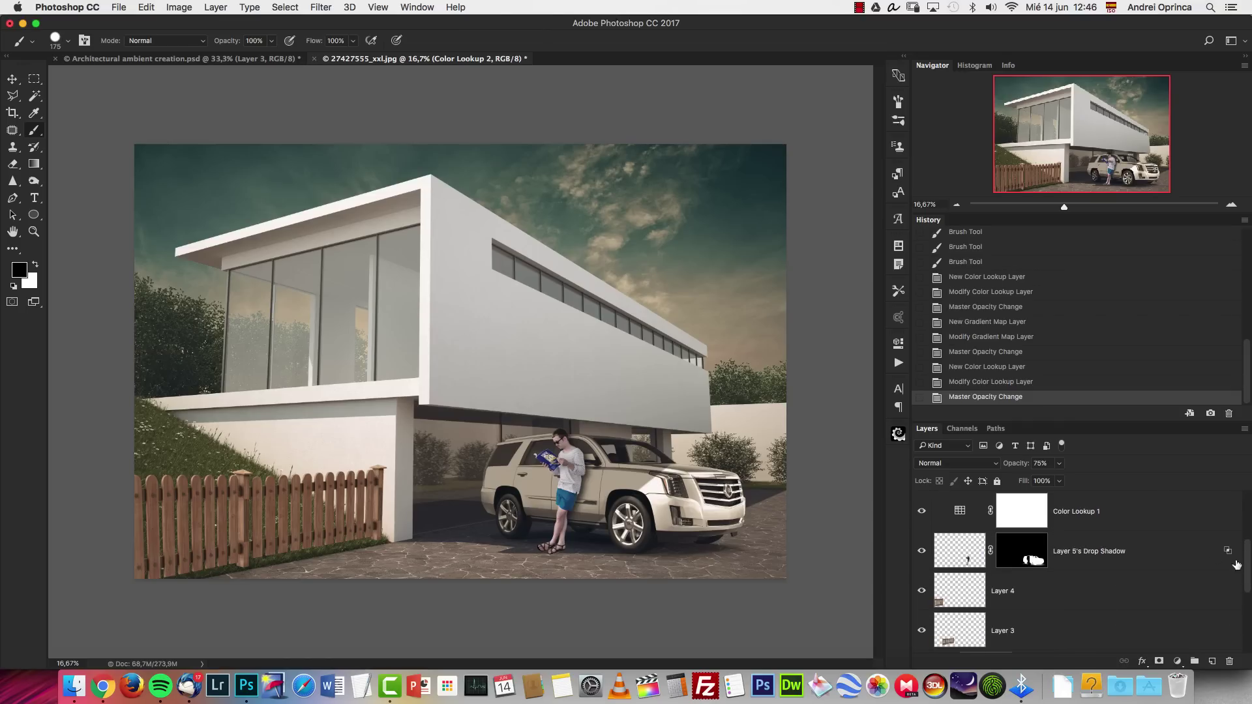
shift+click(1168, 563)
scroll(1164, 568, up, 3)
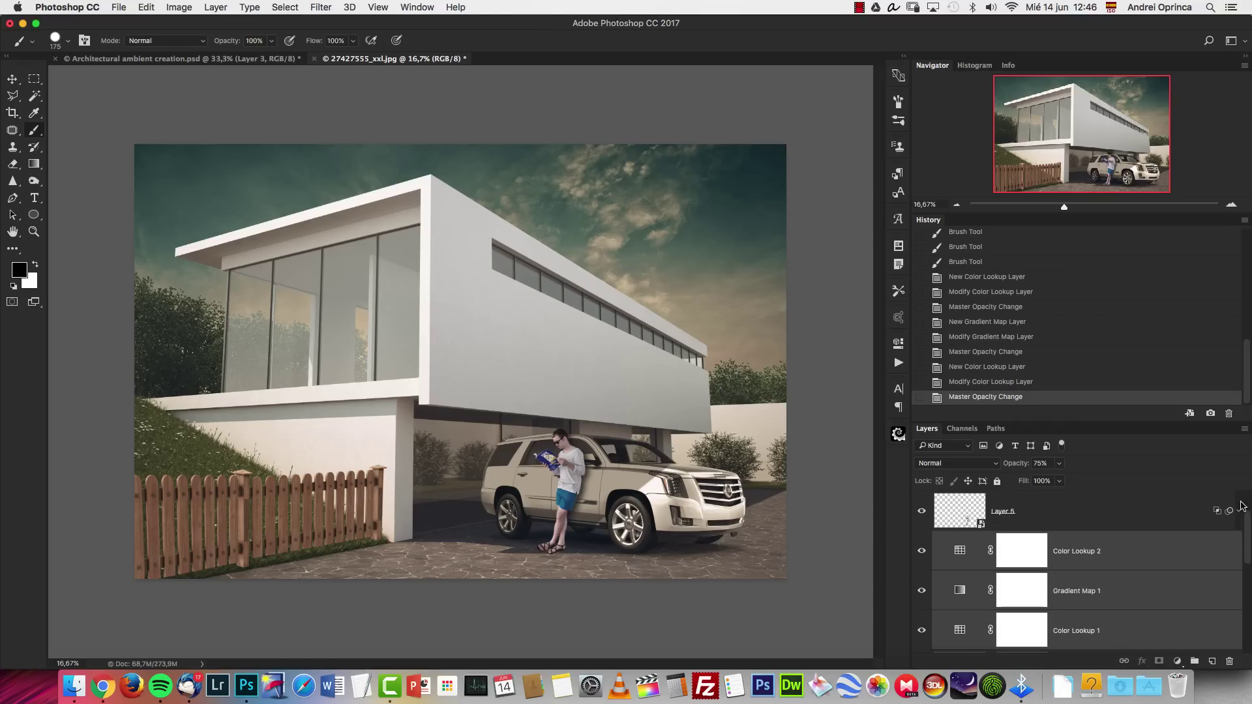
drag(1160, 570, 1135, 495)
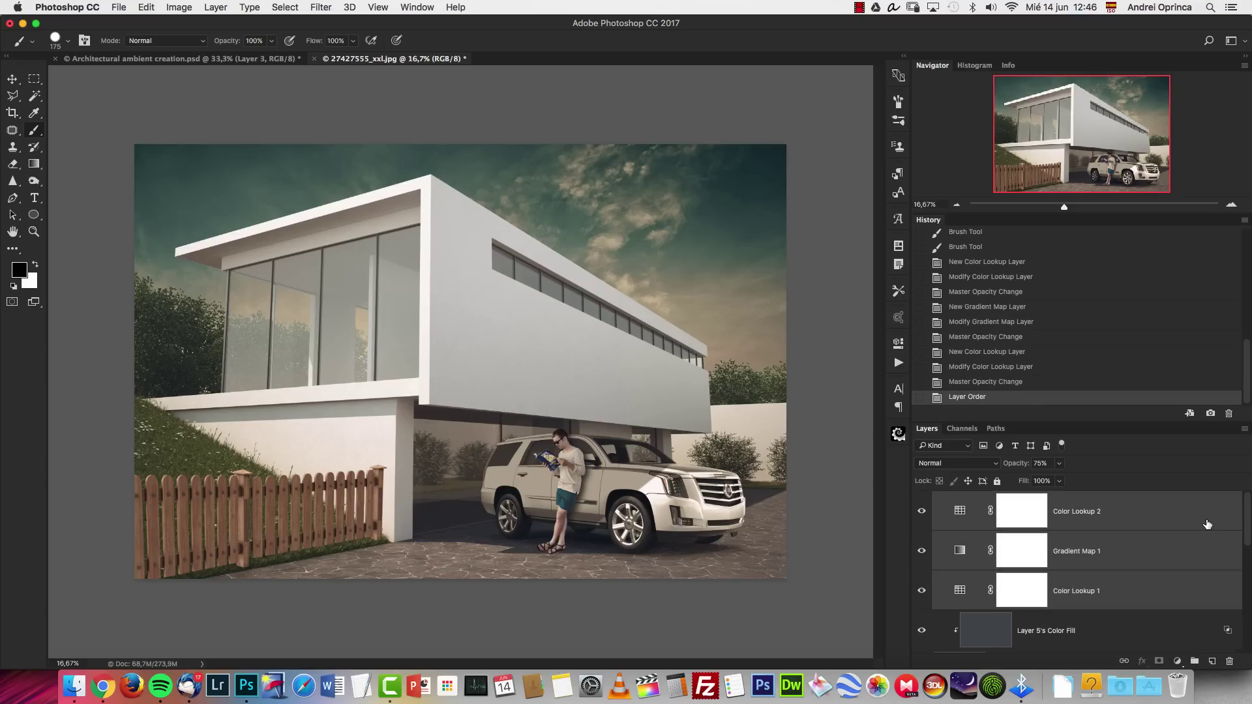
Add a Curves adjustment layer at the top of the stack and lift the blue channel's shadows while anchoring its highlights near the diagonal.
click(1177, 661)
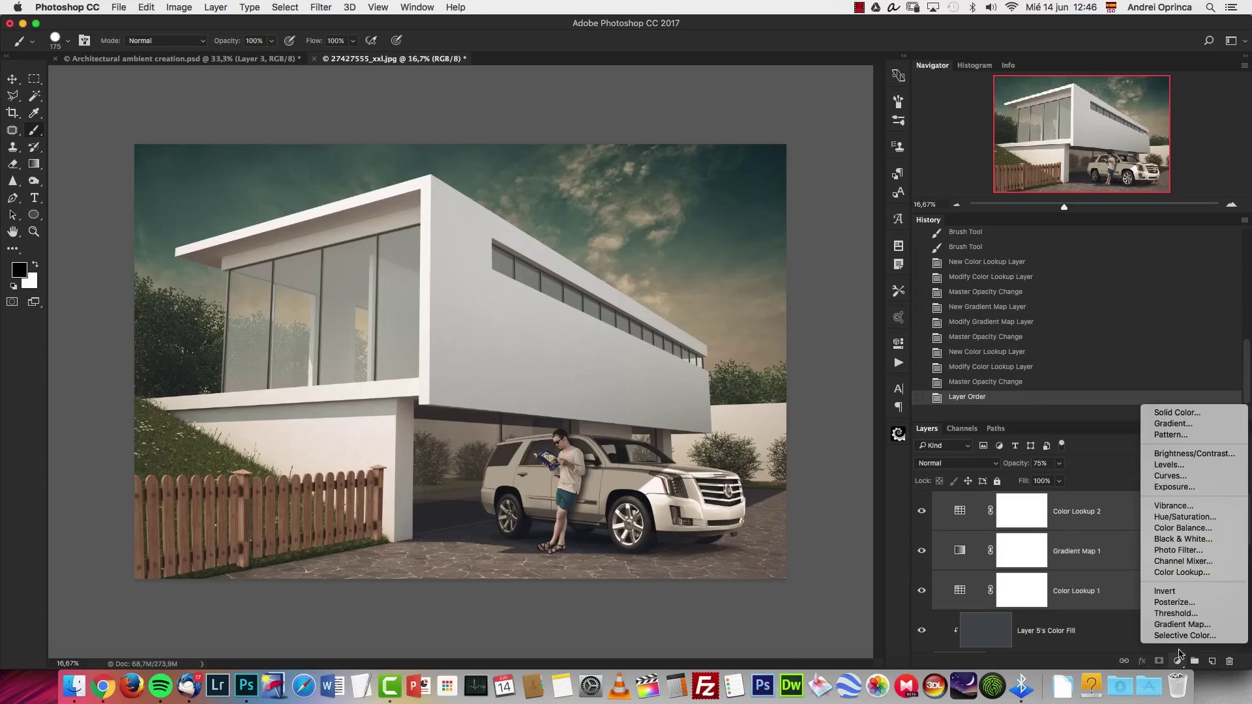
click(1182, 476)
click(717, 389)
click(722, 418)
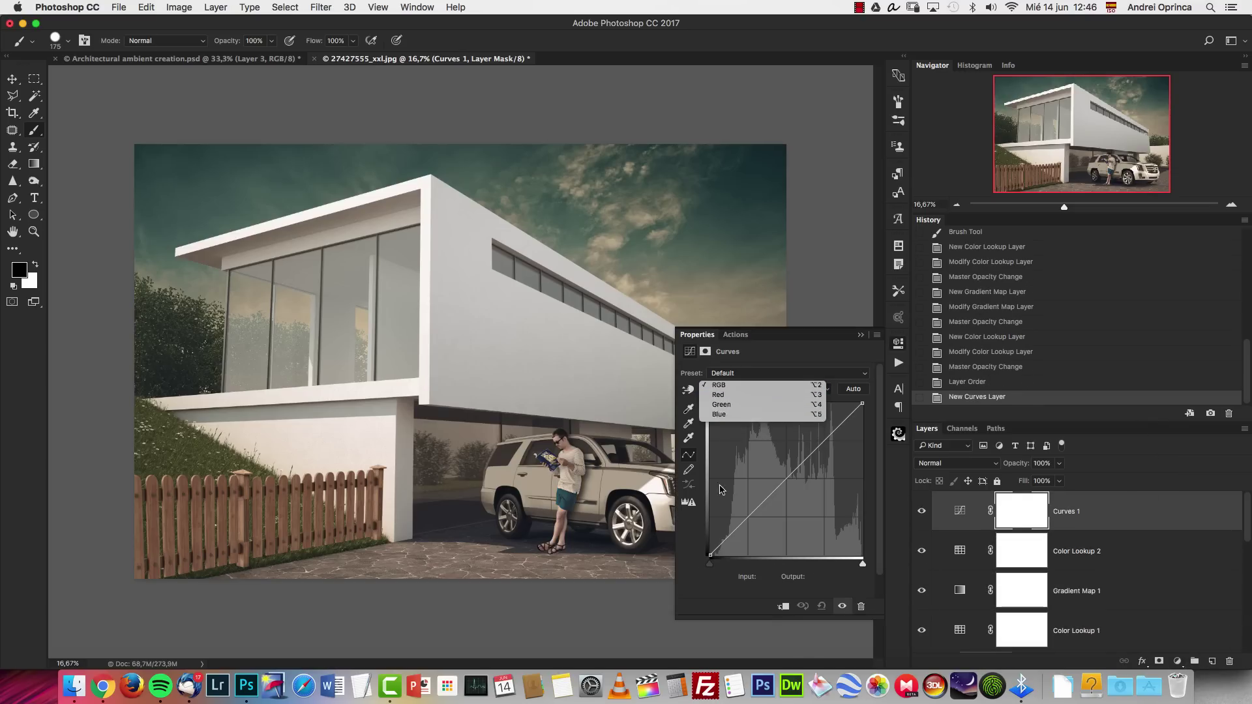
drag(709, 555, 700, 554)
drag(747, 516, 745, 512)
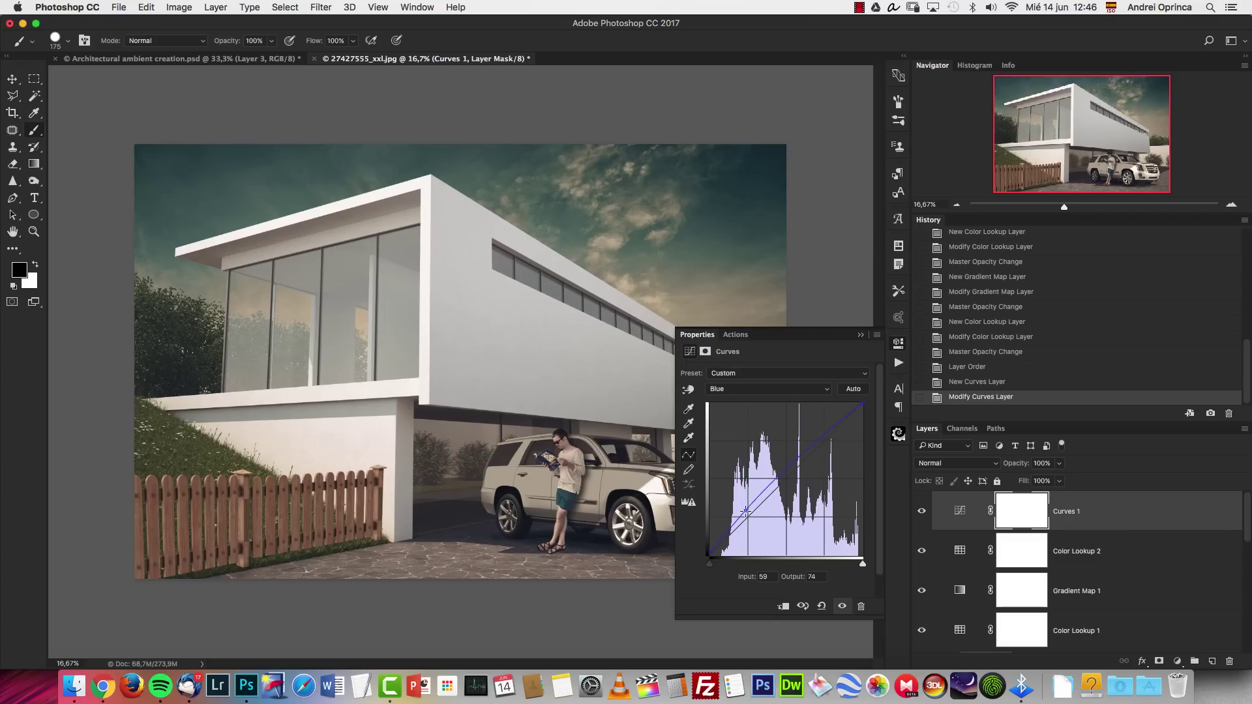
mouse_move(819, 443)
mouse_down()
mouse_move(824, 460)
mouse_move(823, 446)
mouse_up()
drag(749, 510, 745, 515)
Shape the Curves layer's red channel with a slightly raised shadow point and a midtone point, and compare the image with and without the layer.
click(726, 391)
click(717, 369)
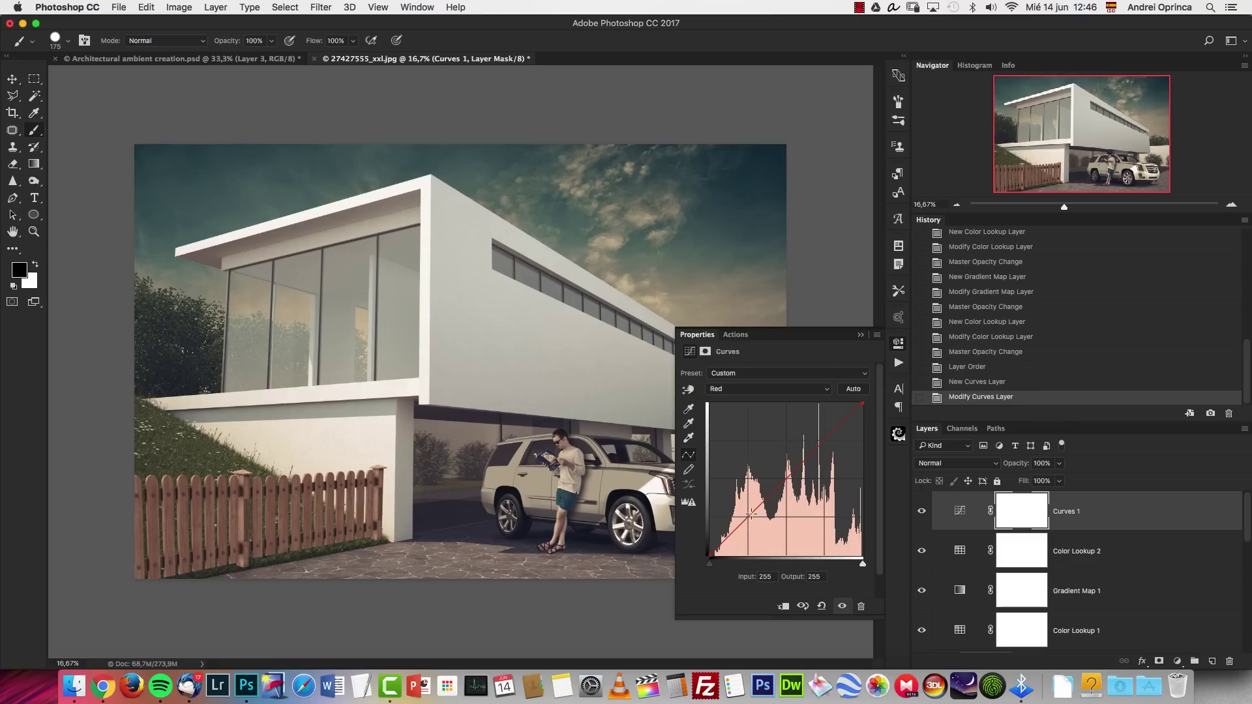
click(737, 525)
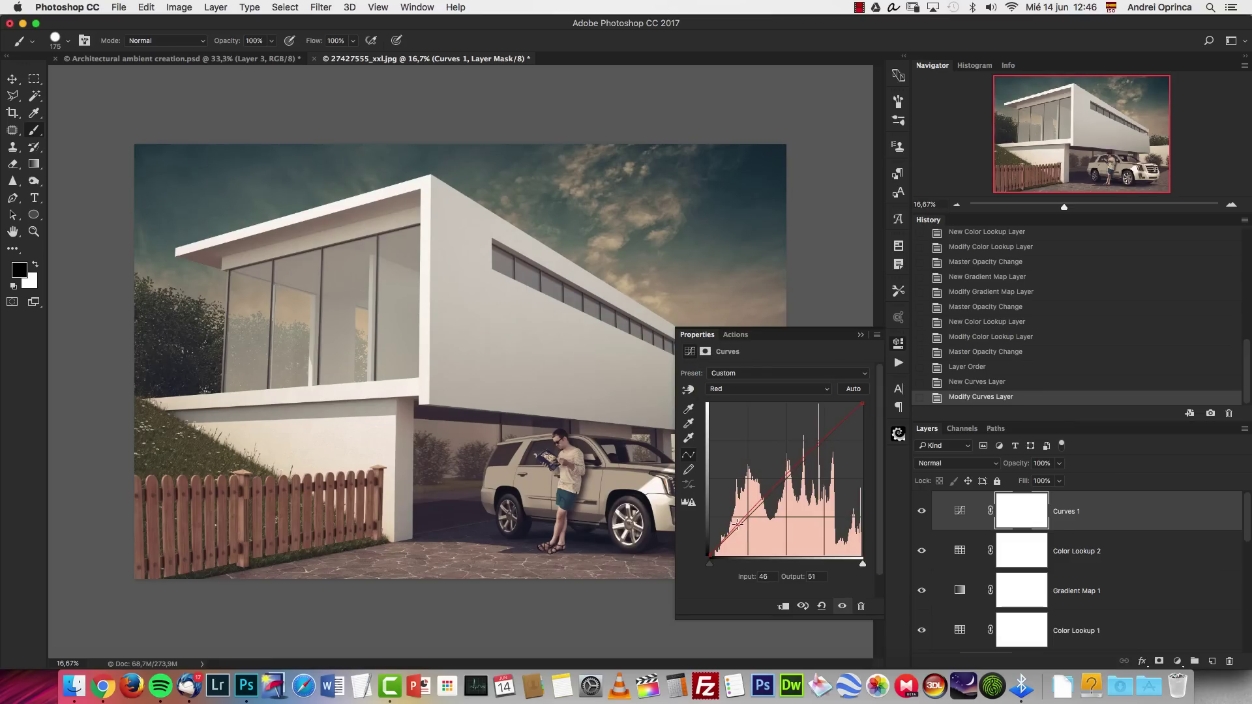
click(795, 470)
click(739, 523)
click(860, 335)
click(919, 513)
click(919, 513)
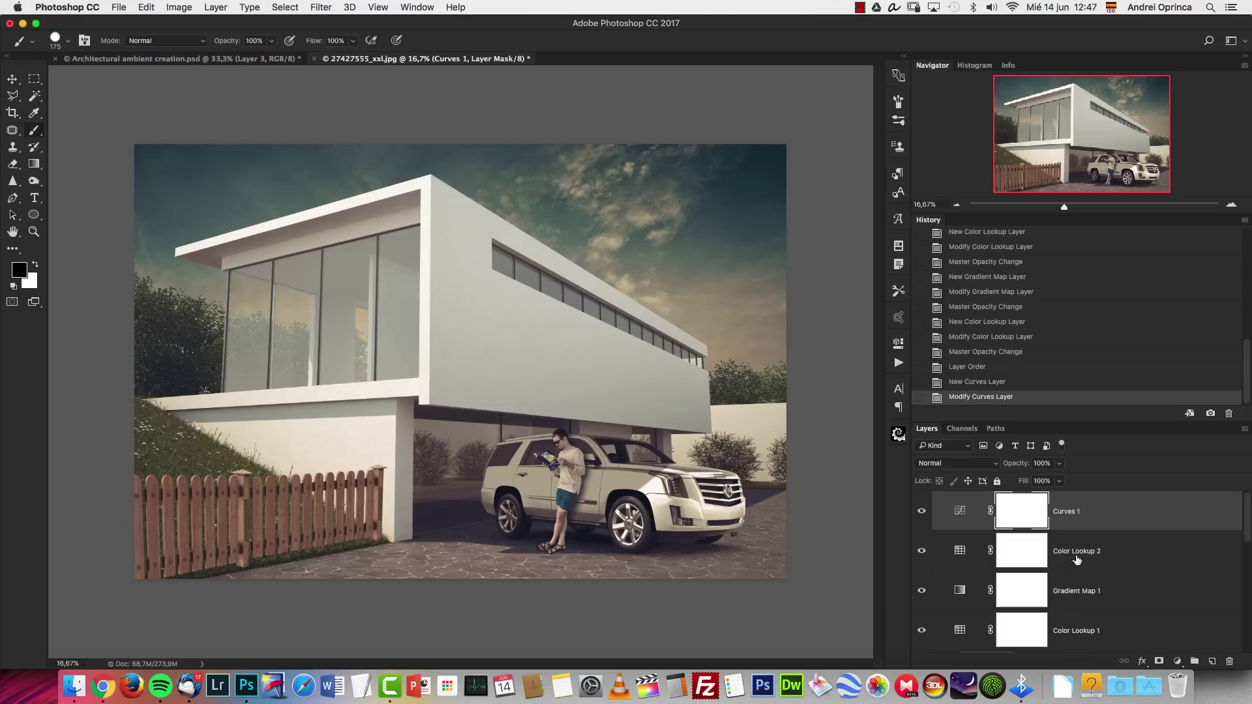
Stamp all visible layers into a new top layer and apply a Gaussian Blur with a 70 pixel radius to it.
key(alt+shift+super+e)
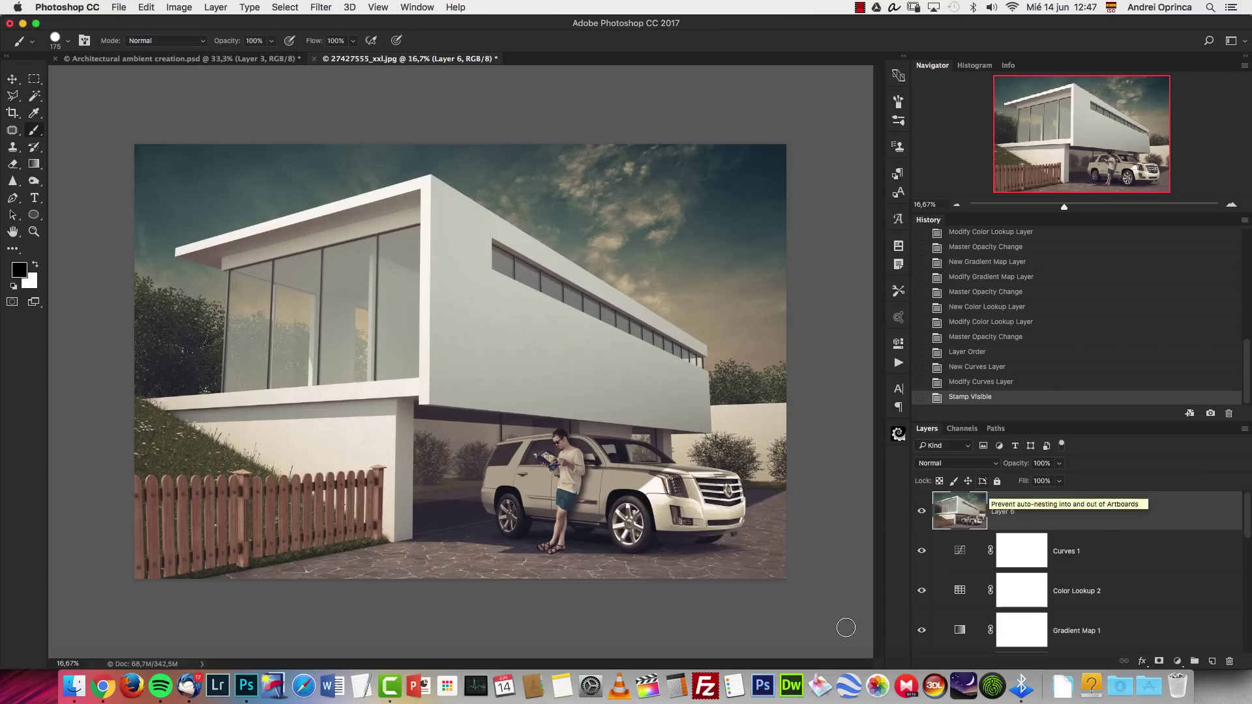
click(316, 8)
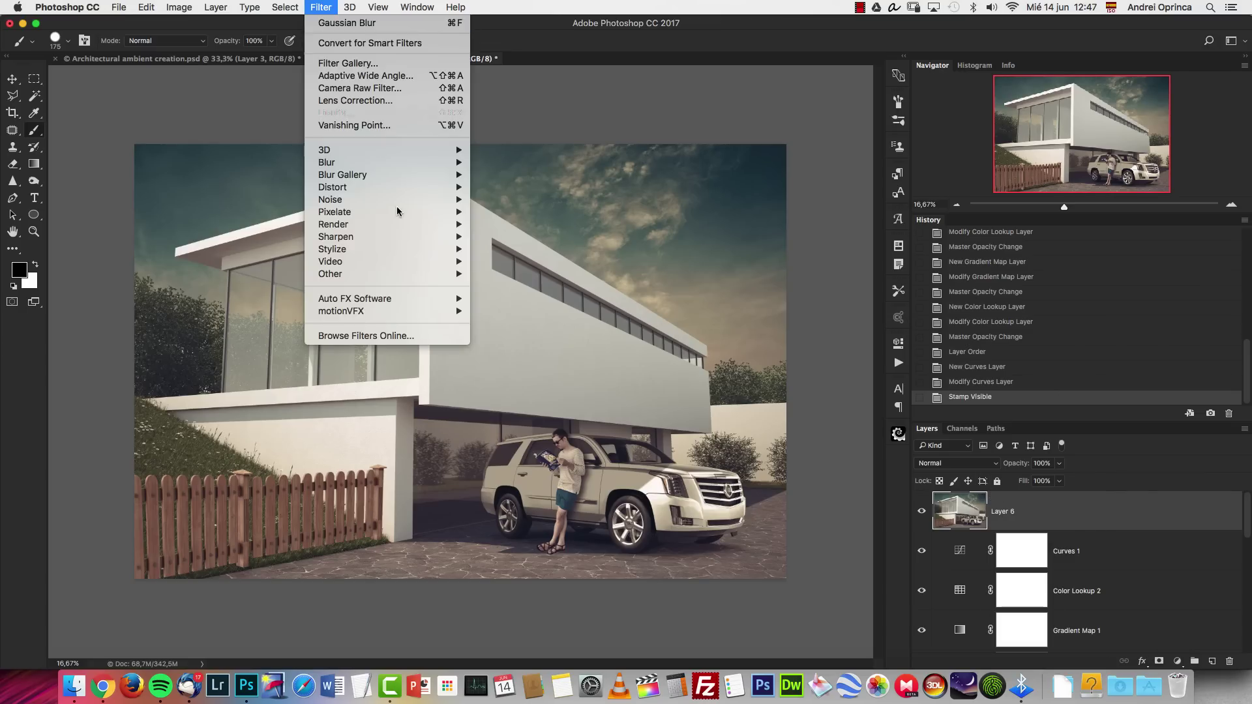
mouse_move(385, 163)
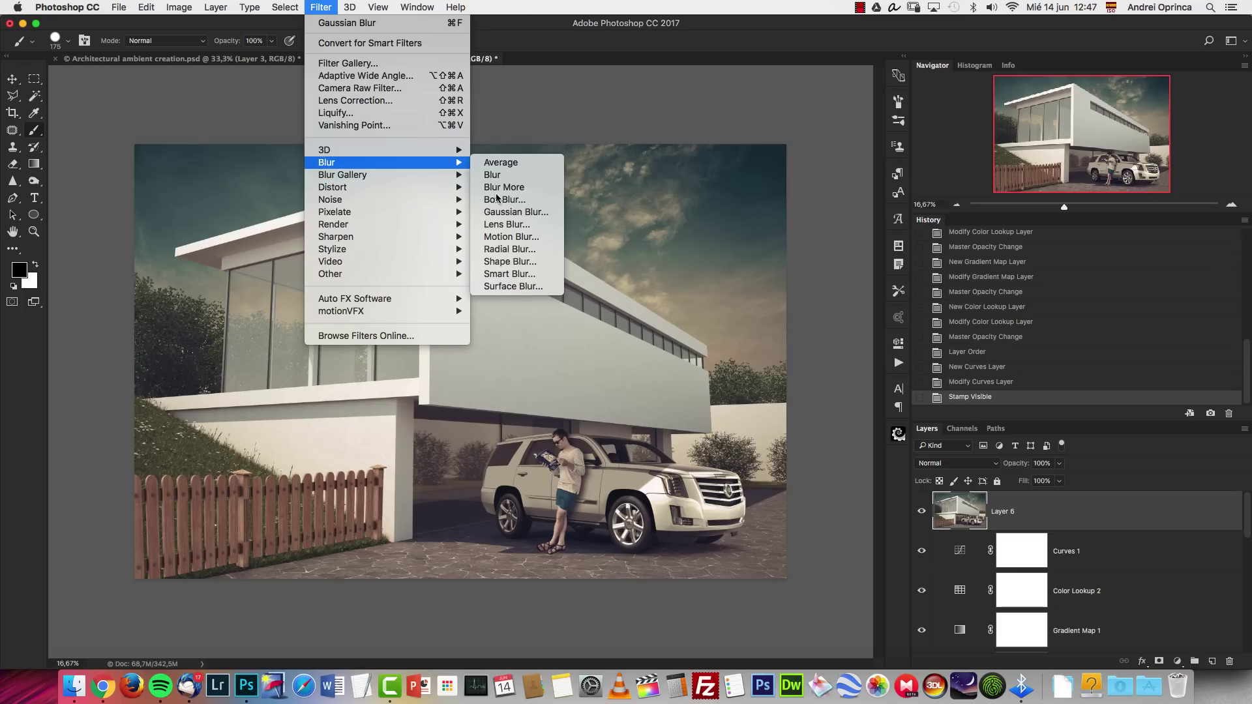
click(512, 212)
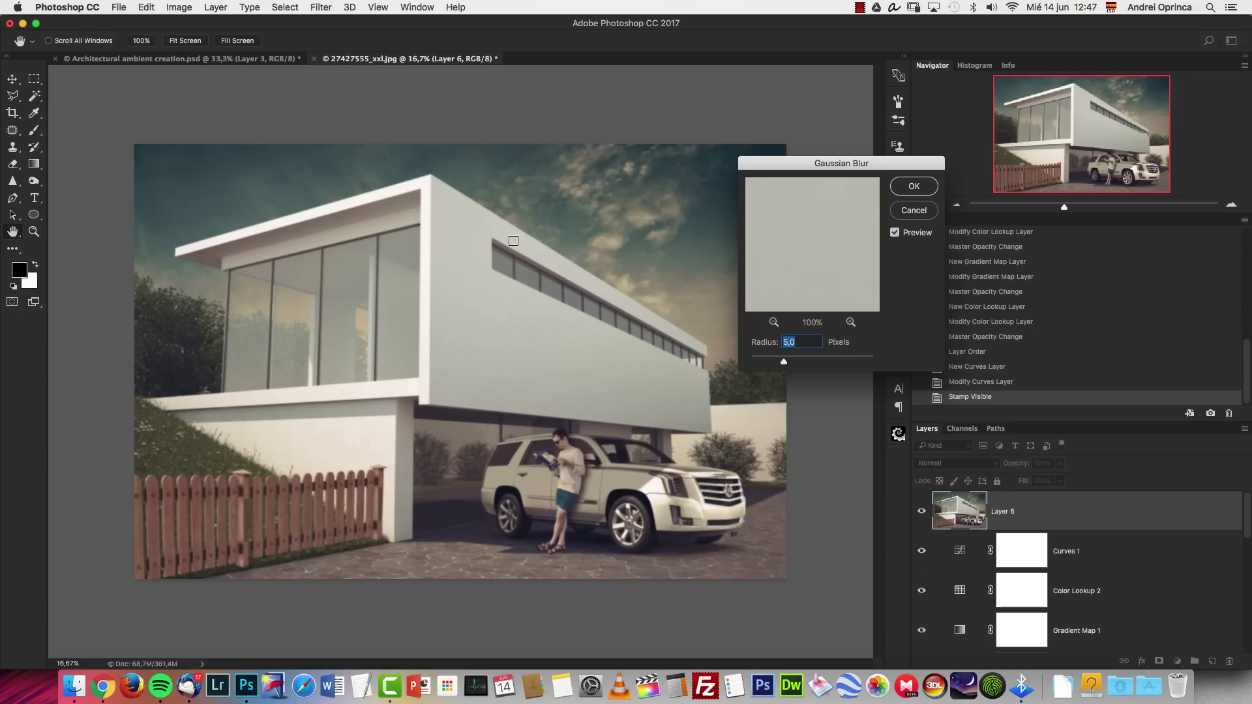
text(70)
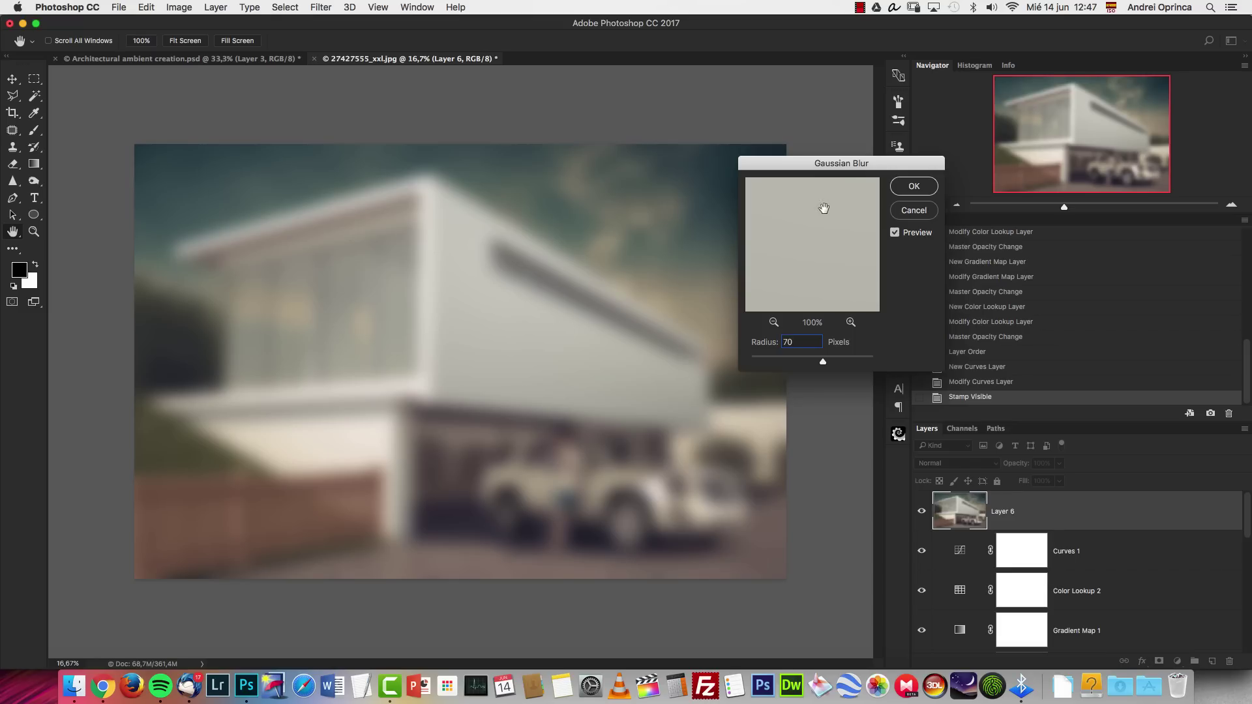
click(915, 186)
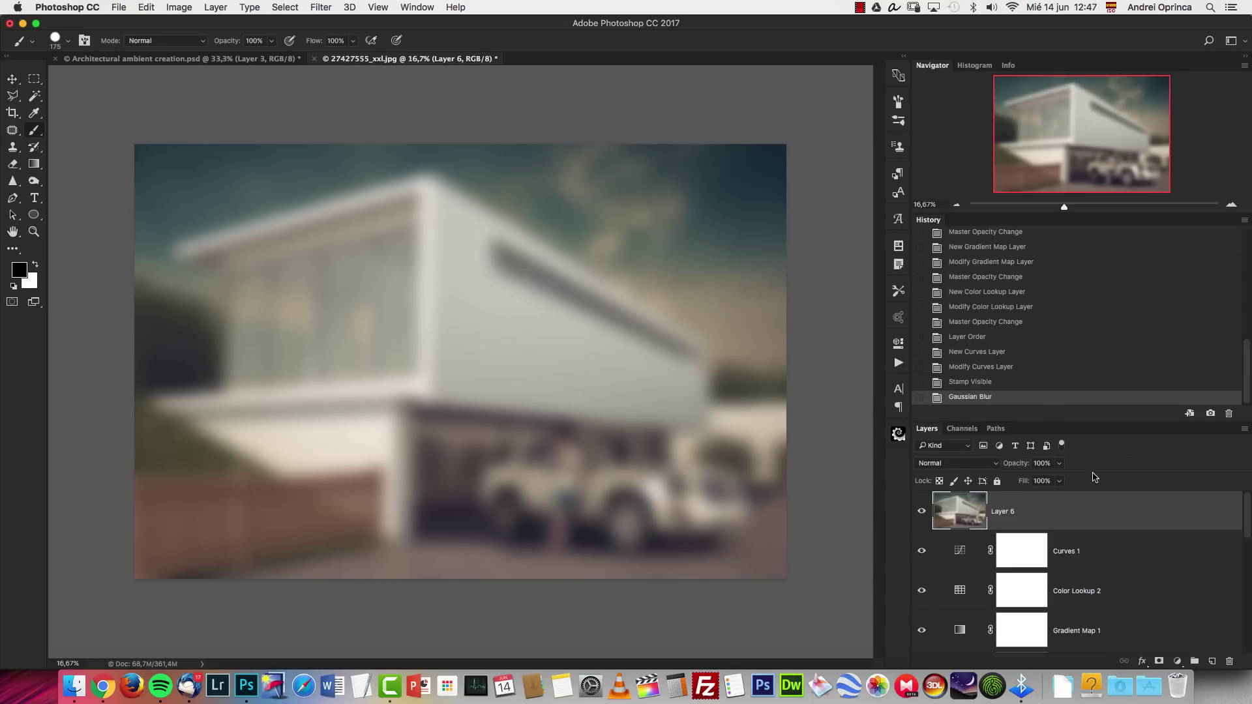
Set the blurred layer to Lighten and split its gray Blend If black sliders to about 65/139 for This Layer and 0/160 for Underlying Layer.
click(953, 466)
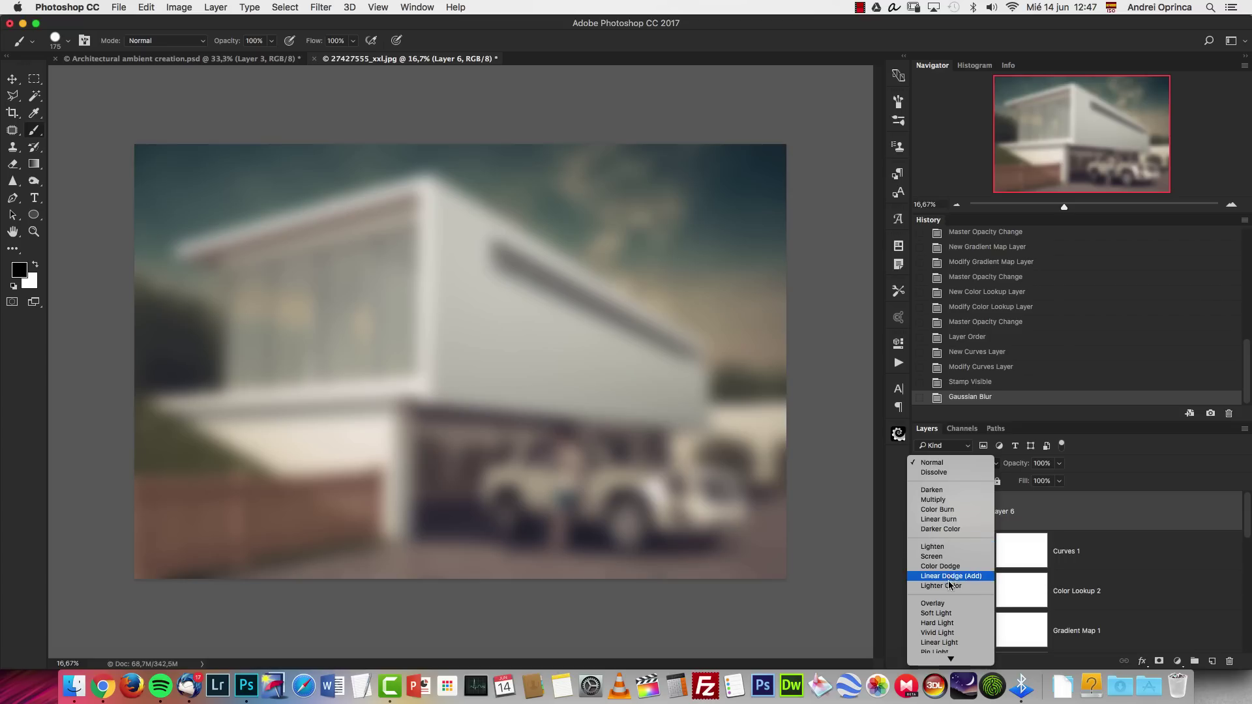
click(948, 549)
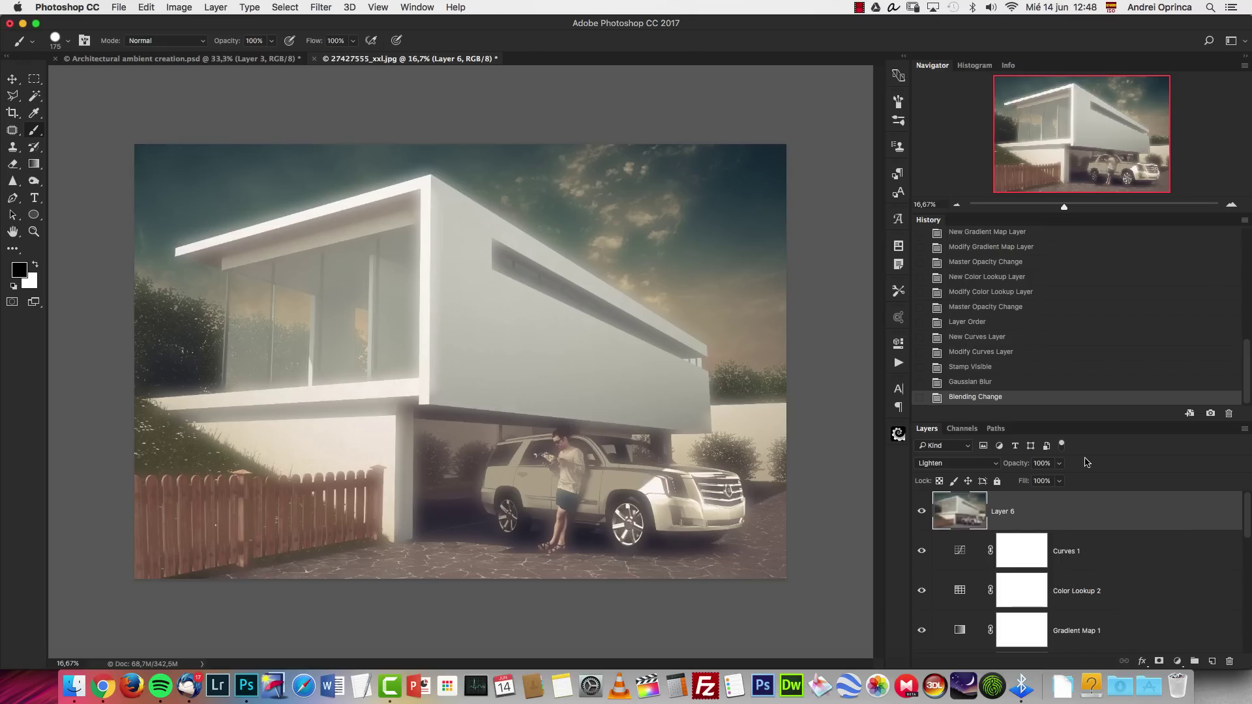
double_click(1117, 514)
drag(926, 79, 970, 75)
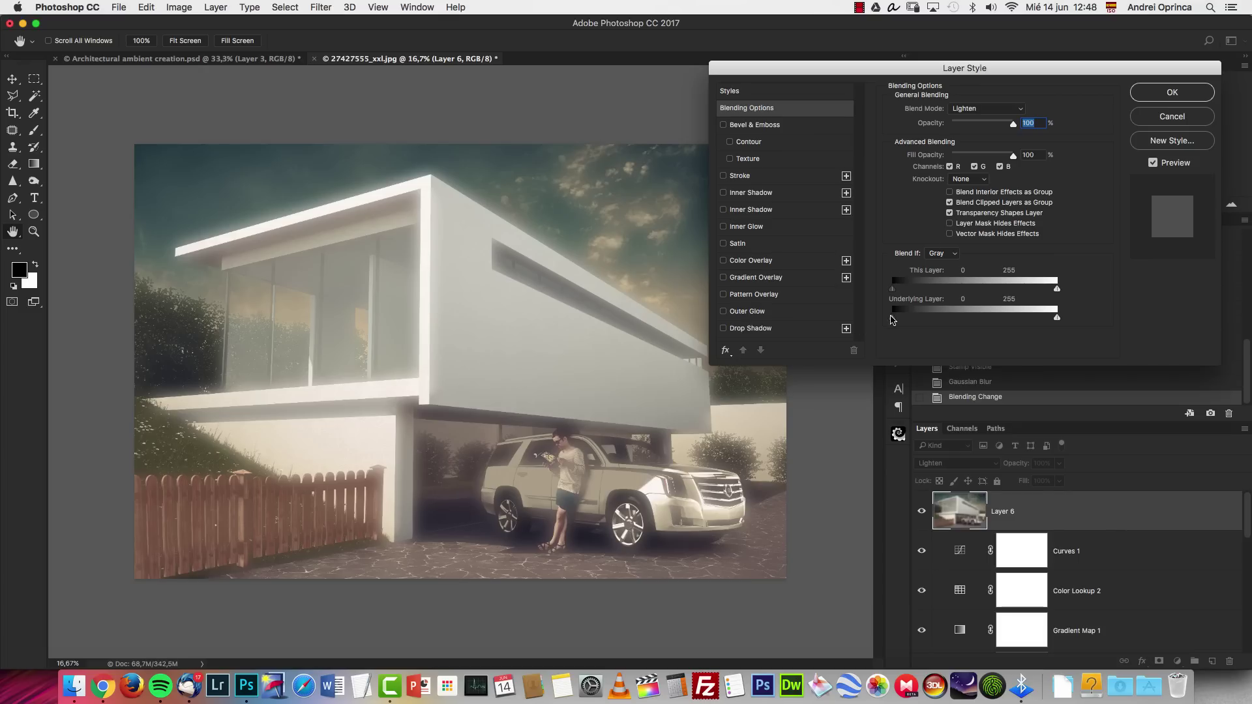
mouse_move(926, 314)
mouse_down()
mouse_move(970, 313)
mouse_move(911, 326)
mouse_up()
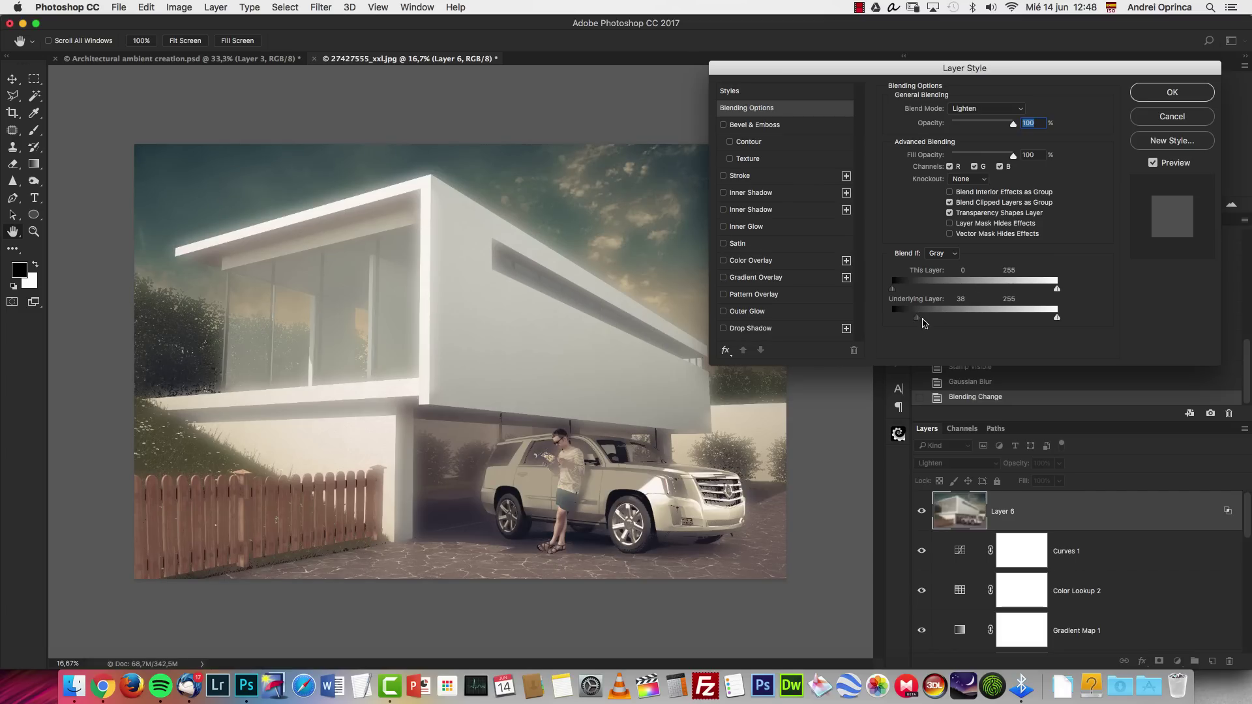
drag(917, 319, 890, 319)
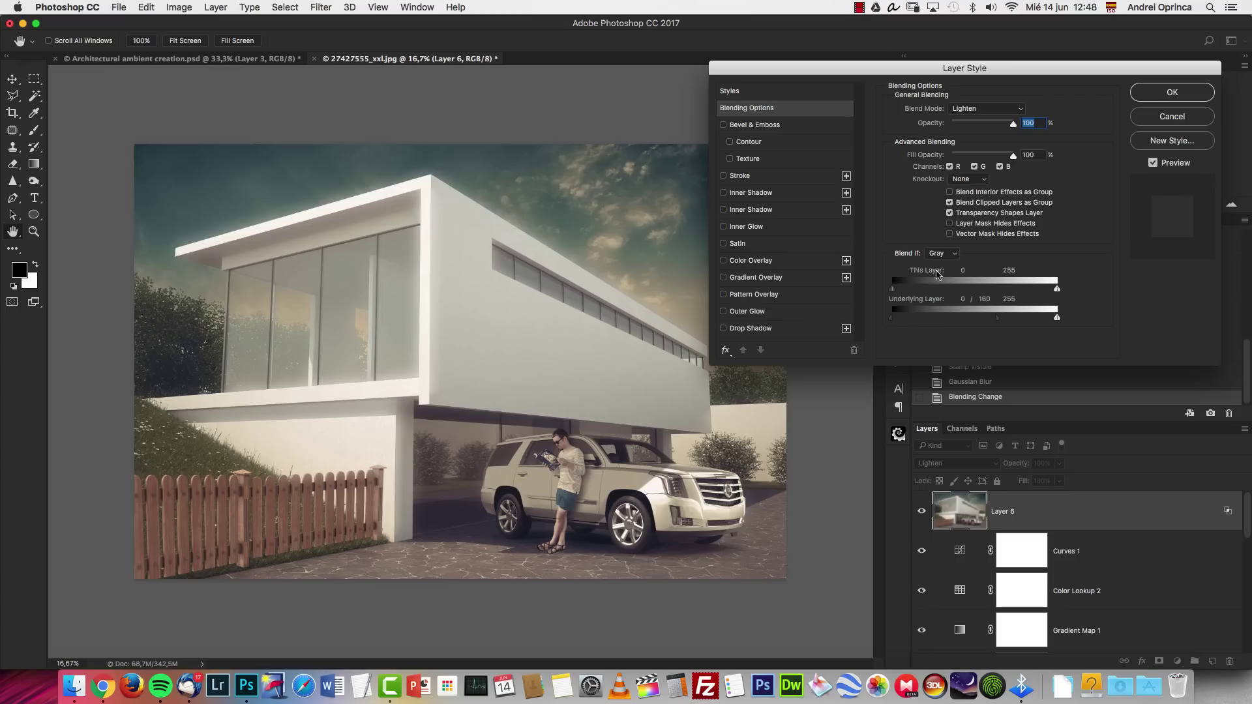
drag(905, 291, 975, 281)
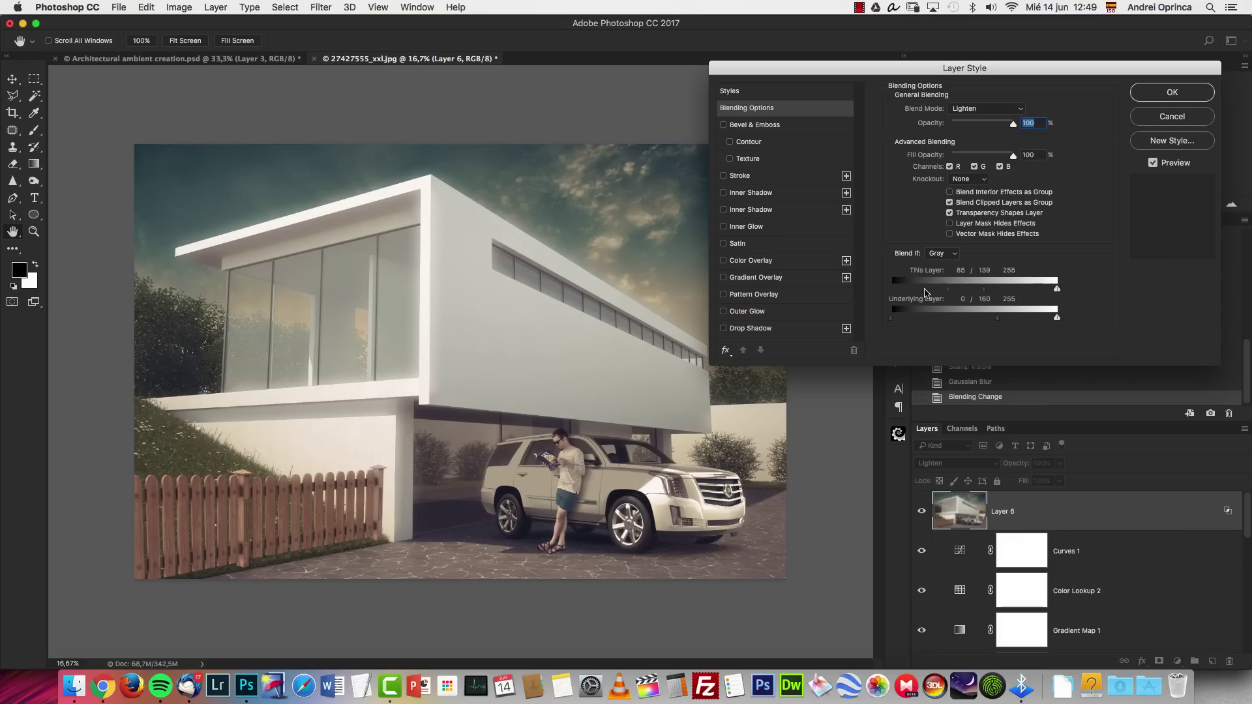
click(1172, 92)
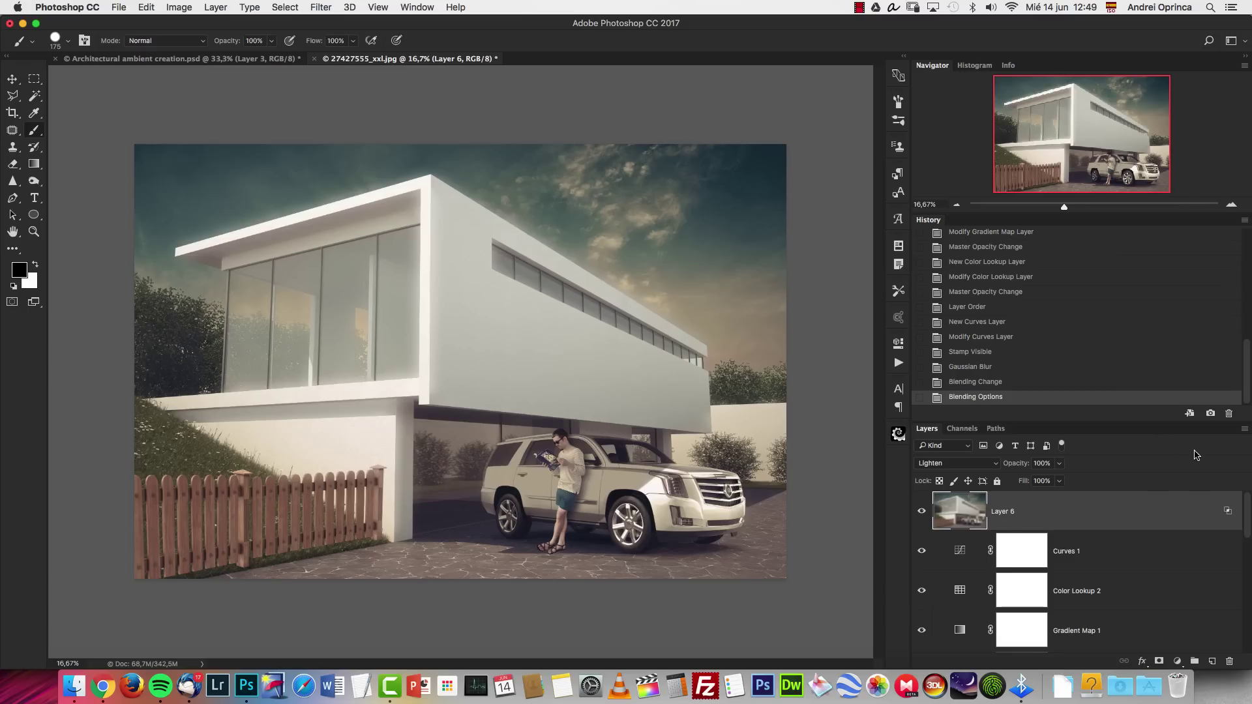
Try the blurred glow layer at 40% opacity and compare the image with and without it.
click(1059, 464)
click(971, 495)
text(40)
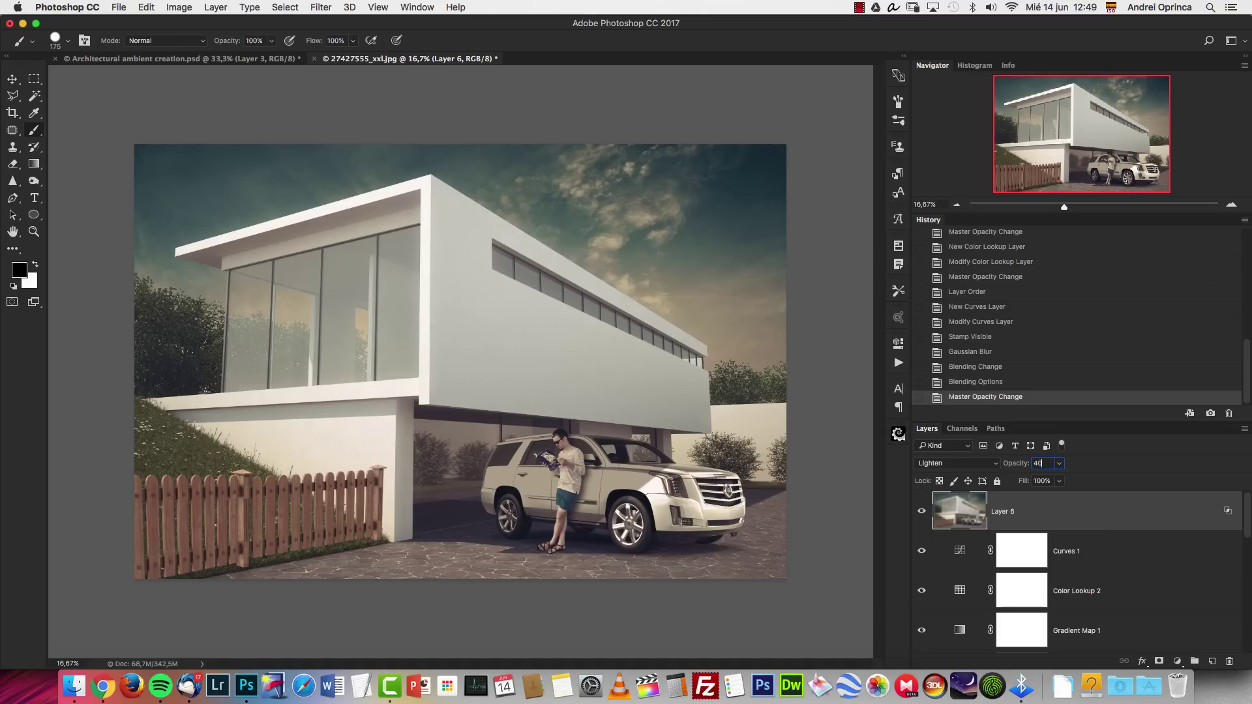
key(Return)
click(915, 515)
click(916, 515)
click(915, 515)
click(914, 516)
double_click(911, 508)
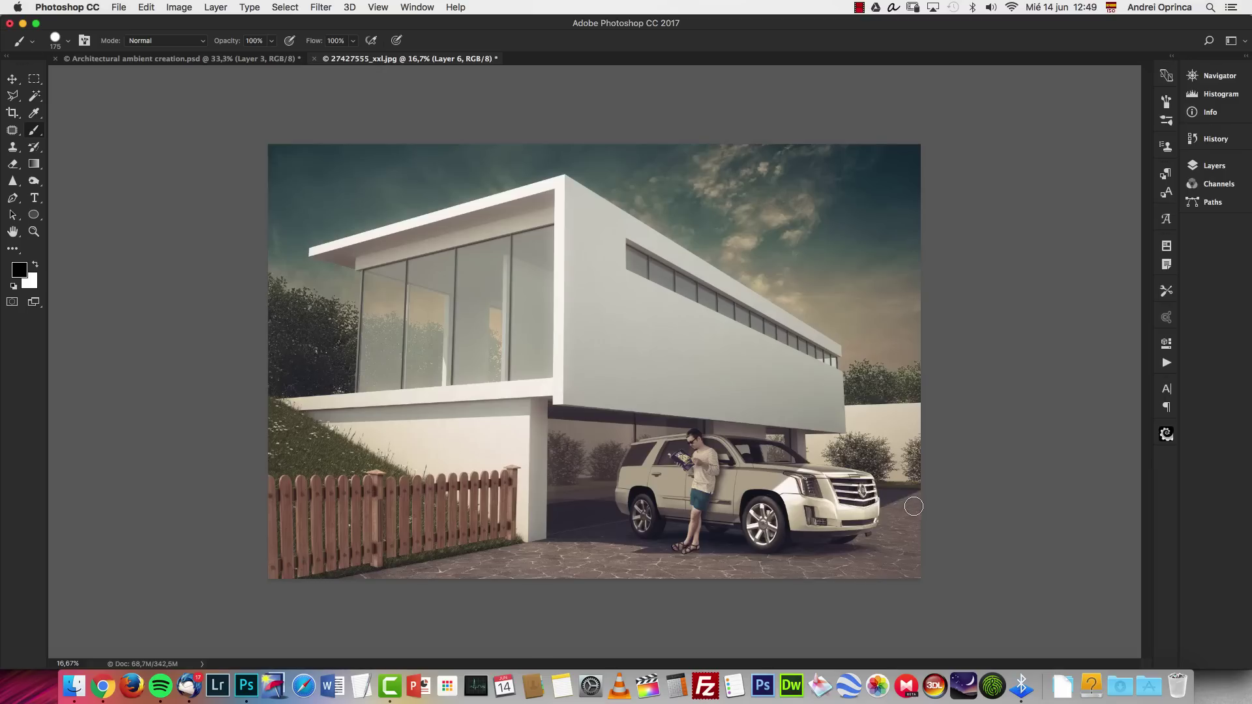
double_click(1247, 60)
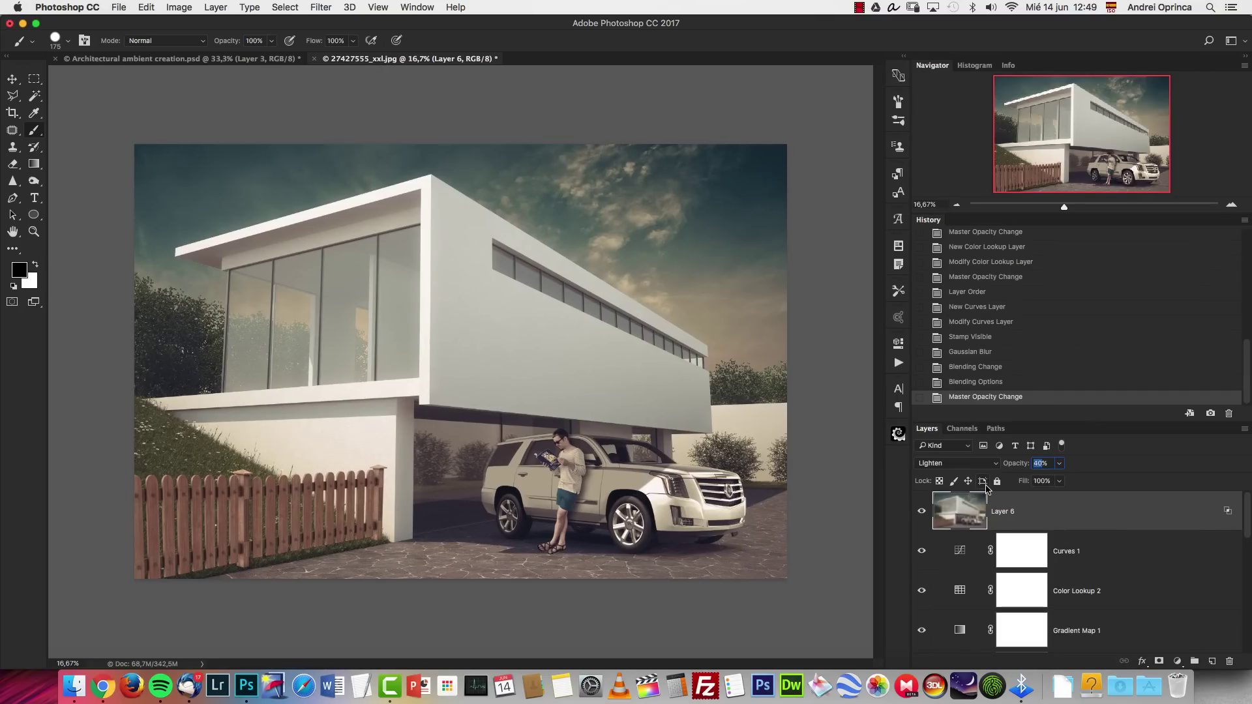
Set the blurred glow layer's opacity to 60% and stamp all visible layers into a new top layer.
text(60)
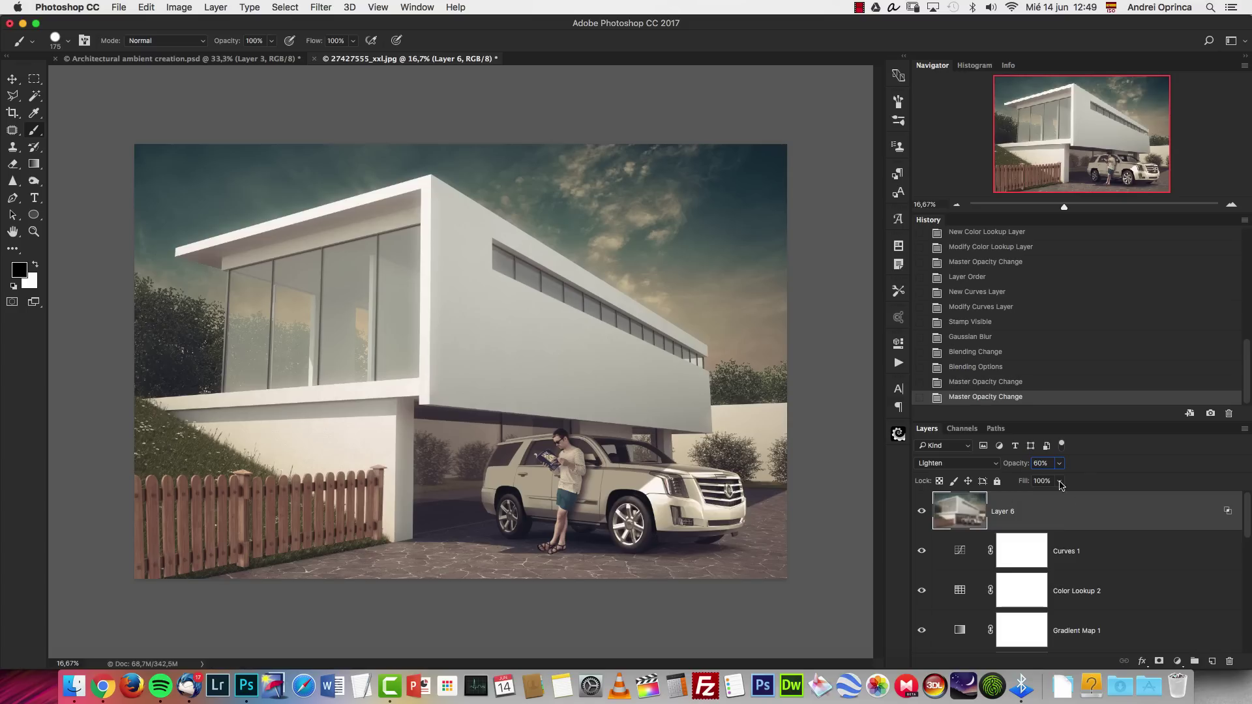
drag(1025, 461, 1013, 463)
key(alt+shift+super+e)
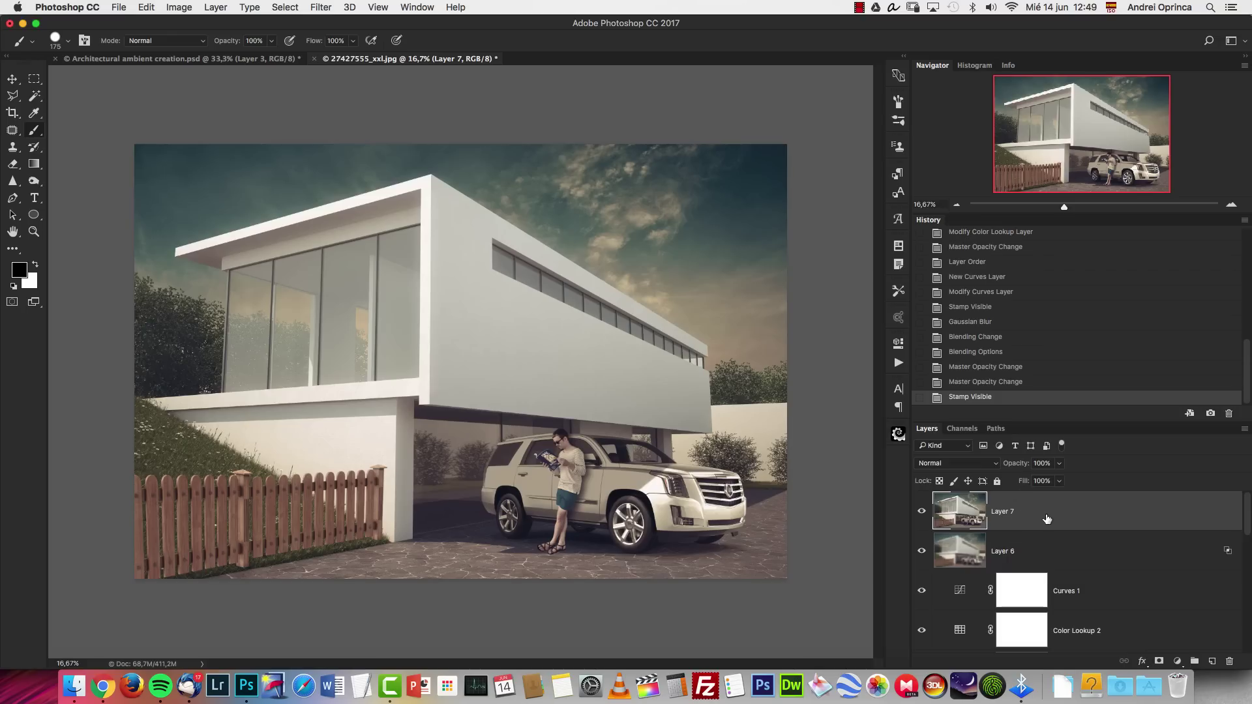
Open the stamped layer in the Camera Raw Filter and set Contrast -19, Highlights -34, Clarity +29, Vibrance +20 and Saturation +8.
click(321, 7)
click(376, 88)
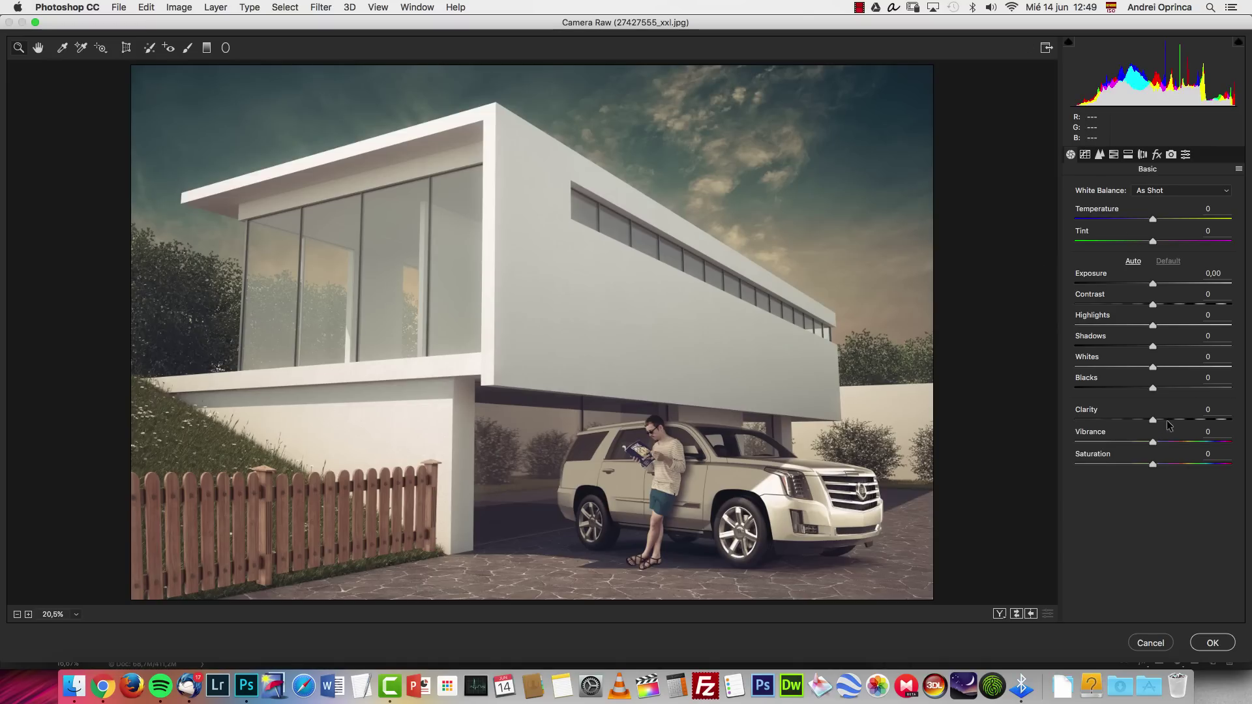
drag(1153, 420, 1175, 420)
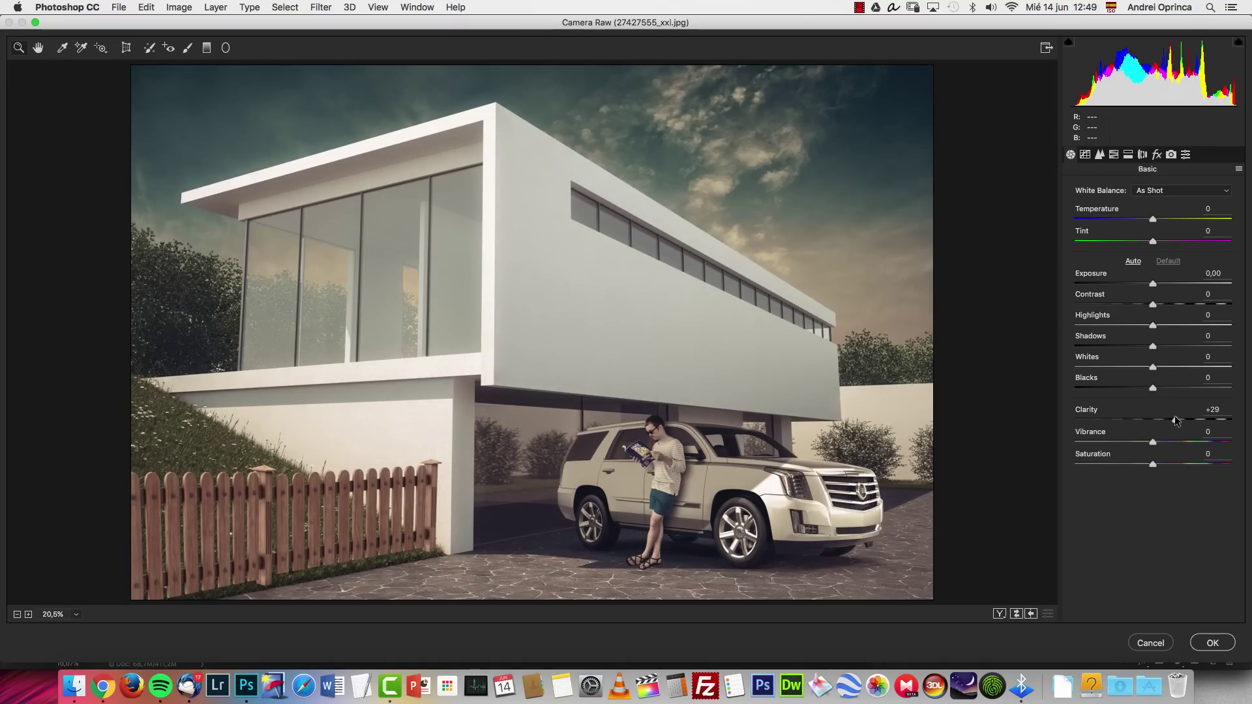
drag(1153, 304, 1137, 302)
mouse_move(1153, 443)
mouse_down()
mouse_move(1170, 442)
mouse_move(1155, 468)
mouse_up()
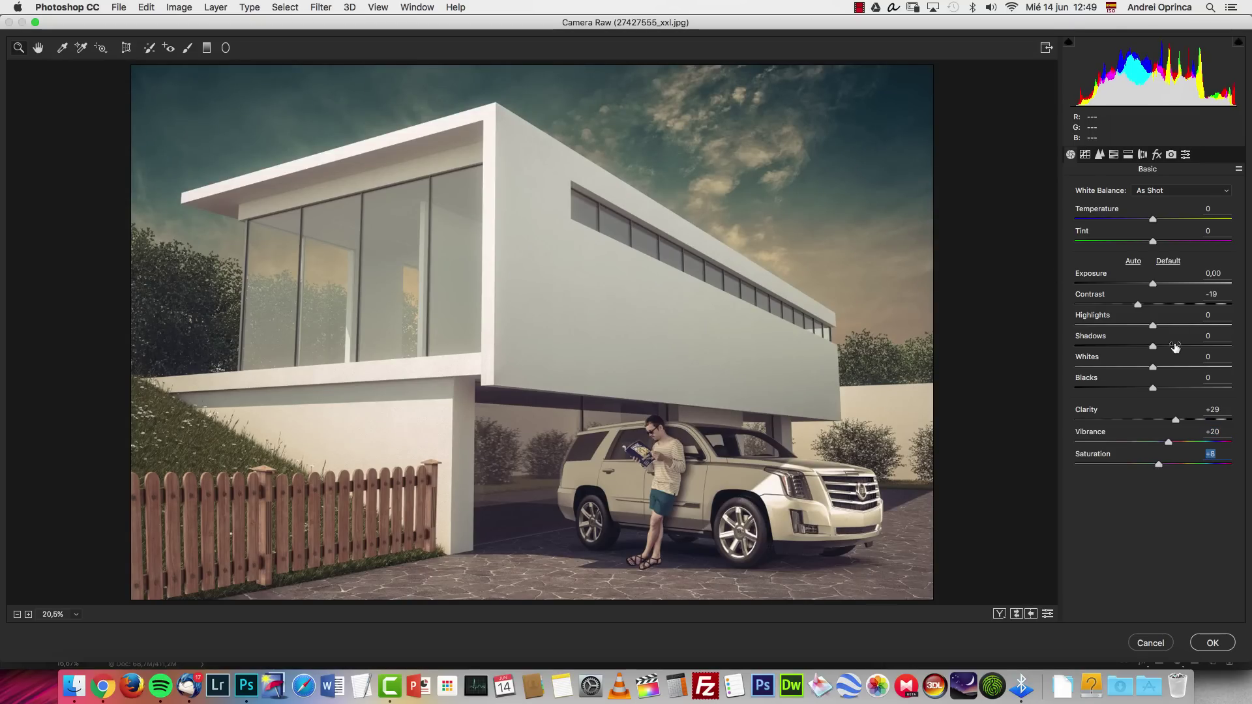
drag(1153, 328, 1125, 330)
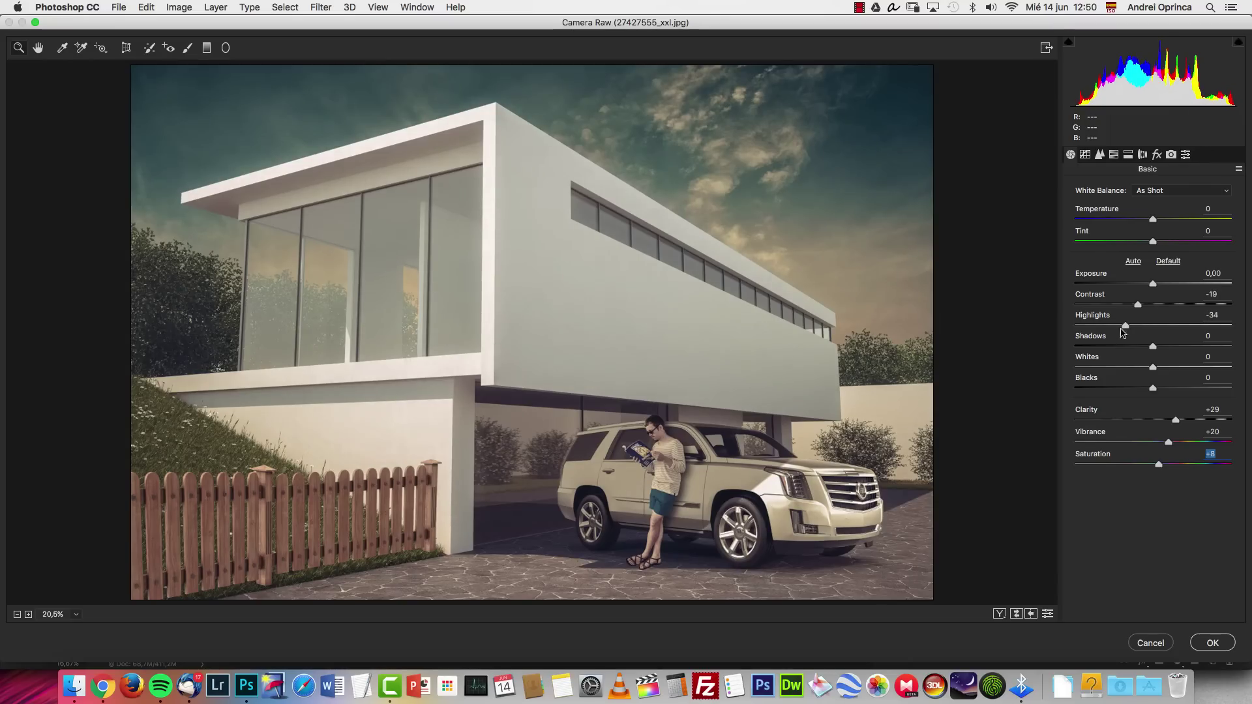
Add a Highlight Priority post-crop vignette with Amount -8, Midpoint 0, Feather 100 and Highlights 100.
click(1157, 155)
drag(1153, 374, 1075, 398)
drag(1074, 464, 1231, 464)
drag(1159, 442, 1239, 444)
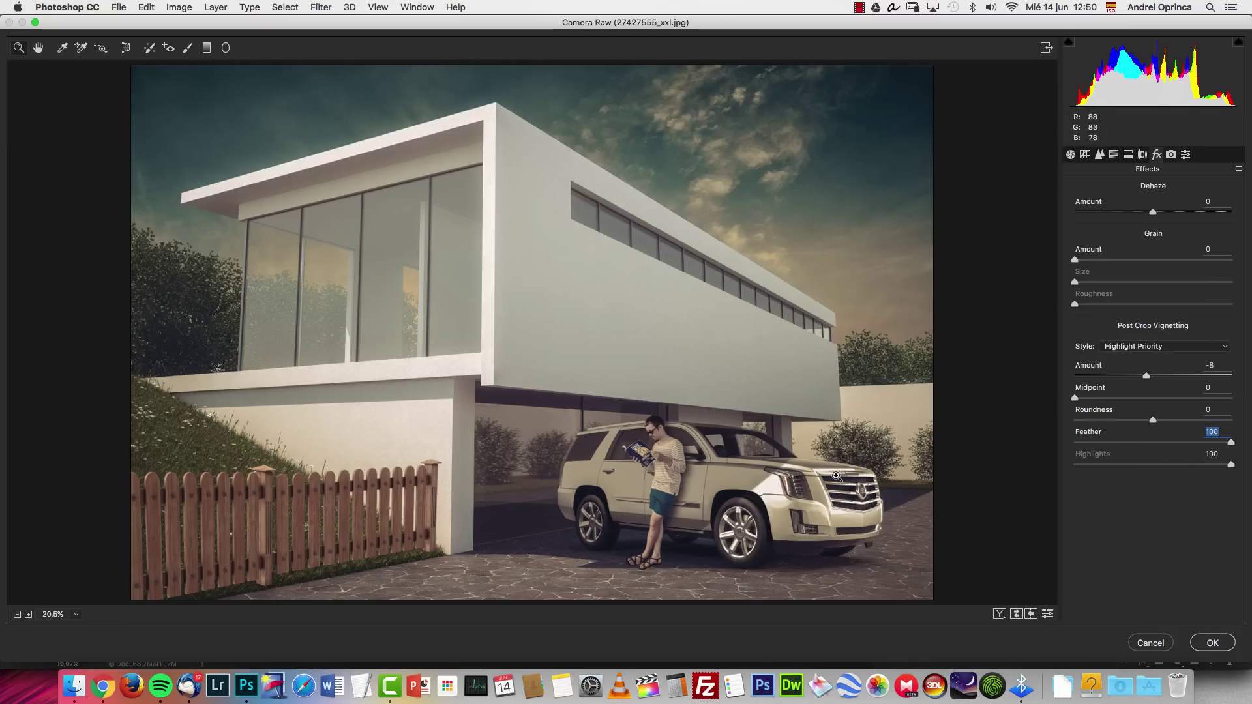
Split-tone the highlights with hue 234 and saturation 9.
click(1114, 157)
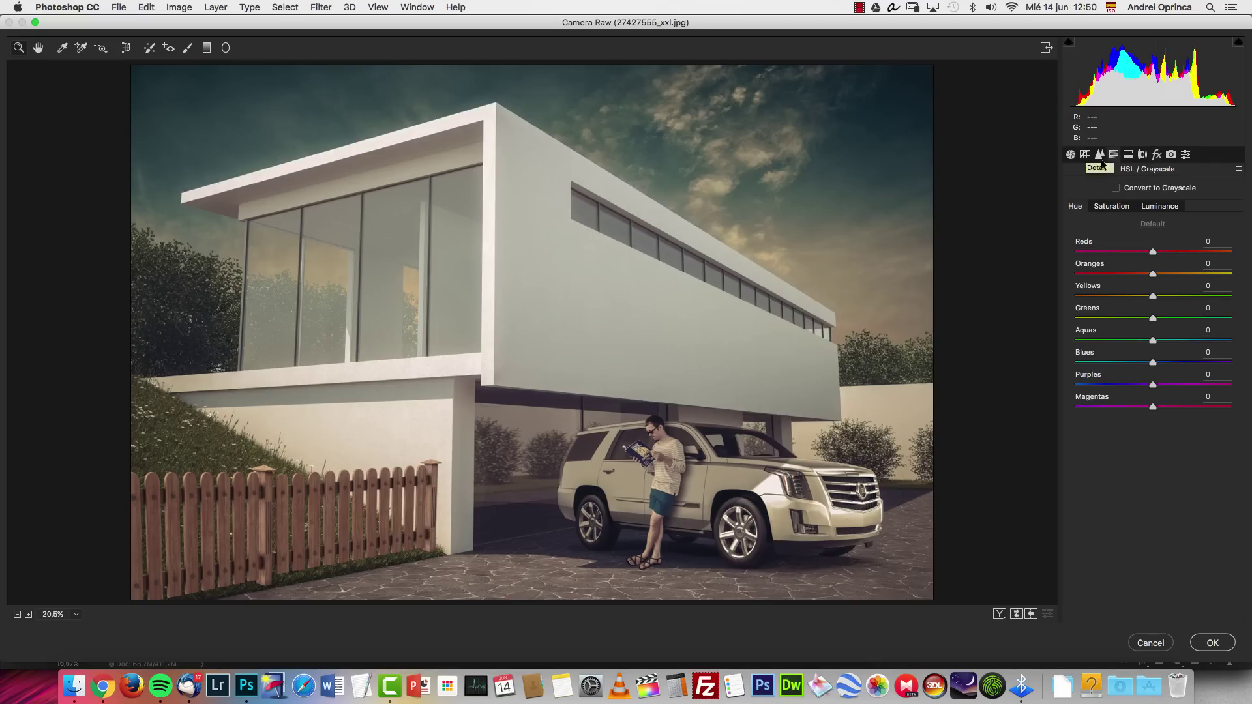
click(1128, 156)
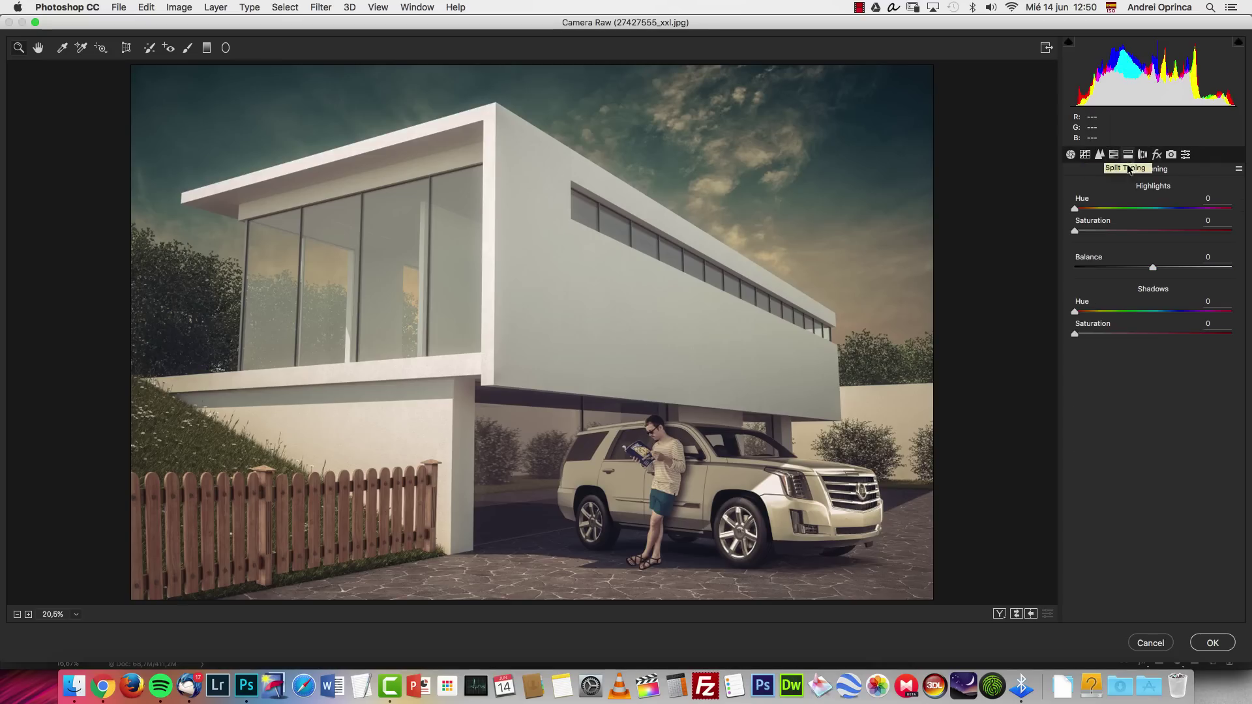
click(1167, 208)
click(1078, 232)
drag(1083, 231, 1088, 231)
drag(1167, 209, 1176, 208)
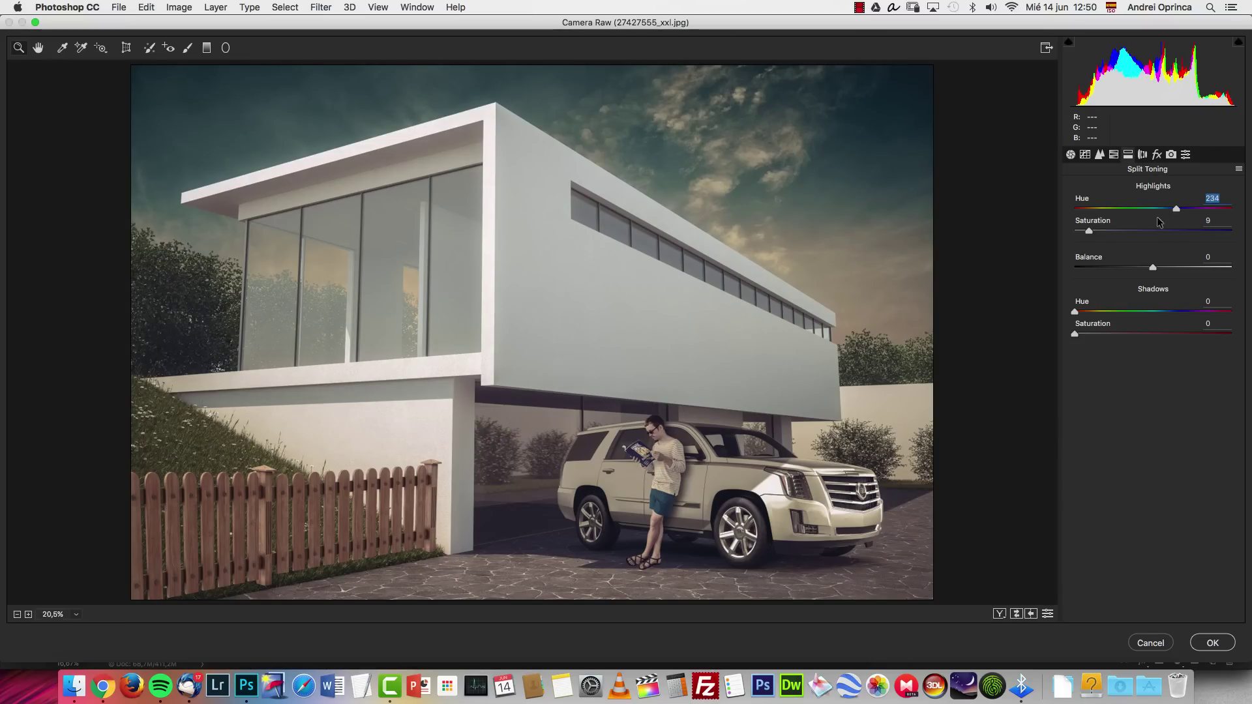
Raise the Yellows luminance to +6, apply the Camera Raw filter and compare the image with and without the filtered layer.
click(1114, 155)
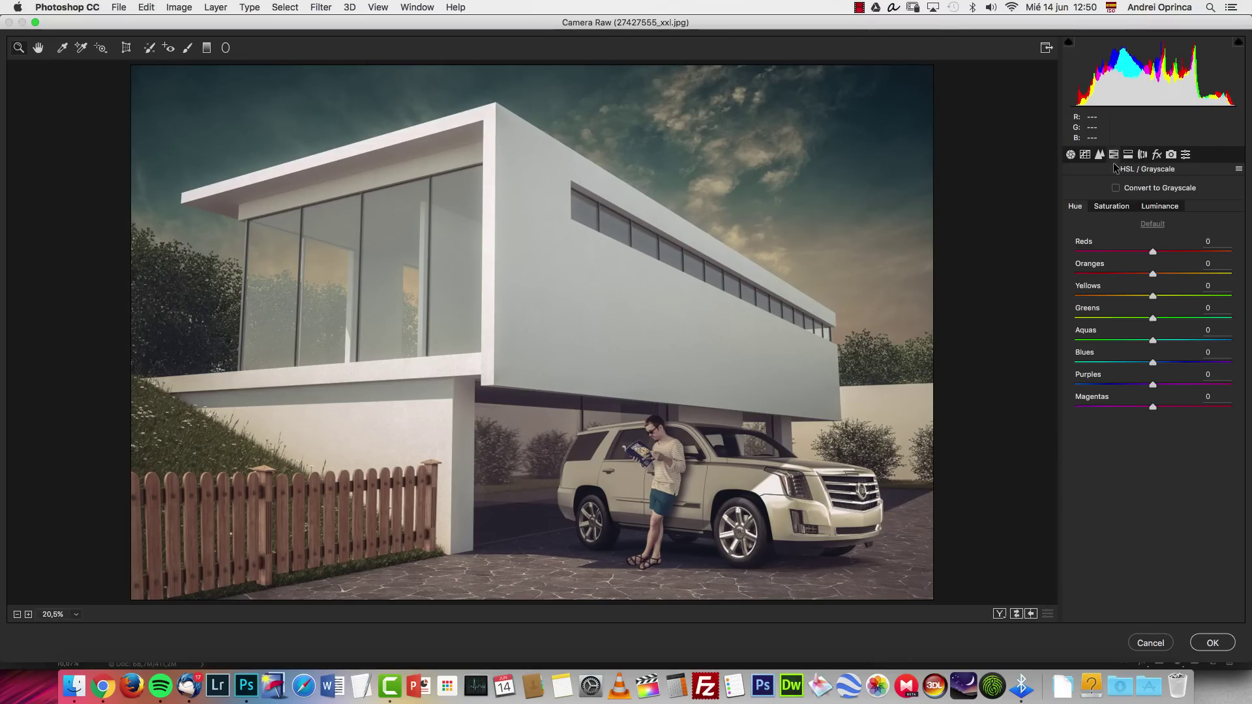
click(1123, 206)
click(1164, 208)
click(1167, 215)
mouse_move(1155, 295)
mouse_down()
mouse_move(1226, 290)
mouse_move(1104, 294)
mouse_move(1173, 295)
mouse_up()
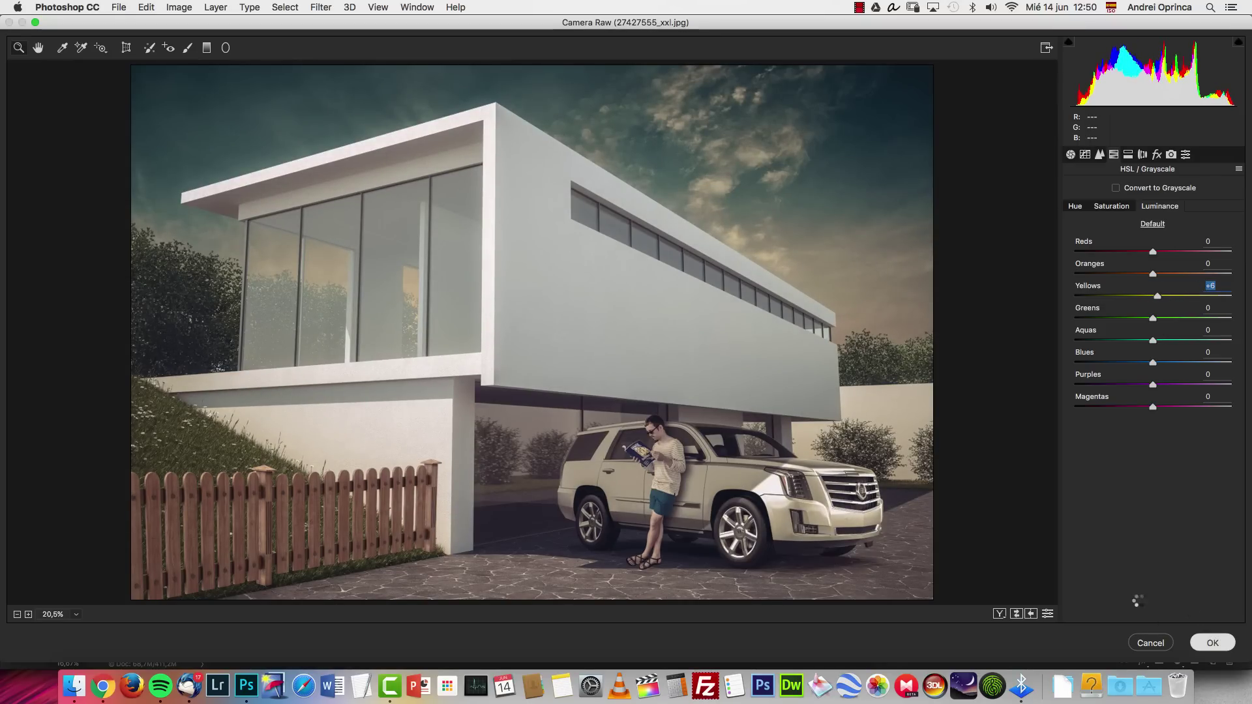
click(1203, 642)
click(922, 512)
click(921, 512)
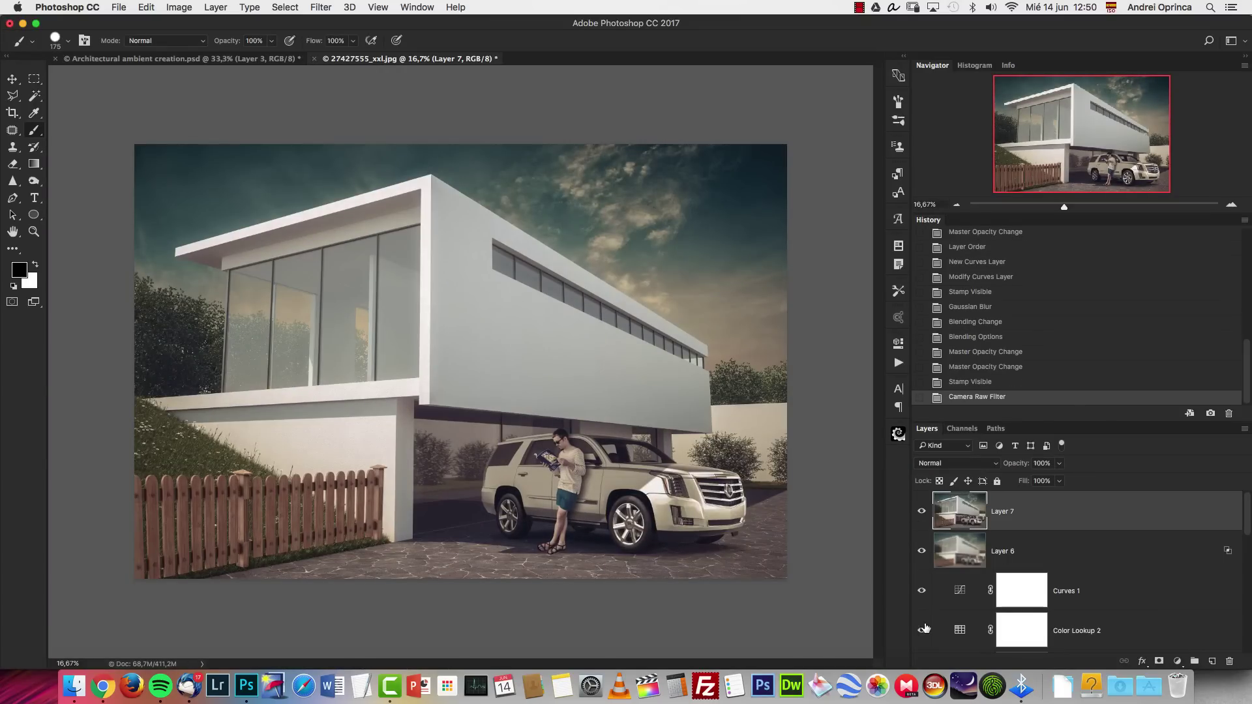
Add an empty layer at the top of the stack and set its blending mode to Screen.
click(1212, 662)
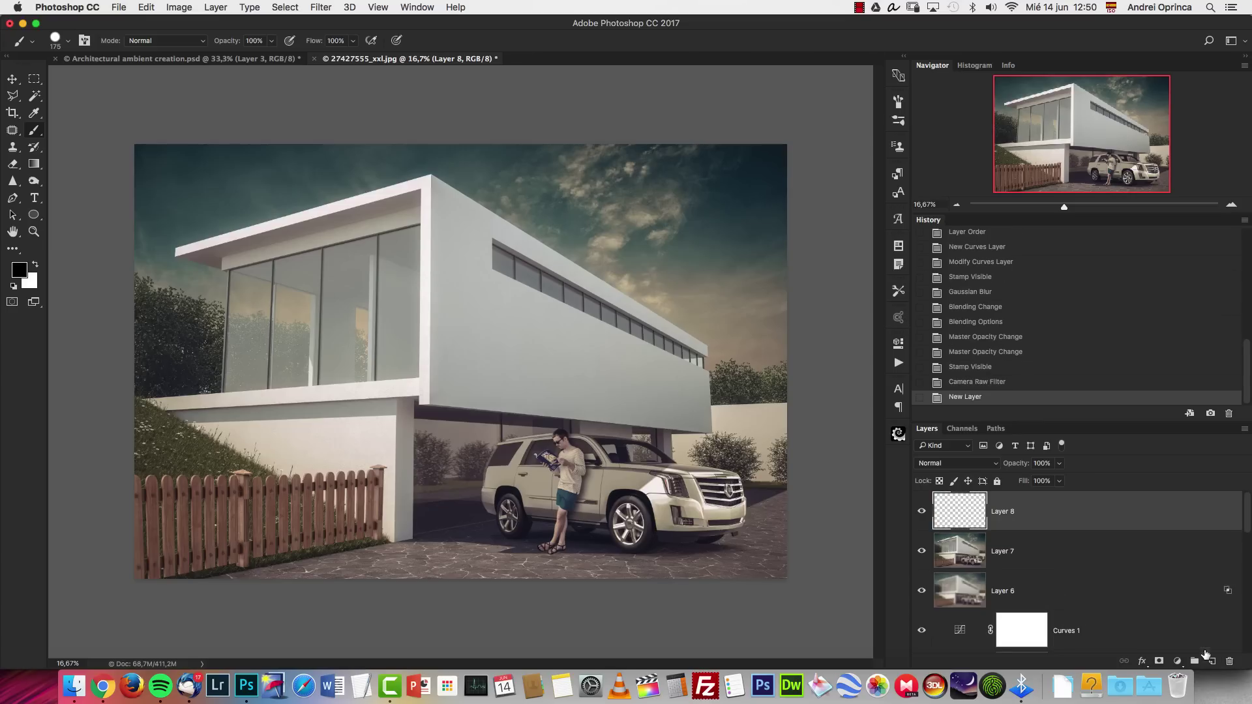
click(956, 463)
click(933, 556)
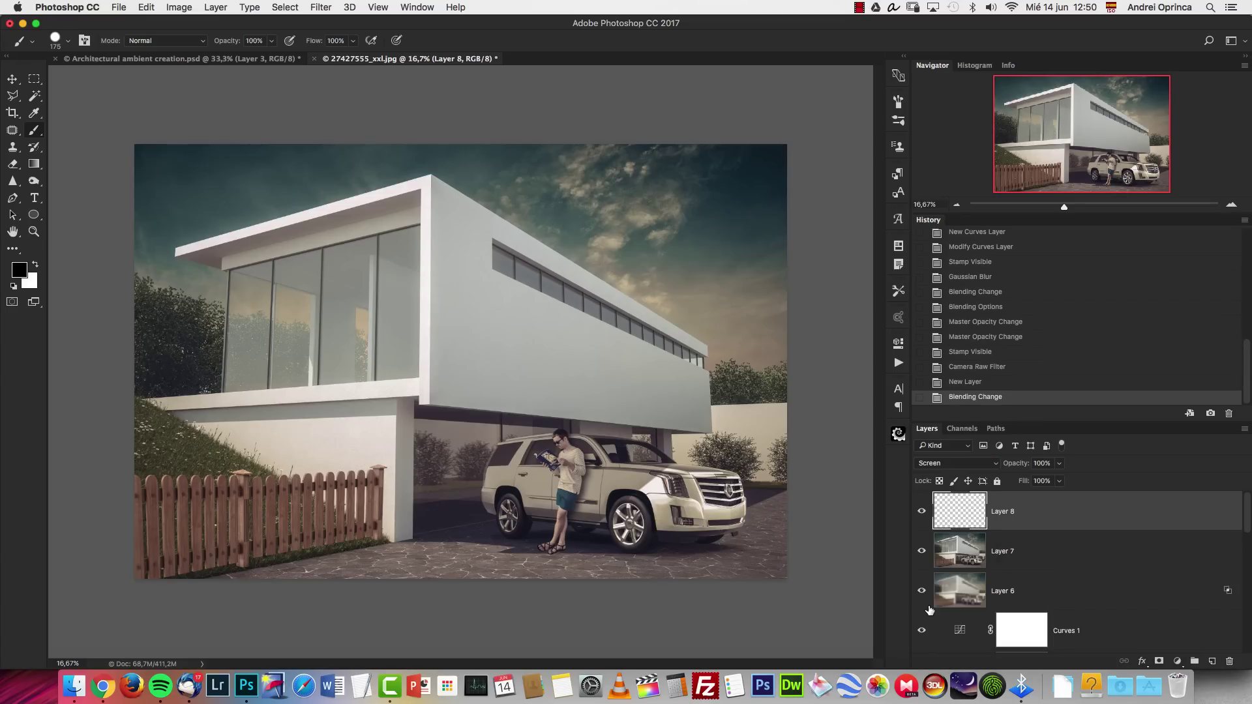
Switch the brush to a soft round tip and enlarge it to about 2900 px.
right_click(382, 197)
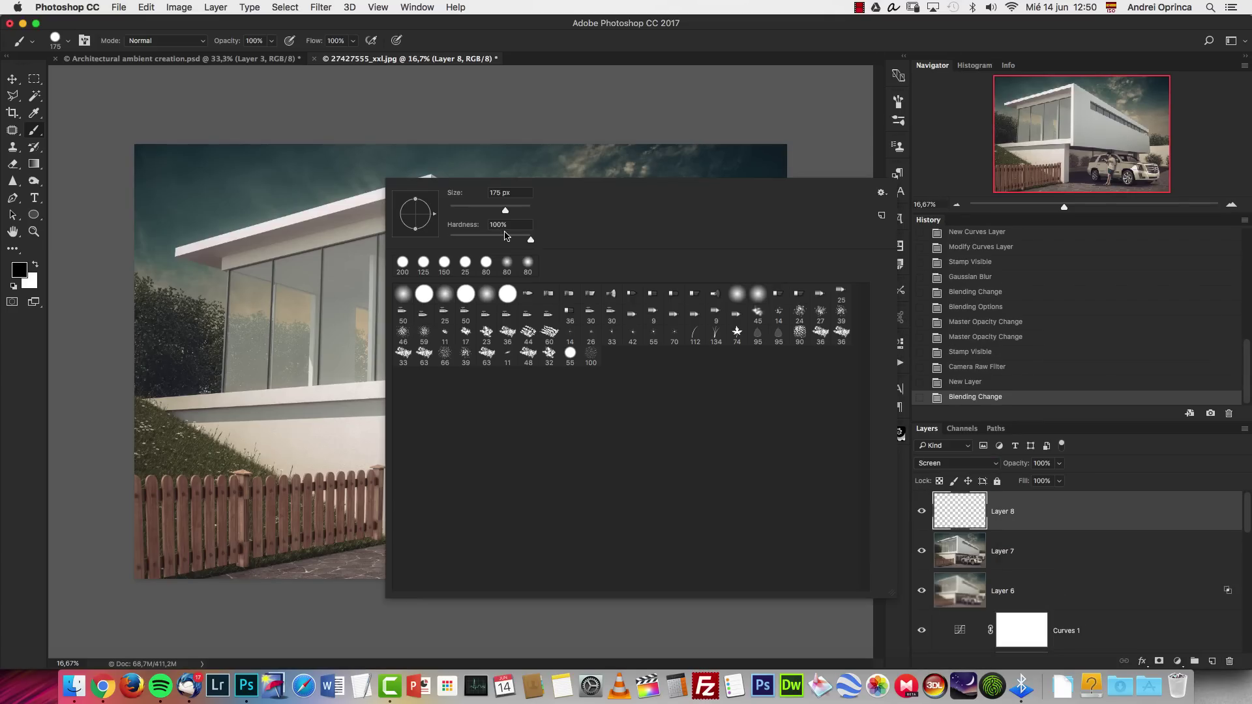
mouse_move(499, 210)
mouse_down()
mouse_move(538, 212)
mouse_move(532, 221)
mouse_up()
key(Return)
key(bracketright)
key(bracketright)
key(bracketright)
key(bracketright)
key(bracketright)
key(bracketright)
key(bracketright)
key(bracketright)
key(bracketright)
key(bracketright)
key(bracketright)
key(bracketright)
key(bracketright)
key(bracketright)
key(bracketright)
key(bracketright)
key(bracketright)
key(bracketright)
key(bracketright)
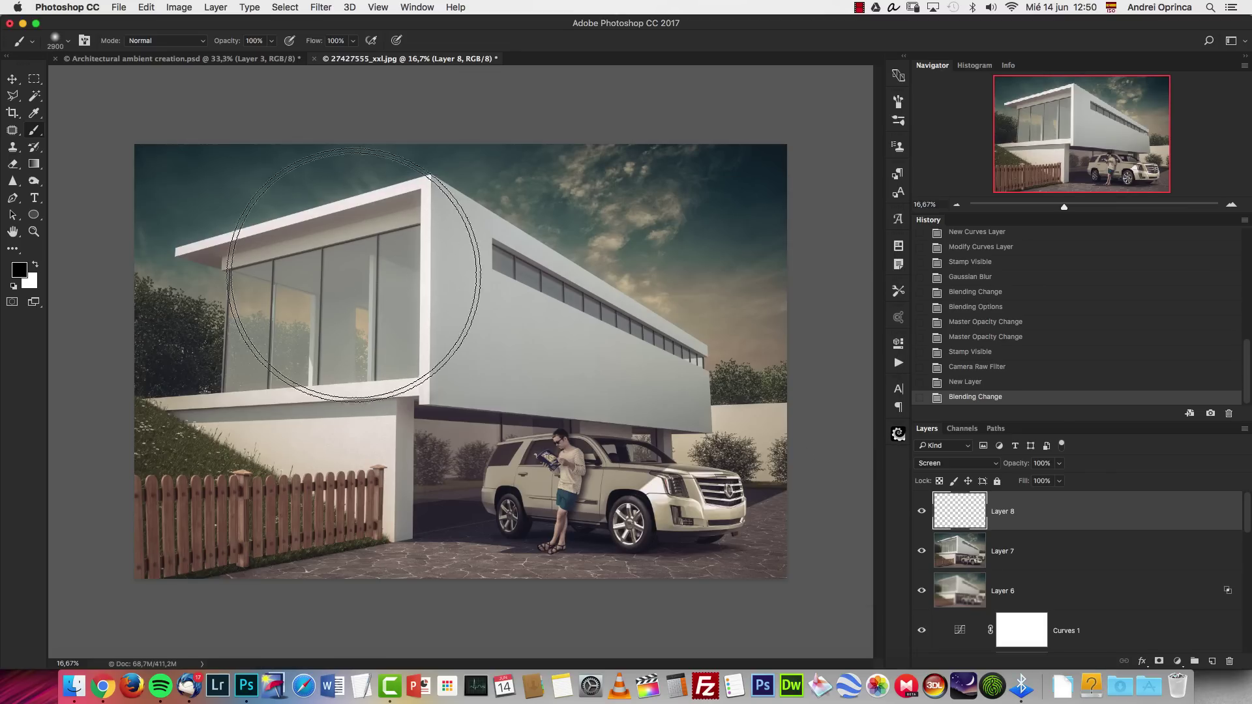
Try a glow dab in brown #625243 over the house's large windows and undo it.
click(18, 270)
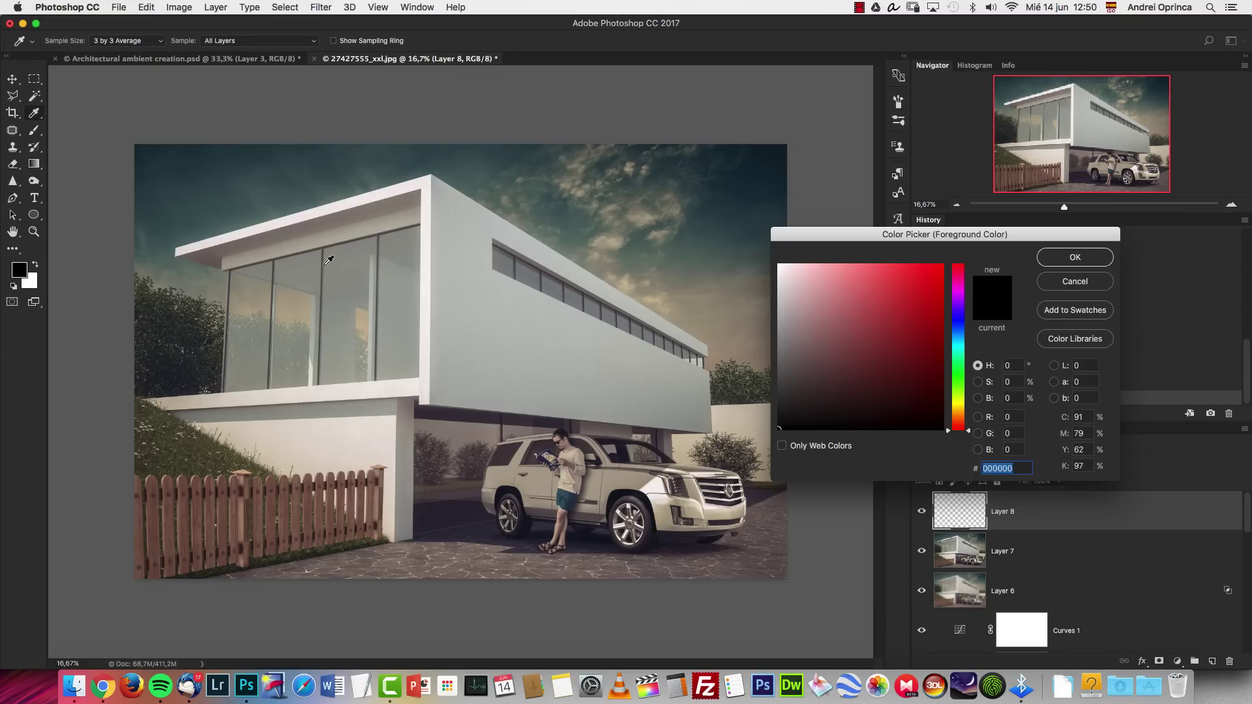
drag(961, 409, 962, 417)
click(831, 366)
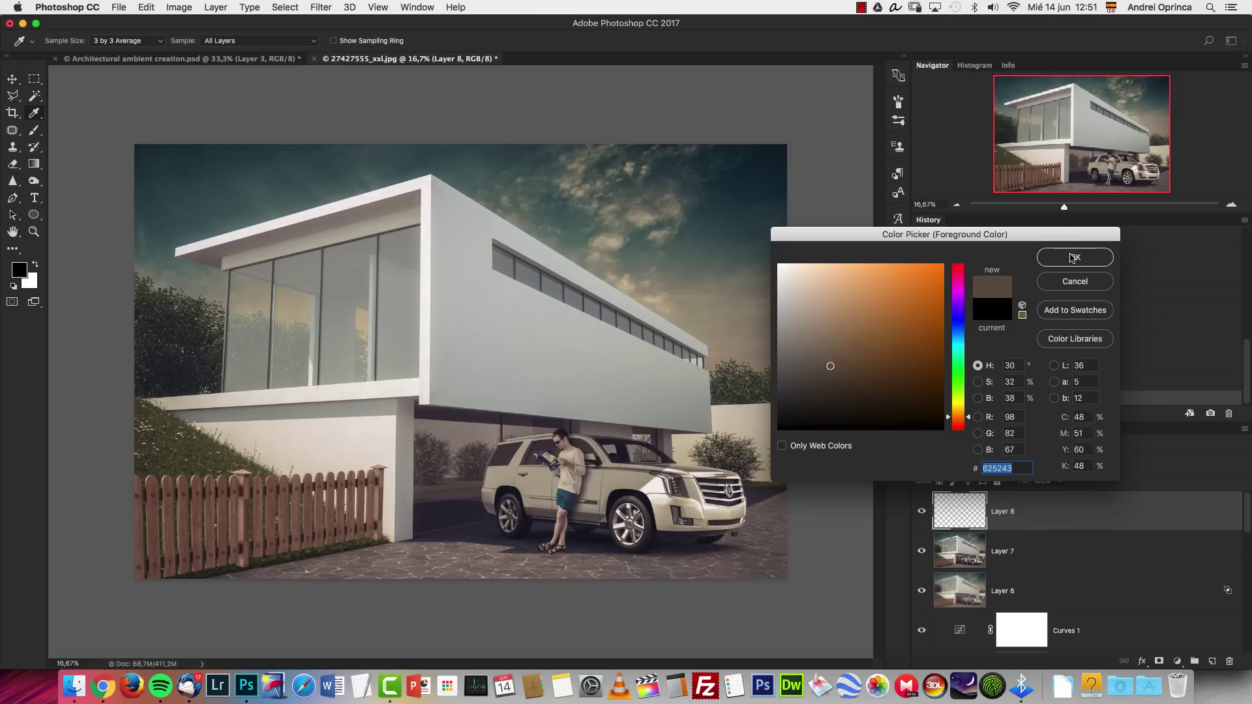
click(1070, 258)
click(307, 257)
key(cmd+z)
Set the foreground to a darker brown of hue 30, about #382e25, and dab a soft glow over the large windows.
key(i)
click(19, 270)
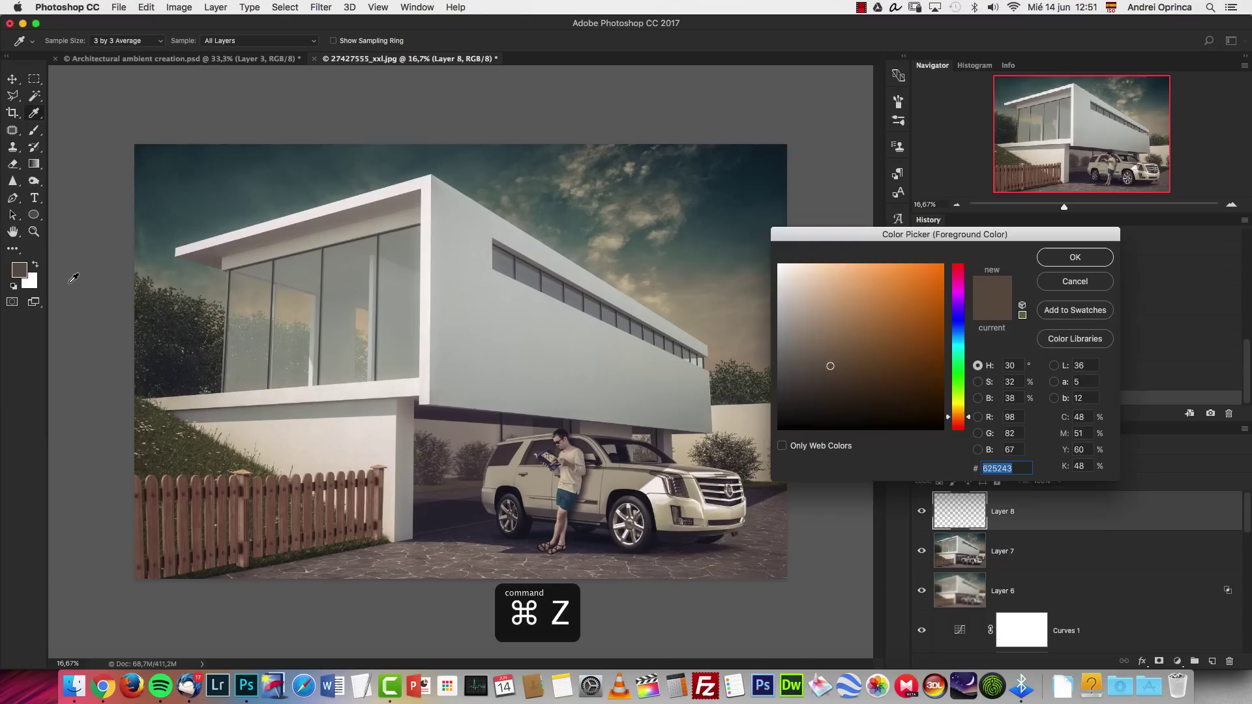
click(833, 393)
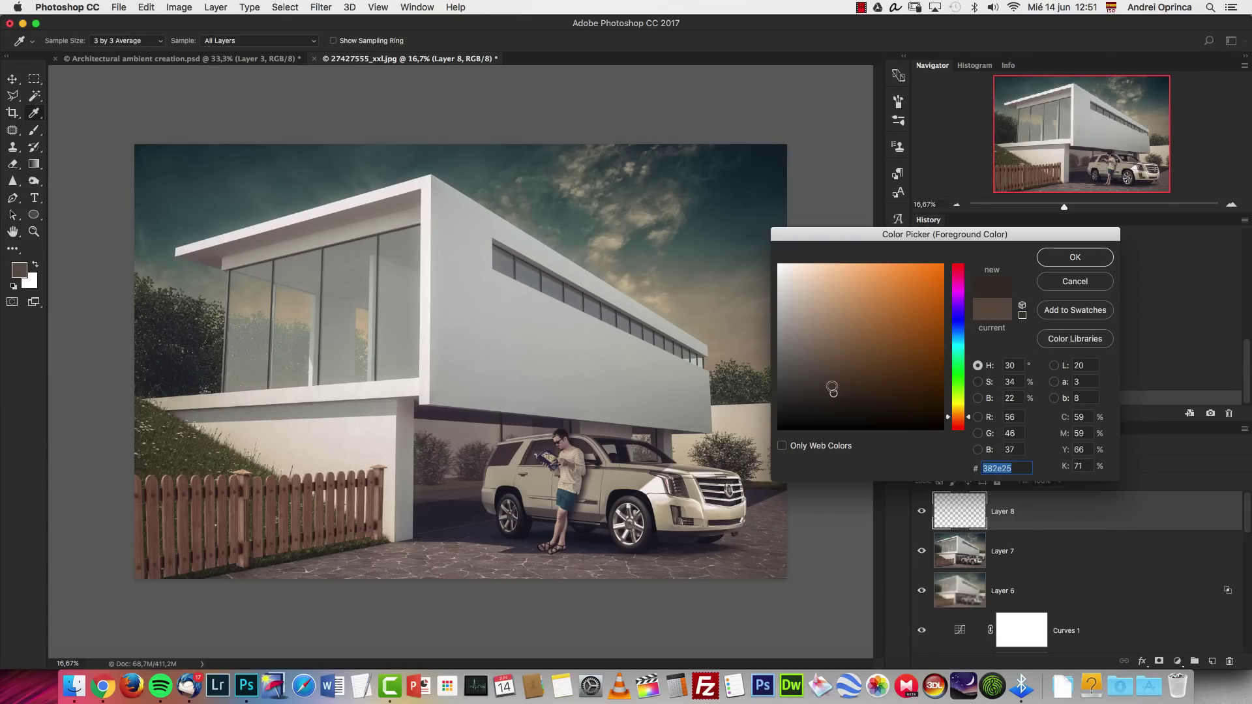
click(1070, 256)
key(b)
click(306, 256)
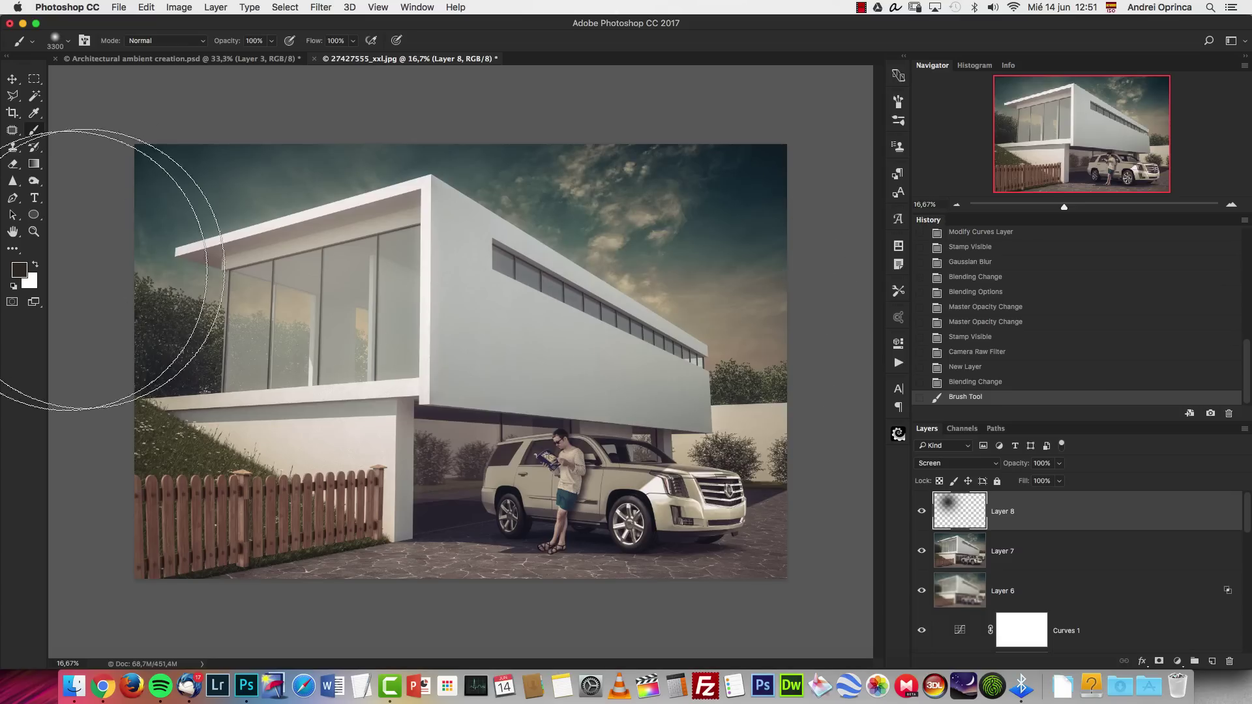
Set the foreground colour to #362d23, reduce the brush to 2200 px and dab a glow over the house's far end near the horizon.
click(19, 270)
click(835, 396)
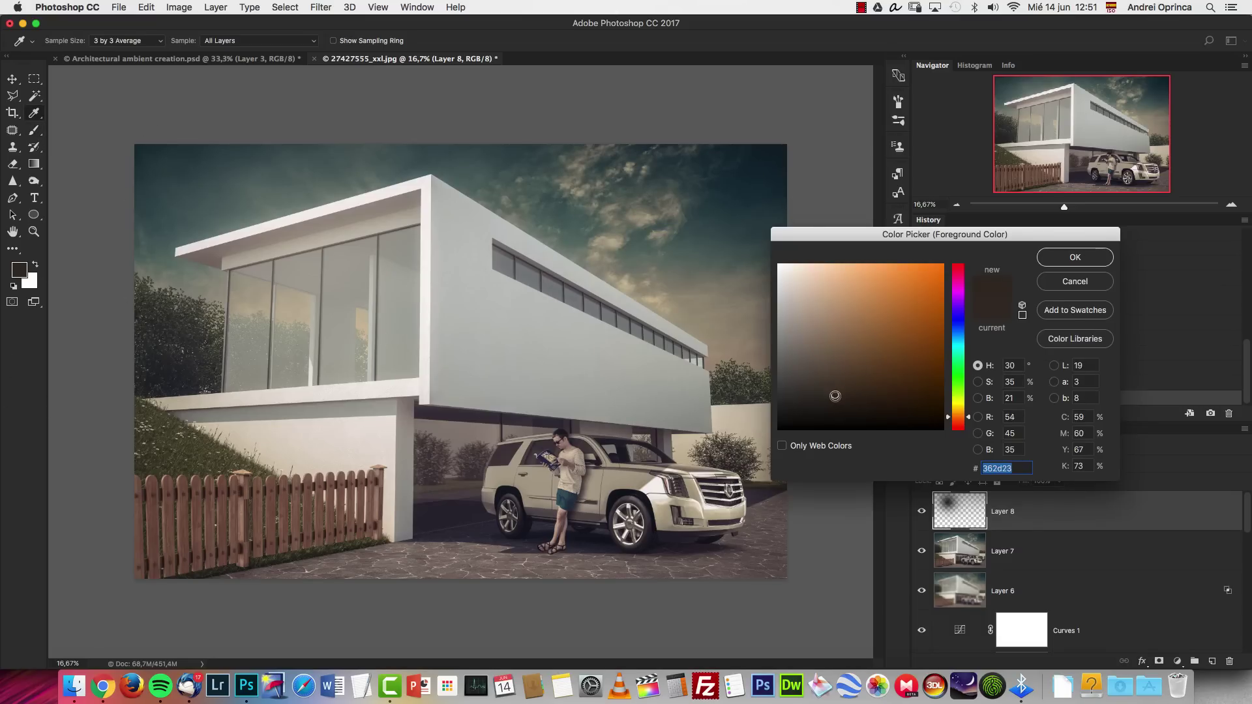
click(1075, 257)
key(bracketleft)
key(bracketleft)
key(bracketleft)
key(bracketleft)
key(bracketleft)
key(bracketleft)
key(bracketleft)
key(bracketleft)
key(bracketleft)
key(bracketleft)
click(706, 342)
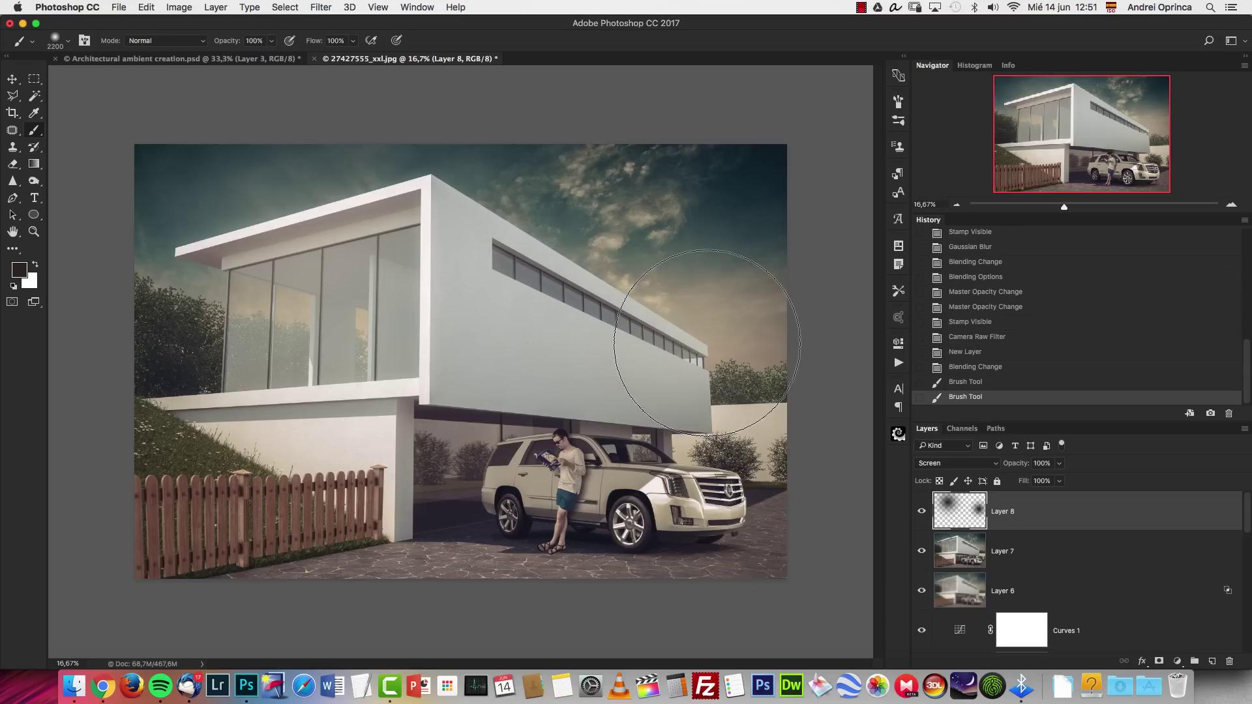
Paint another soft glow over the lower wall above the wooden fence and compare the image with and without the glow layer.
mouse_move(336, 377)
mouse_down()
mouse_move(274, 405)
mouse_move(313, 457)
mouse_up()
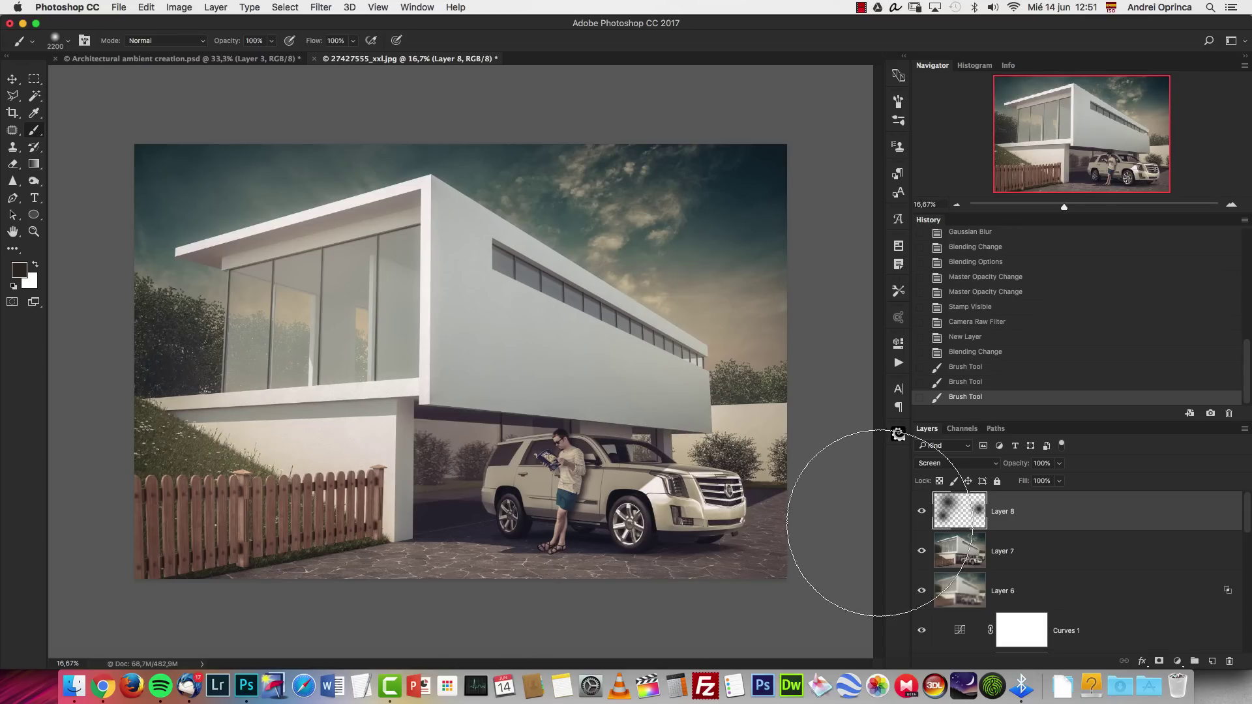
click(920, 513)
click(920, 512)
Show only the original house photo layer with its mask disabled and save that state as a history snapshot.
scroll(1248, 502, down, 10)
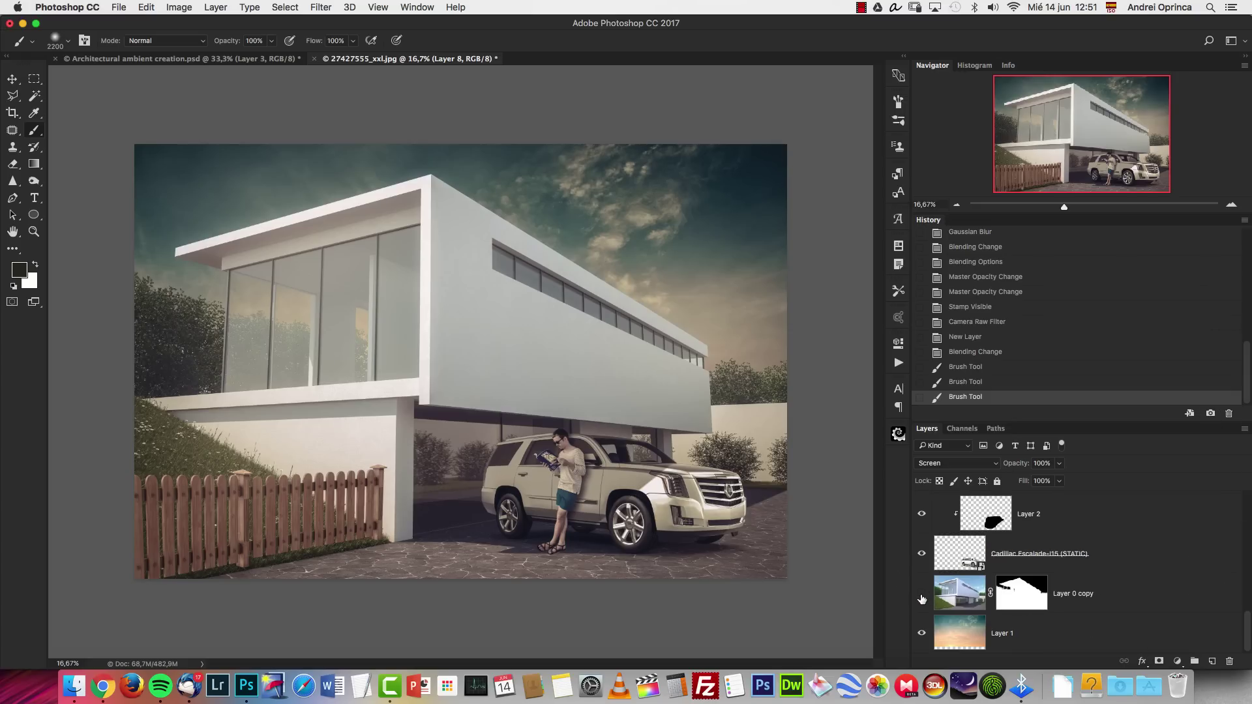
alt+click(922, 593)
shift+click(1009, 593)
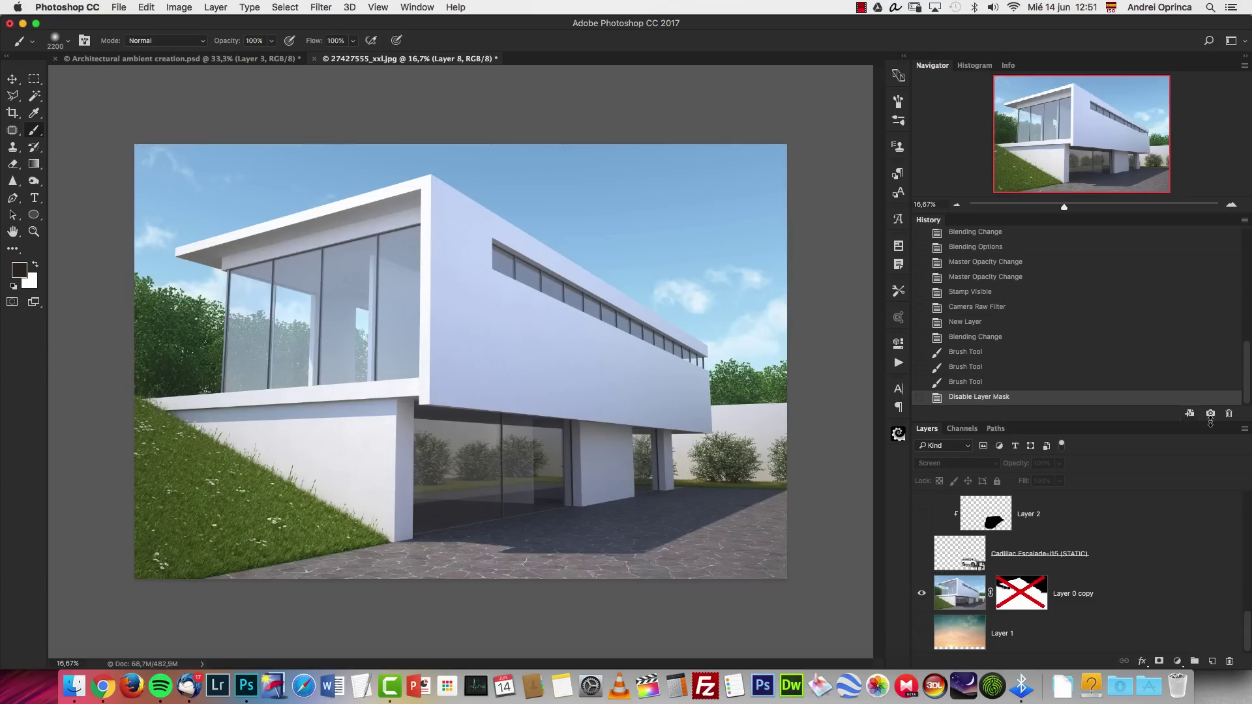
Compare the finished composite with the original photo by switching between Snapshot 1 and Snapshot 2, ending on Snapshot 1.
scroll(1043, 274, up, 15)
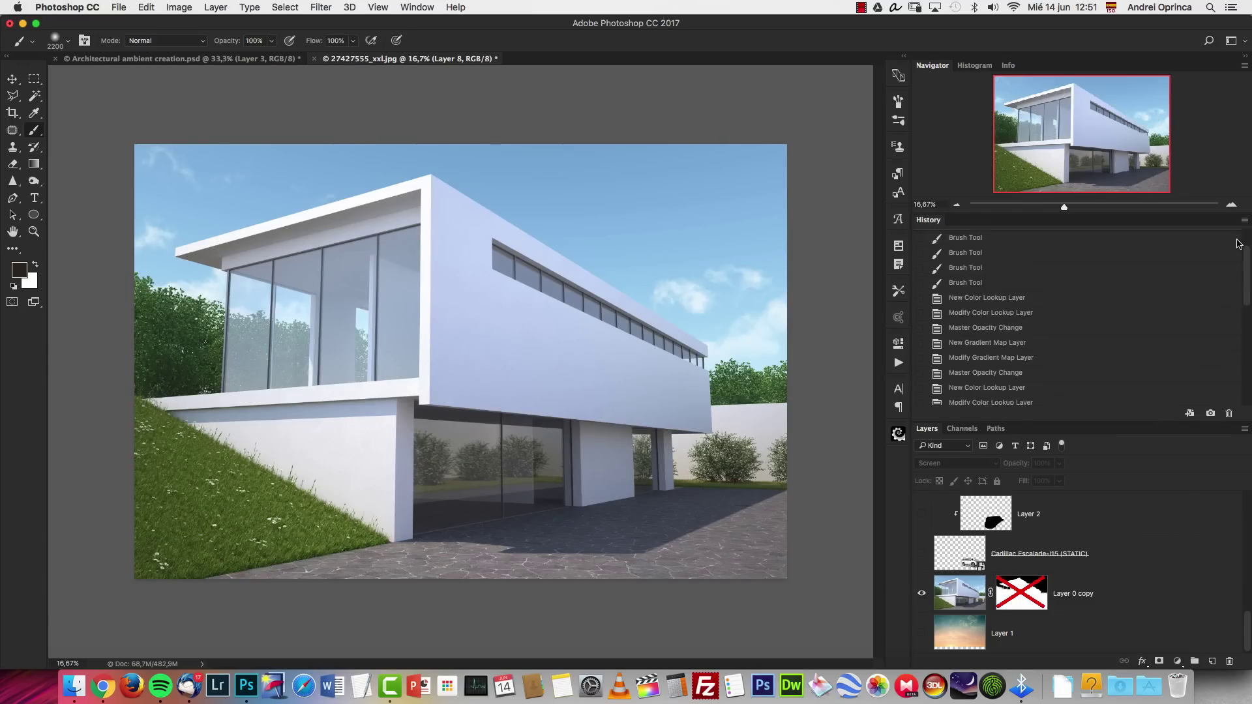
click(963, 255)
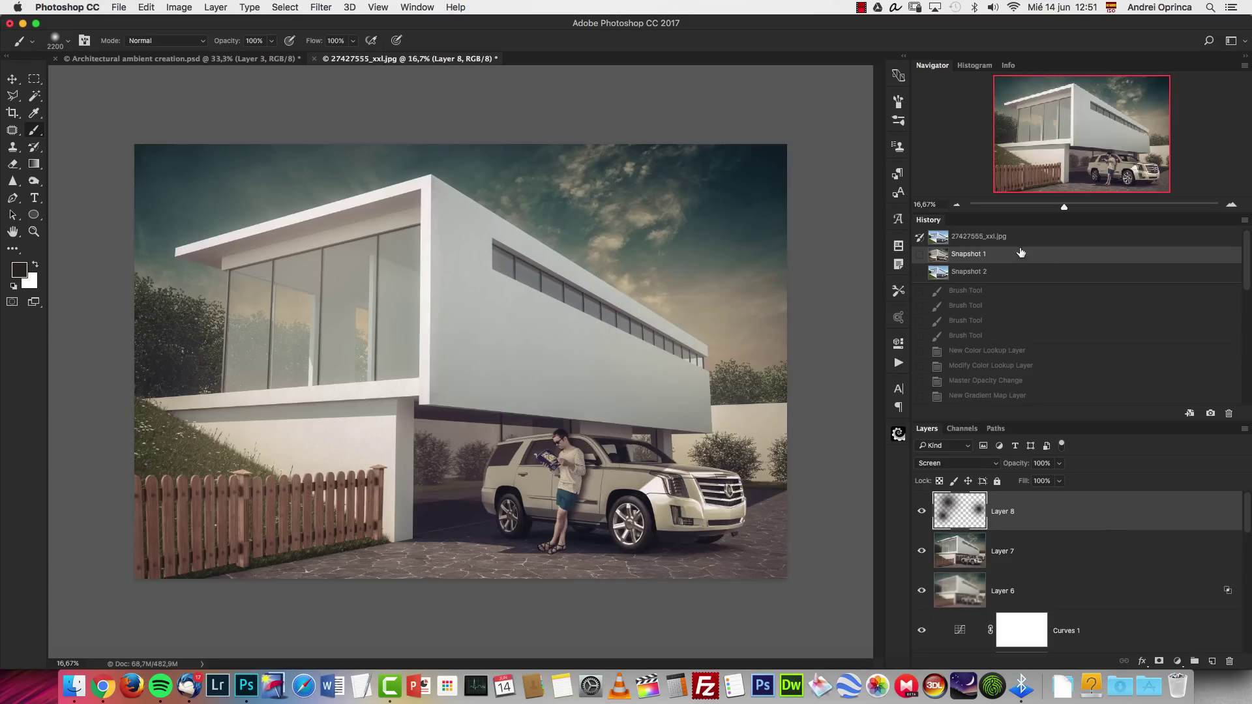
click(974, 273)
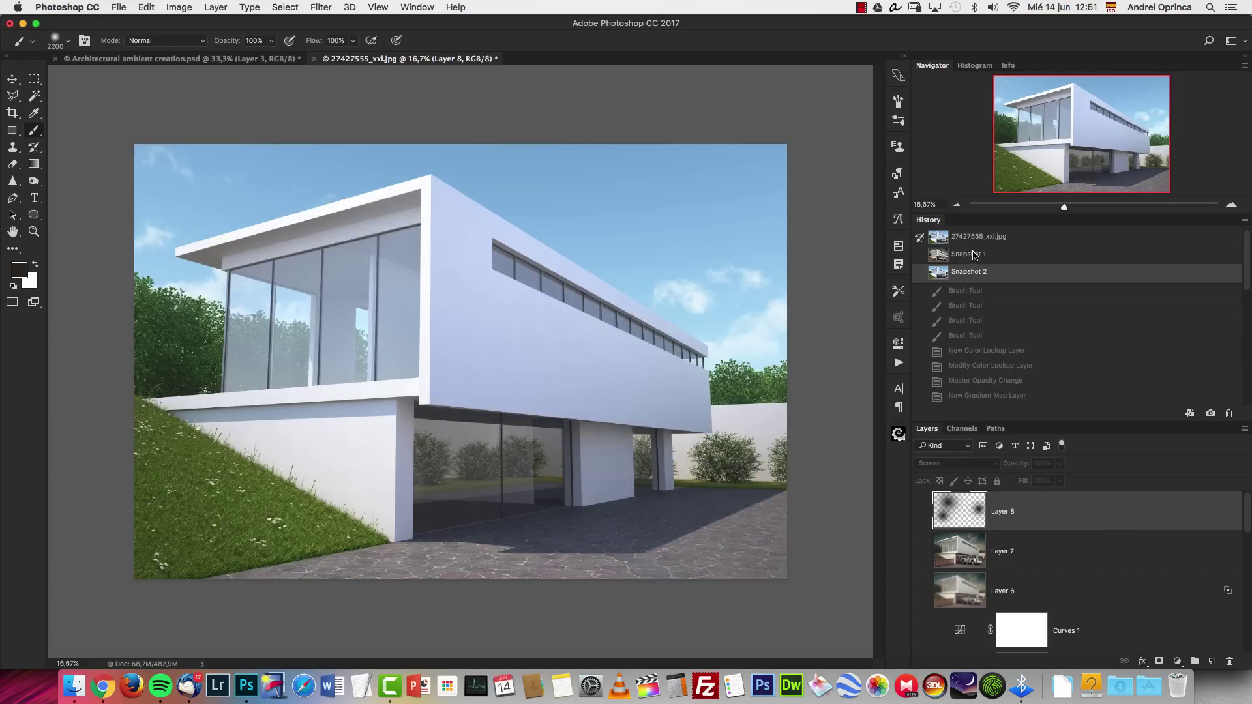
click(971, 256)
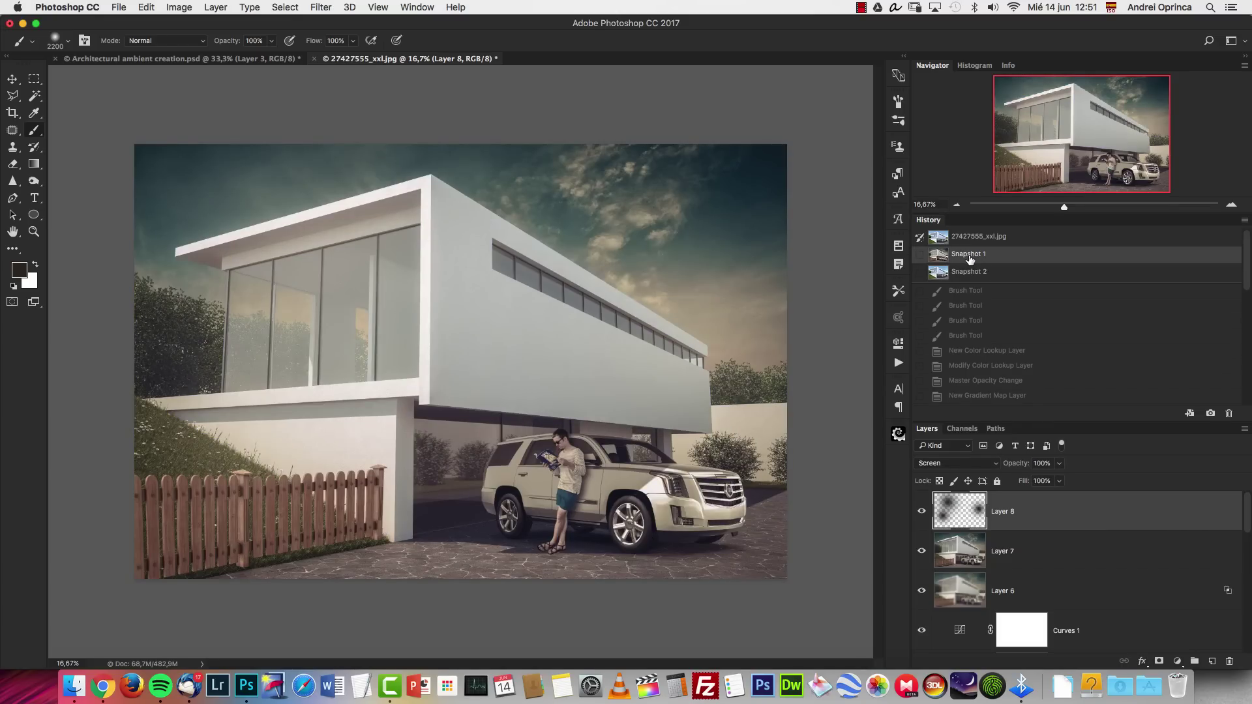